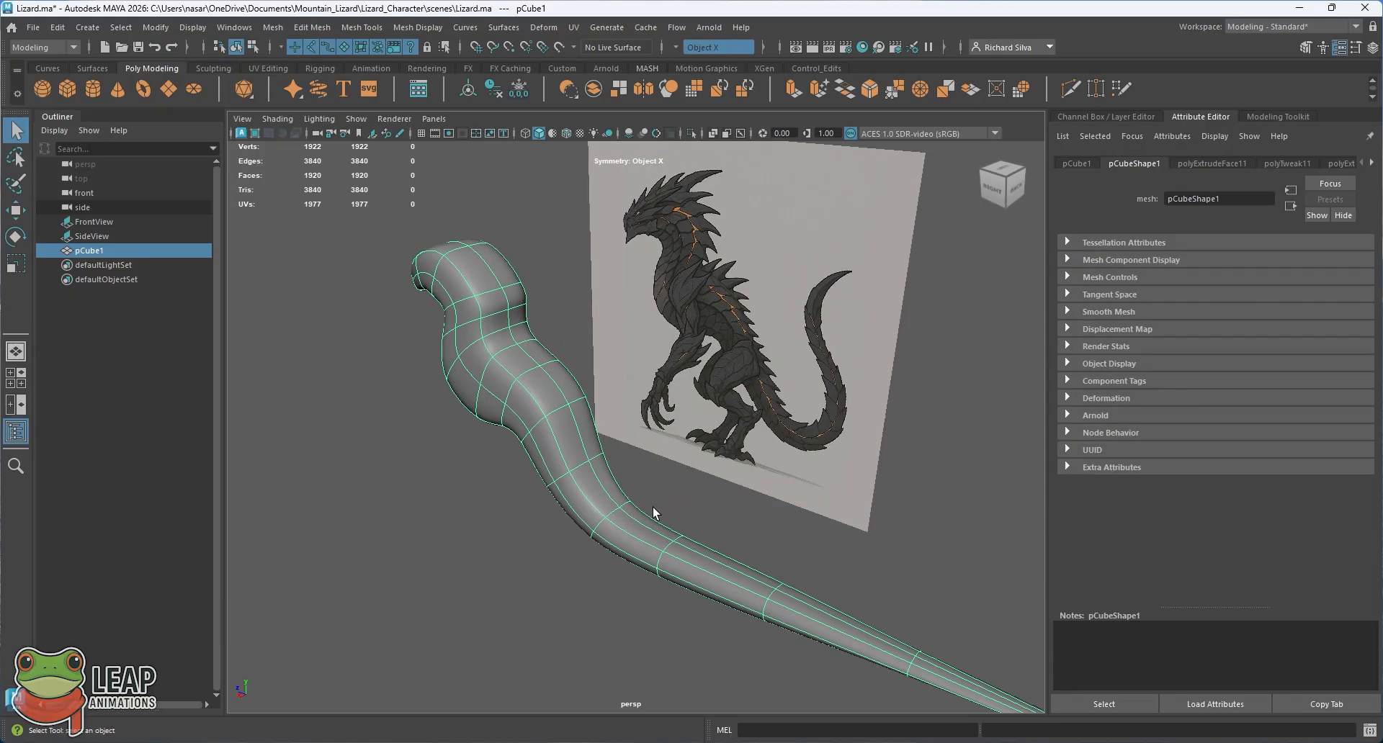
Examine the smoothed body mesh from several angles and in the front view against the front and side lizard references
{"action": "left_click", "coordinate": [647, 578]}
{"action": "left_click_drag", "start_coordinate": [647, 577], "coordinate": [767, 497], "text": "alt"}
{"action": "middle_click_drag", "start_coordinate": [727, 486], "coordinate": [700, 501], "text": "alt"}
{"action": "left_click_drag", "start_coordinate": [700, 501], "coordinate": [719, 474], "text": "alt"}
{"action": "left_click", "coordinate": [706, 434]}
{"action": "scroll", "coordinate": [639, 402], "scroll_direction": "up", "scroll_amount": 3}
{"action": "scroll", "coordinate": [689, 468], "scroll_direction": "up", "scroll_amount": 2}
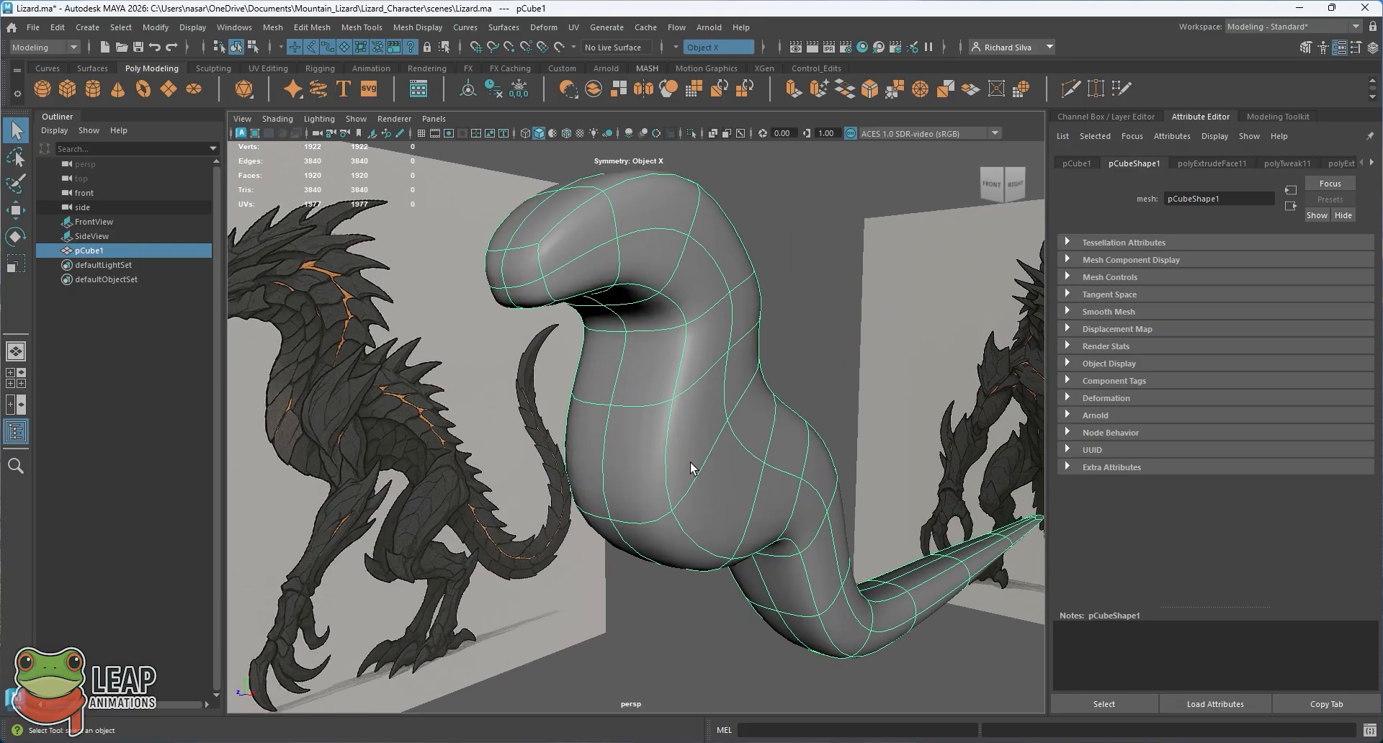
{"action": "left_click_drag", "start_coordinate": [669, 389], "coordinate": [715, 416], "text": "alt"}
{"action": "key", "text": "space"}
{"action": "key", "text": "space"}
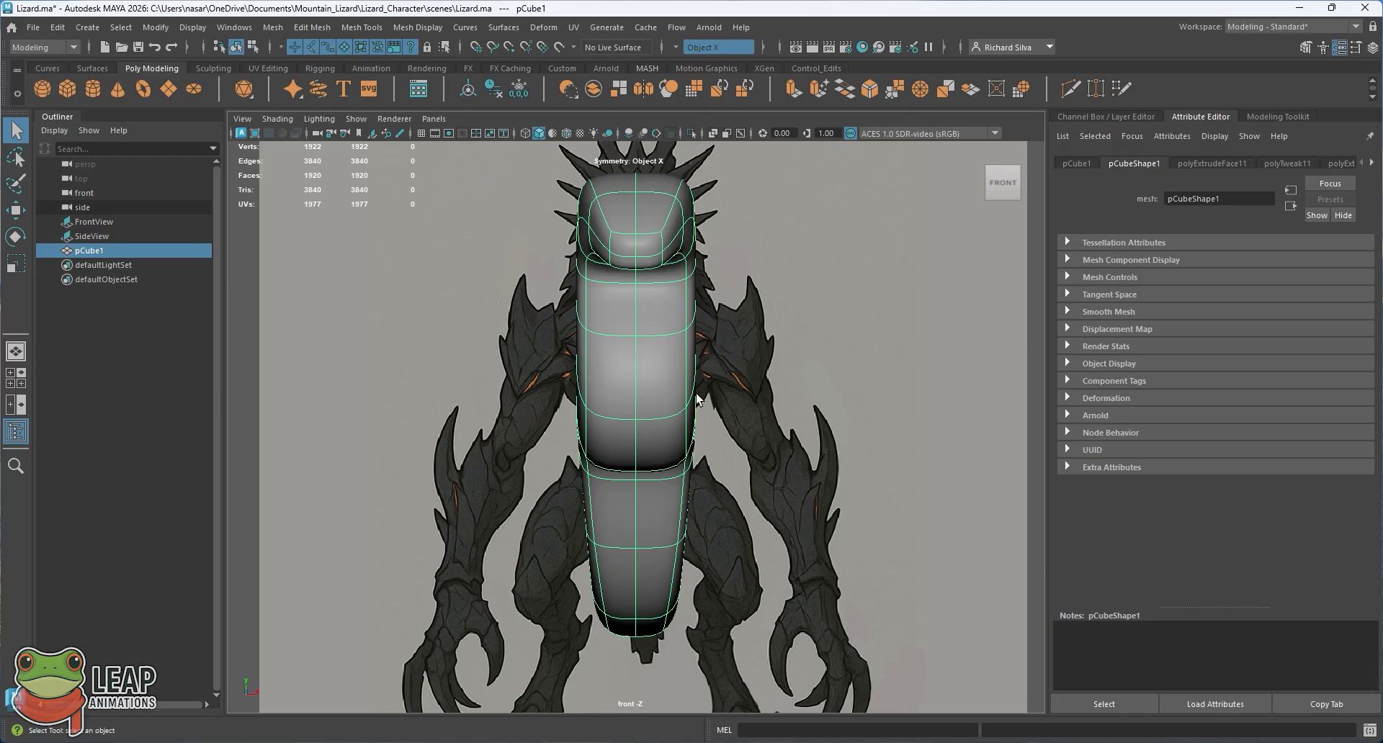
{"action": "key", "text": "space"}
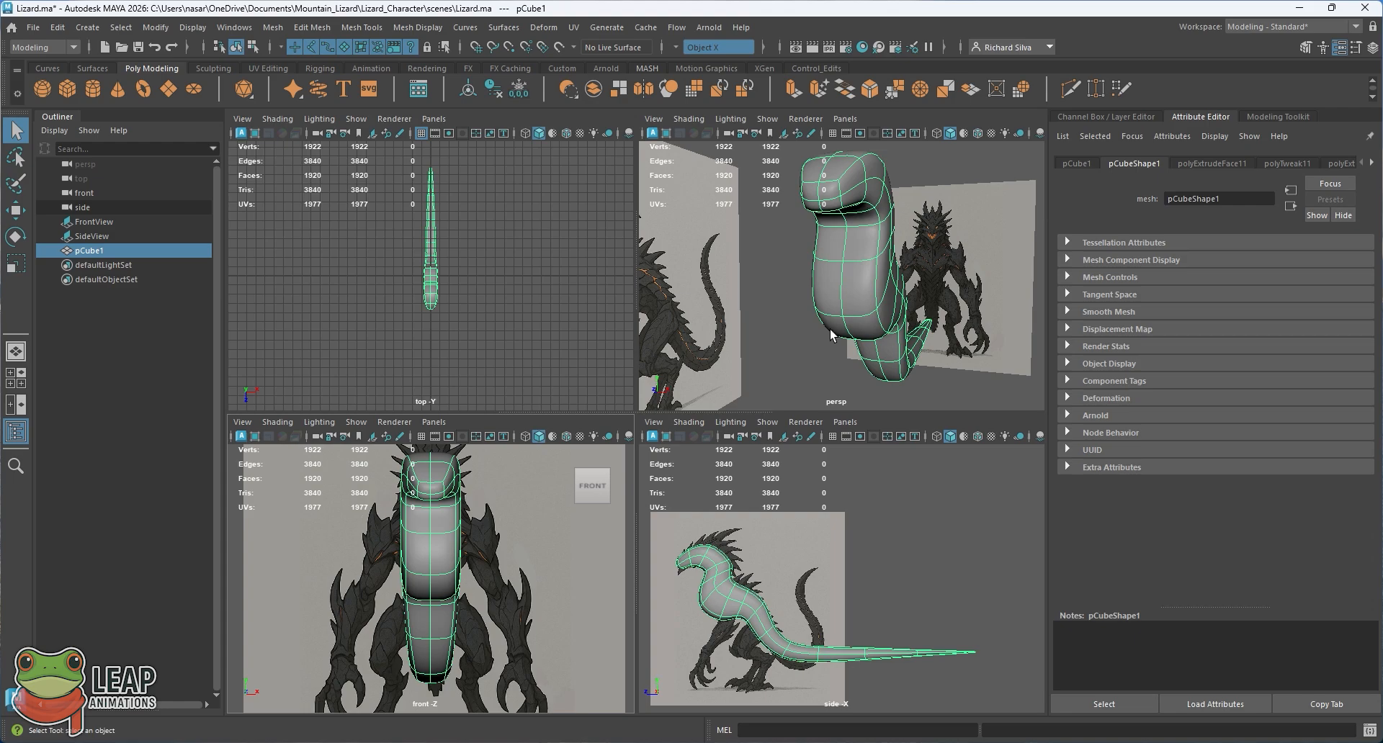
{"action": "key", "text": "space"}
{"action": "mouse_move", "coordinate": [710, 414]}
{"action": "left_mouse_down", "text": "alt"}
{"action": "mouse_move", "coordinate": [663, 398]}
{"action": "mouse_move", "coordinate": [725, 429]}
{"action": "left_mouse_up", "text": "alt"}
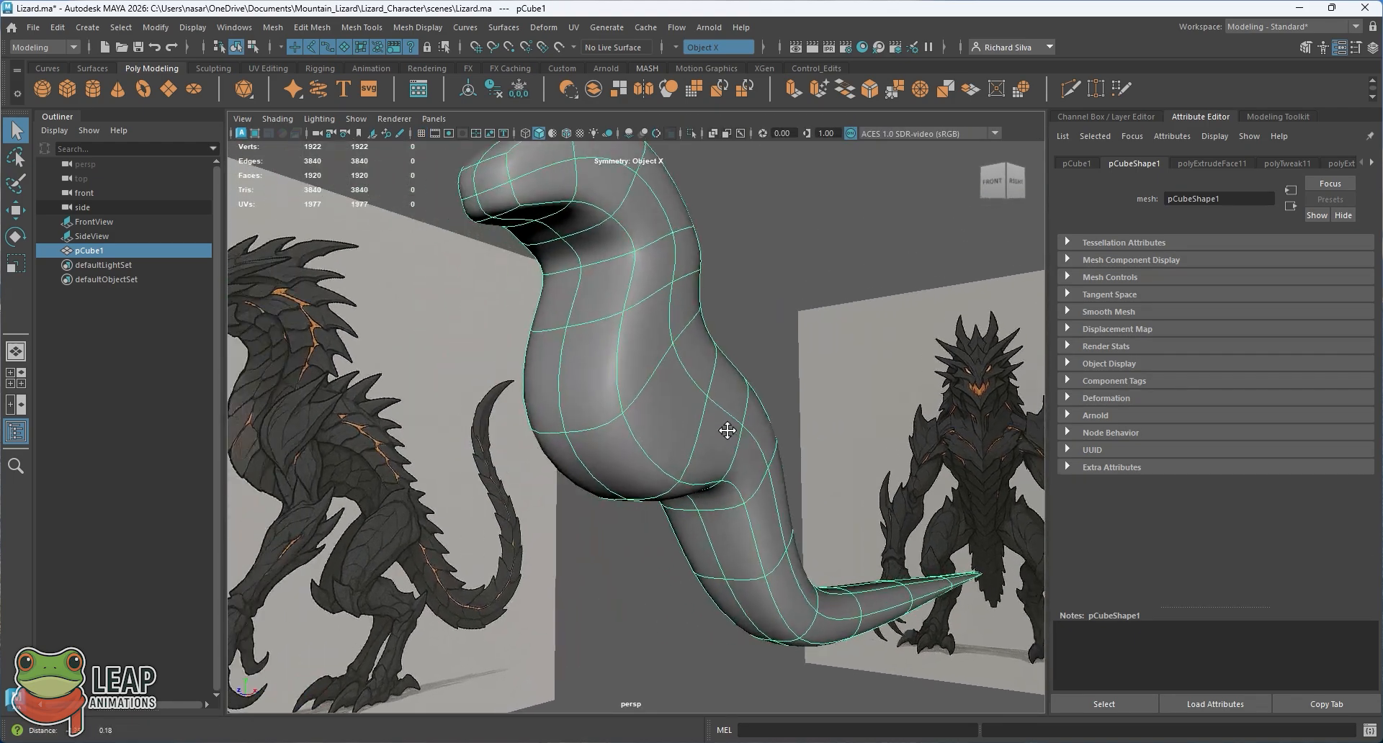
{"action": "middle_click_drag", "start_coordinate": [725, 429], "coordinate": [714, 415], "text": "alt"}
{"action": "right_click_drag", "start_coordinate": [626, 407], "coordinate": [655, 421], "text": "alt"}
{"action": "middle_click_drag", "start_coordinate": [655, 421], "coordinate": [652, 483], "text": "alt"}
{"action": "right_click_drag", "start_coordinate": [652, 482], "coordinate": [590, 357], "text": "alt"}
{"action": "middle_click_drag", "start_coordinate": [640, 475], "coordinate": [644, 446], "text": "alt"}
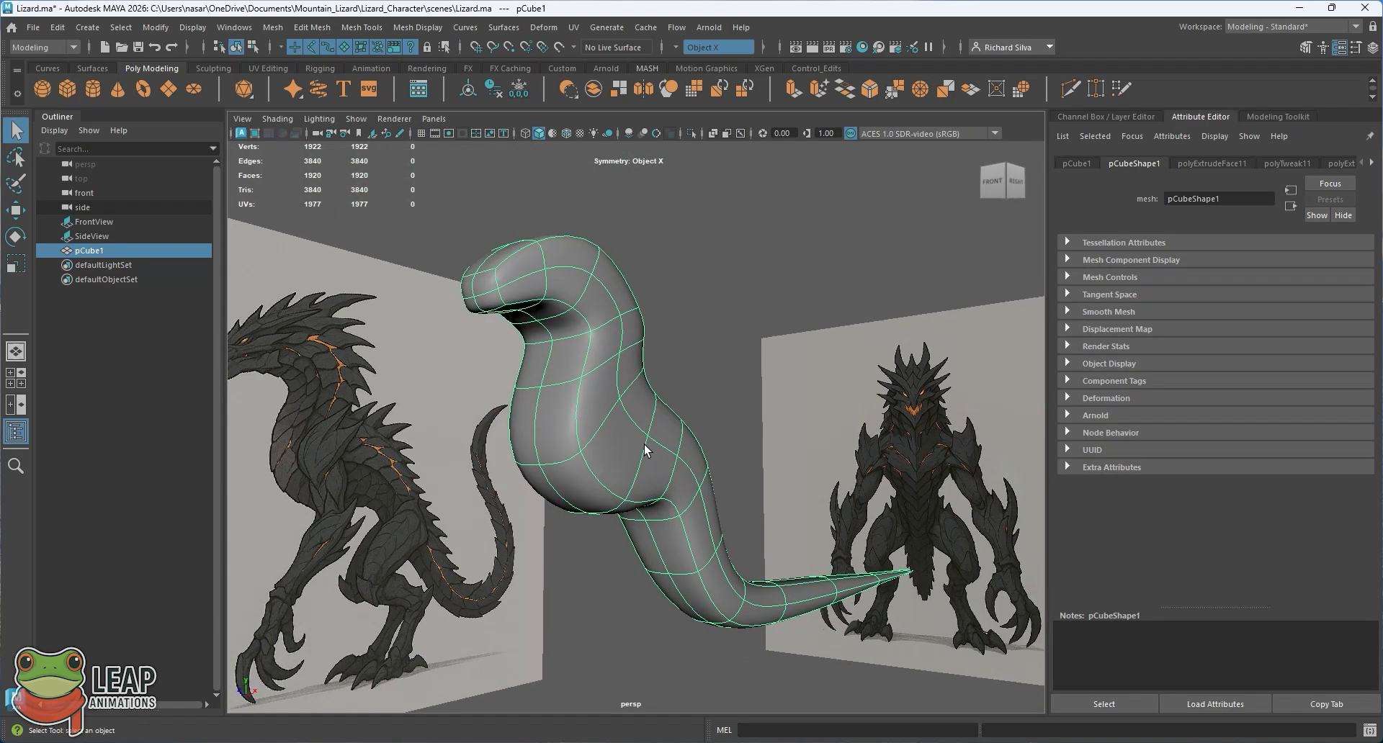
Switch the body mesh to edge component mode and select a lengthwise edge along the chest
{"action": "right_click", "coordinate": [588, 419]}
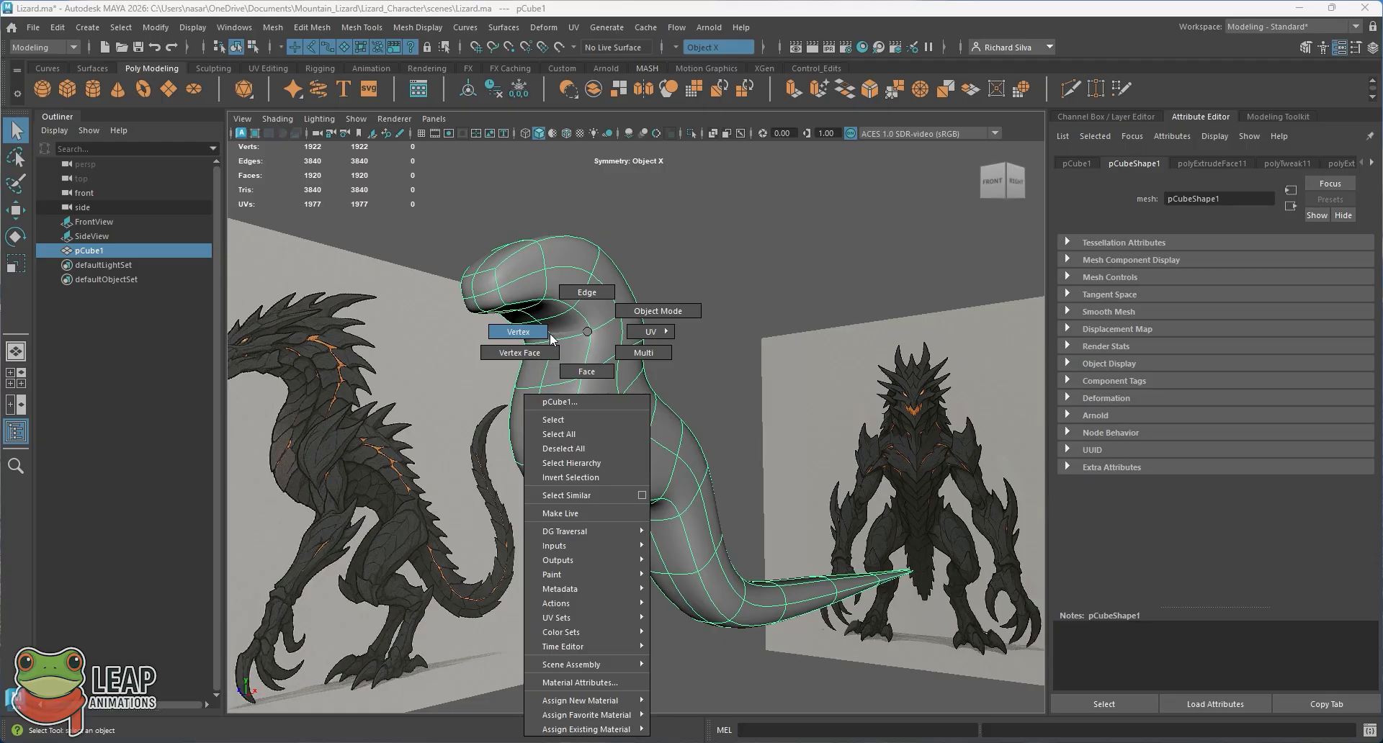
{"action": "left_click", "coordinate": [587, 293]}
{"action": "left_click", "coordinate": [578, 393]}
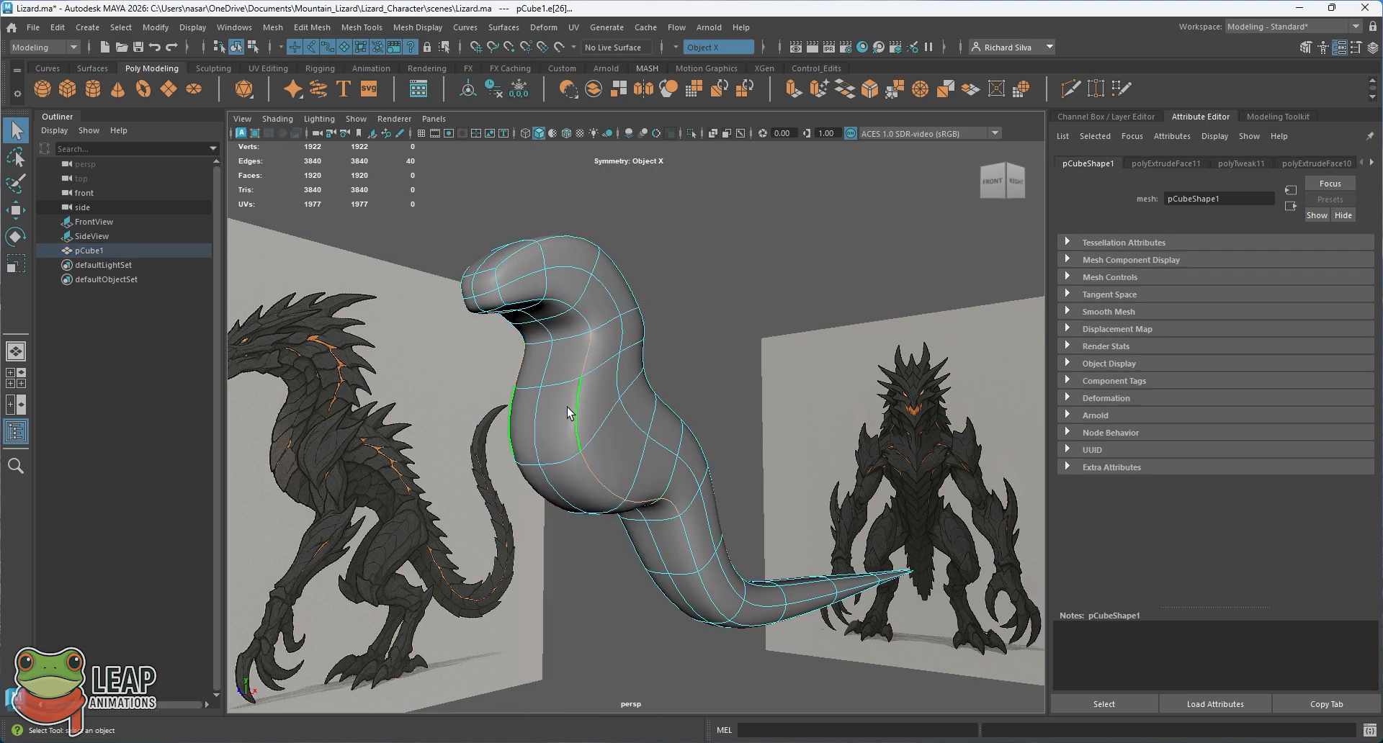
Try to move the full lengthwise underside edge loop inward along X in the front view
{"action": "mouse_move", "coordinate": [648, 445]}
{"action": "left_mouse_down", "text": "alt"}
{"action": "mouse_move", "coordinate": [729, 417]}
{"action": "mouse_move", "coordinate": [629, 426]}
{"action": "left_mouse_up", "text": "alt"}
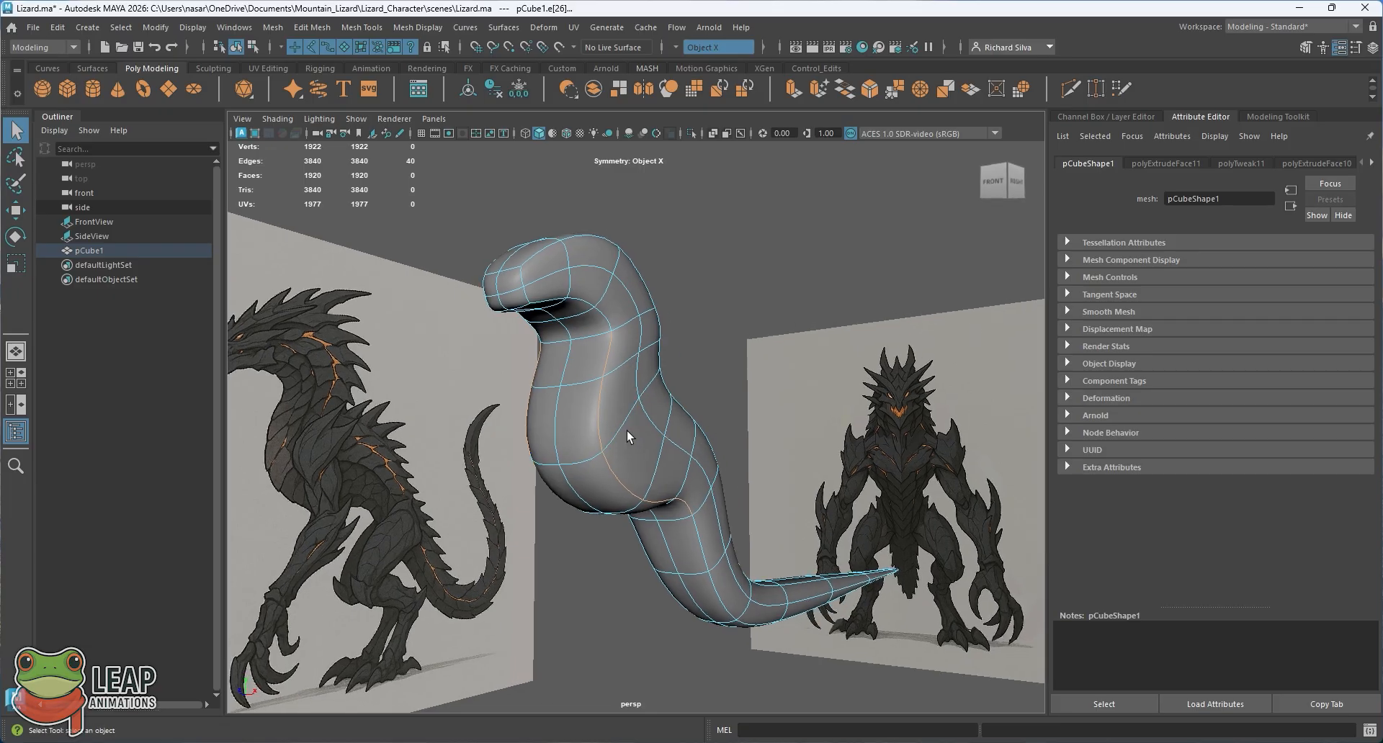
{"action": "left_click", "coordinate": [601, 404]}
{"action": "double_click", "coordinate": [657, 497], "text": "shift"}
{"action": "left_click_drag", "start_coordinate": [657, 458], "coordinate": [573, 443], "text": "alt"}
{"action": "middle_click_drag", "start_coordinate": [573, 443], "coordinate": [629, 457], "text": "alt"}
{"action": "left_click_drag", "start_coordinate": [504, 378], "coordinate": [473, 406], "text": "alt"}
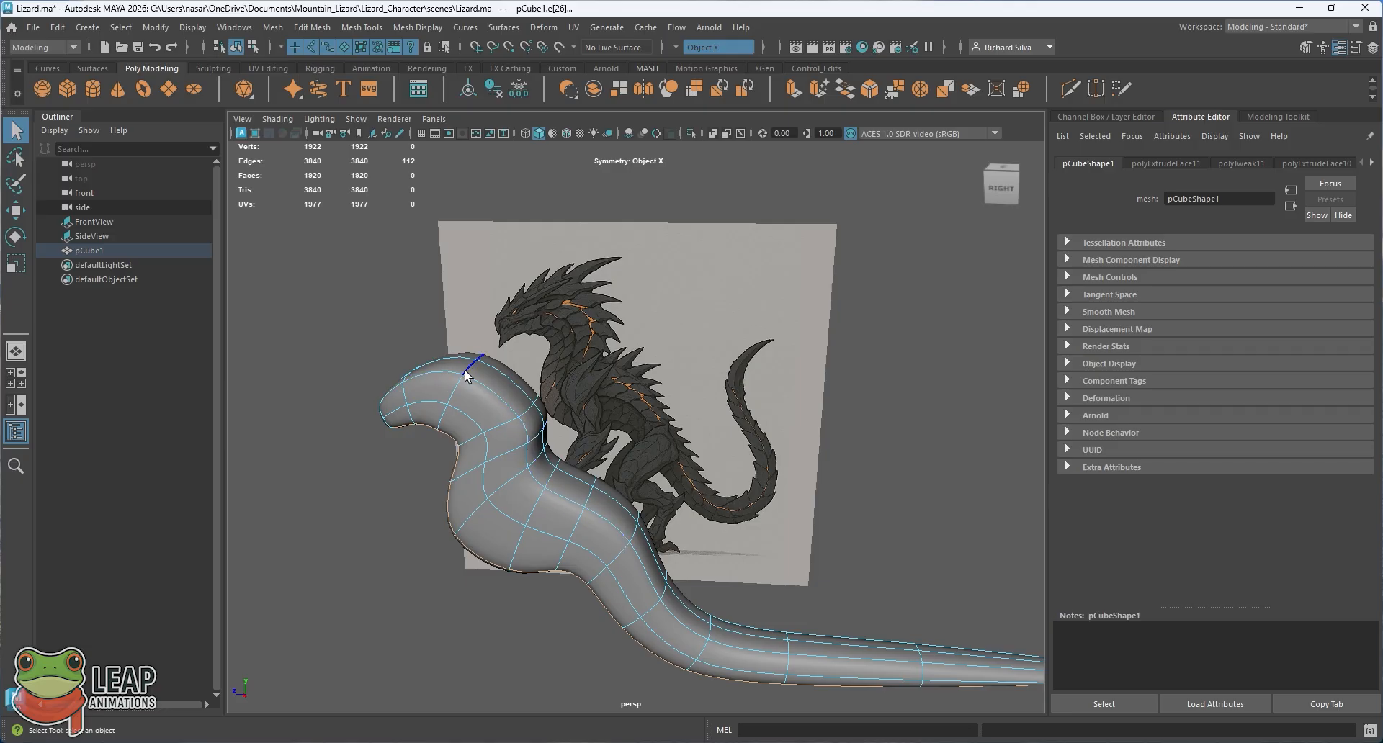
{"action": "left_click_drag", "start_coordinate": [552, 529], "coordinate": [609, 461], "text": "alt"}
{"action": "key", "text": "w"}
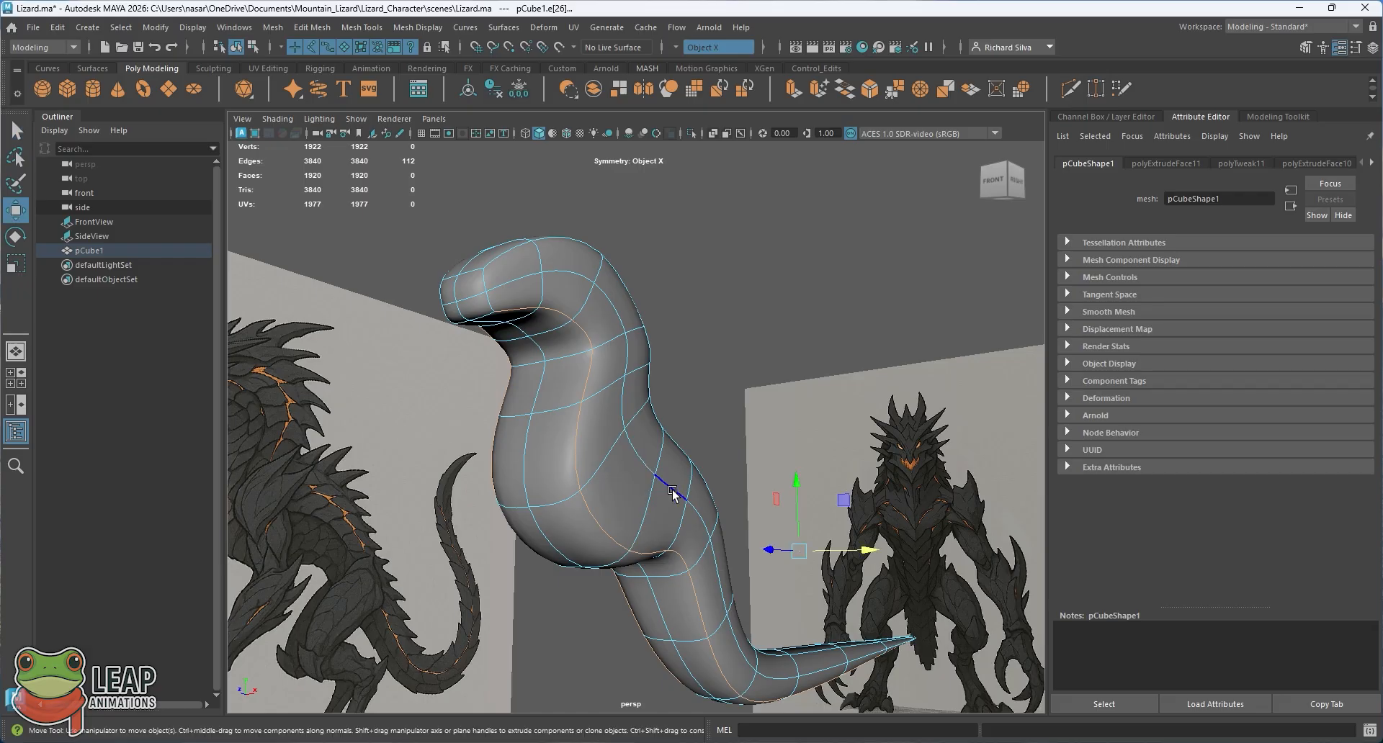
{"action": "key", "text": "space"}
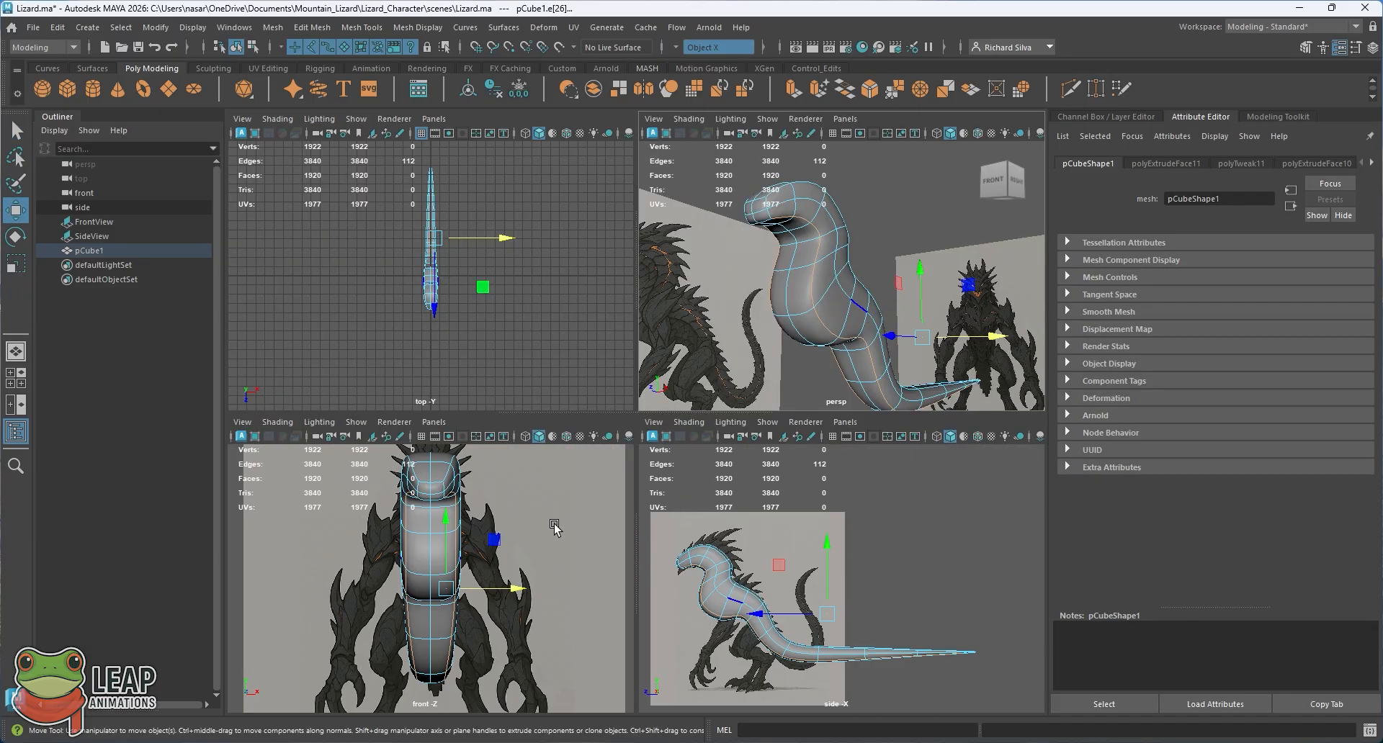
{"action": "key", "text": "space"}
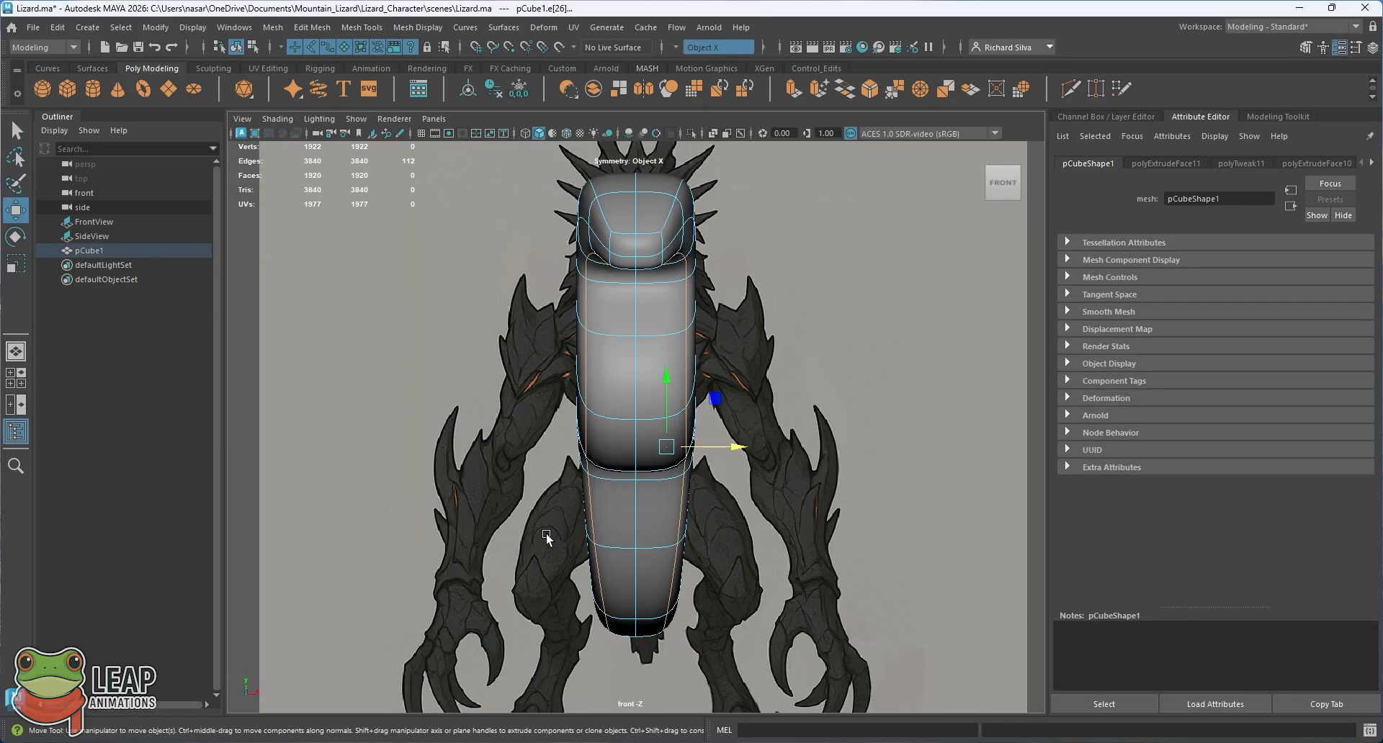
{"action": "left_click_drag", "start_coordinate": [739, 448], "coordinate": [716, 445]}
{"action": "key", "text": "space"}
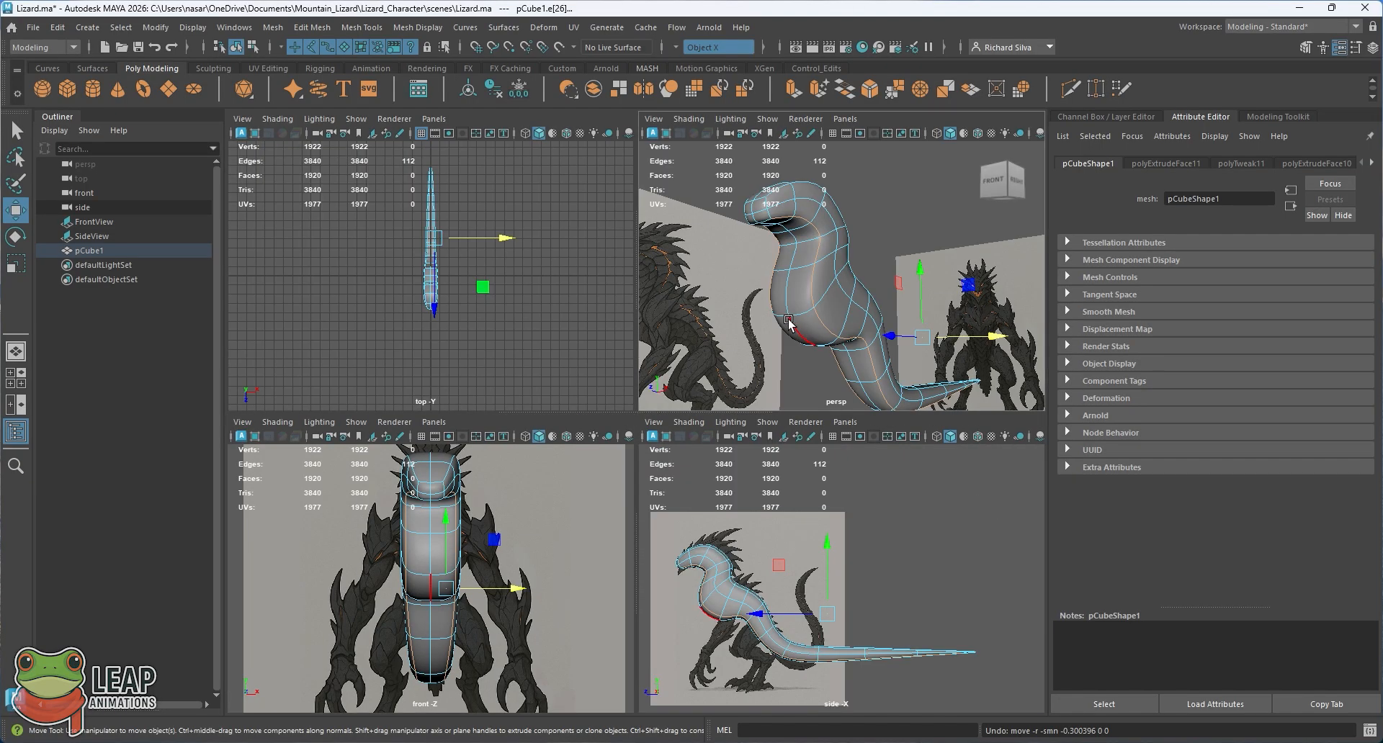
Select the three lengthwise edges along the front of the chest and move them inward along X with symmetry
{"action": "key", "text": "space"}
{"action": "middle_click_drag", "start_coordinate": [571, 408], "coordinate": [582, 381], "text": "alt"}
{"action": "left_click", "coordinate": [598, 347]}
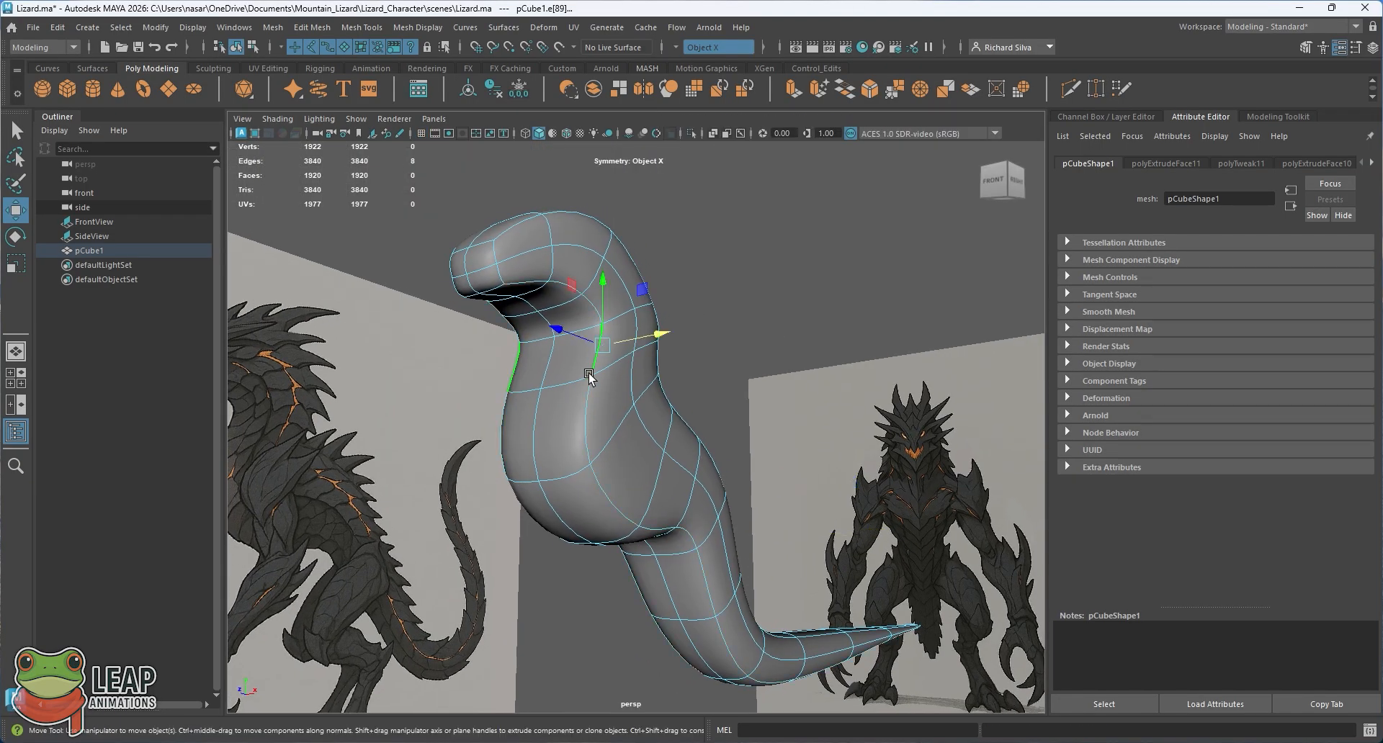
{"action": "left_click", "coordinate": [586, 425], "text": "shift"}
{"action": "left_click", "coordinate": [612, 501], "text": "shift"}
{"action": "left_click_drag", "start_coordinate": [611, 500], "coordinate": [646, 467], "text": "alt"}
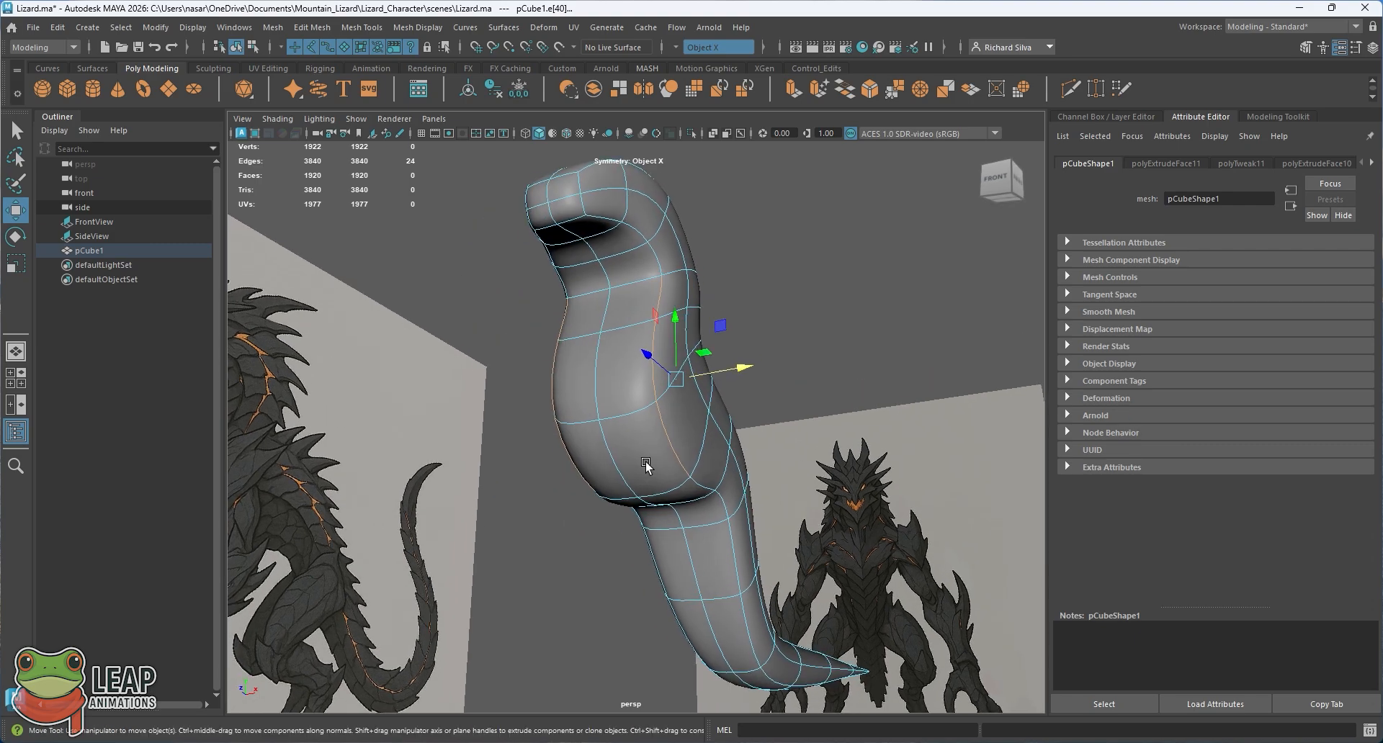
{"action": "left_click_drag", "start_coordinate": [749, 371], "coordinate": [728, 369]}
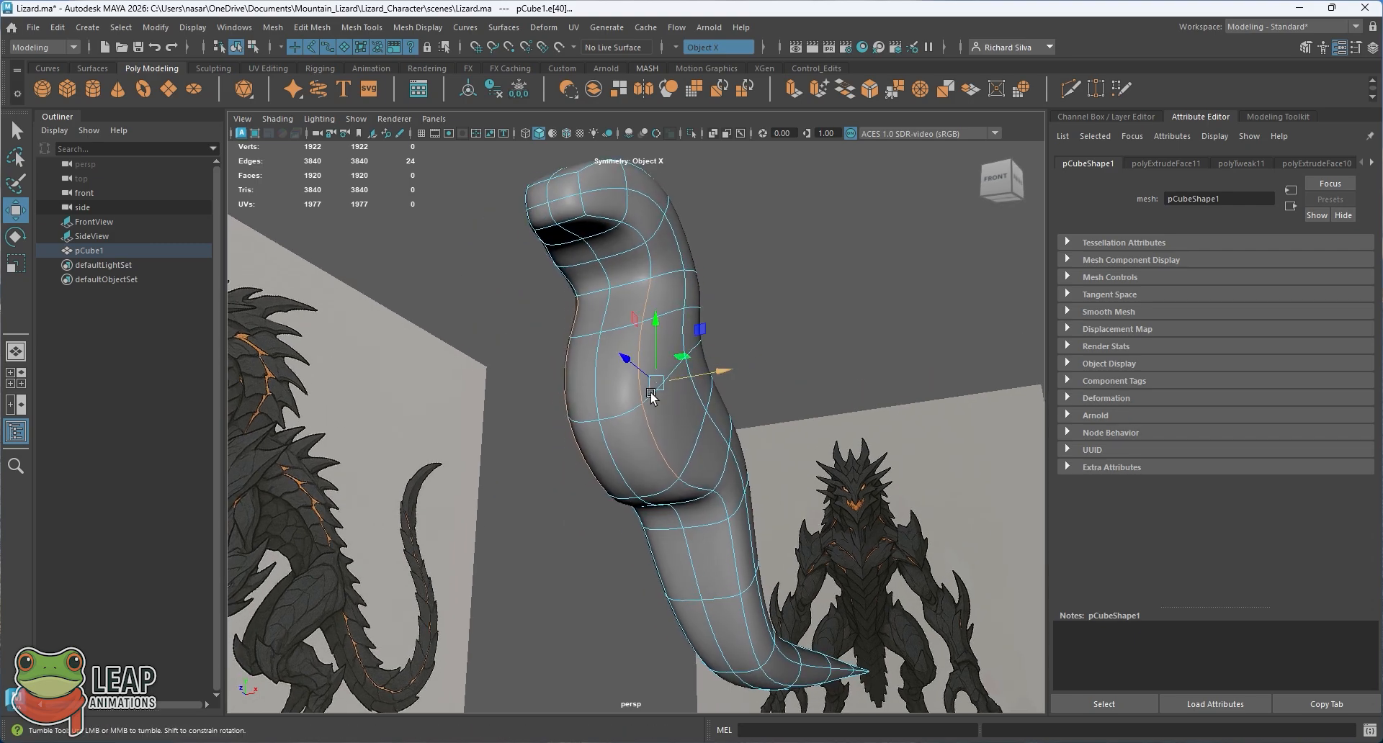
{"action": "left_click_drag", "start_coordinate": [648, 394], "coordinate": [565, 459], "text": "alt"}
{"action": "key", "text": "q"}
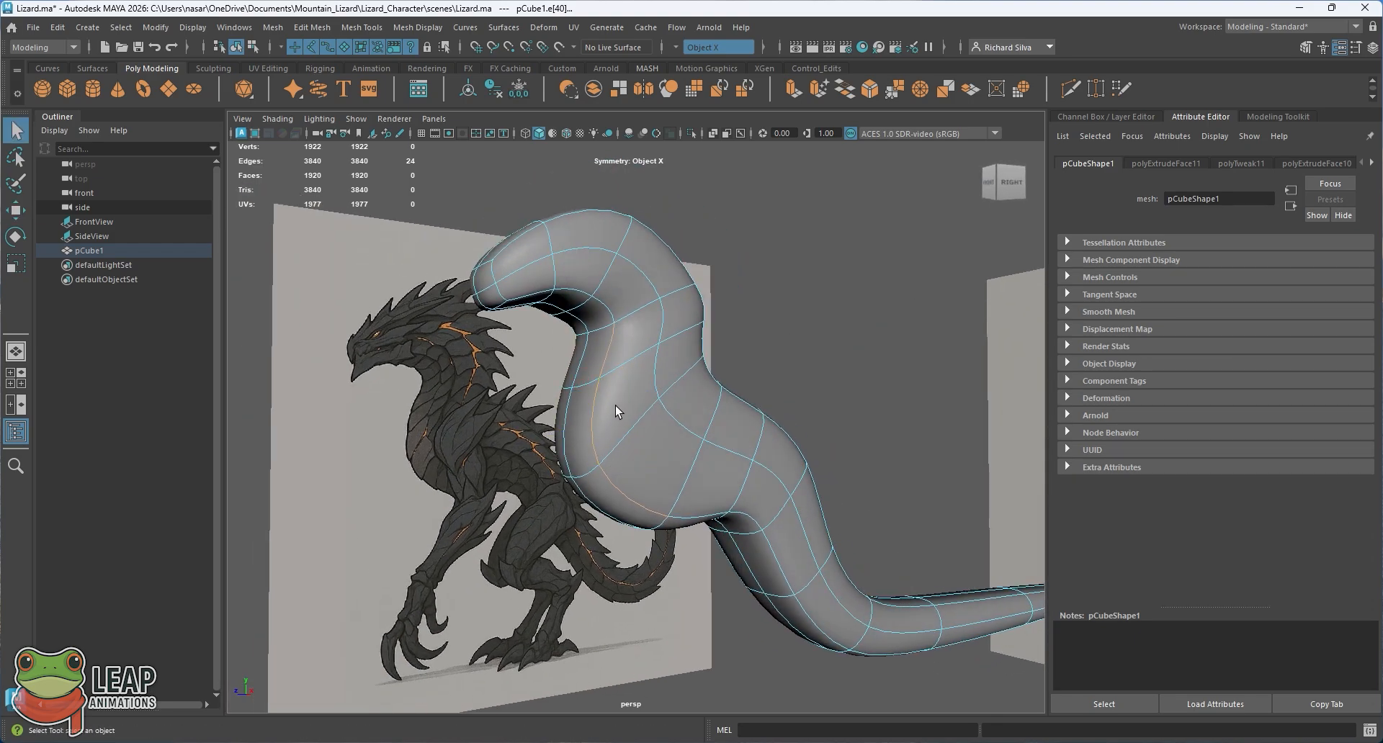
Return to object mode and examine the reshaped chest from the front and side before reselecting the body
{"action": "right_click", "coordinate": [615, 405]}
{"action": "right_click_drag", "start_coordinate": [616, 403], "coordinate": [699, 311]}
{"action": "left_click", "coordinate": [731, 313]}
{"action": "left_click_drag", "start_coordinate": [624, 455], "coordinate": [658, 463], "text": "alt"}
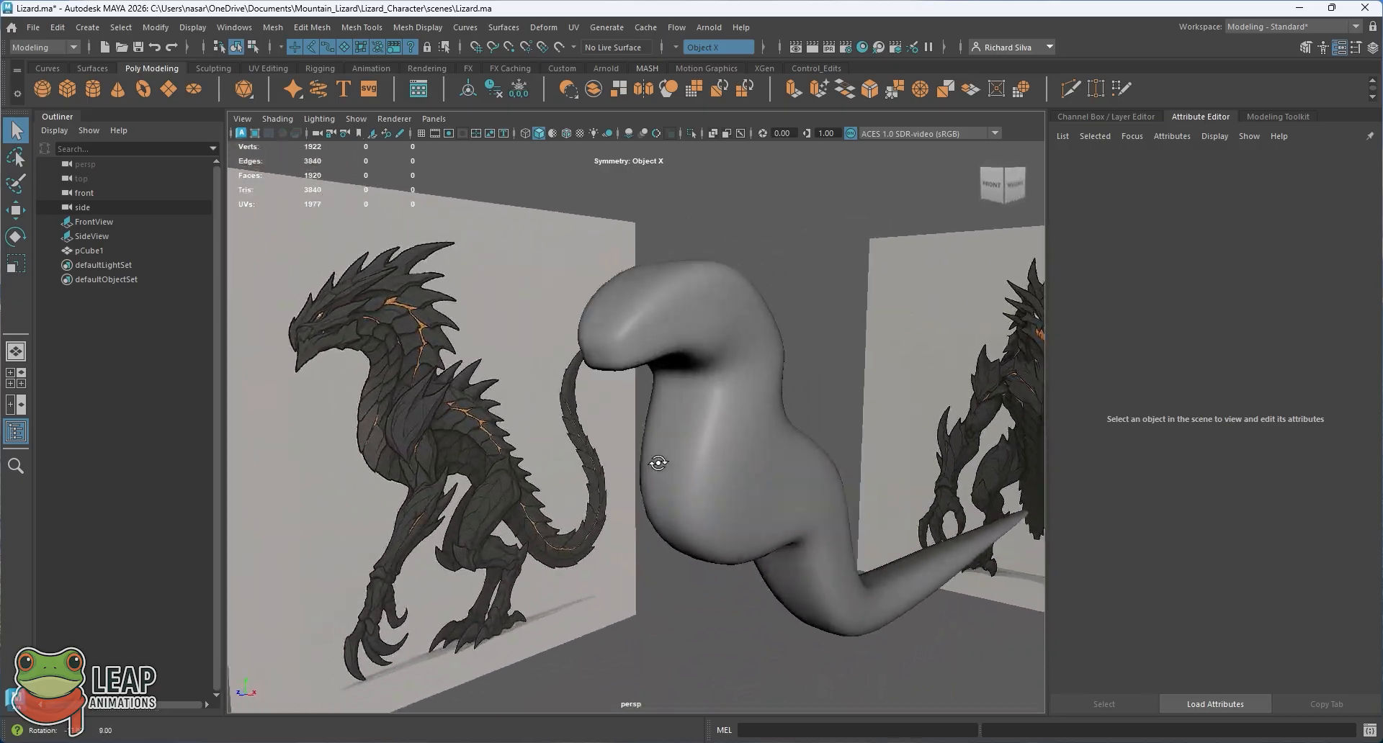
{"action": "left_click_drag", "start_coordinate": [744, 403], "coordinate": [657, 479], "text": "alt"}
{"action": "left_click", "coordinate": [667, 396]}
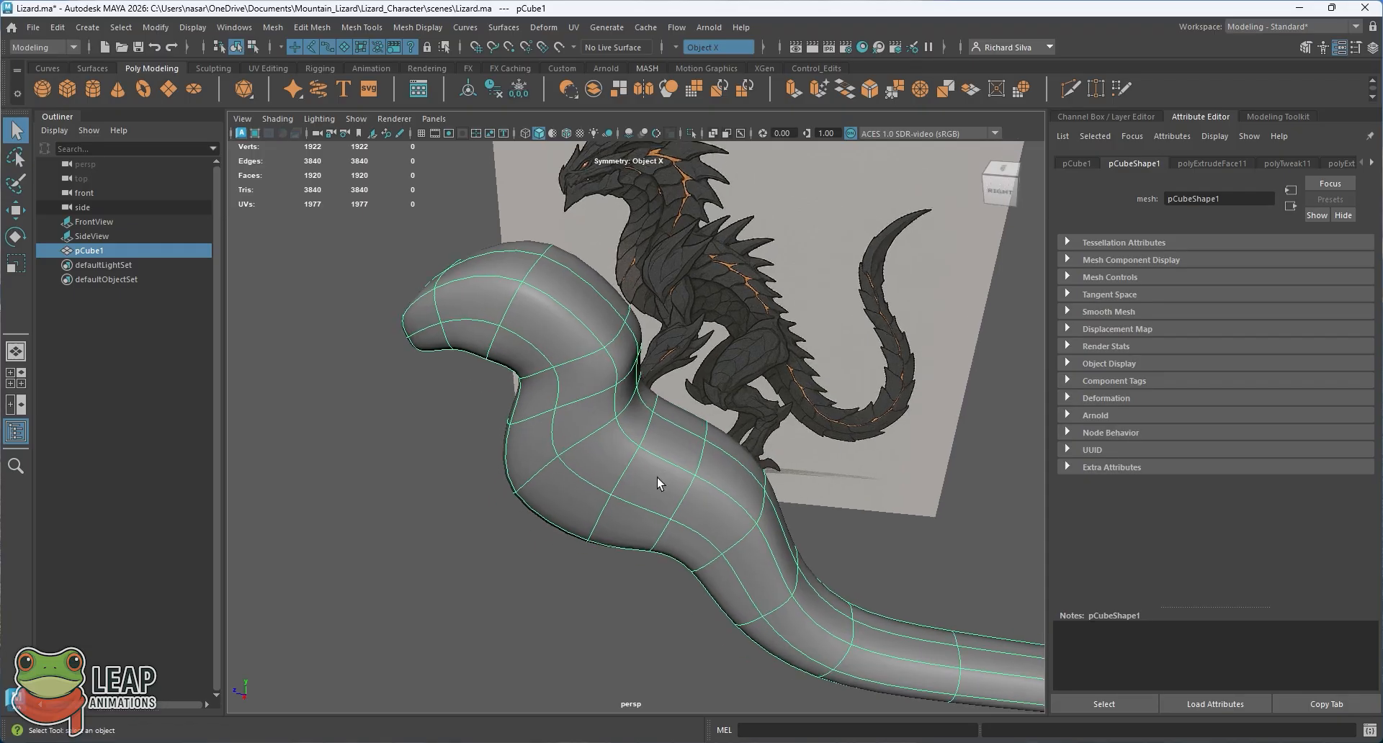
Select the lengthwise edges on the torso's sides and move them outward along X to widen the chest in front view
{"action": "right_click_drag", "start_coordinate": [615, 331], "coordinate": [619, 298]}
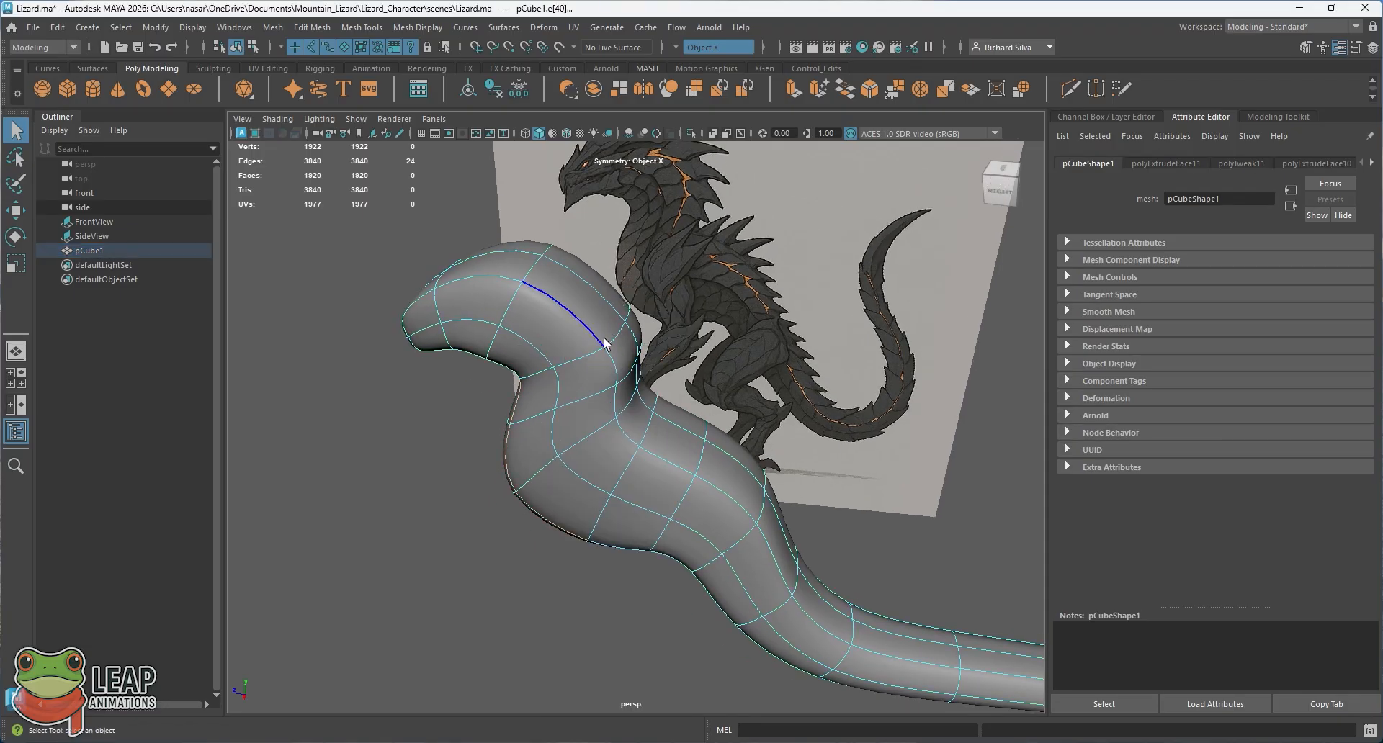
{"action": "left_click_drag", "start_coordinate": [627, 375], "coordinate": [634, 417], "text": "alt"}
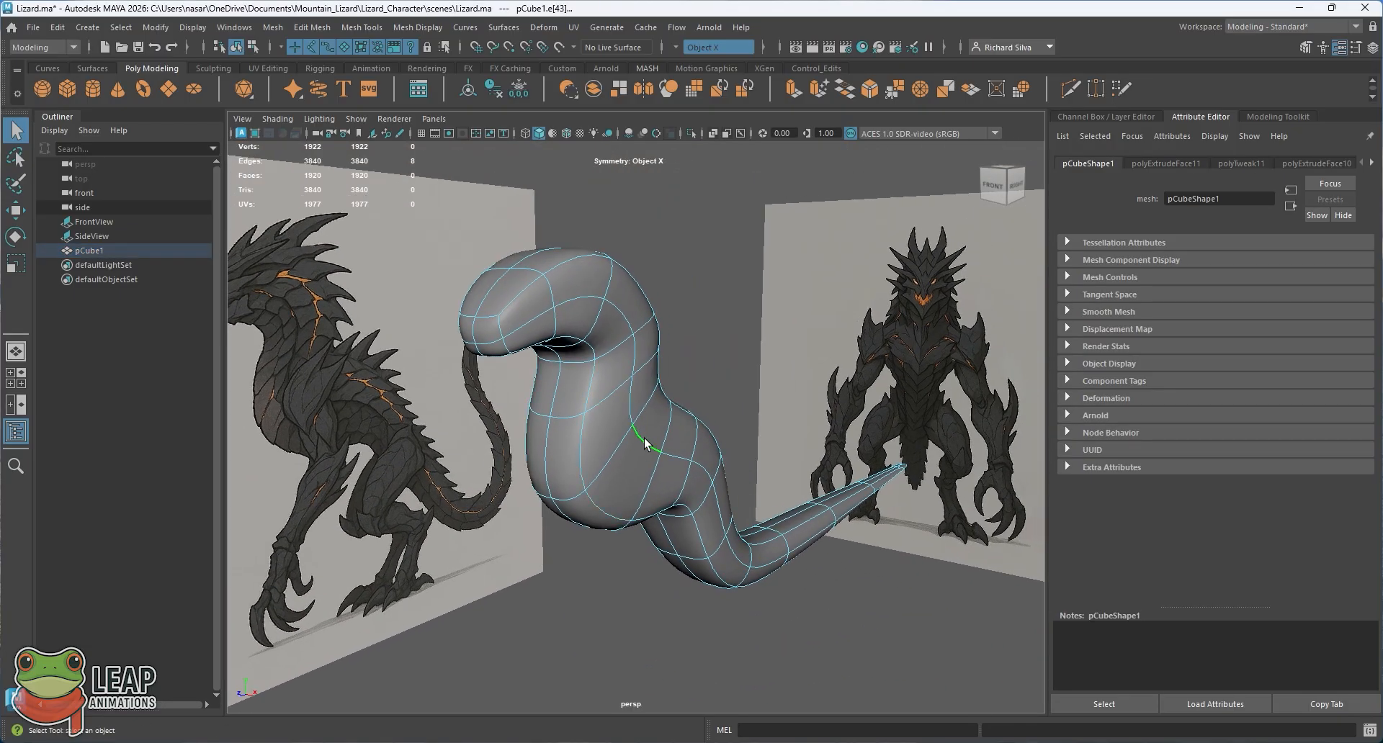
{"action": "left_click", "coordinate": [674, 456], "text": "shift"}
{"action": "key", "text": "space"}
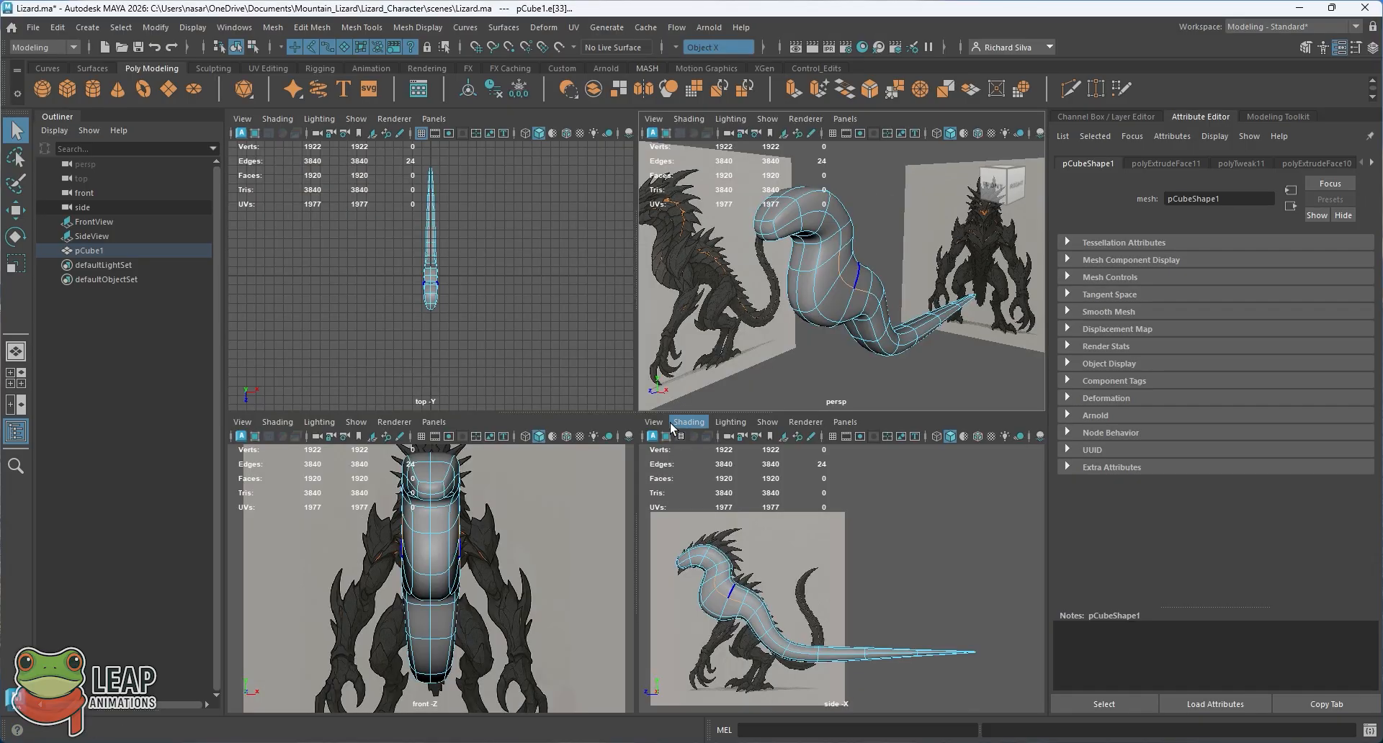
{"action": "key", "text": "space"}
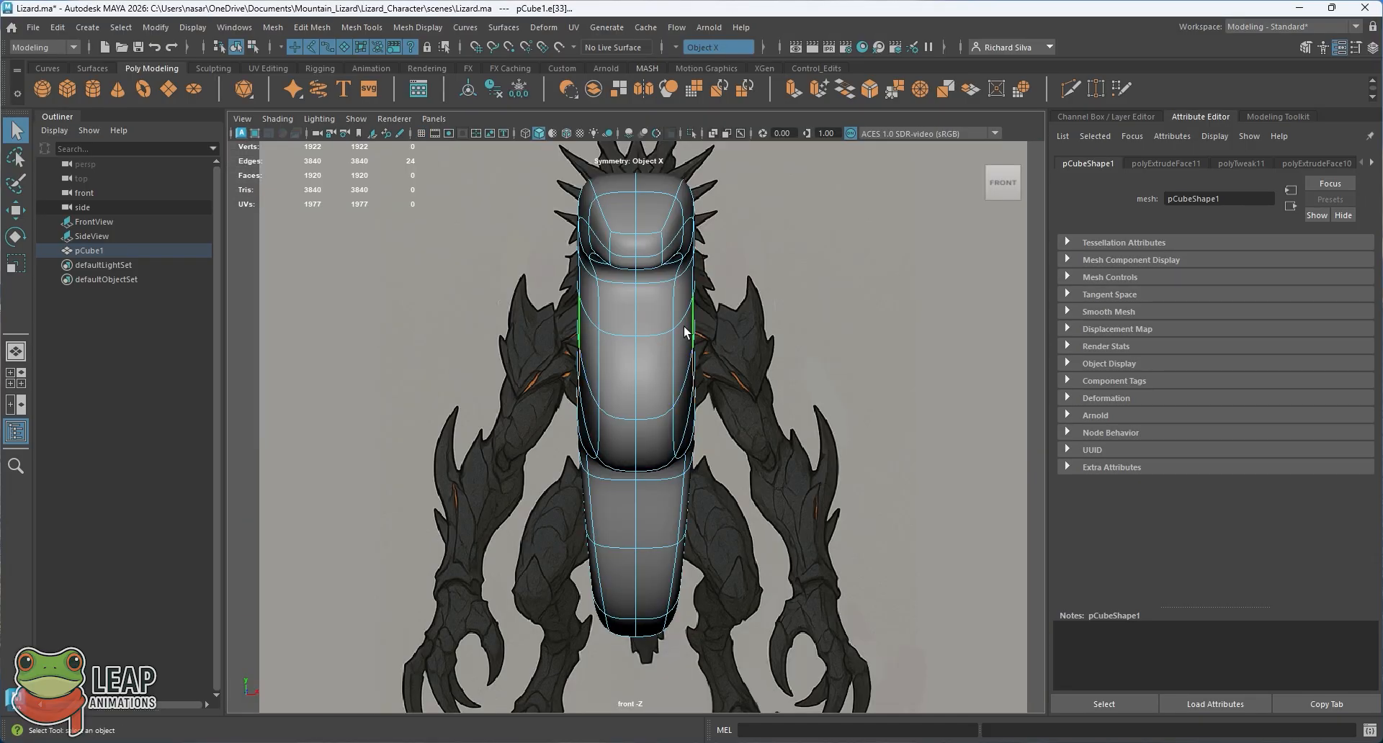
{"action": "key", "text": "w"}
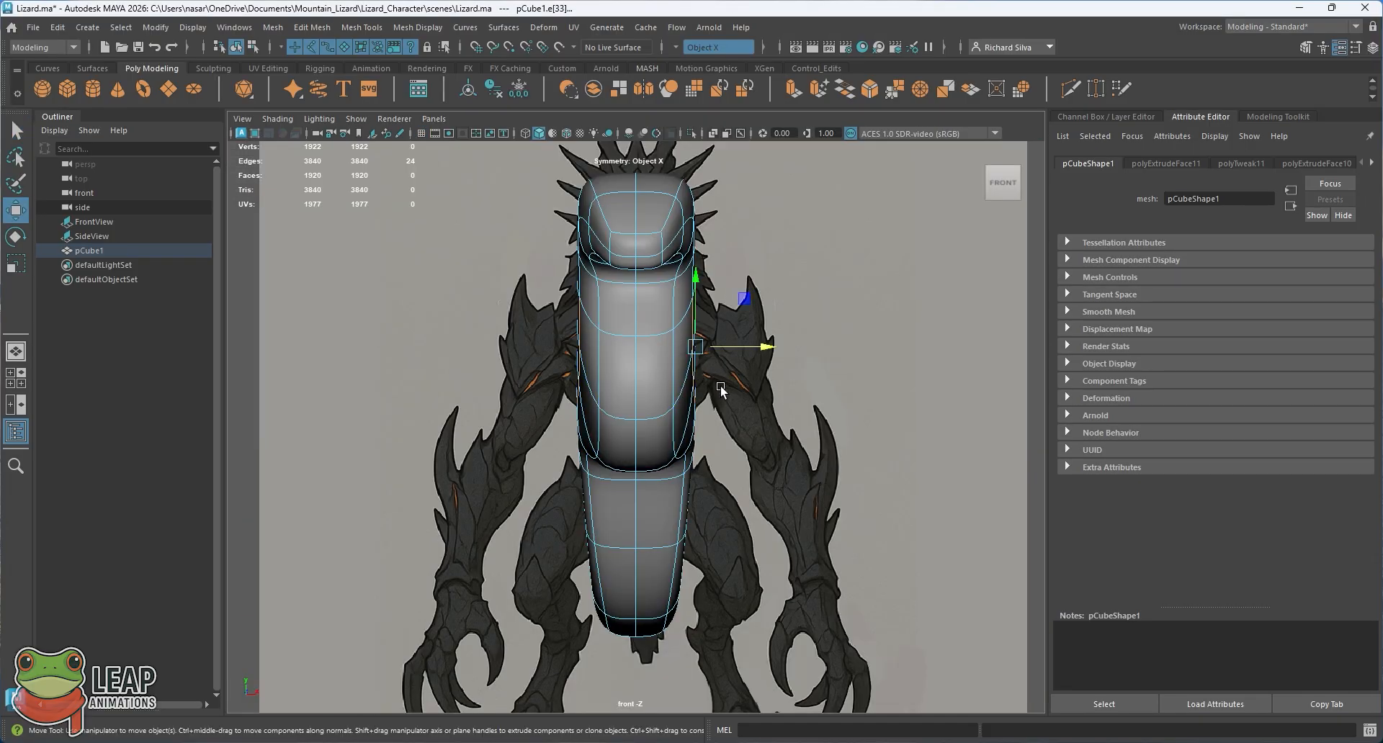
{"action": "scroll", "coordinate": [749, 360], "scroll_direction": "up", "scroll_amount": 2}
{"action": "left_click_drag", "start_coordinate": [777, 330], "coordinate": [806, 330]}
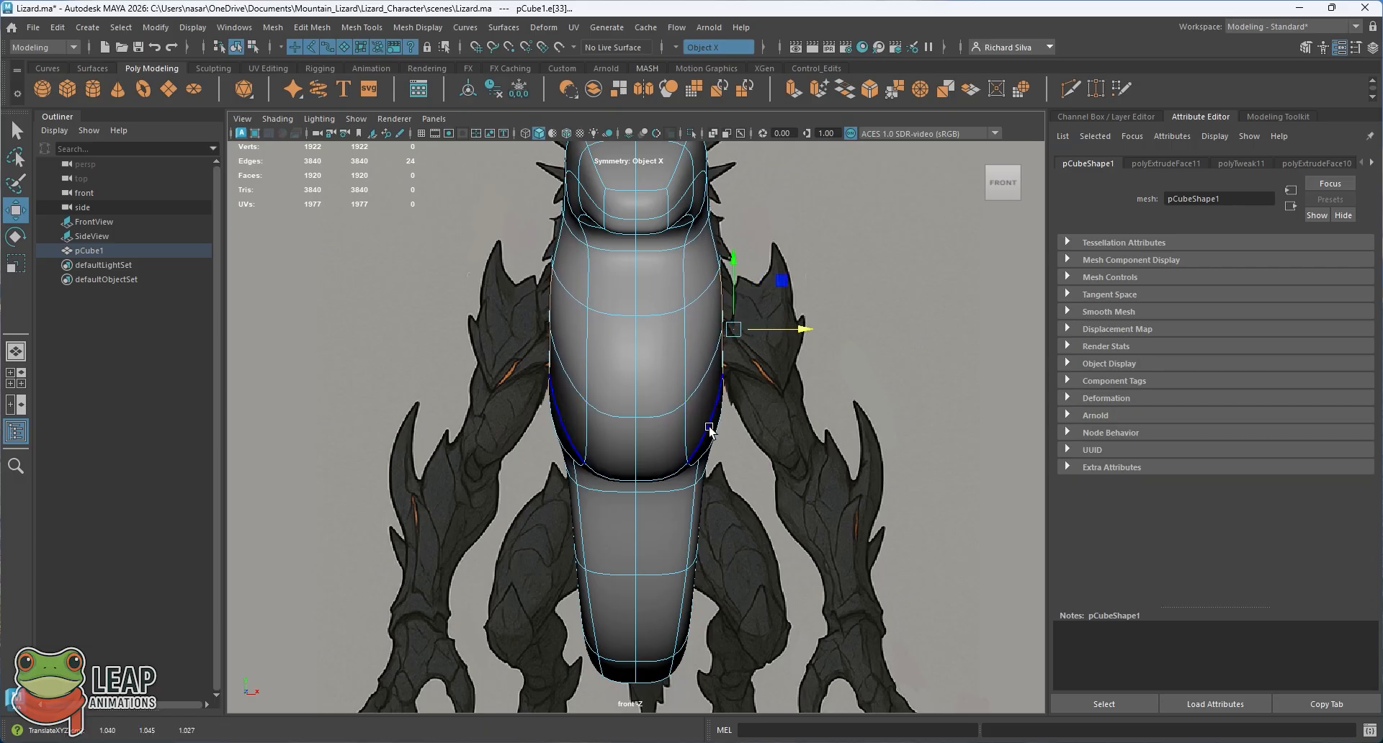
{"action": "key", "text": "space"}
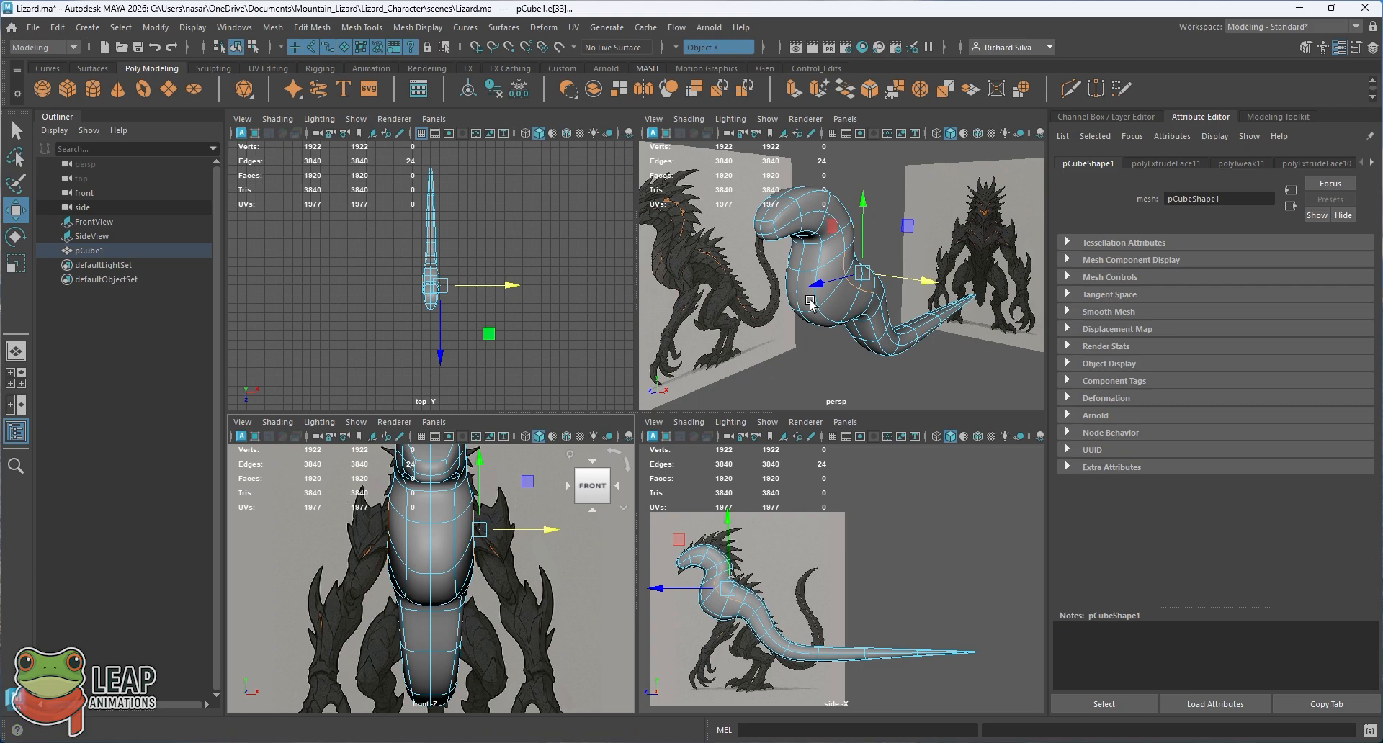
{"action": "key", "text": "space"}
{"action": "left_click_drag", "start_coordinate": [678, 481], "coordinate": [697, 459], "text": "alt"}
Try to reposition the lower side edges of the chest in the front view
{"action": "key", "text": "space"}
{"action": "key", "text": "space"}
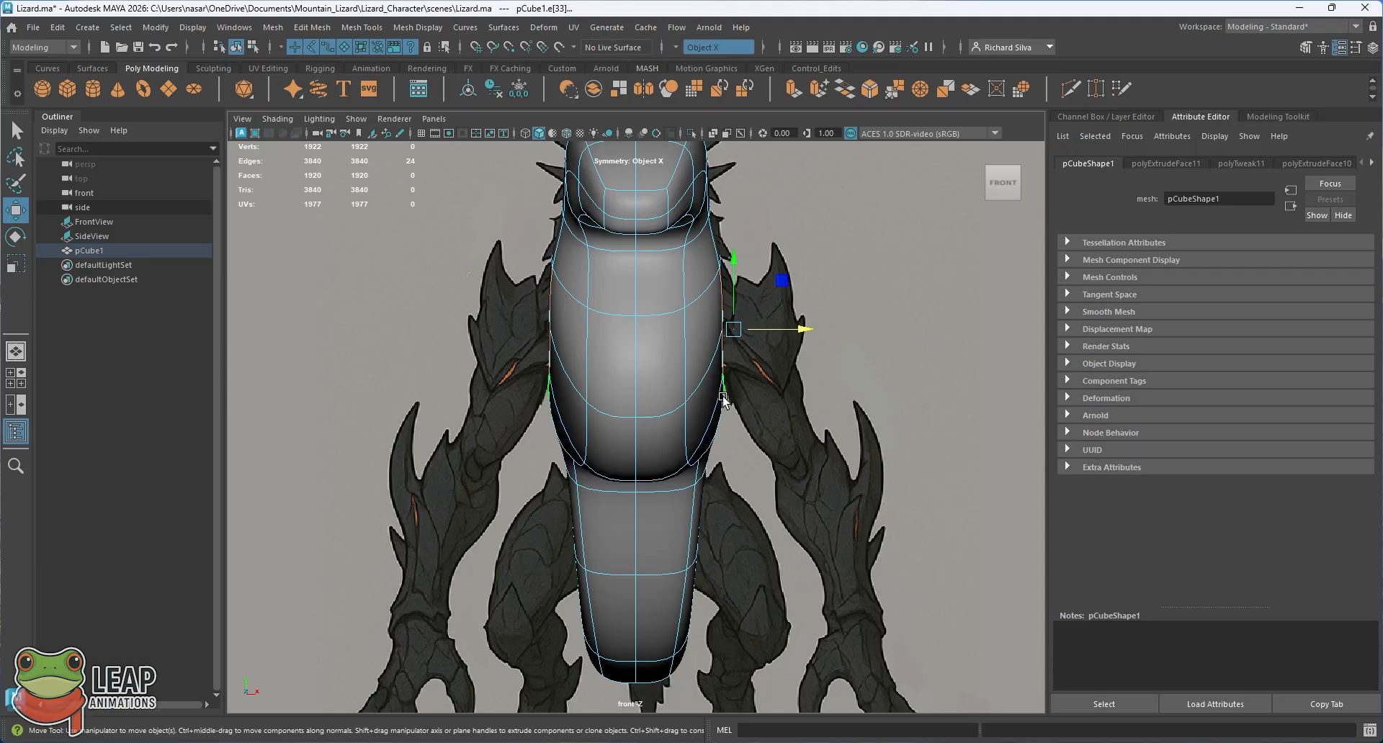
{"action": "left_click", "coordinate": [724, 398]}
{"action": "left_click_drag", "start_coordinate": [777, 434], "coordinate": [683, 405]}
{"action": "key", "text": "ctrl+z"}
{"action": "left_click", "coordinate": [724, 418], "text": "shift"}
{"action": "key", "text": "ctrl+z"}
{"action": "key", "text": "space"}
{"action": "key", "text": "space"}
Select the single lengthwise edge at mid-torso on the side and move it outward along X to broaden the ribcage
{"action": "double_click", "coordinate": [677, 396]}
{"action": "key", "text": "space"}
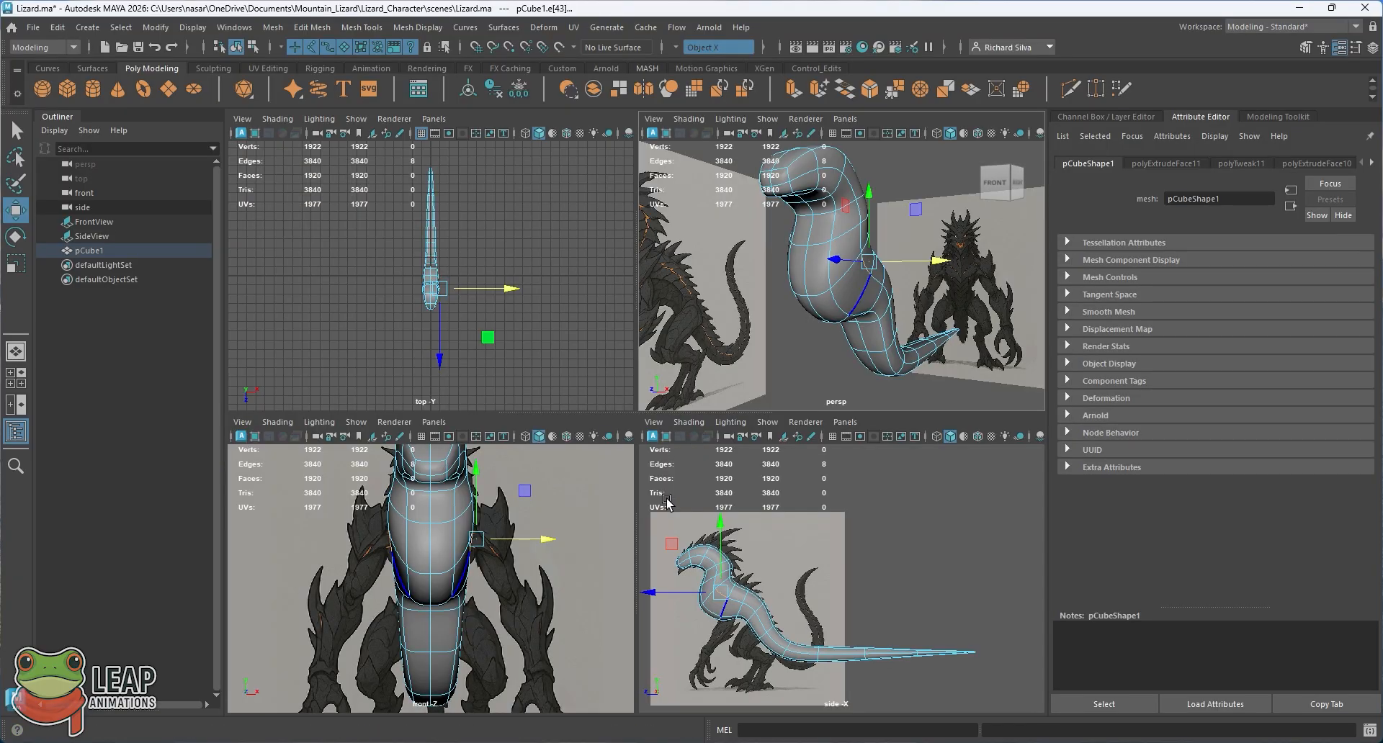
{"action": "key", "text": "space"}
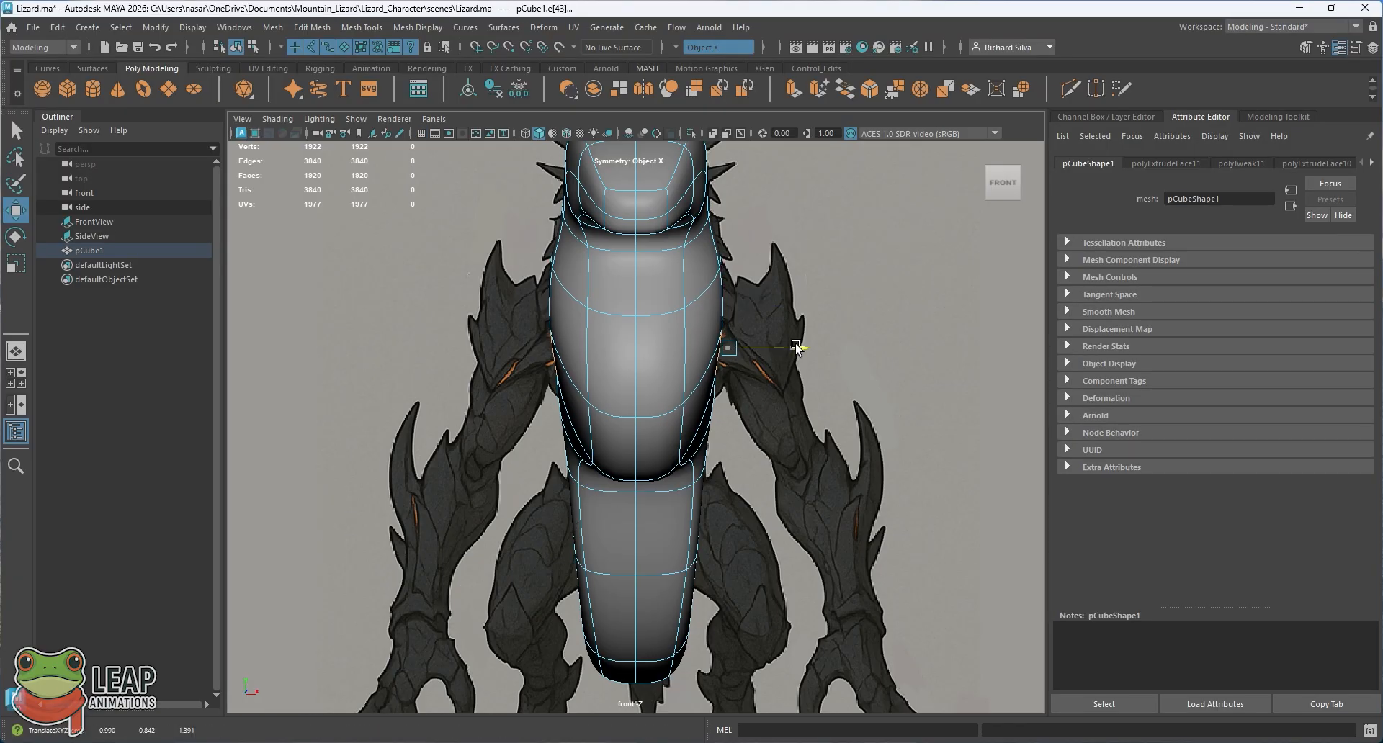
{"action": "left_click_drag", "start_coordinate": [794, 348], "coordinate": [764, 345]}
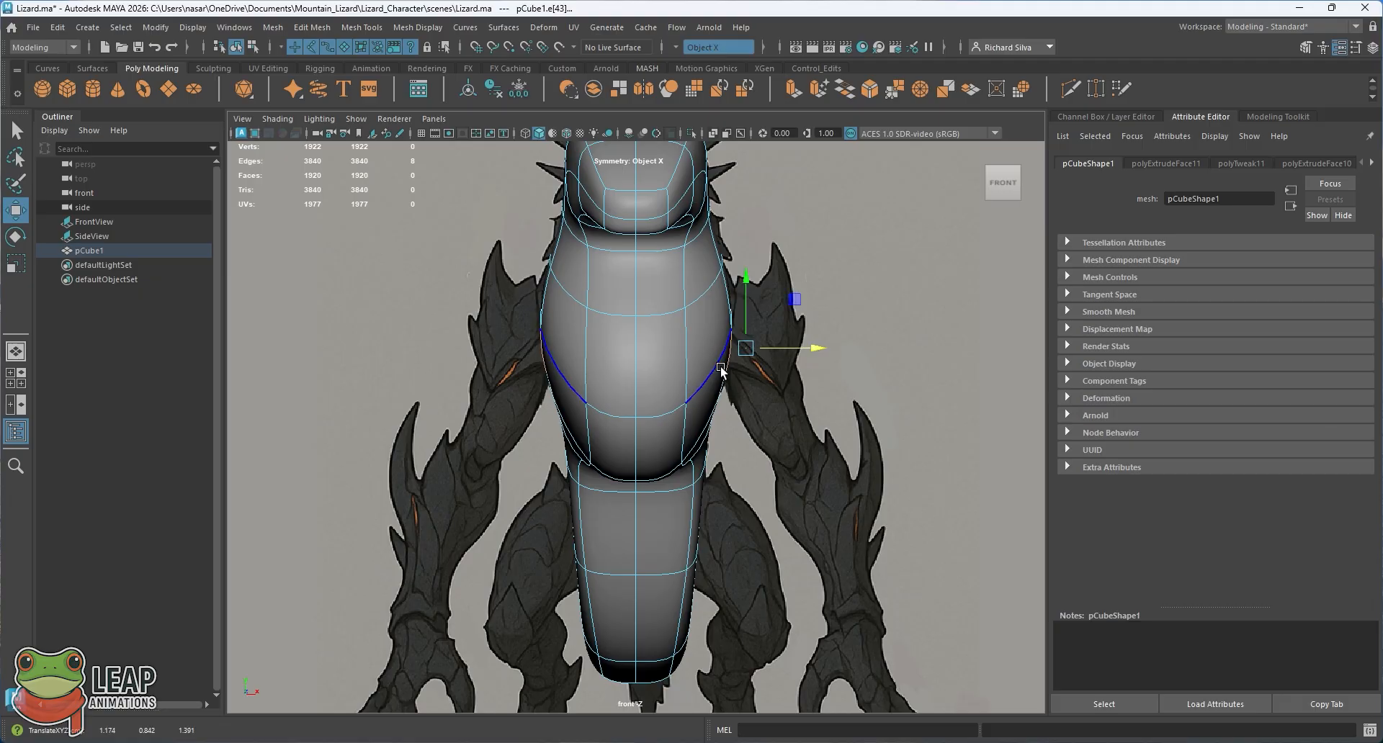
{"action": "key", "text": "space"}
{"action": "key", "text": "space"}
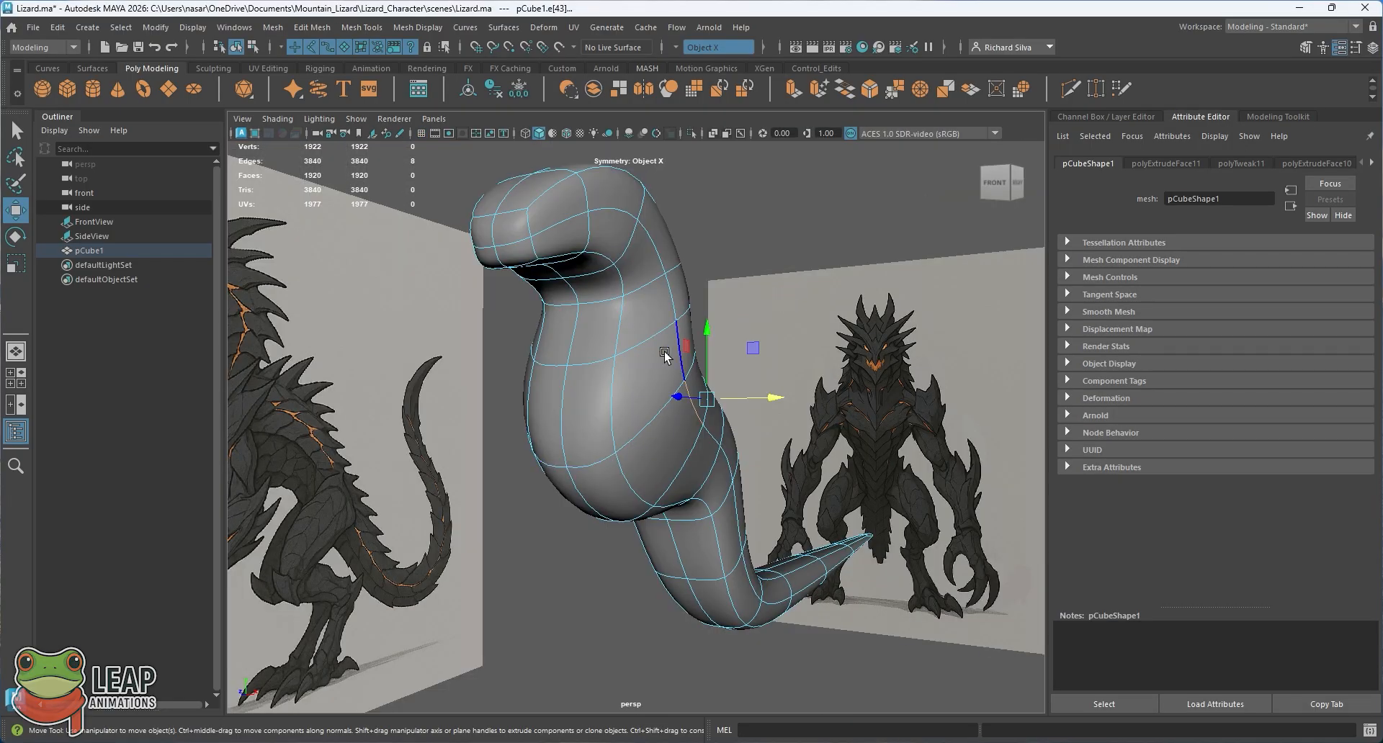
Return the mesh to object mode and select the whole body
{"action": "right_click_drag", "start_coordinate": [646, 356], "coordinate": [707, 310]}
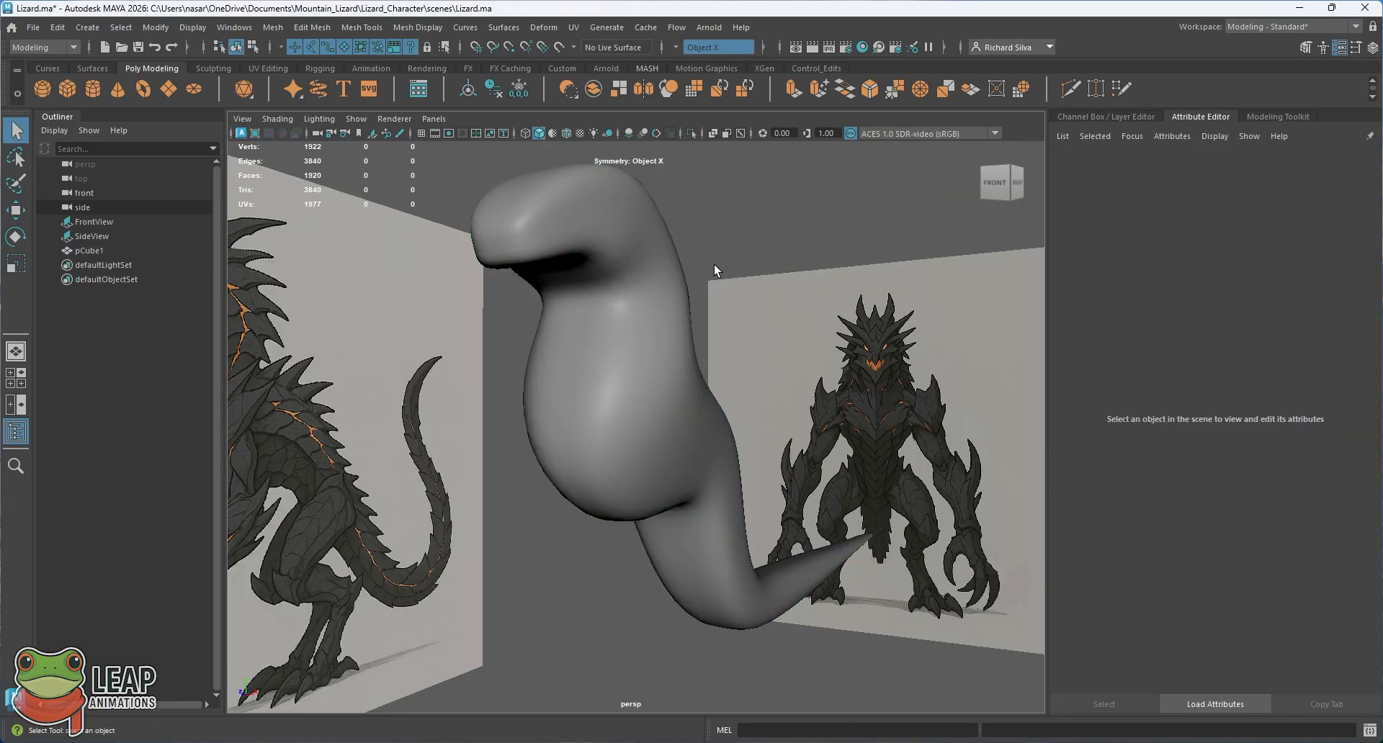
{"action": "left_click", "coordinate": [650, 382]}
{"action": "right_click_drag", "start_coordinate": [631, 331], "coordinate": [641, 384]}
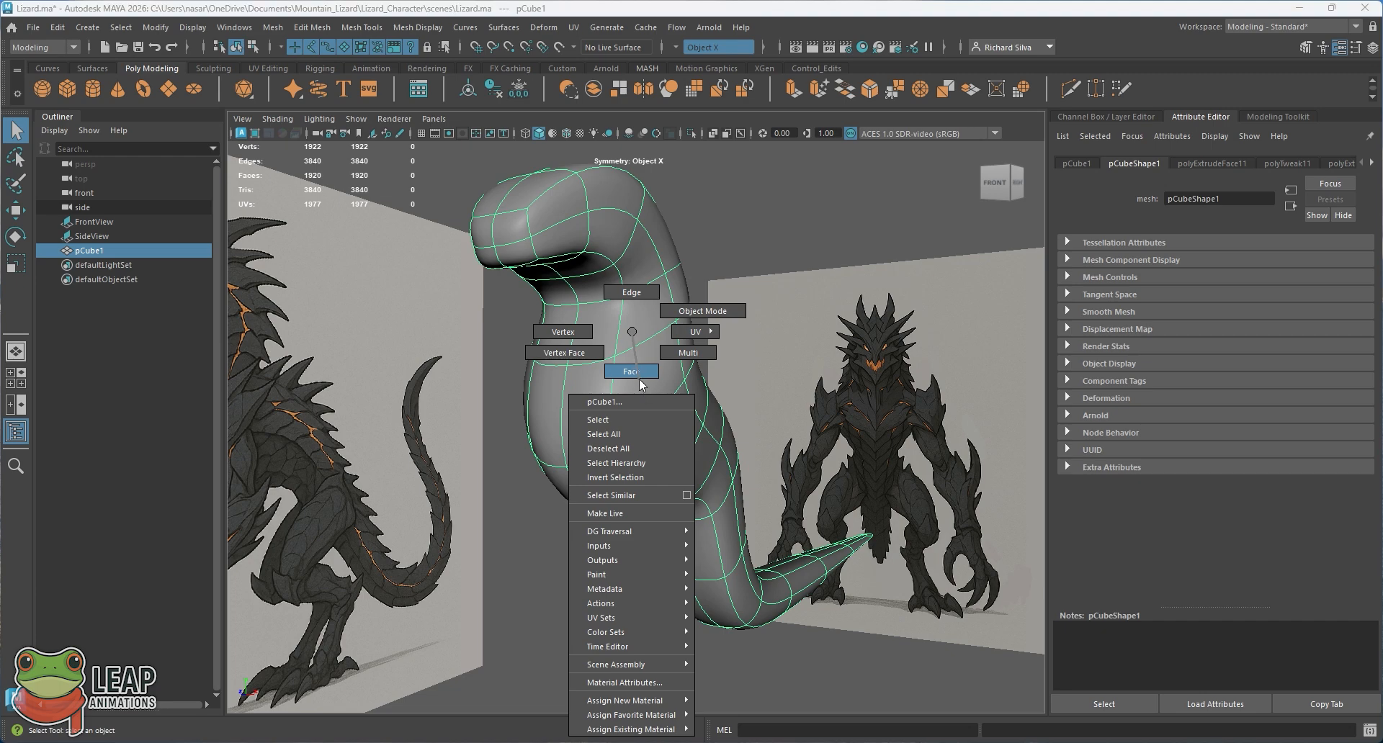
{"action": "right_click_drag", "start_coordinate": [637, 336], "coordinate": [603, 337]}
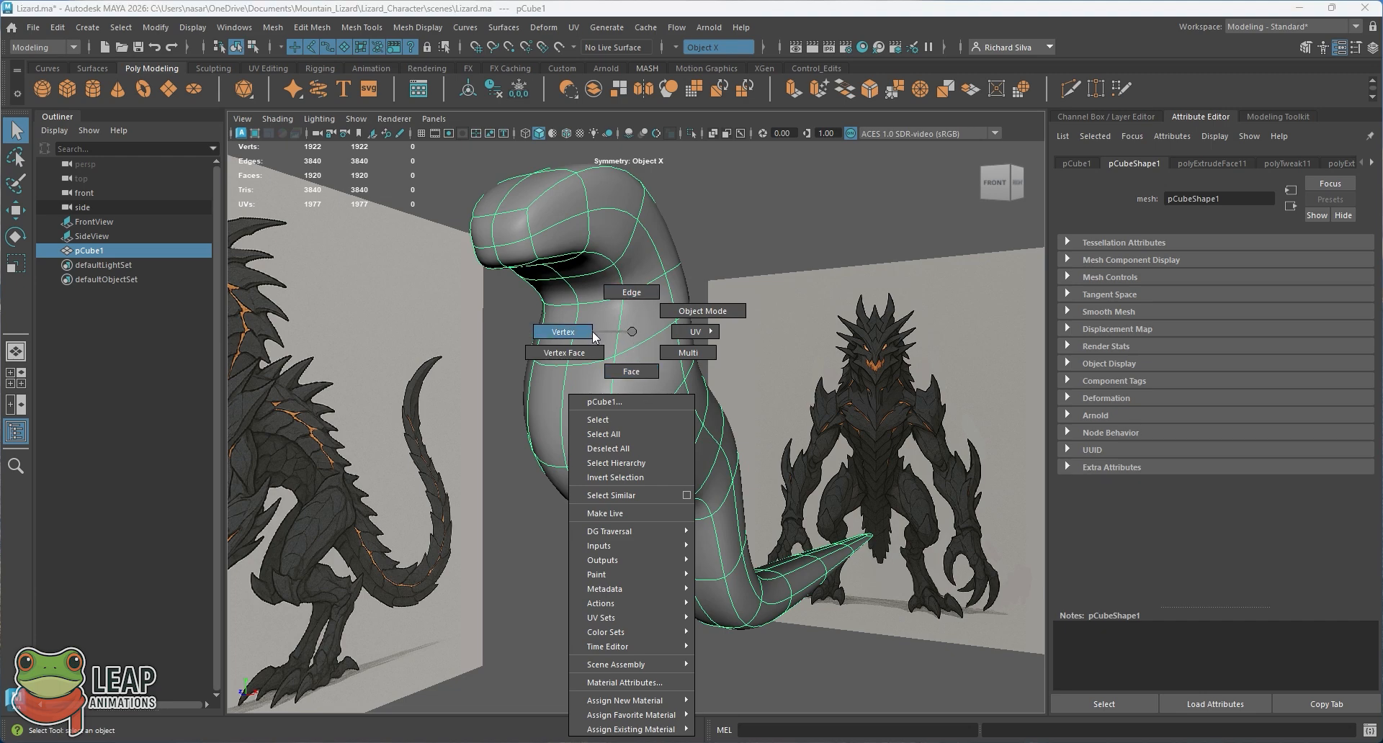
{"action": "right_click_drag", "start_coordinate": [604, 334], "coordinate": [638, 334]}
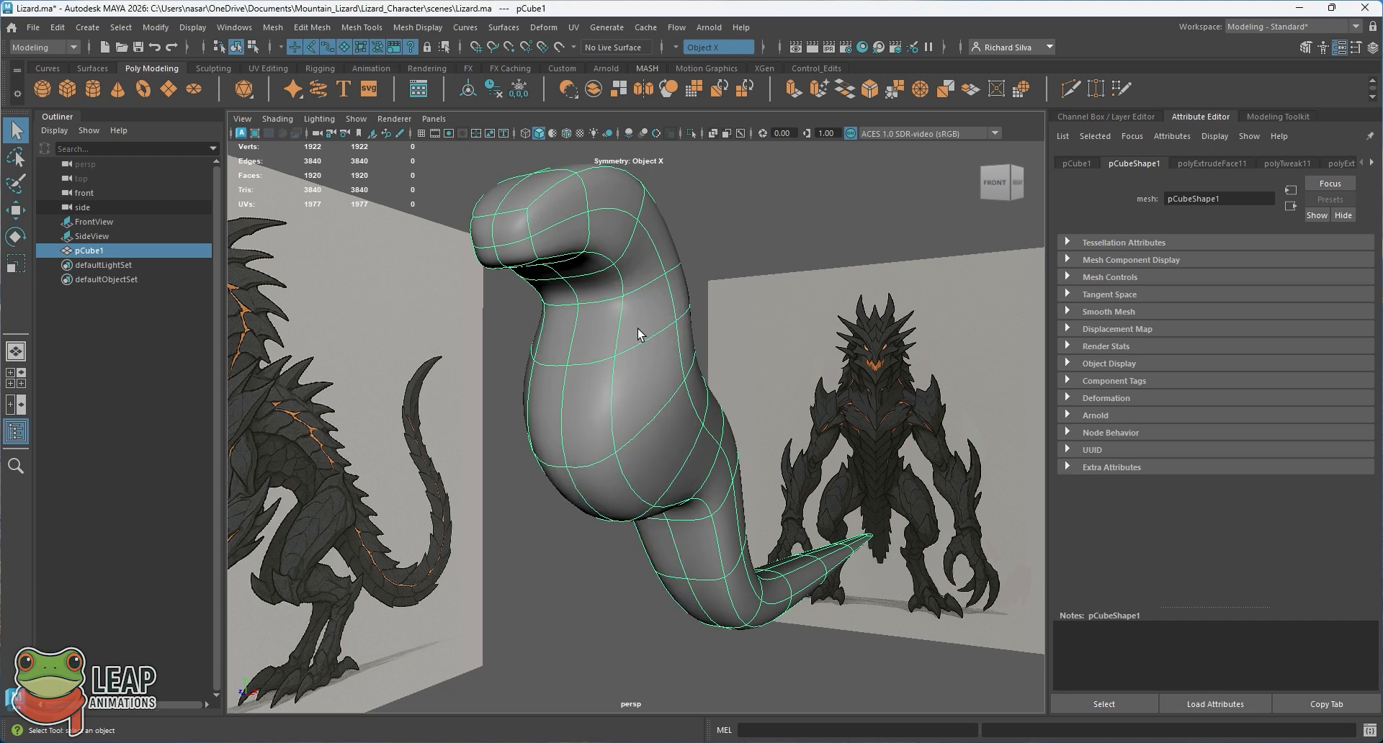
Examine the body mesh from the front and side against the reference images
{"action": "left_click_drag", "start_coordinate": [675, 375], "coordinate": [703, 409], "text": "alt"}
{"action": "left_click", "coordinate": [703, 409]}
{"action": "left_click_drag", "start_coordinate": [686, 360], "coordinate": [759, 377], "text": "alt"}
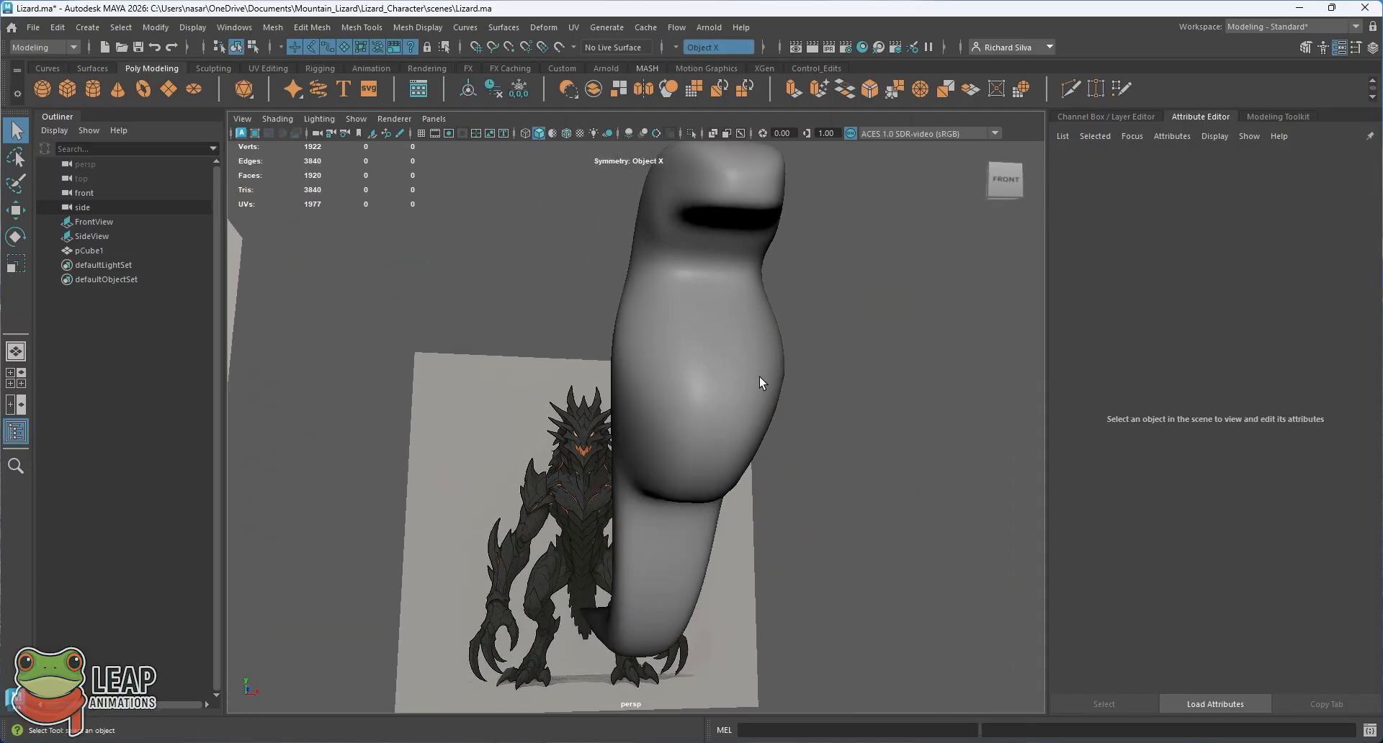
{"action": "left_click_drag", "start_coordinate": [758, 315], "coordinate": [591, 448], "text": "alt"}
{"action": "left_click", "coordinate": [609, 457]}
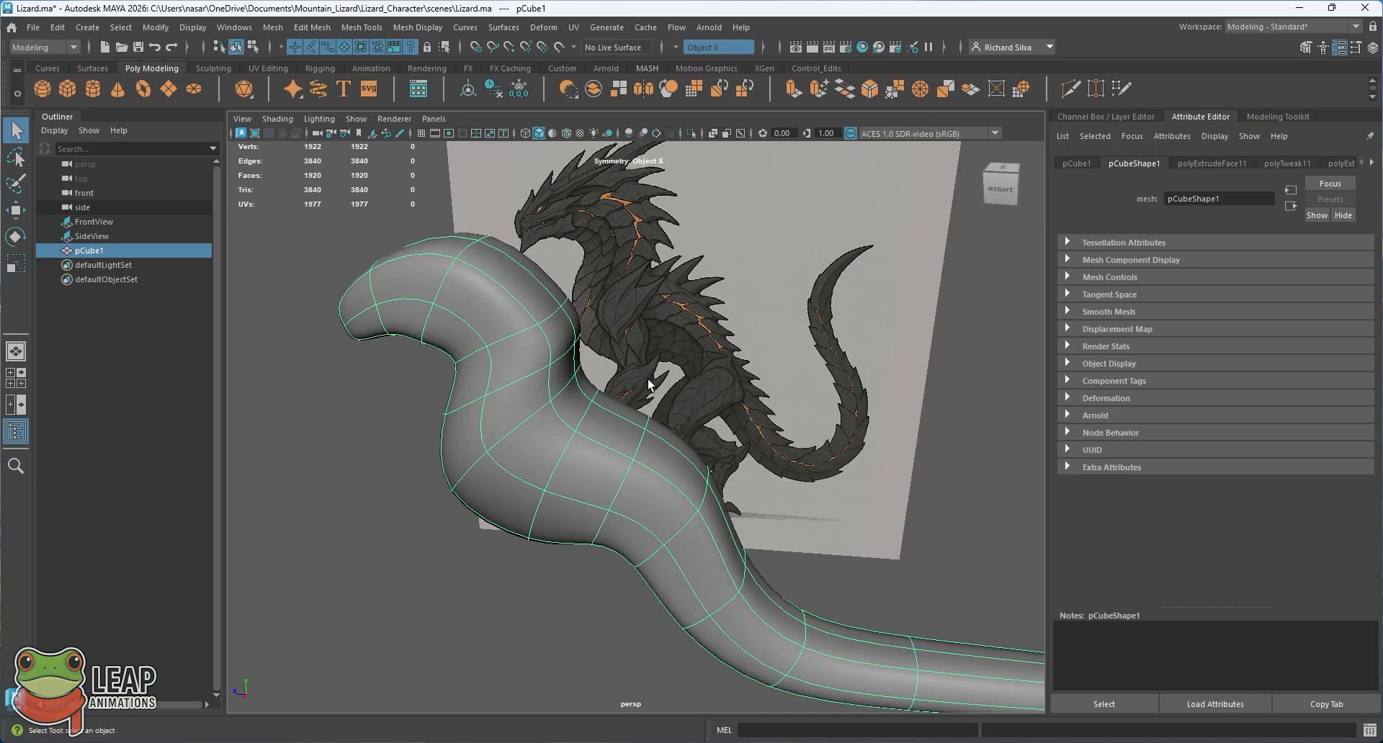
{"action": "middle_click_drag", "start_coordinate": [555, 425], "coordinate": [665, 424], "text": "alt"}
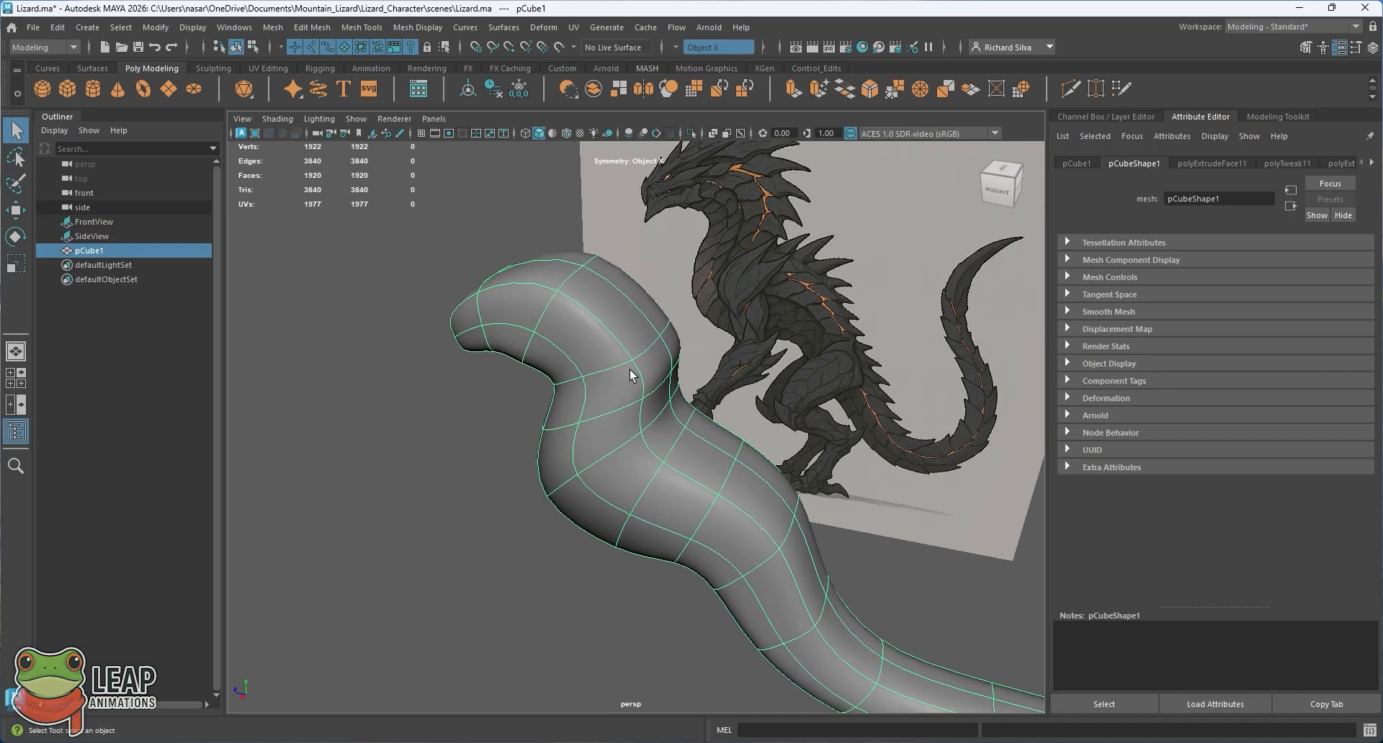
Select the lengthwise edges along the sides of the upper neck and move them inward along X to narrow it
{"action": "scroll", "coordinate": [634, 388], "scroll_direction": "up", "scroll_amount": 4}
{"action": "right_click", "coordinate": [622, 332]}
{"action": "right_click_drag", "start_coordinate": [626, 375], "coordinate": [624, 294]}
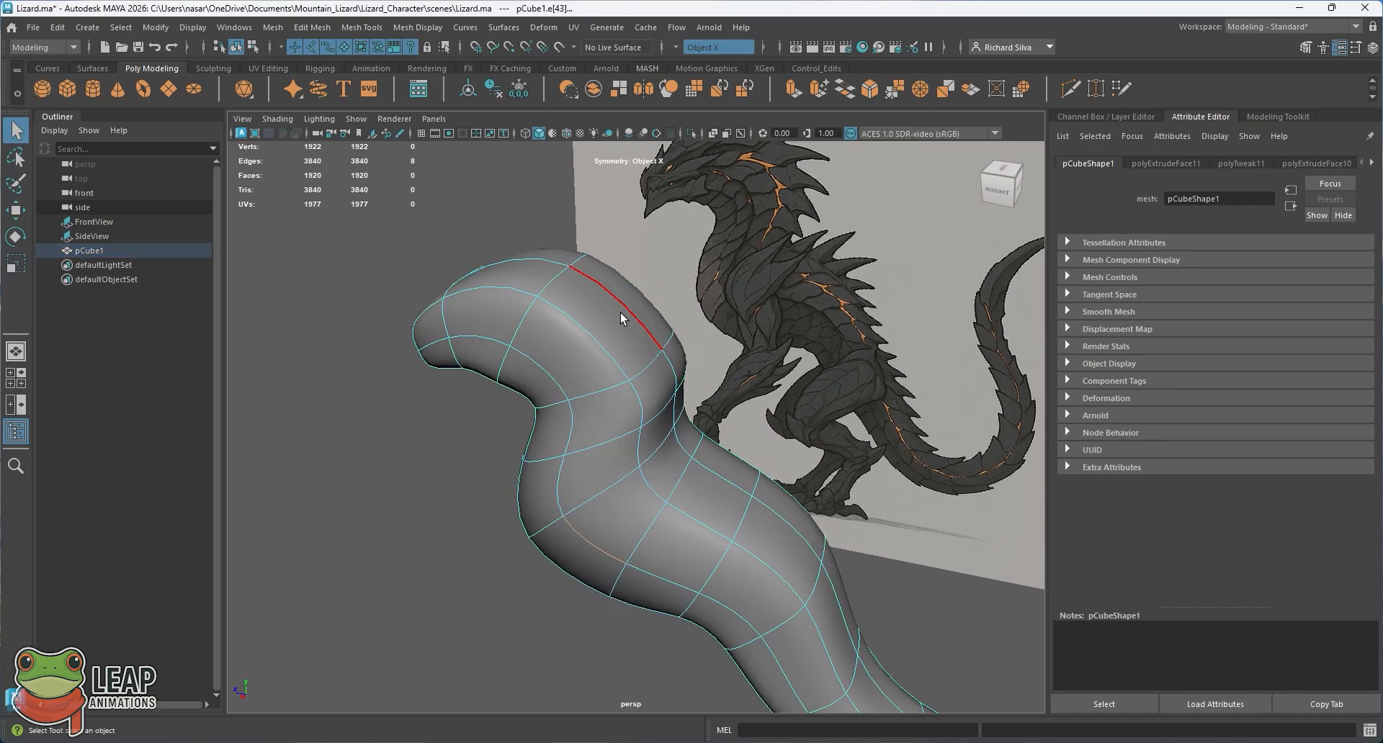
{"action": "right_click_drag", "start_coordinate": [623, 396], "coordinate": [621, 292]}
{"action": "left_click_drag", "start_coordinate": [623, 346], "coordinate": [608, 374], "text": "alt"}
{"action": "double_click", "coordinate": [612, 409]}
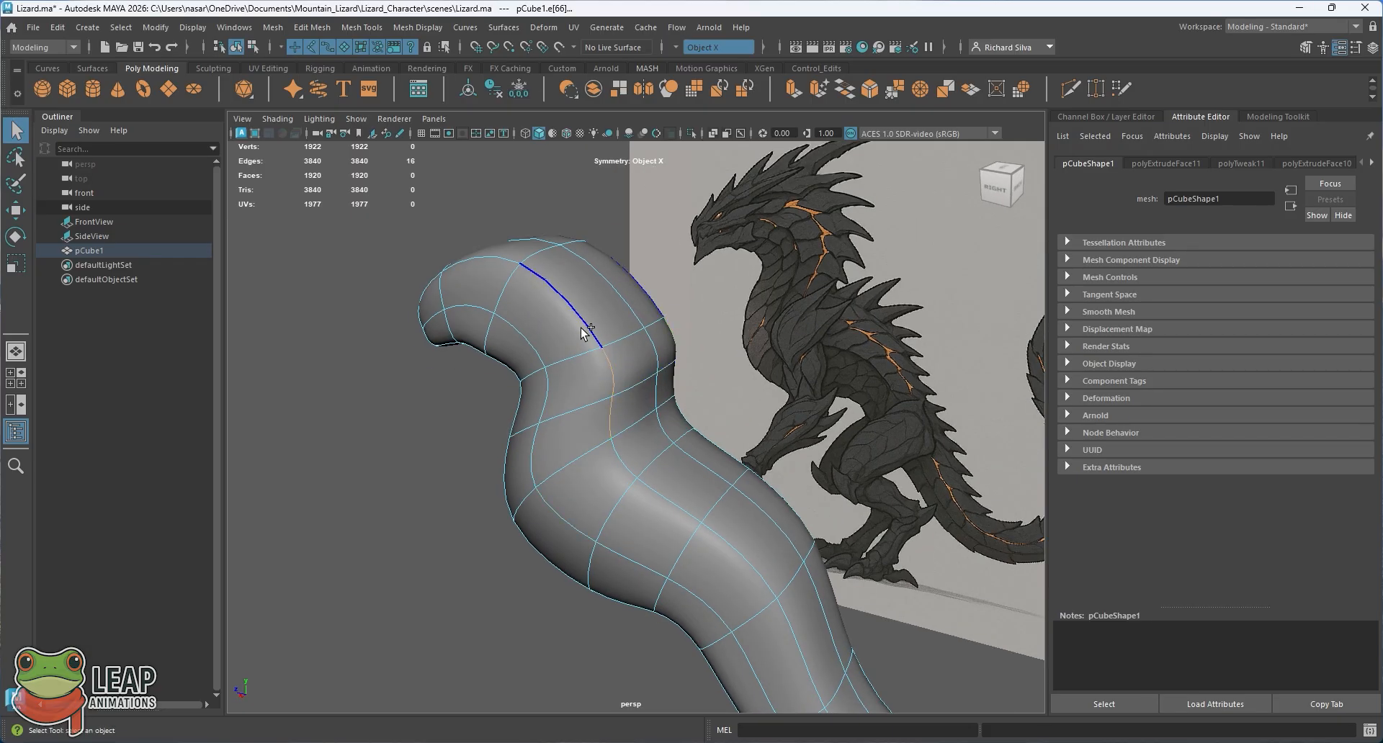
{"action": "key", "text": "w"}
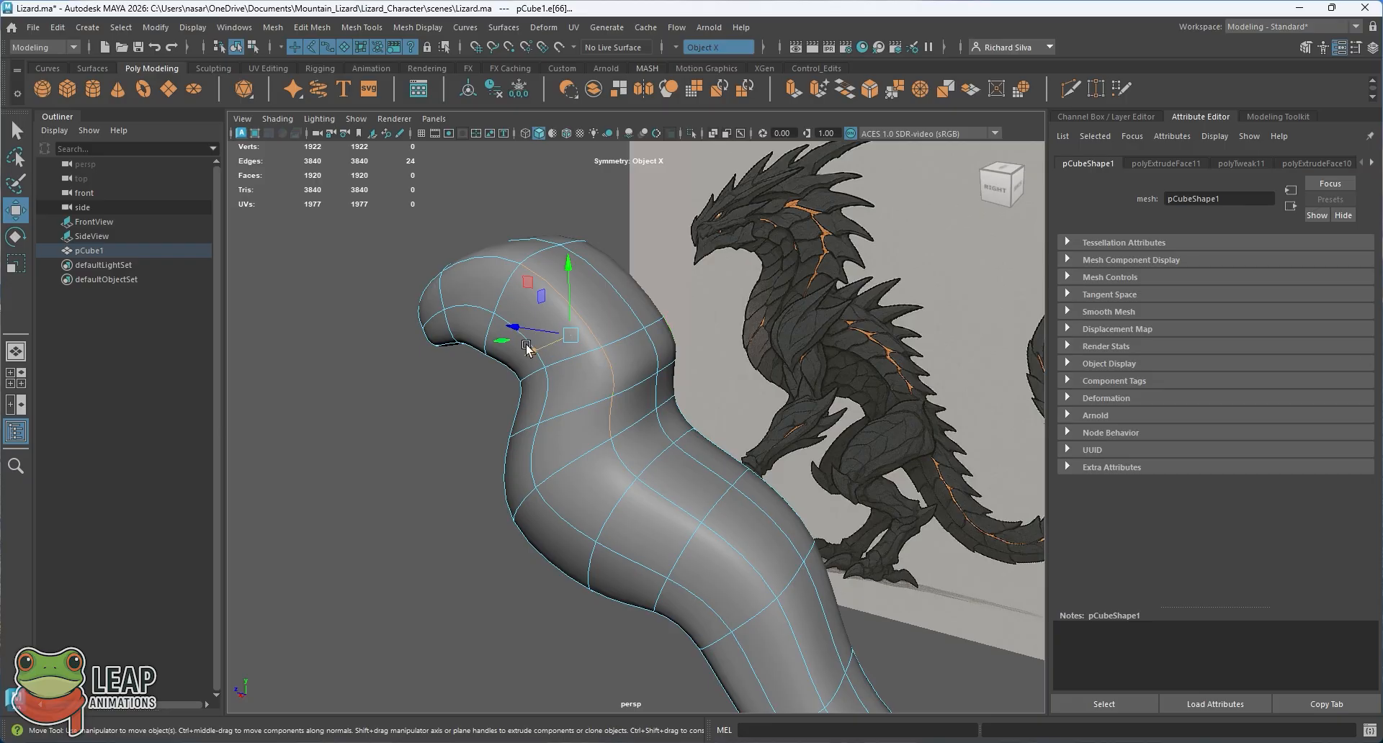
{"action": "left_click_drag", "start_coordinate": [529, 348], "coordinate": [546, 336]}
{"action": "left_click_drag", "start_coordinate": [582, 386], "coordinate": [625, 304], "text": "alt"}
{"action": "key", "text": "ctrl+z"}
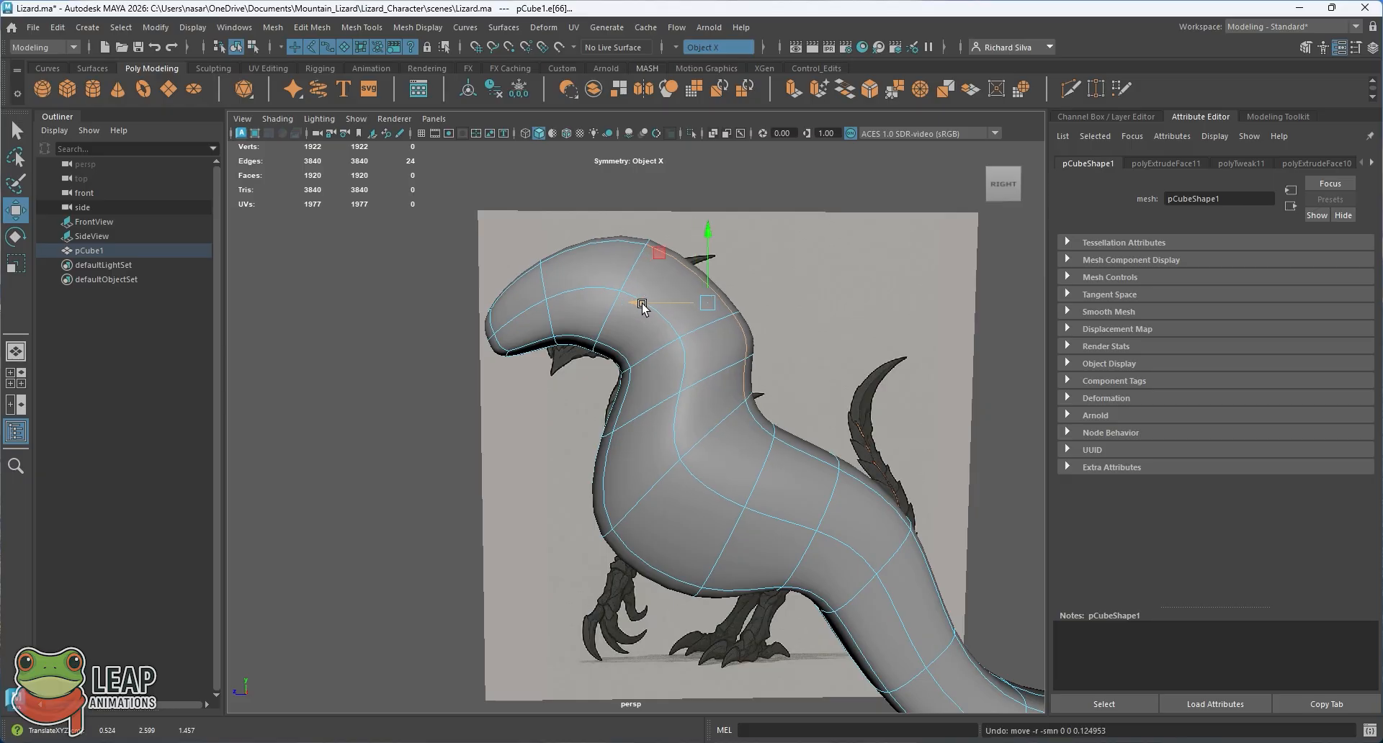
{"action": "key", "text": "ctrl+z"}
In the side view, move the selected neck edges slightly down and forward
{"action": "key", "text": "space"}
{"action": "key", "text": "space"}
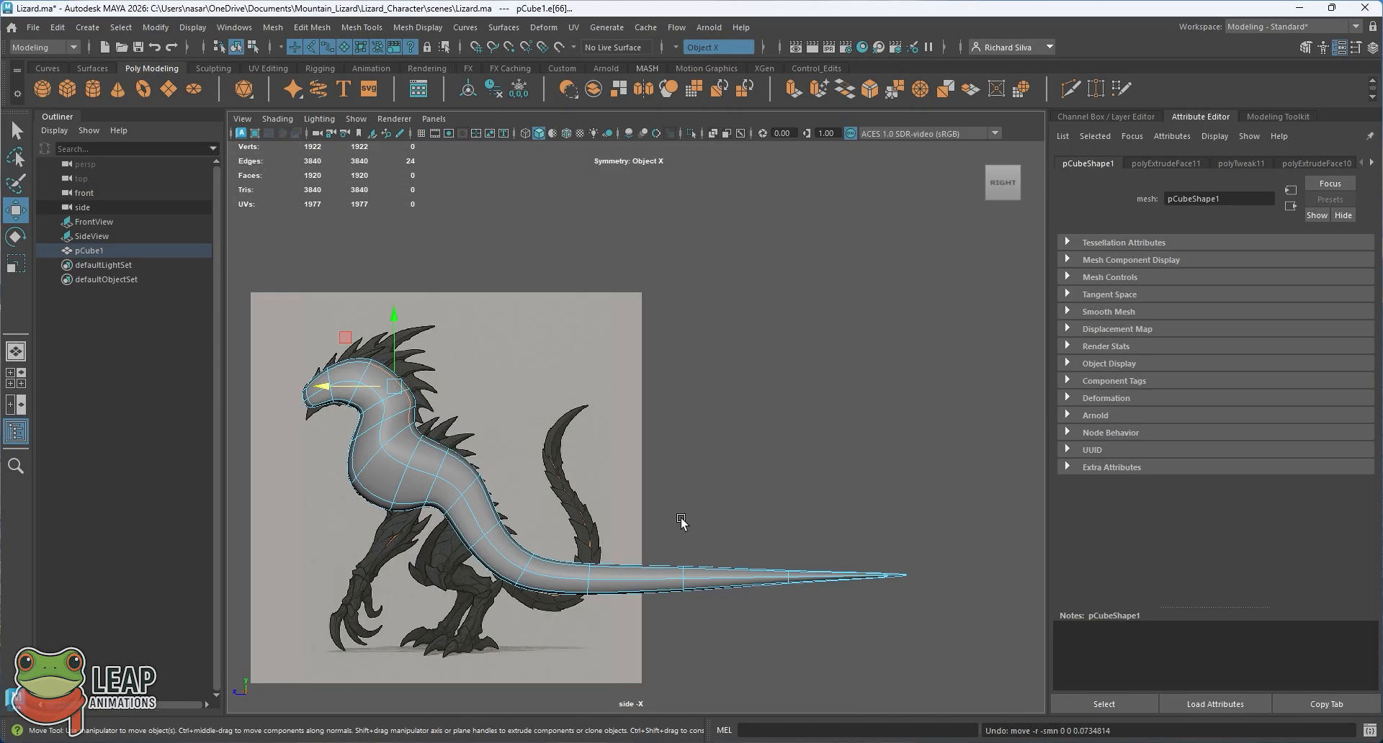
{"action": "middle_click_drag", "start_coordinate": [409, 403], "coordinate": [555, 420], "text": "alt"}
{"action": "right_click_drag", "start_coordinate": [554, 421], "coordinate": [634, 544], "text": "alt"}
{"action": "middle_click_drag", "start_coordinate": [489, 434], "coordinate": [663, 469], "text": "alt"}
{"action": "right_click_drag", "start_coordinate": [663, 468], "coordinate": [721, 526], "text": "alt"}
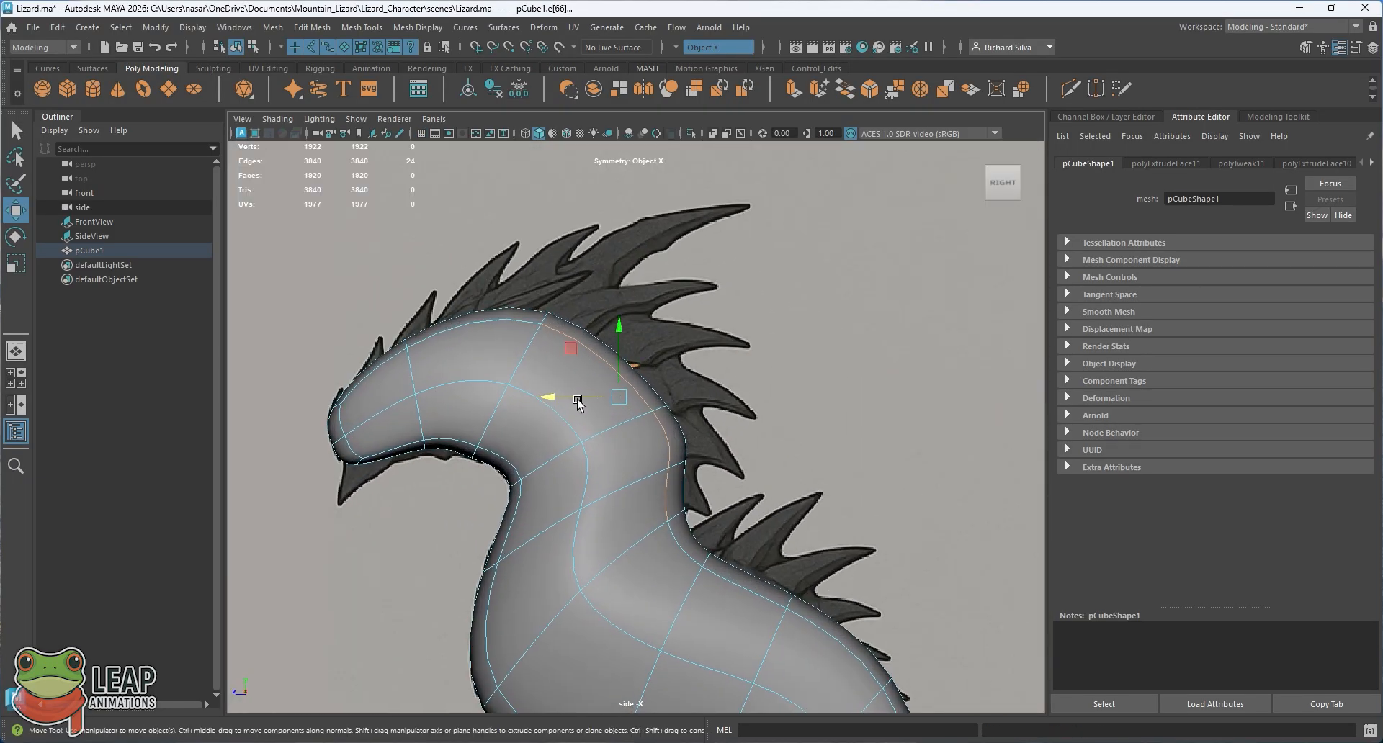
{"action": "middle_click_drag", "start_coordinate": [577, 401], "coordinate": [625, 409], "text": "alt"}
{"action": "left_click_drag", "start_coordinate": [614, 407], "coordinate": [602, 412]}
{"action": "key", "text": "ctrl+z"}
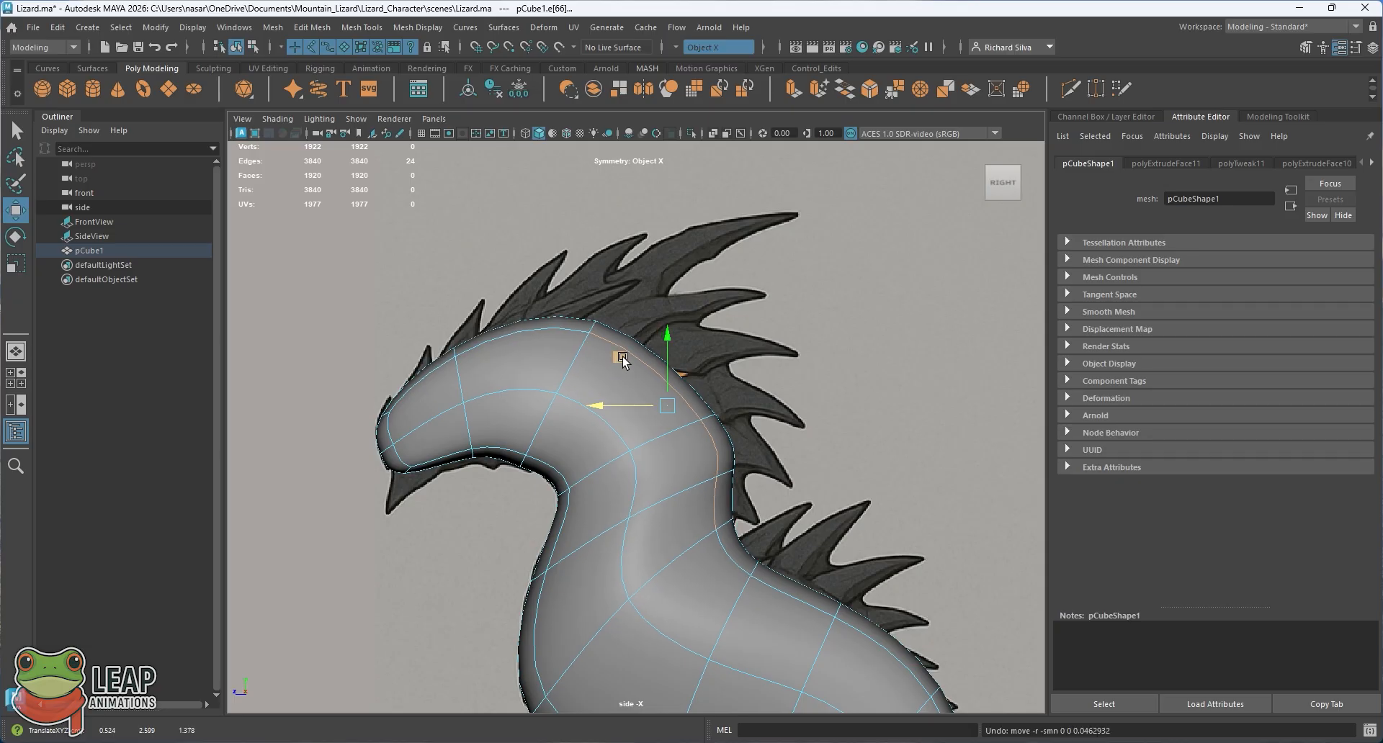
{"action": "left_click_drag", "start_coordinate": [620, 358], "coordinate": [611, 366]}
Move the edge on the back of the upper neck slightly up and back, and return to perspective in object mode
{"action": "left_click", "coordinate": [638, 346]}
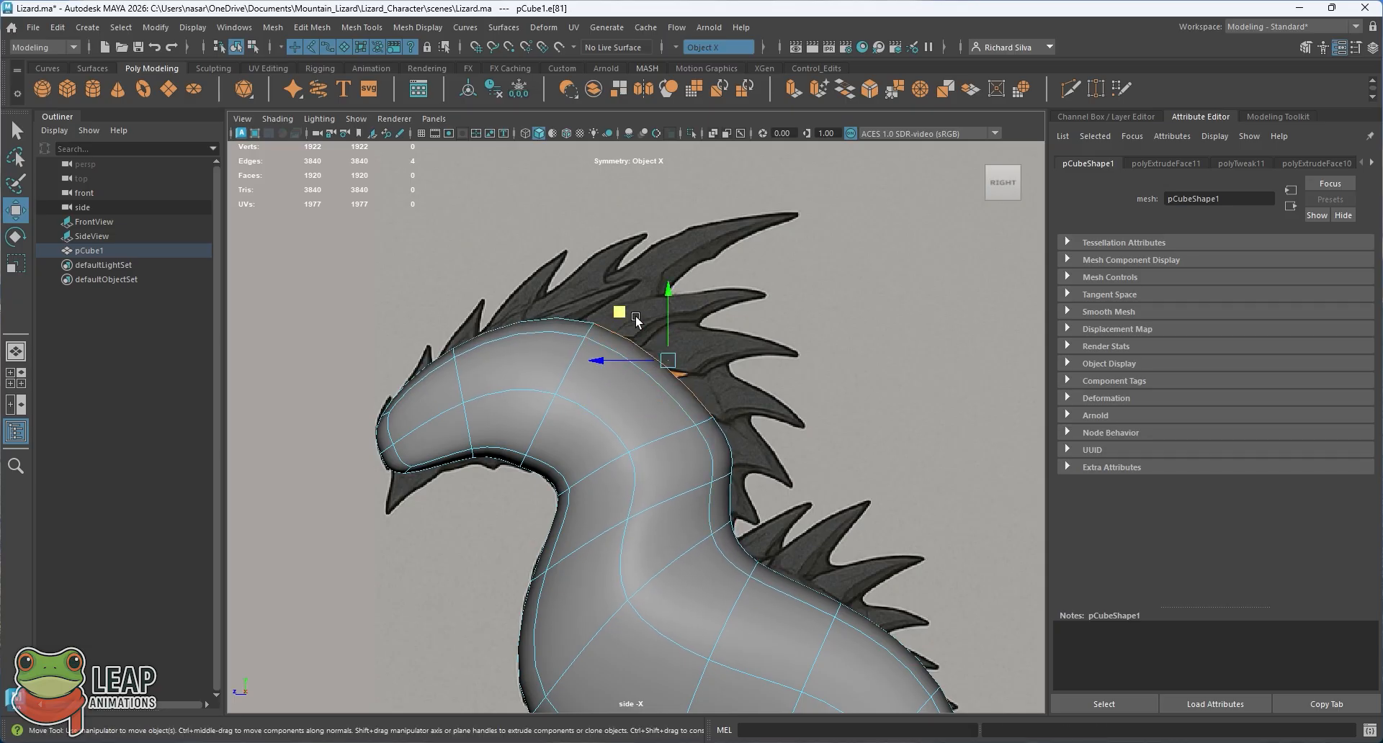
{"action": "left_click_drag", "start_coordinate": [625, 305], "coordinate": [632, 298]}
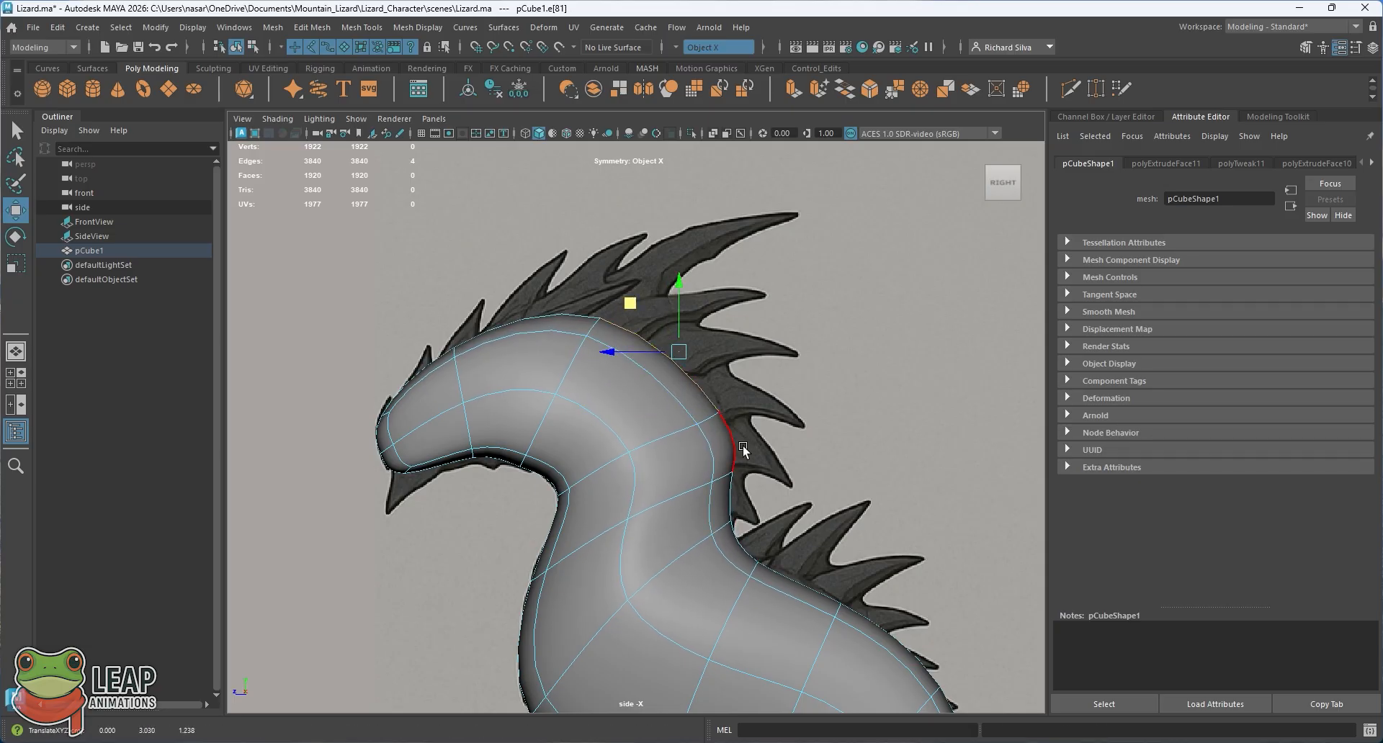
{"action": "key", "text": "space"}
{"action": "key", "text": "space"}
{"action": "left_click_drag", "start_coordinate": [764, 318], "coordinate": [654, 321], "text": "alt"}
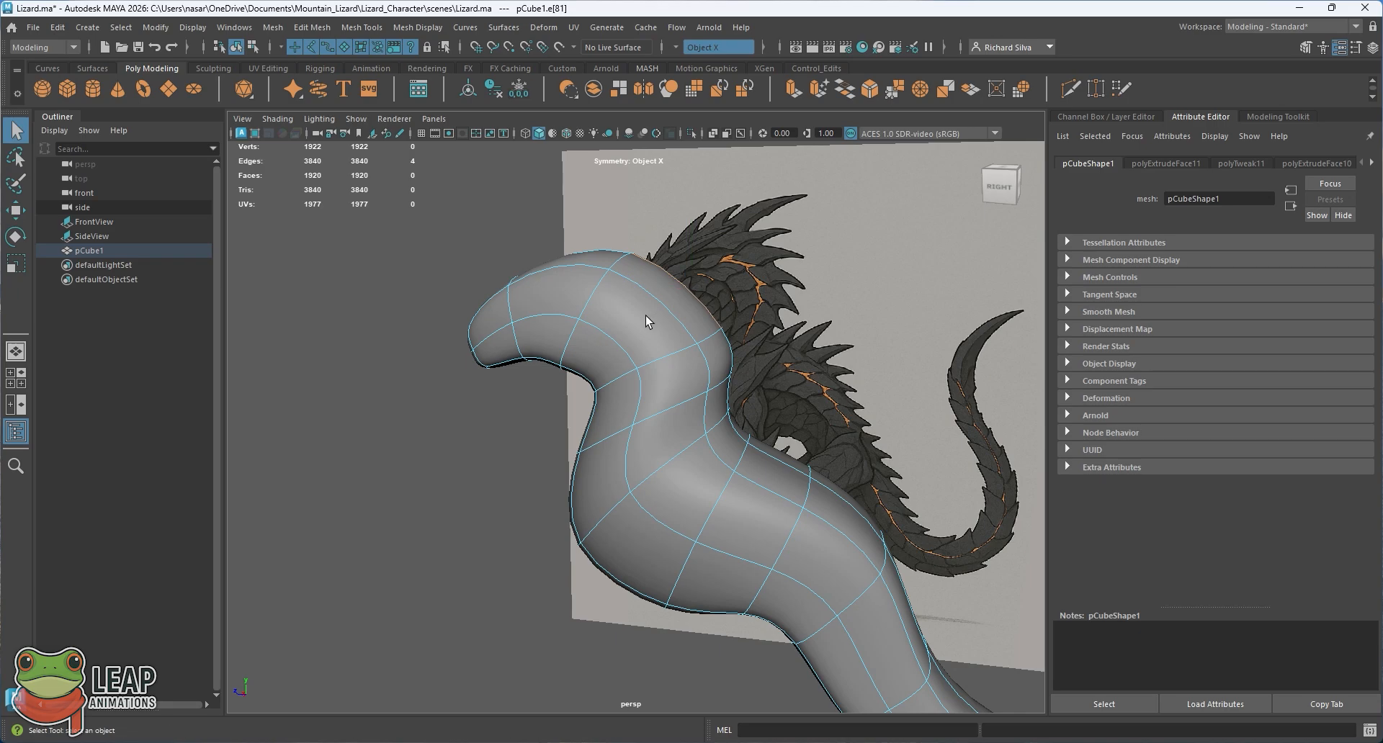
{"action": "right_click_drag", "start_coordinate": [651, 316], "coordinate": [685, 294]}
{"action": "key", "text": "q"}
Select the side edges of the snout in edge mode, move them inward along X to narrow it, and return to object mode
{"action": "left_click_drag", "start_coordinate": [604, 370], "coordinate": [724, 346], "text": "alt"}
{"action": "left_click", "coordinate": [636, 335]}
{"action": "left_click_drag", "start_coordinate": [637, 335], "coordinate": [685, 338], "text": "alt"}
{"action": "right_click_drag", "start_coordinate": [685, 339], "coordinate": [682, 288]}
{"action": "left_click", "coordinate": [674, 363]}
{"action": "left_click", "coordinate": [673, 359]}
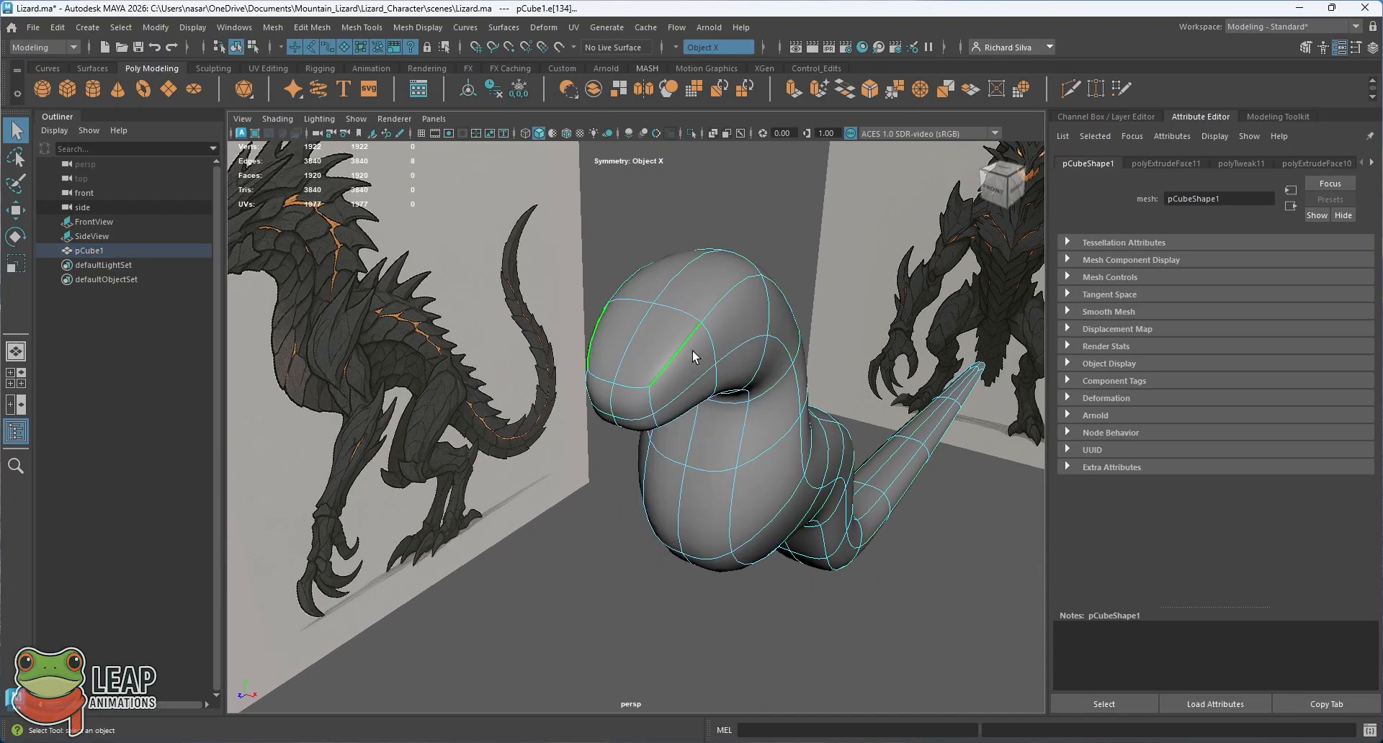
{"action": "key", "text": "w"}
{"action": "left_click_drag", "start_coordinate": [722, 373], "coordinate": [702, 368]}
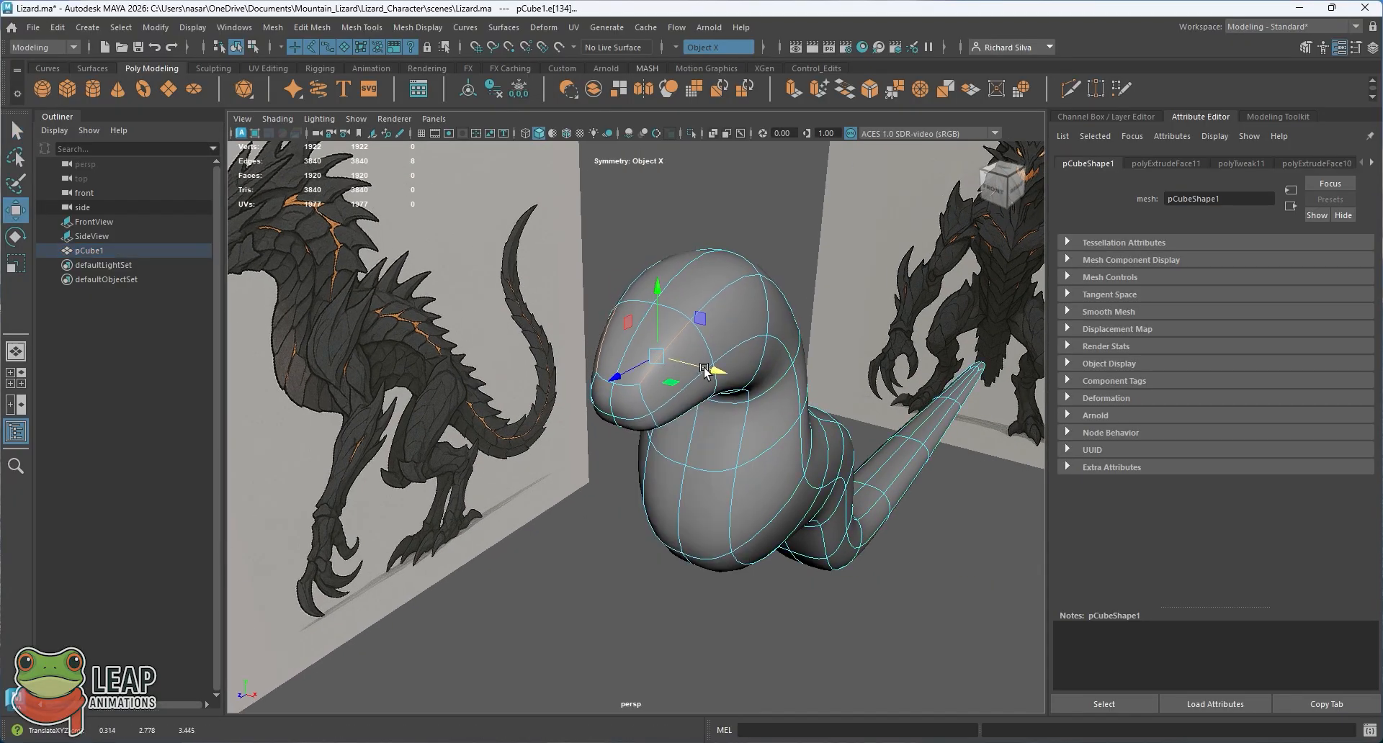
{"action": "key", "text": "q"}
{"action": "right_click_drag", "start_coordinate": [677, 329], "coordinate": [713, 305]}
{"action": "left_click", "coordinate": [623, 454]}
Select the lengthwise edge low on the hip near the tail base and adjust it with the Move tool
{"action": "left_click_drag", "start_coordinate": [681, 418], "coordinate": [651, 500], "text": "alt"}
{"action": "left_click", "coordinate": [651, 500]}
{"action": "right_click_drag", "start_coordinate": [651, 331], "coordinate": [651, 300]}
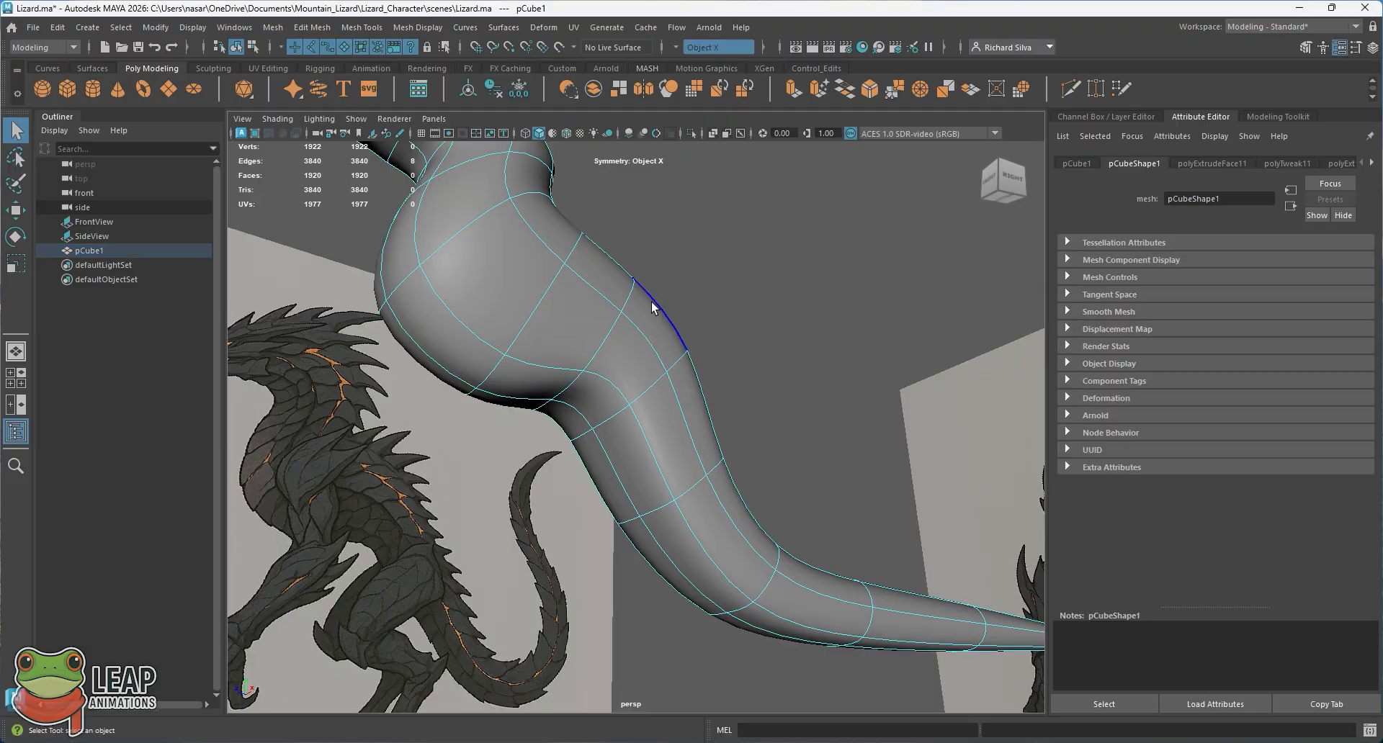
{"action": "left_click", "coordinate": [655, 434]}
{"action": "left_click_drag", "start_coordinate": [654, 434], "coordinate": [611, 408], "text": "alt"}
{"action": "key", "text": "w"}
{"action": "key", "text": "q"}
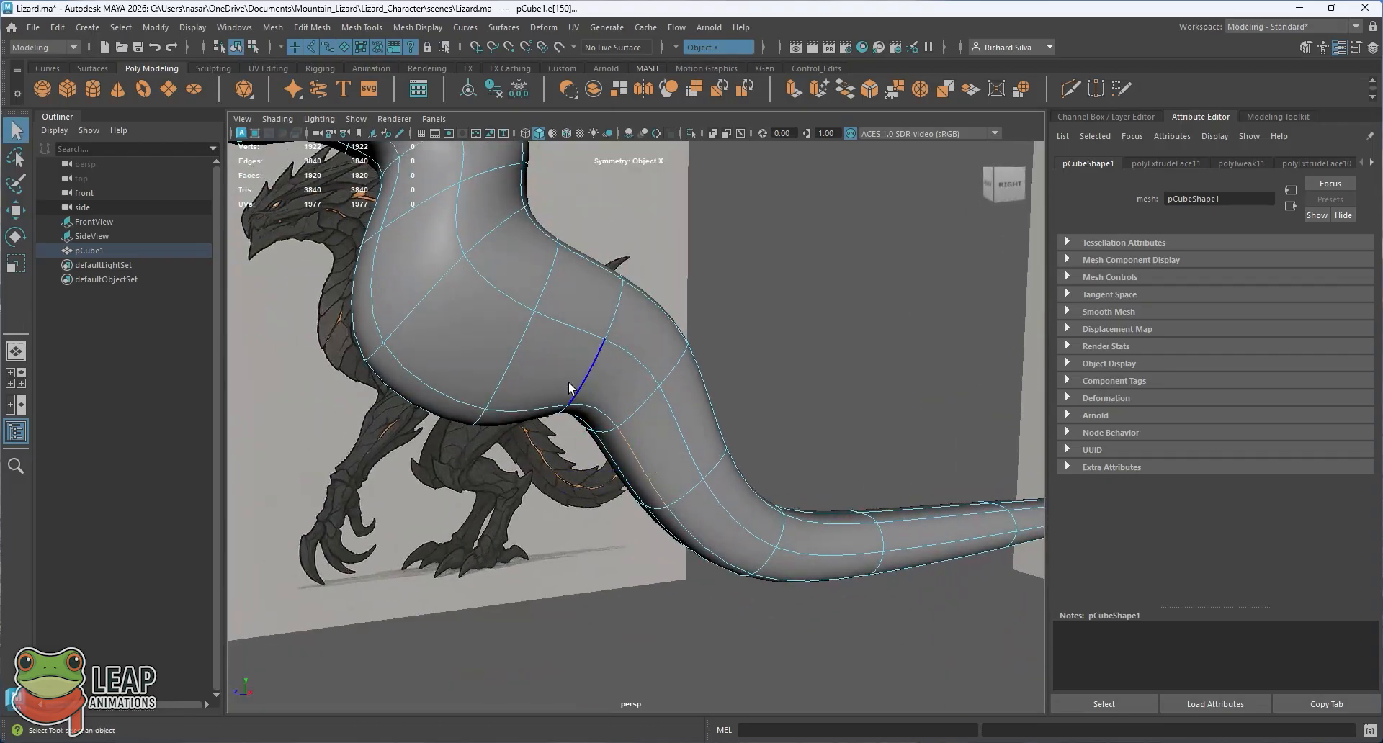
Return the mesh to object mode, deselect it and save the scene
{"action": "right_click_drag", "start_coordinate": [568, 332], "coordinate": [637, 313]}
{"action": "left_click", "coordinate": [739, 363]}
{"action": "left_click_drag", "start_coordinate": [739, 363], "coordinate": [668, 413], "text": "alt"}
{"action": "key", "text": "ctrl+s"}
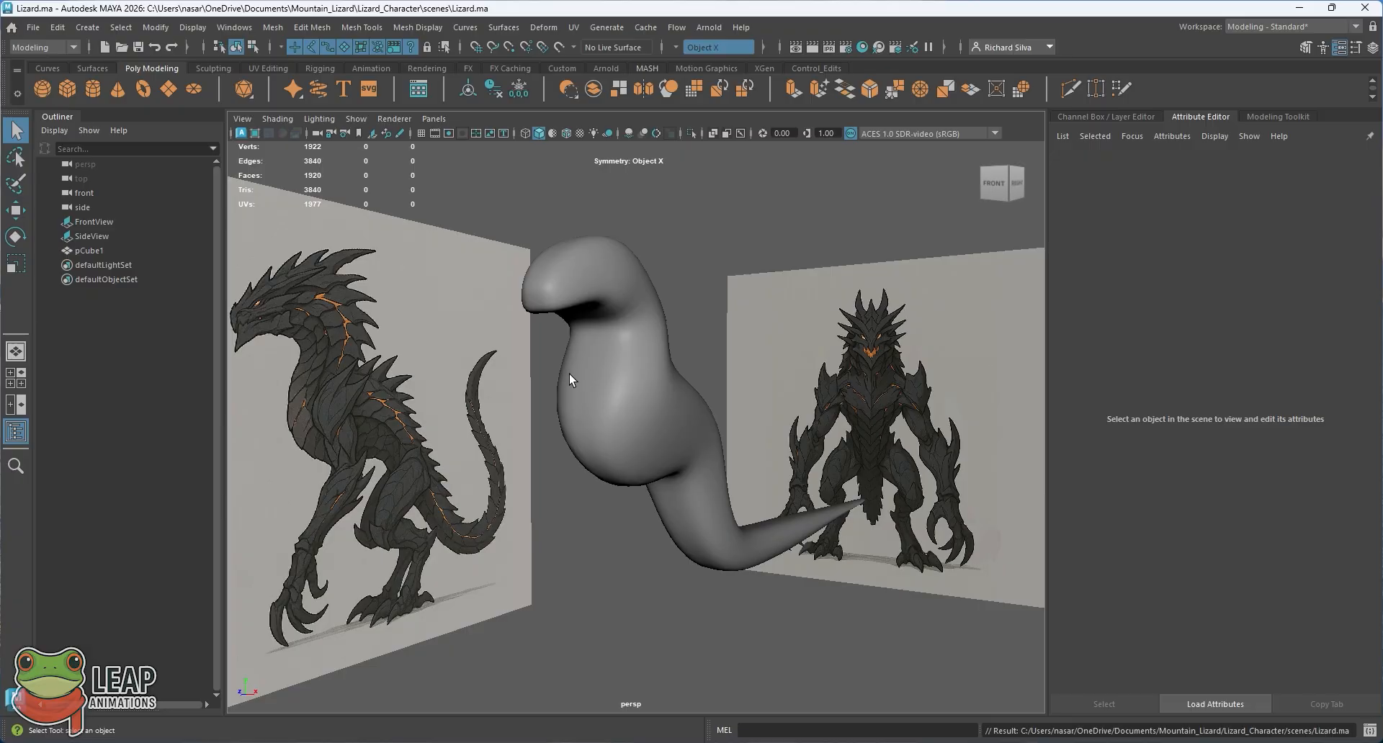
Select the lengthwise edges on the hips and tail base, adjust them along X, and return the mesh to object mode
{"action": "middle_click_drag", "start_coordinate": [569, 374], "coordinate": [613, 414], "text": "alt"}
{"action": "left_click_drag", "start_coordinate": [614, 414], "coordinate": [572, 448], "text": "alt"}
{"action": "left_click", "coordinate": [596, 474]}
{"action": "right_click_drag", "start_coordinate": [556, 331], "coordinate": [557, 293]}
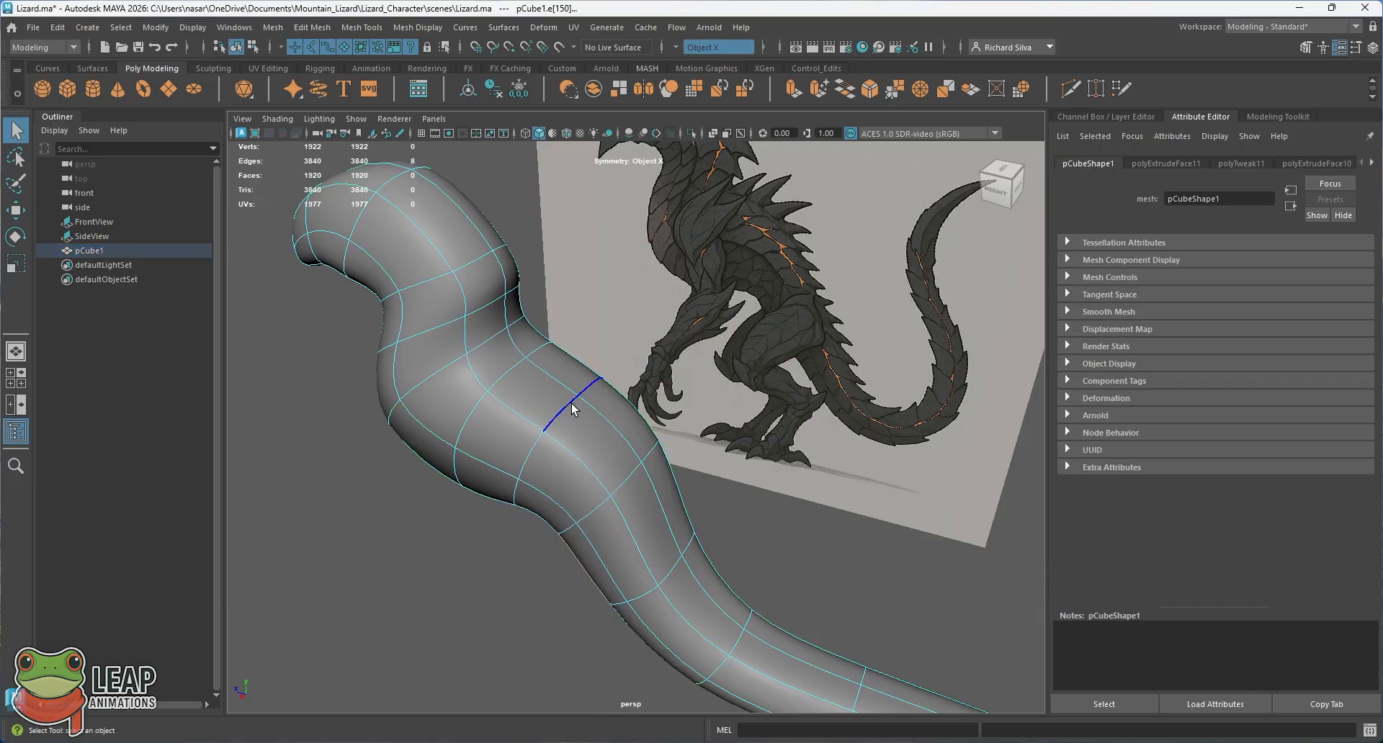
{"action": "left_click", "coordinate": [585, 458]}
{"action": "left_click", "coordinate": [625, 523], "text": "shift"}
{"action": "key", "text": "w"}
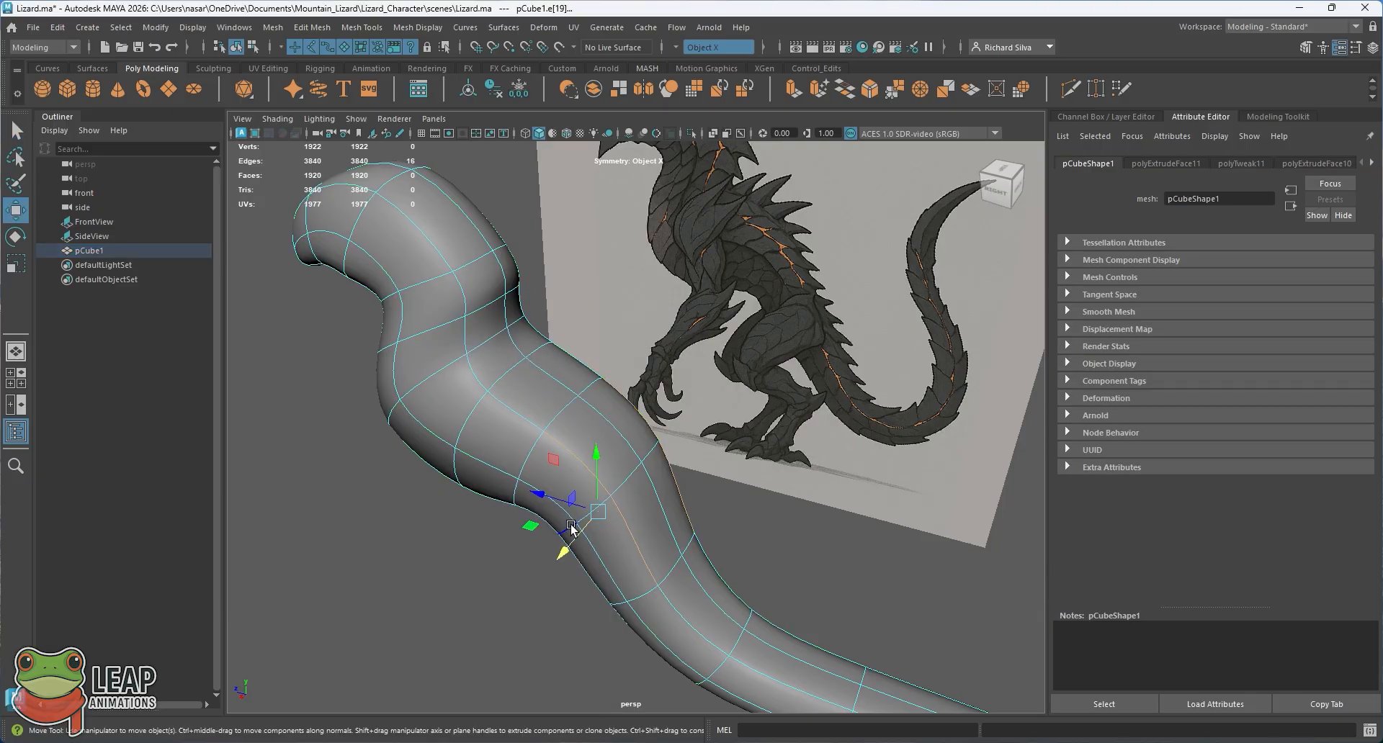
{"action": "left_click", "coordinate": [570, 546]}
{"action": "key", "text": "q"}
{"action": "right_click_drag", "start_coordinate": [602, 437], "coordinate": [609, 404]}
{"action": "left_click_drag", "start_coordinate": [609, 405], "coordinate": [682, 497], "text": "alt"}
{"action": "right_click_drag", "start_coordinate": [598, 334], "coordinate": [675, 315]}
{"action": "left_click", "coordinate": [845, 413]}
Compare the body's silhouette with the reference images in the front and side views
{"action": "left_click_drag", "start_coordinate": [814, 421], "coordinate": [627, 461], "text": "alt"}
{"action": "scroll", "coordinate": [638, 463], "scroll_direction": "down", "scroll_amount": 3}
{"action": "key", "text": "space"}
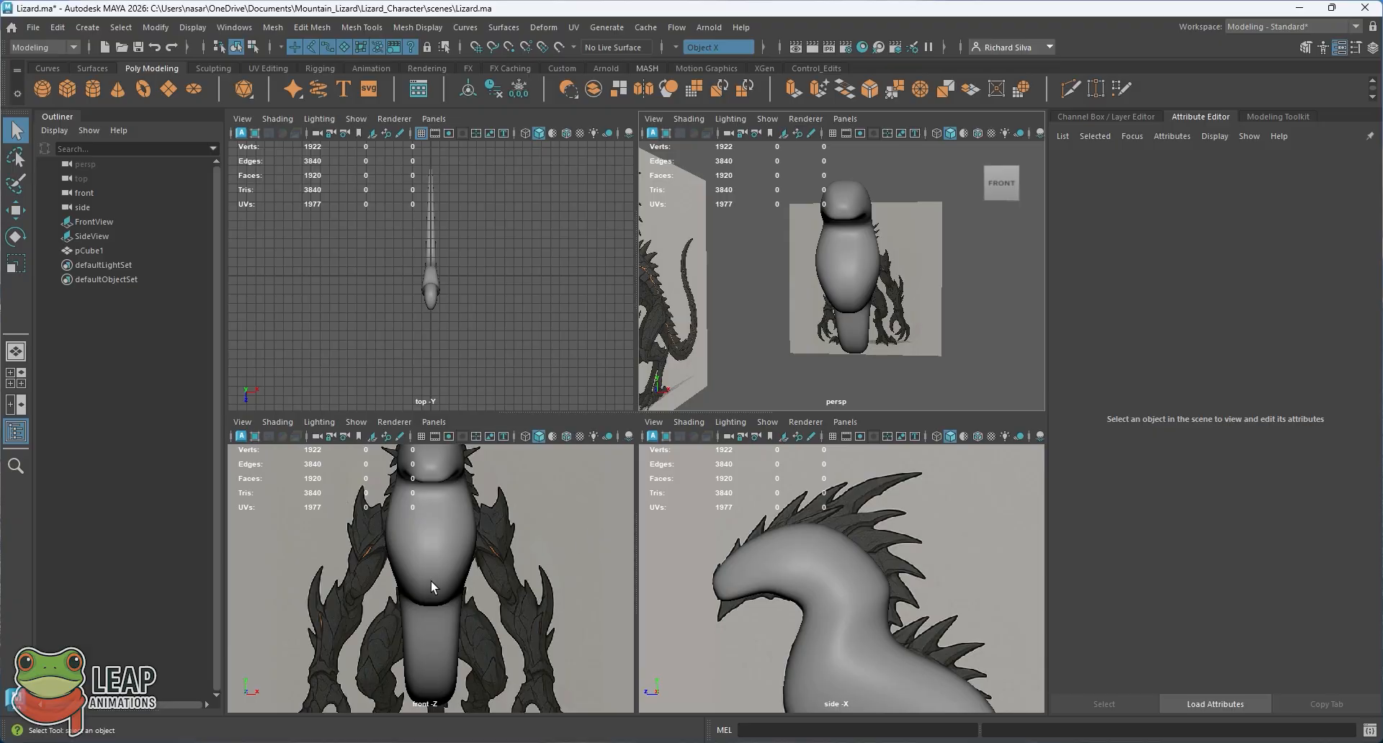
{"action": "key", "text": "space"}
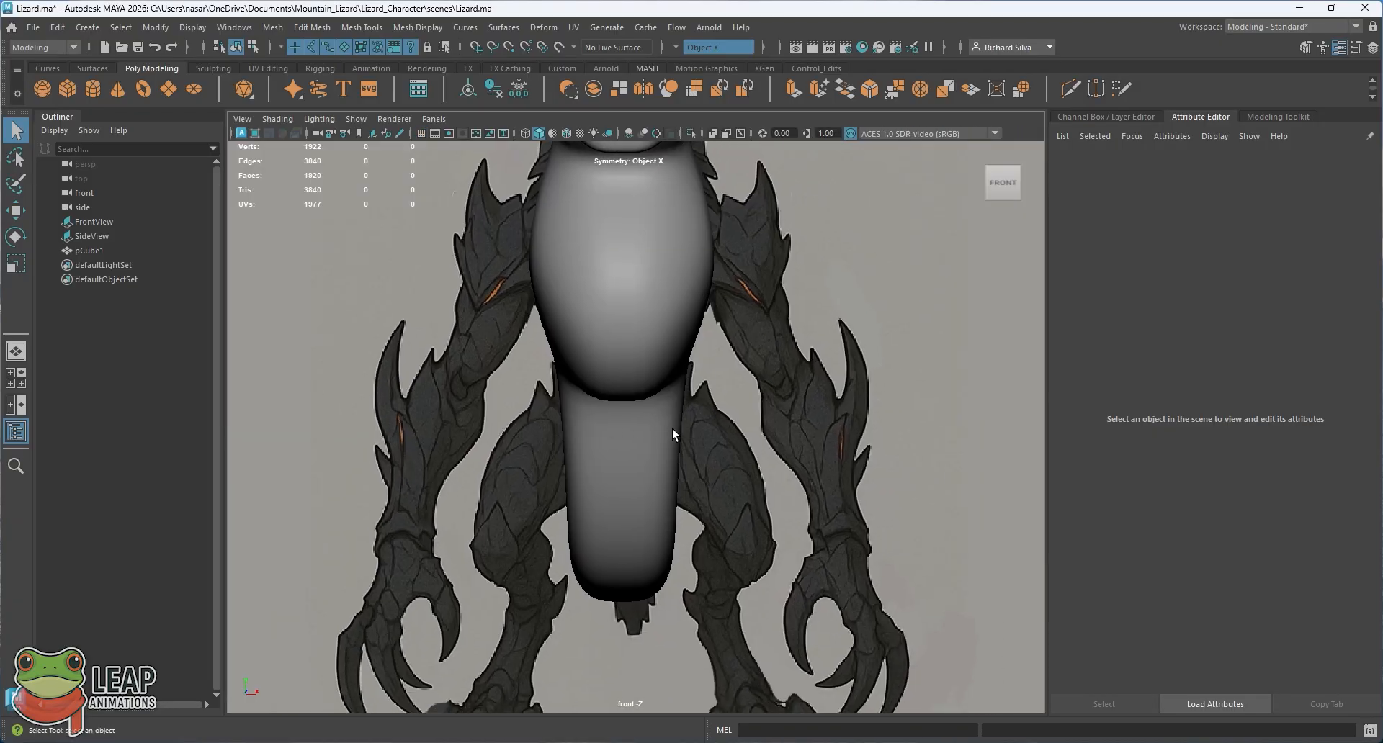
{"action": "key", "text": "space"}
{"action": "key", "text": "space"}
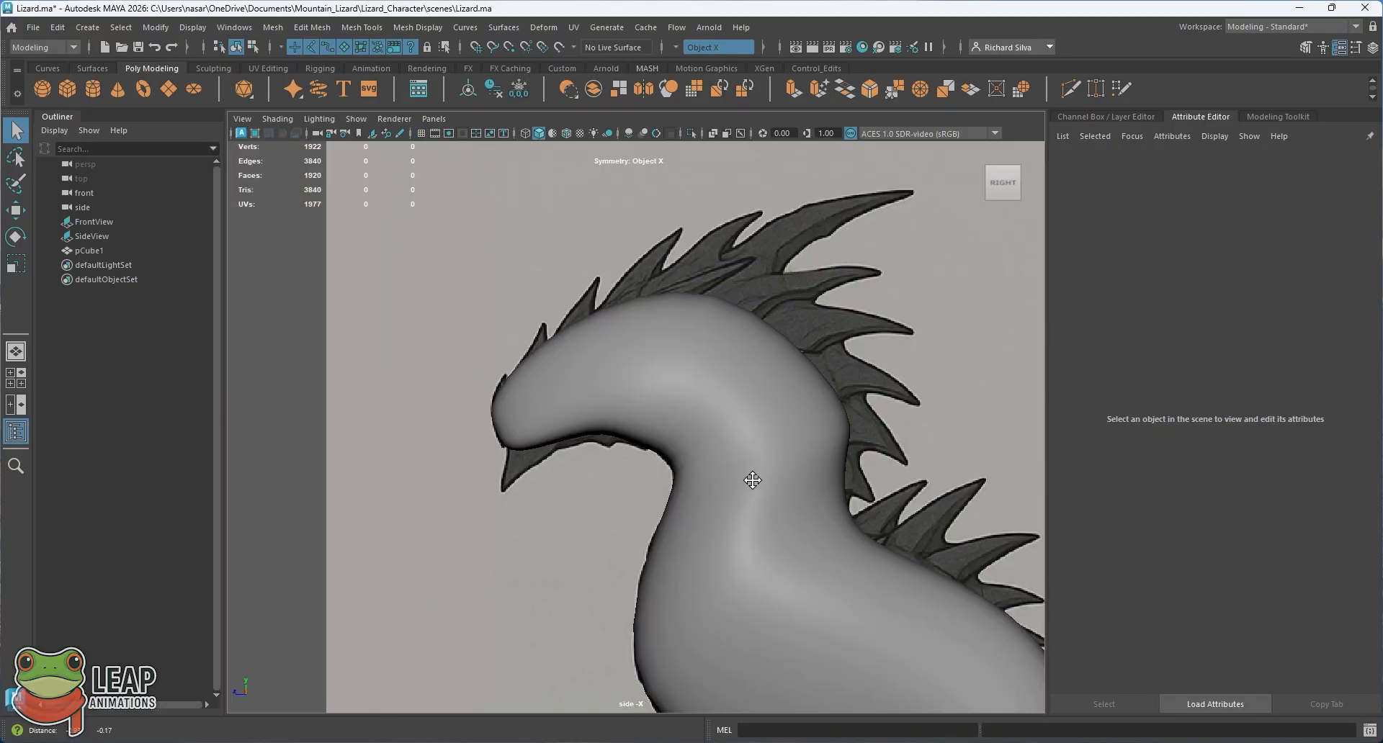
{"action": "middle_click_drag", "start_coordinate": [753, 480], "coordinate": [751, 469], "text": "alt"}
{"action": "middle_click_drag", "start_coordinate": [724, 403], "coordinate": [531, 267], "text": "alt"}
{"action": "middle_click_drag", "start_coordinate": [679, 412], "coordinate": [602, 308], "text": "alt"}
{"action": "scroll", "coordinate": [603, 333], "scroll_direction": "down", "scroll_amount": 5}
{"action": "scroll", "coordinate": [642, 407], "scroll_direction": "up", "scroll_amount": 2}
{"action": "left_click_drag", "start_coordinate": [580, 233], "coordinate": [590, 355], "text": "alt"}
{"action": "scroll", "coordinate": [607, 412], "scroll_direction": "up", "scroll_amount": 3}
{"action": "middle_click_drag", "start_coordinate": [590, 355], "coordinate": [614, 481], "text": "alt"}
{"action": "middle_click_drag", "start_coordinate": [544, 431], "coordinate": [521, 348], "text": "alt"}
{"action": "middle_click_drag", "start_coordinate": [652, 495], "coordinate": [499, 297], "text": "alt"}
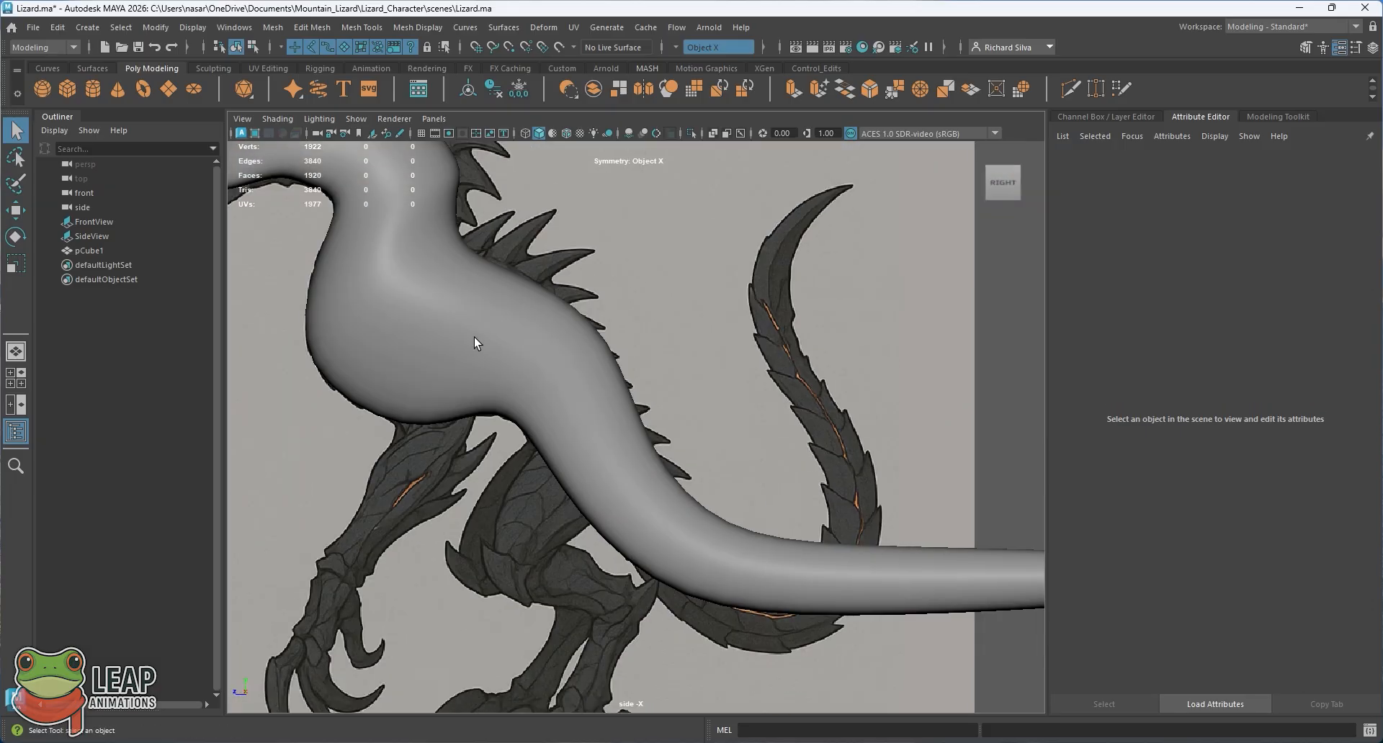
{"action": "scroll", "coordinate": [455, 334], "scroll_direction": "down", "scroll_amount": 6}
{"action": "key", "text": "space"}
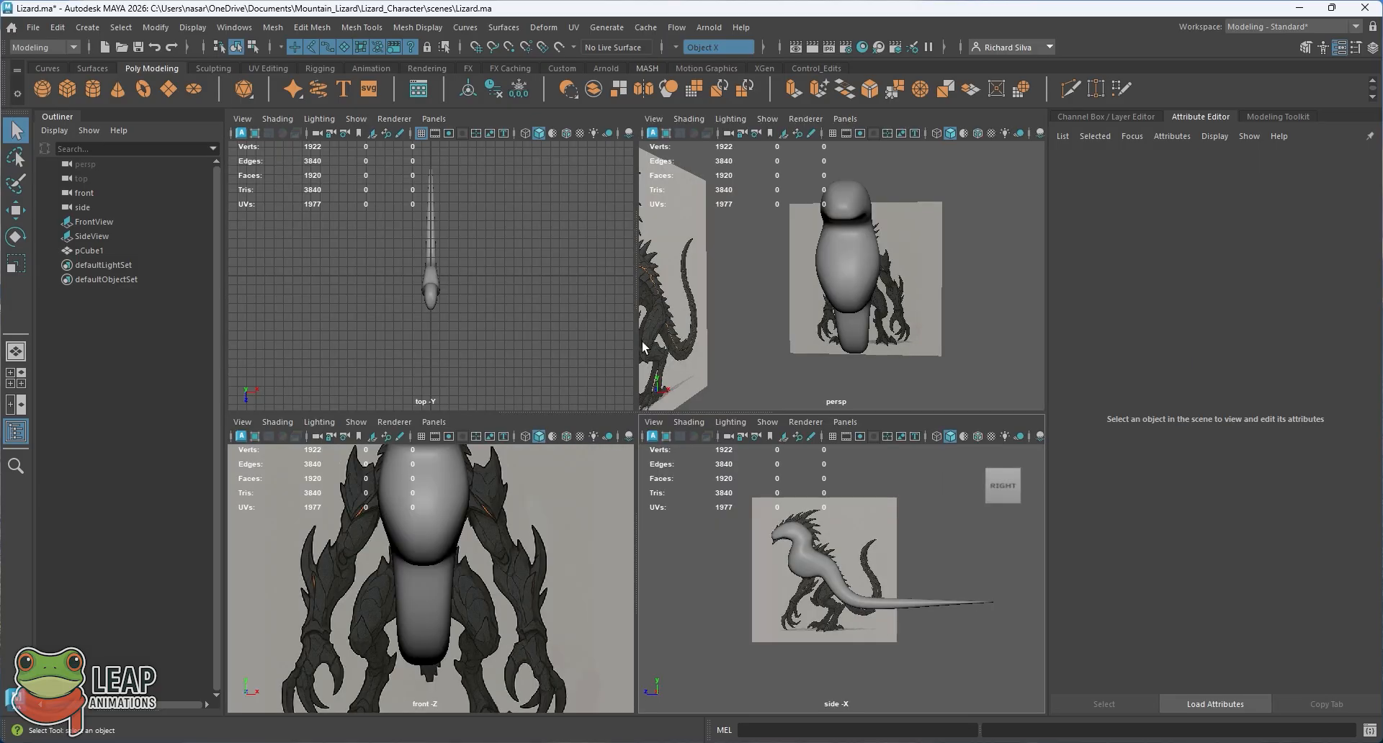
Select the body in the perspective view and pick the face on the side of the chest at the arm position
{"action": "key", "text": "space"}
{"action": "mouse_move", "coordinate": [585, 331]}
{"action": "right_mouse_down"}
{"action": "mouse_move", "coordinate": [582, 416]}
{"action": "mouse_move", "coordinate": [586, 298]}
{"action": "mouse_move", "coordinate": [587, 370]}
{"action": "mouse_move", "coordinate": [506, 347]}
{"action": "mouse_move", "coordinate": [579, 334]}
{"action": "right_mouse_up"}
{"action": "left_click_drag", "start_coordinate": [579, 334], "coordinate": [595, 435], "text": "alt"}
{"action": "left_click", "coordinate": [642, 404]}
{"action": "right_click_drag", "start_coordinate": [643, 403], "coordinate": [647, 420], "text": "alt"}
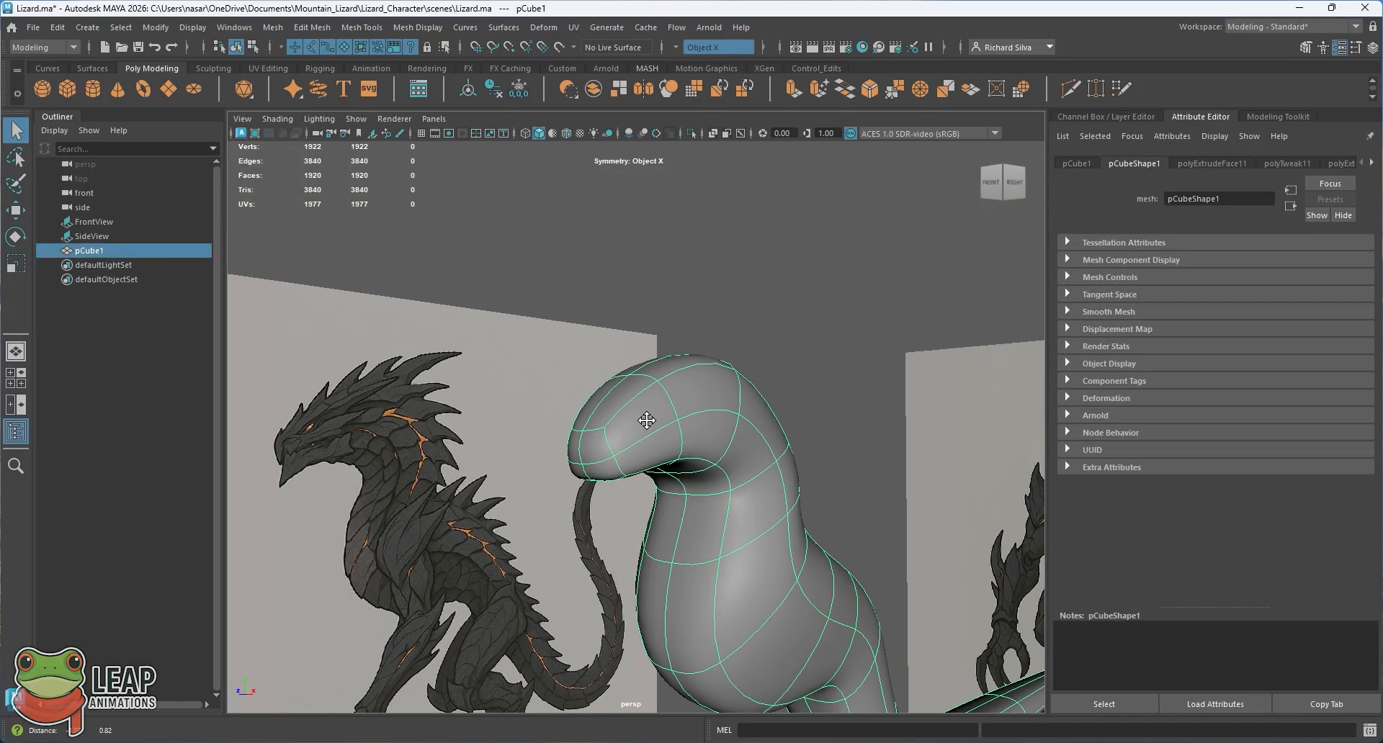
{"action": "mouse_move", "coordinate": [646, 419]}
{"action": "left_mouse_down", "text": "alt"}
{"action": "mouse_move", "coordinate": [646, 395]}
{"action": "mouse_move", "coordinate": [602, 404]}
{"action": "mouse_move", "coordinate": [641, 406]}
{"action": "left_mouse_up", "text": "alt"}
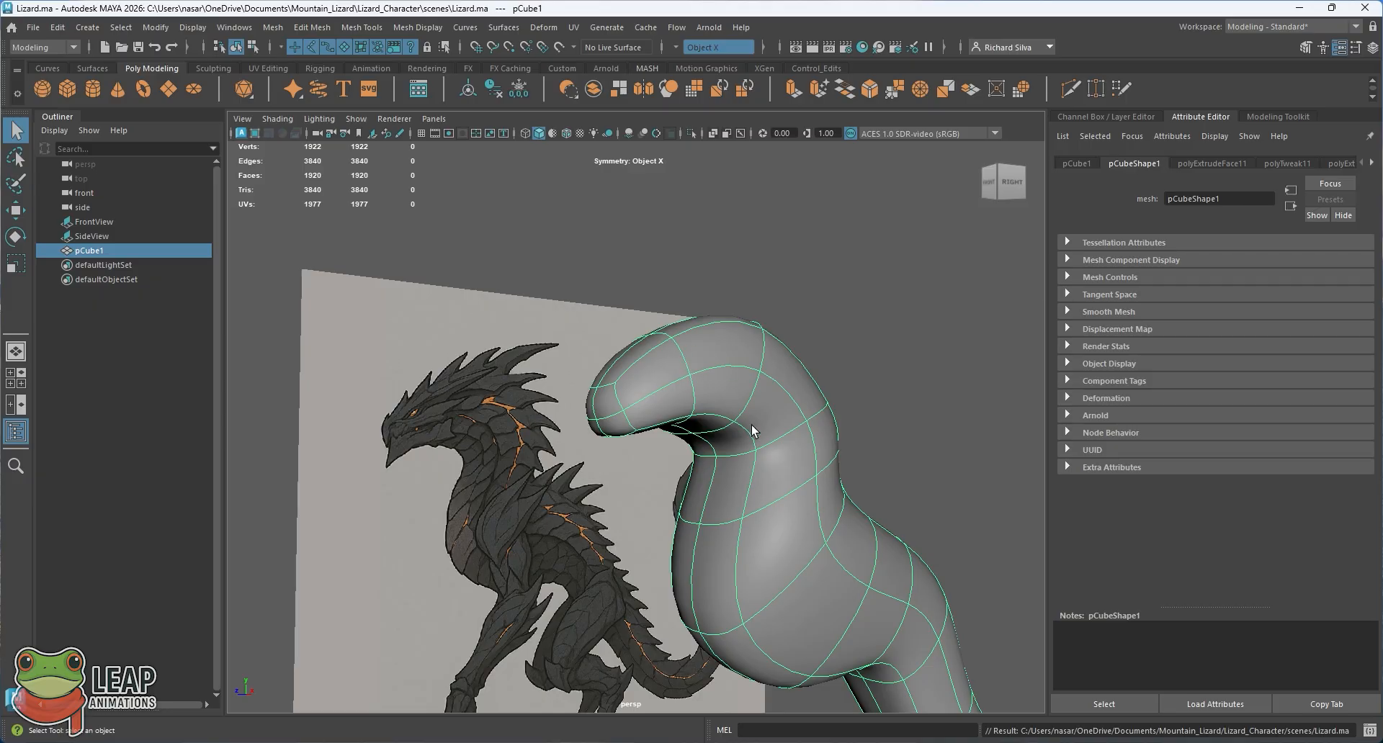
{"action": "middle_click_drag", "start_coordinate": [790, 517], "coordinate": [733, 426], "text": "alt"}
{"action": "right_click_drag", "start_coordinate": [733, 425], "coordinate": [733, 377]}
{"action": "left_click", "coordinate": [729, 426]}
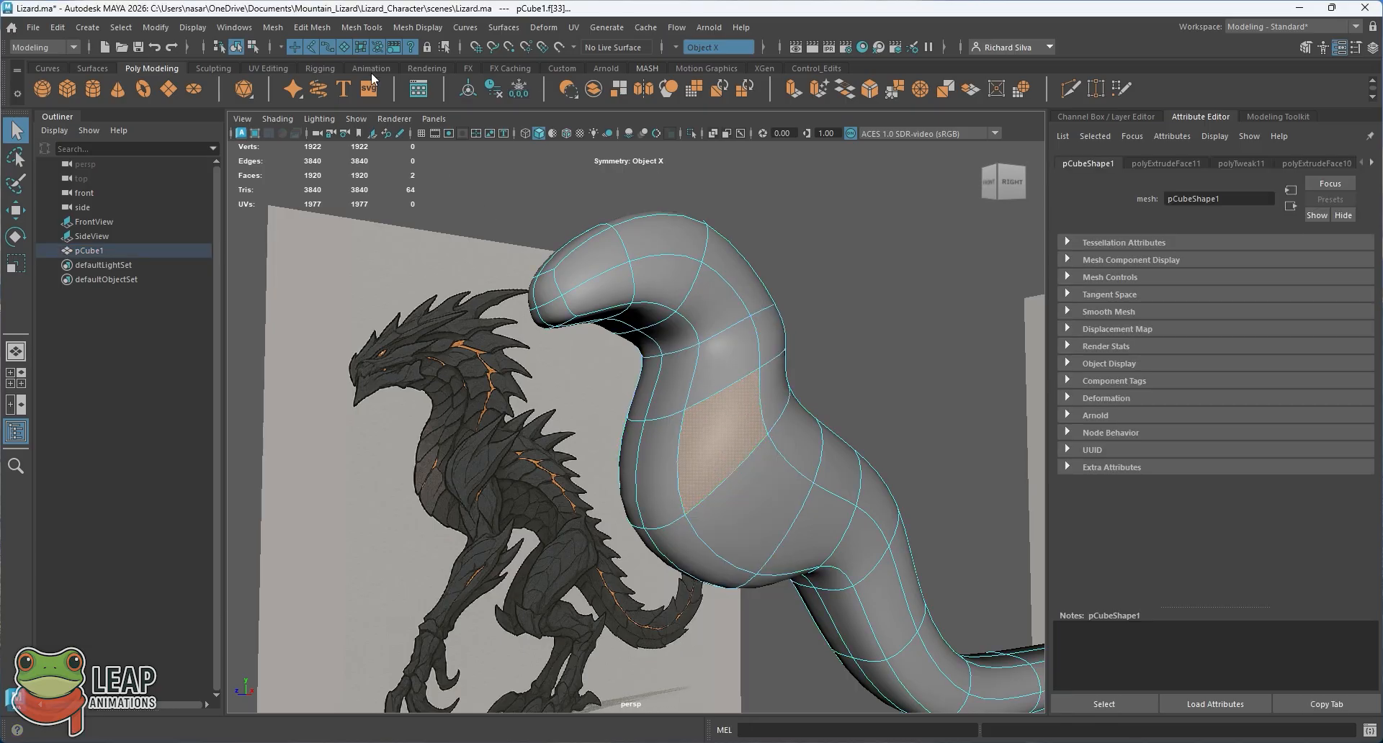
Try extruding the selected chest side faces and pulling them outward along X to start the arms
{"action": "left_click", "coordinate": [301, 28]}
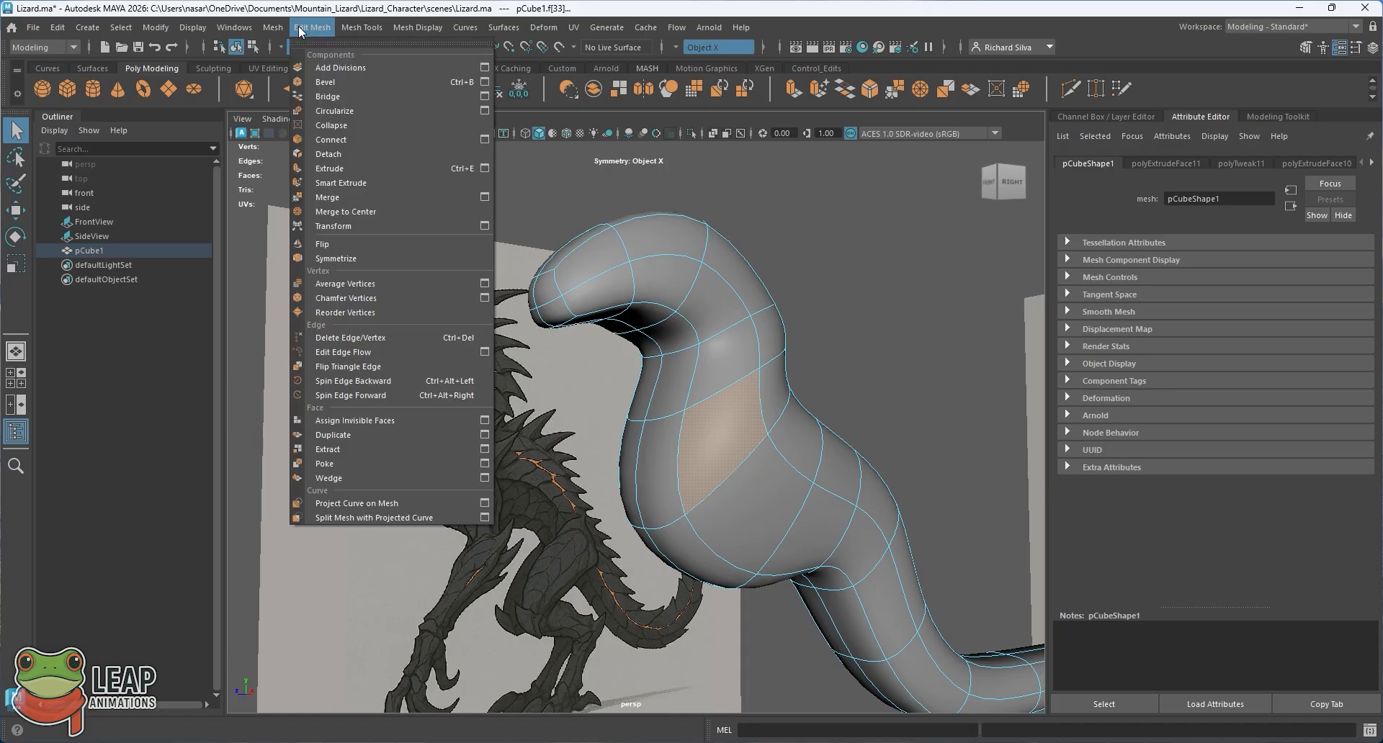
{"action": "left_click", "coordinate": [347, 167]}
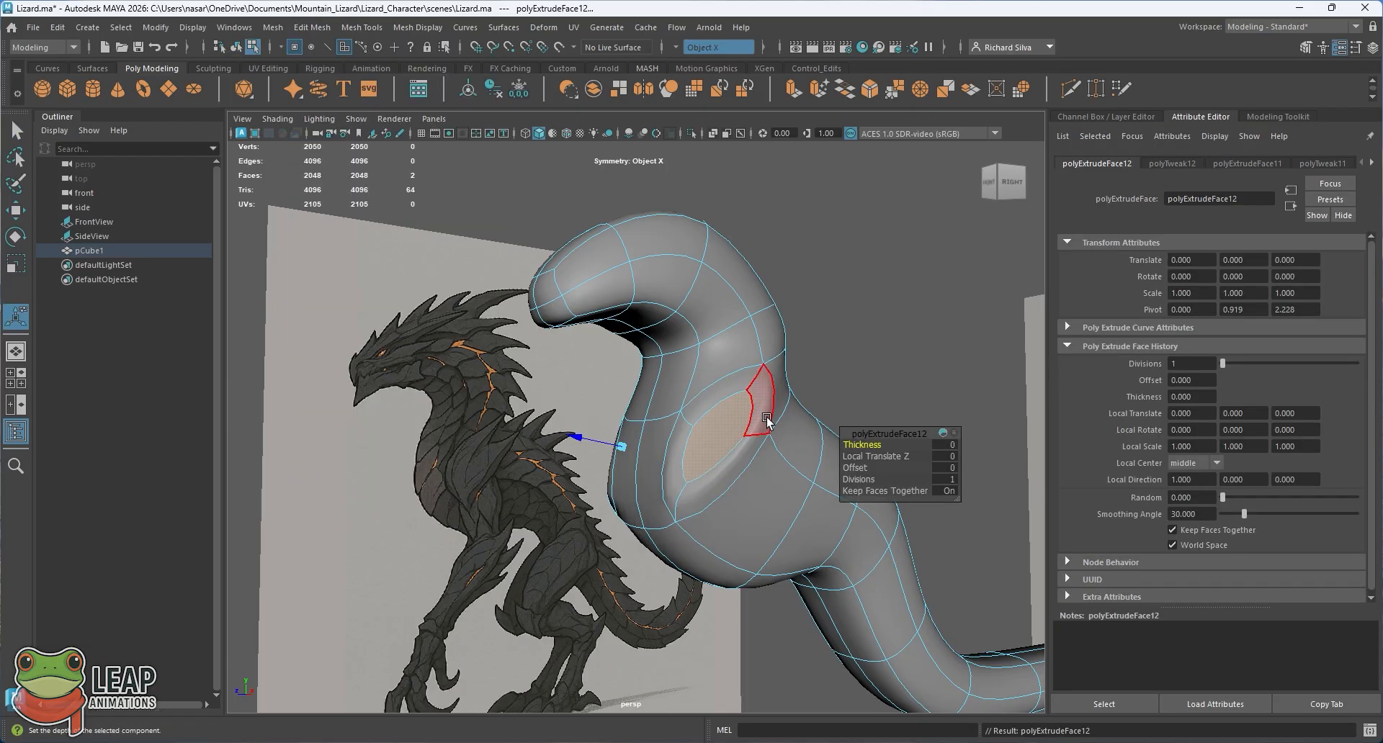
{"action": "left_click_drag", "start_coordinate": [765, 491], "coordinate": [670, 445], "text": "alt"}
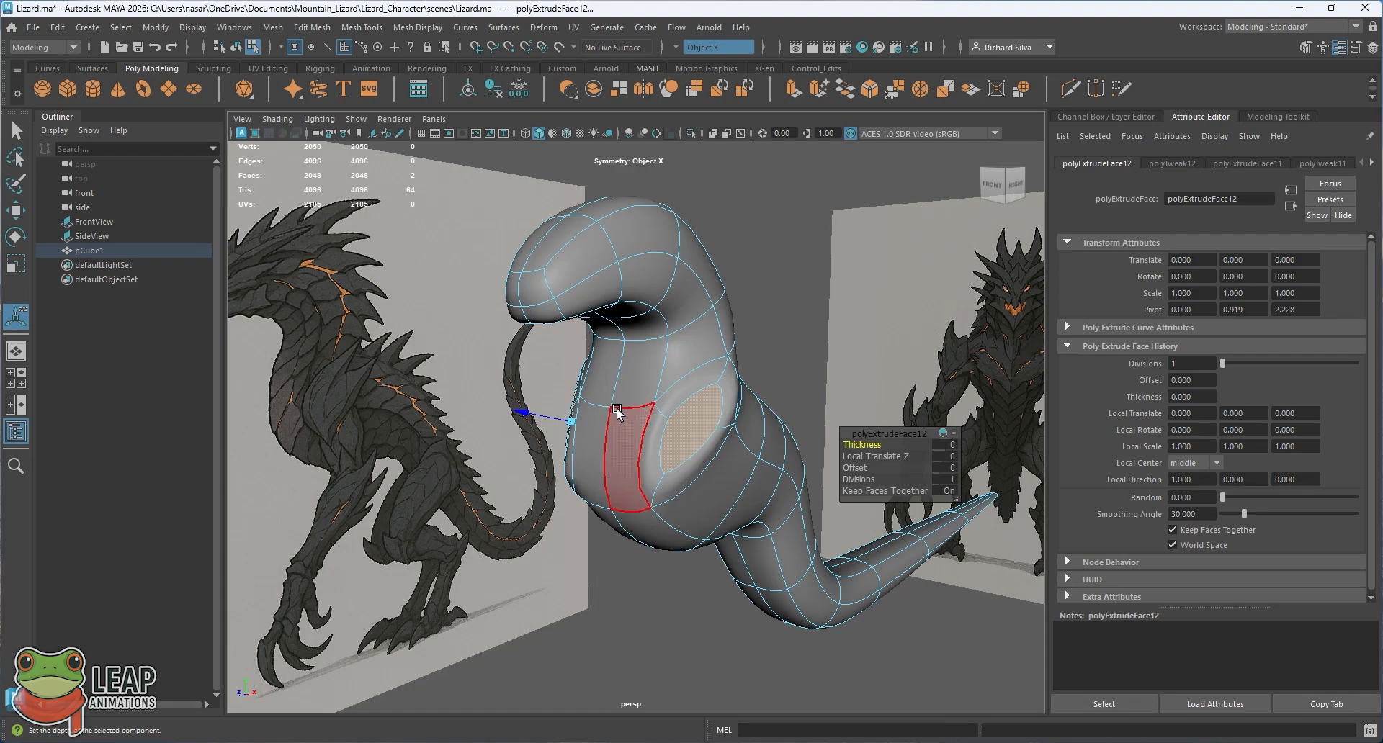
{"action": "key", "text": "w"}
{"action": "left_click_drag", "start_coordinate": [755, 450], "coordinate": [836, 464]}
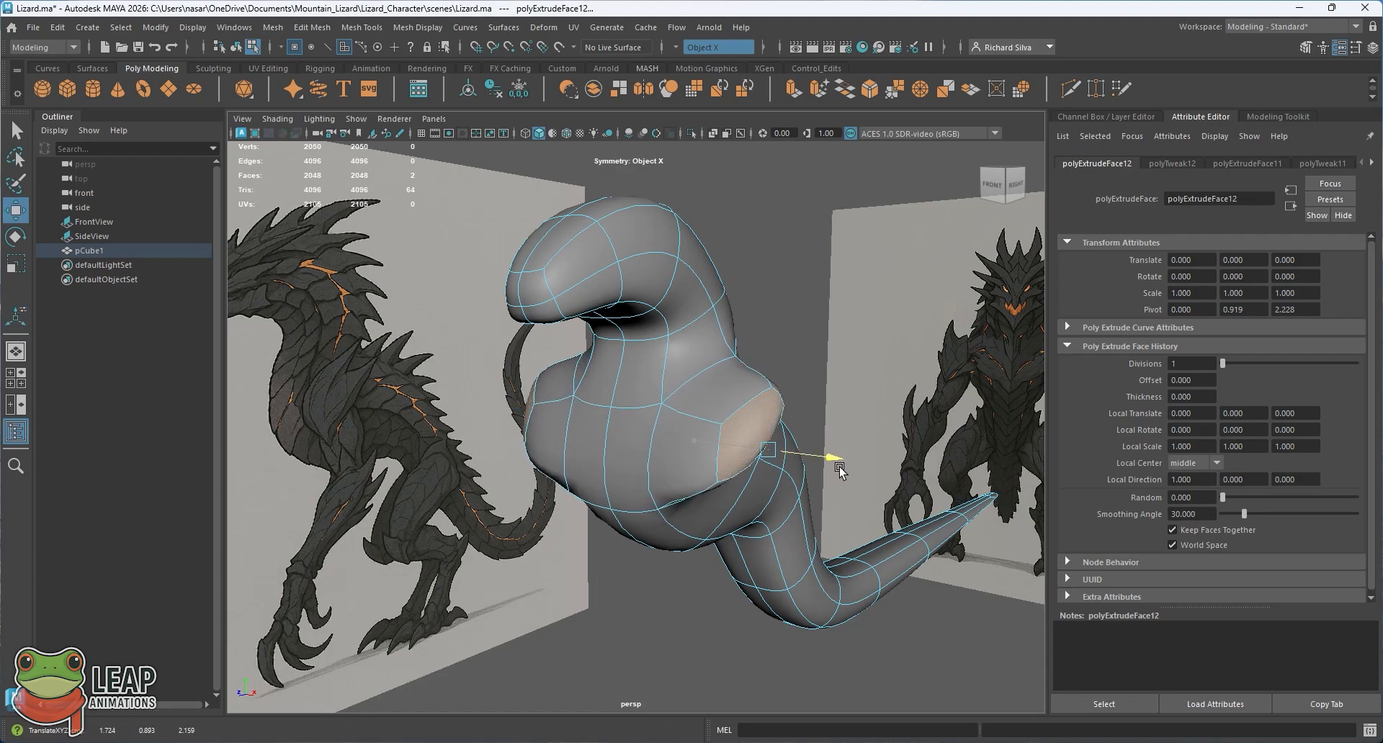
{"action": "left_click_drag", "start_coordinate": [805, 421], "coordinate": [840, 485], "text": "alt"}
Try a second extrusion from the arm ends, moving the new faces downward
{"action": "key", "text": "r"}
{"action": "key", "text": "w"}
{"action": "key", "text": "ctrl+e"}
{"action": "key", "text": "w"}
{"action": "left_click_drag", "start_coordinate": [753, 468], "coordinate": [792, 482], "text": "alt"}
Undo both trial arm extrusions and their moves
{"action": "key", "text": "ctrl+z"}
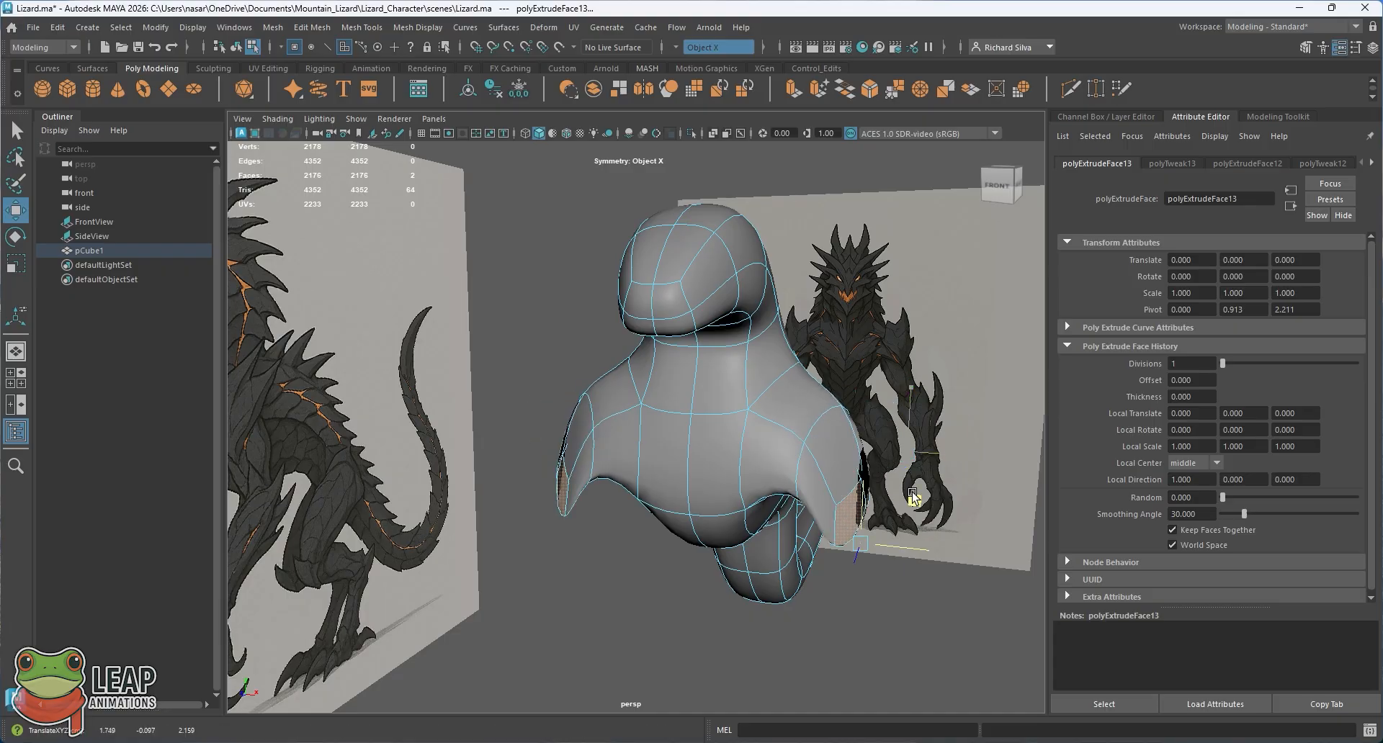
{"action": "key", "text": "ctrl+z"}
{"action": "key", "text": "ctrl+z"}
{"action": "key", "text": "ctrl+z"}
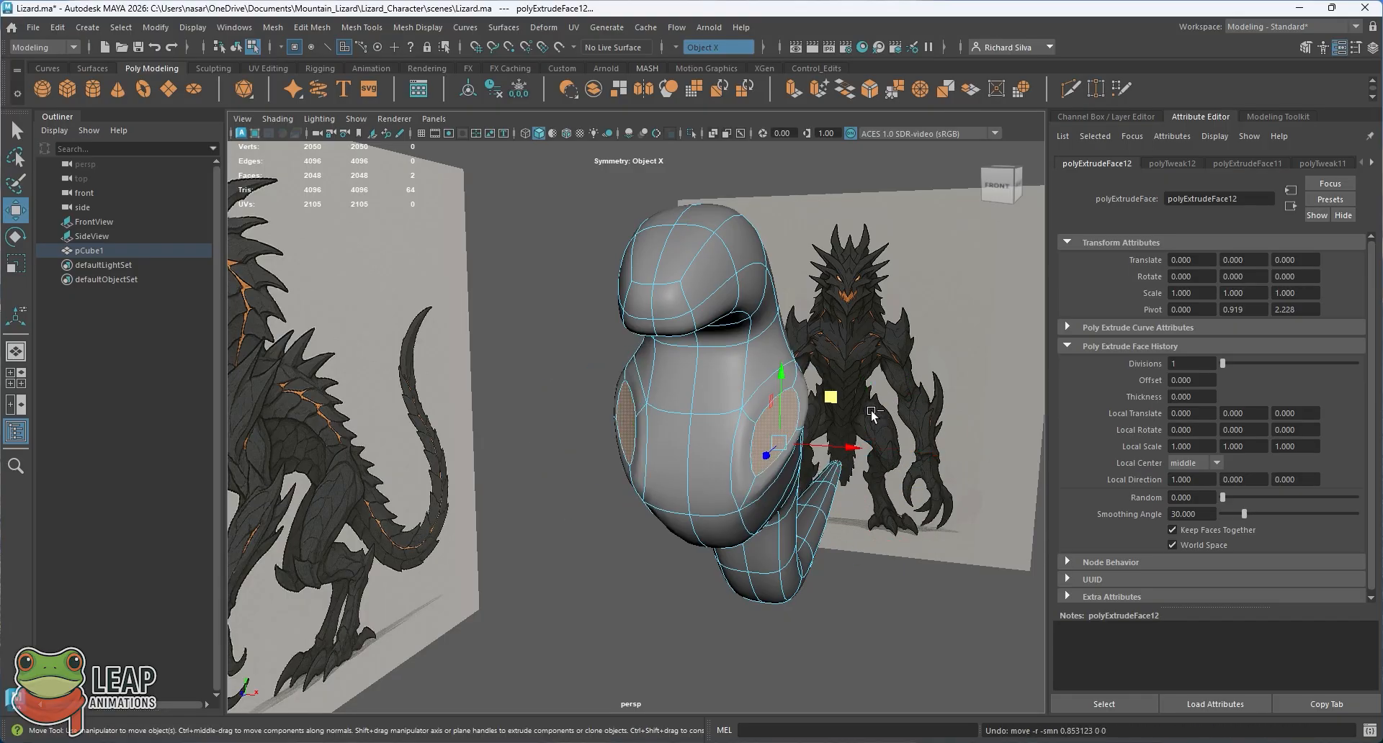
{"action": "key", "text": "ctrl+z"}
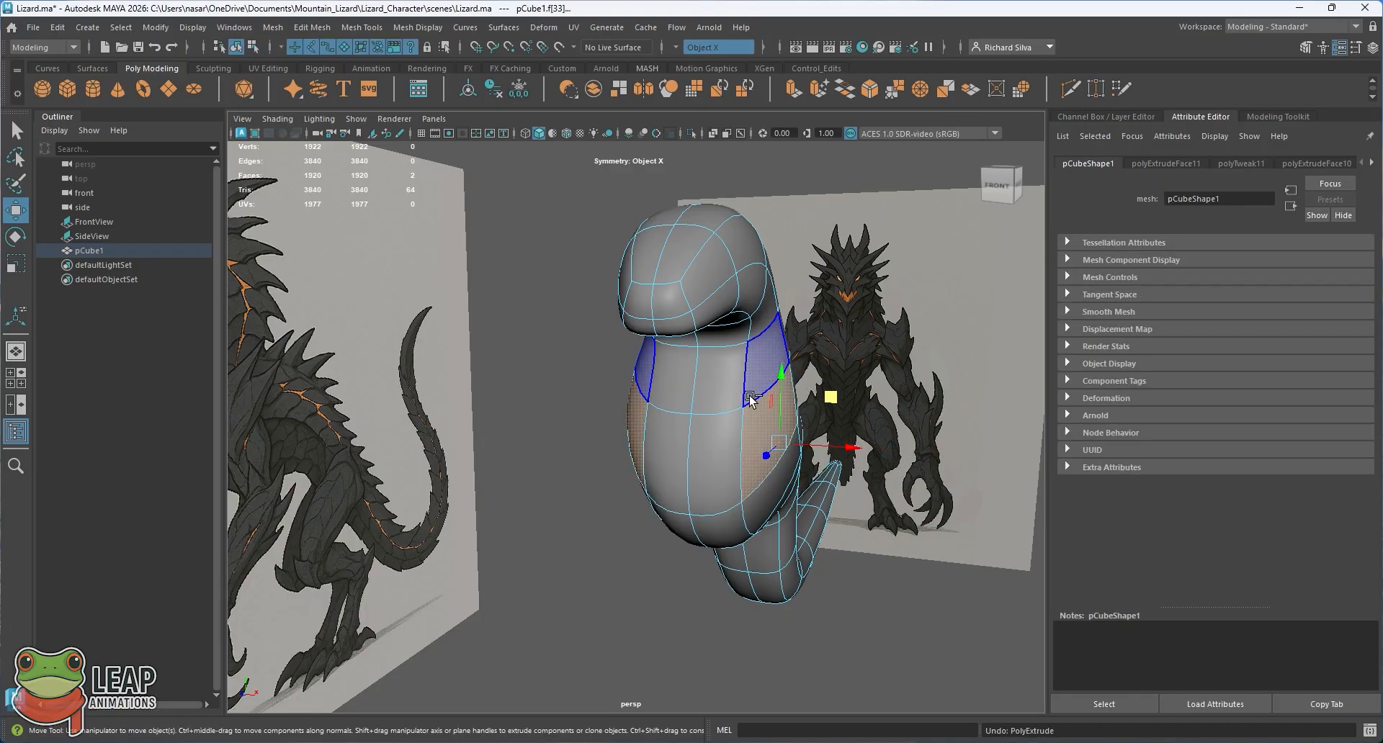
Return to object mode and reselect the whole body mesh
{"action": "key", "text": "q"}
{"action": "right_click_drag", "start_coordinate": [708, 332], "coordinate": [780, 311]}
{"action": "left_click", "coordinate": [531, 576]}
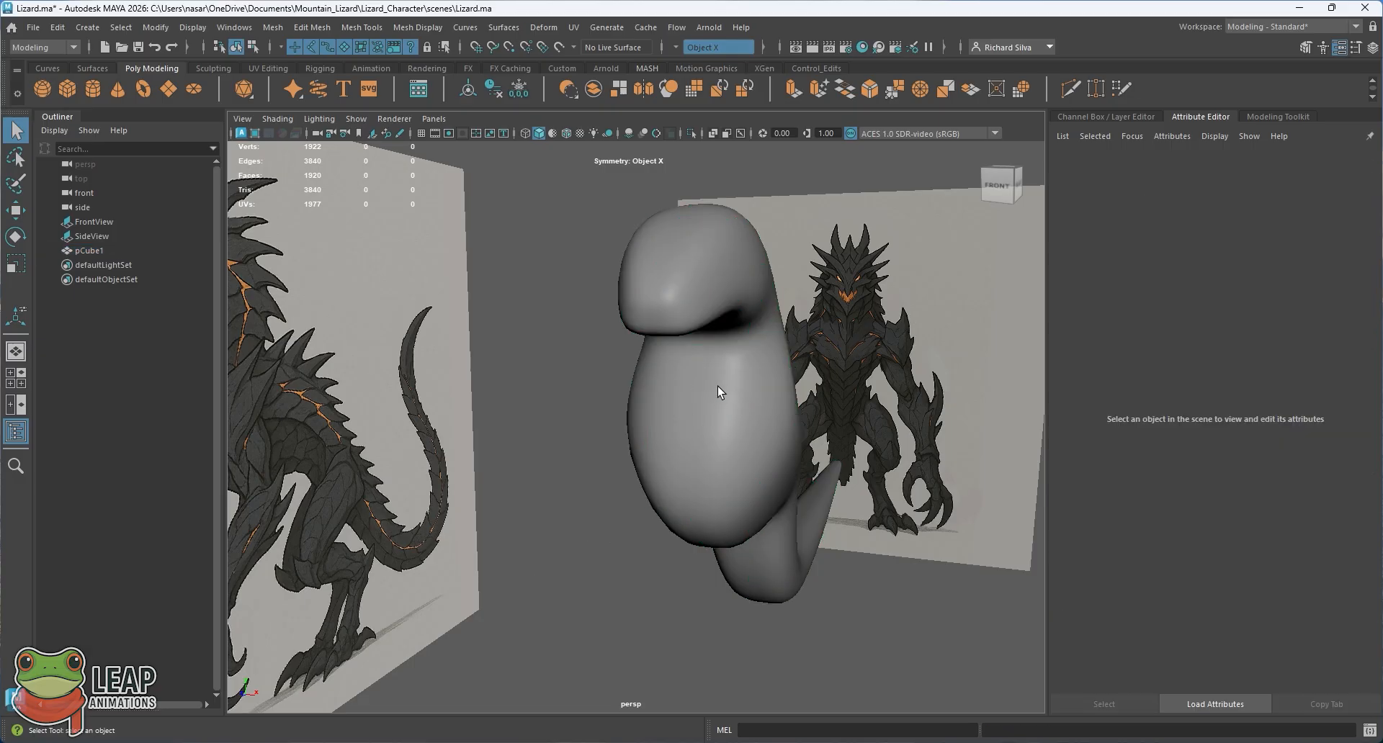
{"action": "left_click", "coordinate": [717, 386]}
Examine the head in perspective, comparing the unsmoothed cage and the smooth preview with the side reference image
{"action": "left_click_drag", "start_coordinate": [717, 386], "coordinate": [605, 376], "text": "alt"}
{"action": "middle_click_drag", "start_coordinate": [605, 377], "coordinate": [680, 404], "text": "alt"}
{"action": "right_click_drag", "start_coordinate": [680, 403], "coordinate": [692, 458], "text": "alt"}
{"action": "left_click_drag", "start_coordinate": [691, 458], "coordinate": [663, 349], "text": "alt"}
{"action": "middle_click_drag", "start_coordinate": [664, 348], "coordinate": [676, 418], "text": "alt"}
{"action": "left_click_drag", "start_coordinate": [675, 418], "coordinate": [702, 399], "text": "alt"}
{"action": "middle_click_drag", "start_coordinate": [702, 400], "coordinate": [711, 415], "text": "alt"}
{"action": "right_click_drag", "start_coordinate": [710, 417], "coordinate": [675, 346], "text": "alt"}
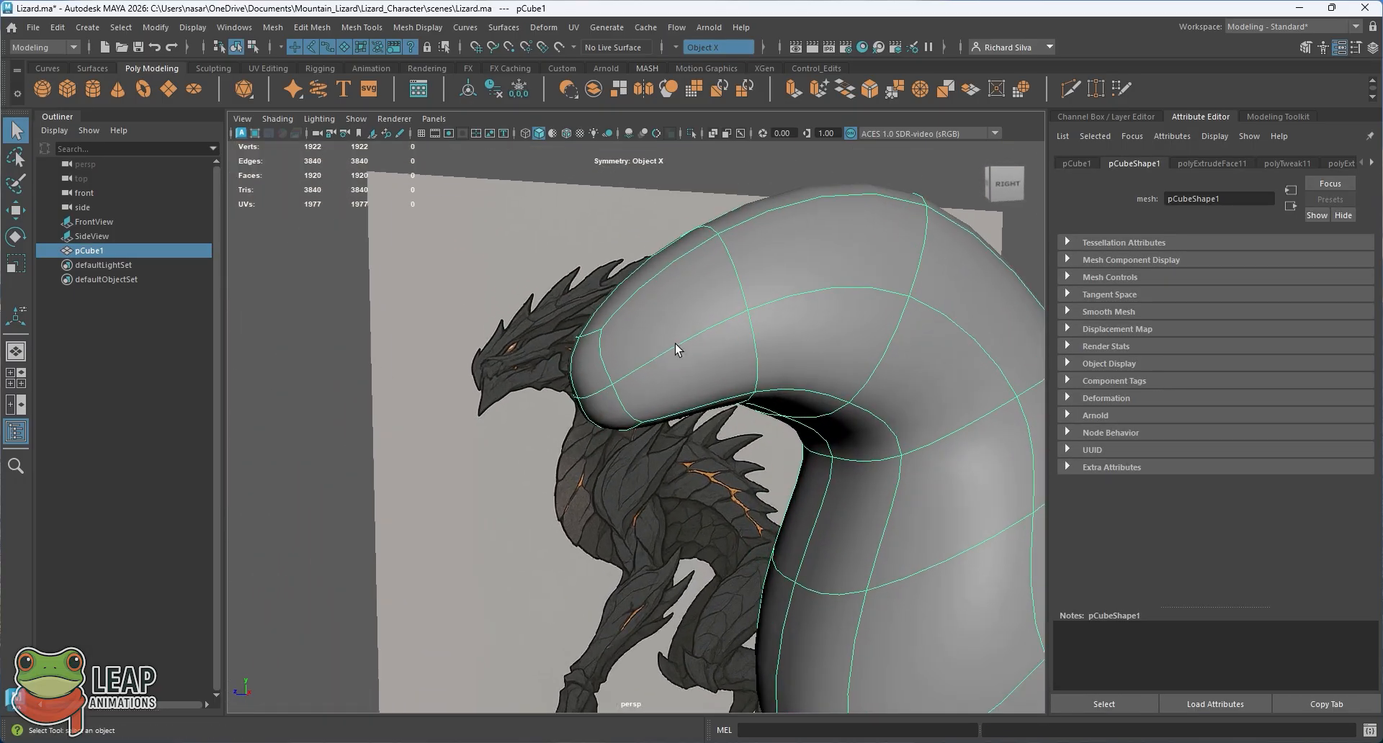
{"action": "key", "text": "1"}
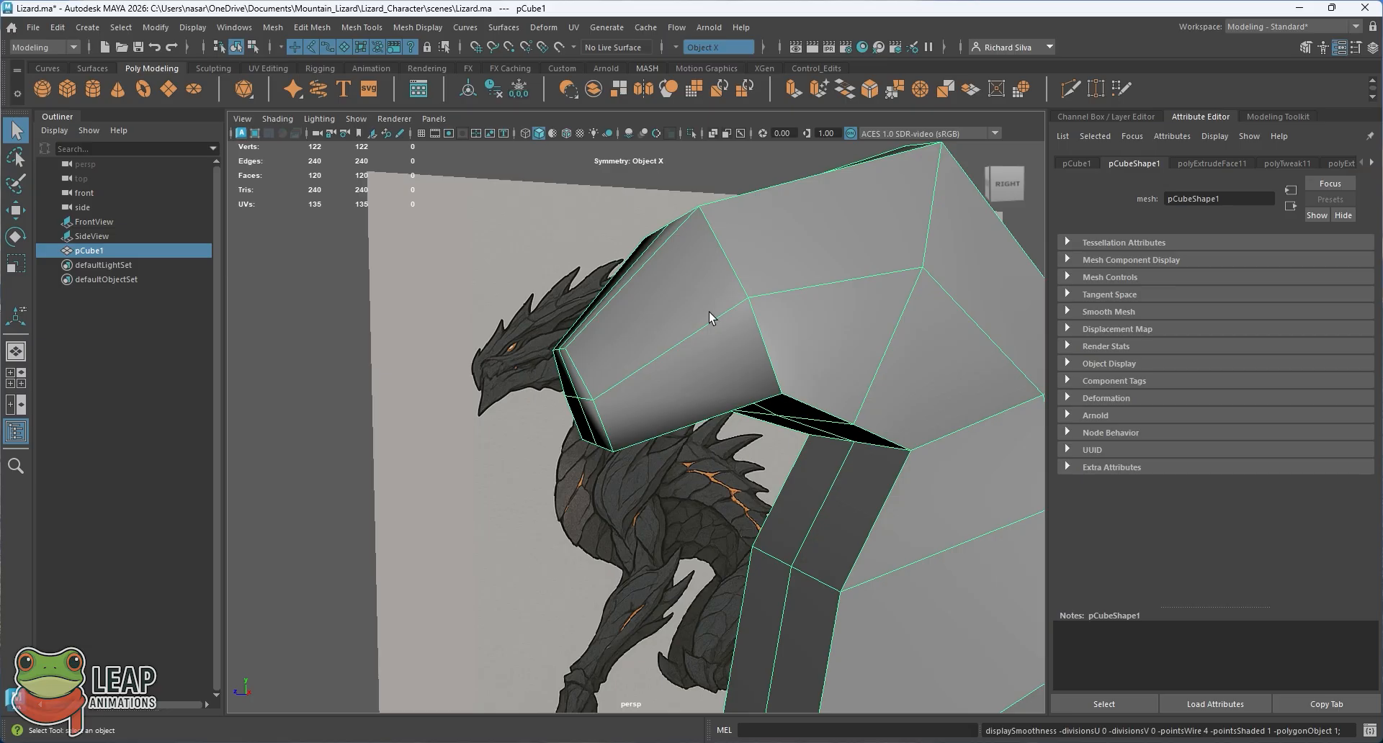
{"action": "right_click_drag", "start_coordinate": [713, 335], "coordinate": [672, 321], "text": "alt"}
{"action": "left_click_drag", "start_coordinate": [672, 320], "coordinate": [676, 381], "text": "alt"}
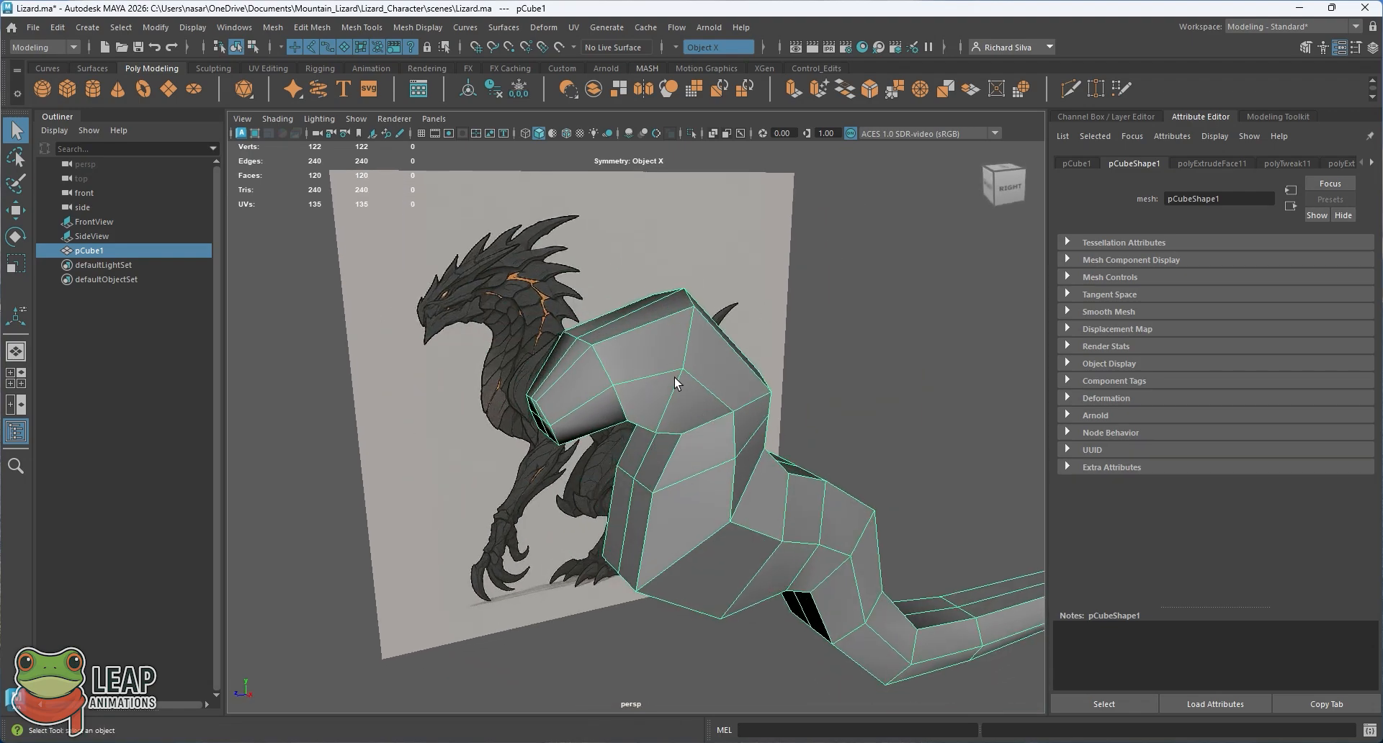
{"action": "key", "text": "3"}
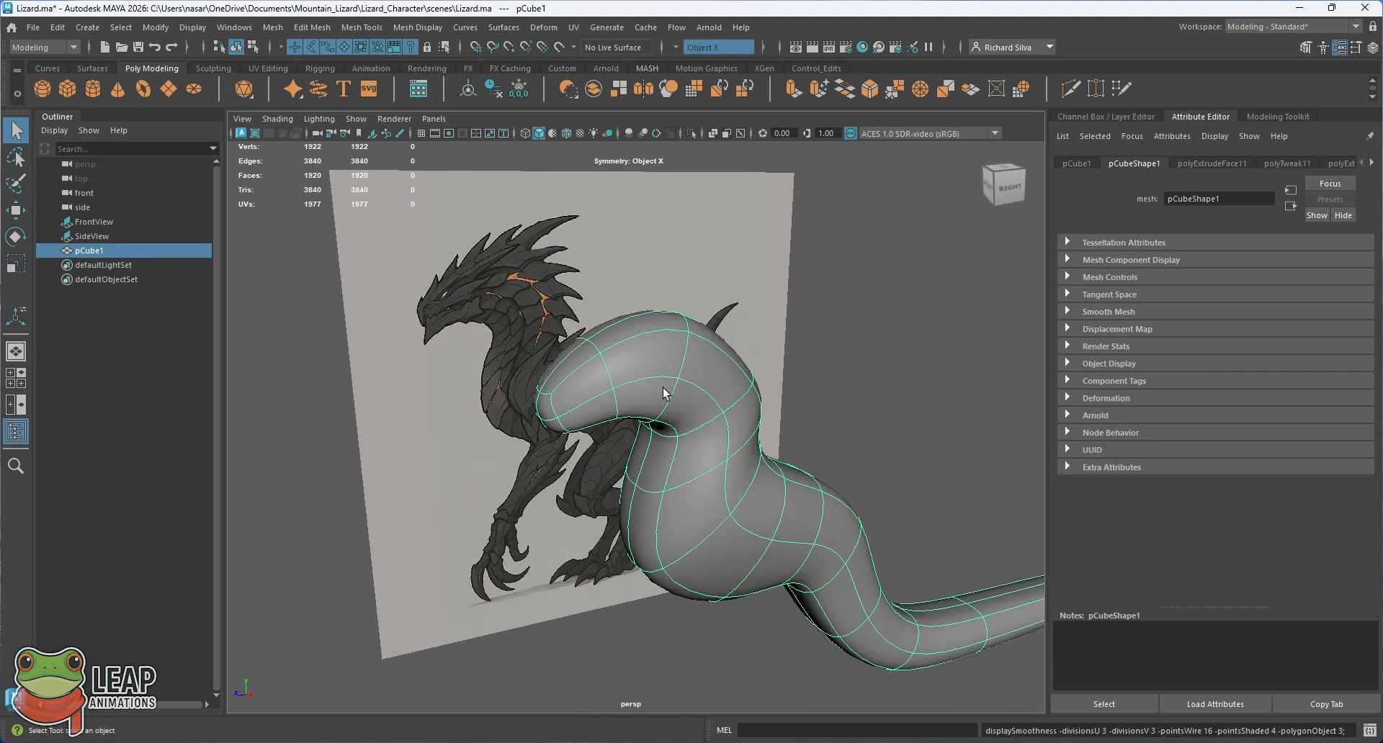
{"action": "left_click_drag", "start_coordinate": [663, 376], "coordinate": [696, 377], "text": "alt"}
{"action": "mouse_move", "coordinate": [696, 376]}
{"action": "right_mouse_down", "text": "alt"}
{"action": "mouse_move", "coordinate": [672, 360]}
{"action": "mouse_move", "coordinate": [688, 360]}
{"action": "right_mouse_up", "text": "alt"}
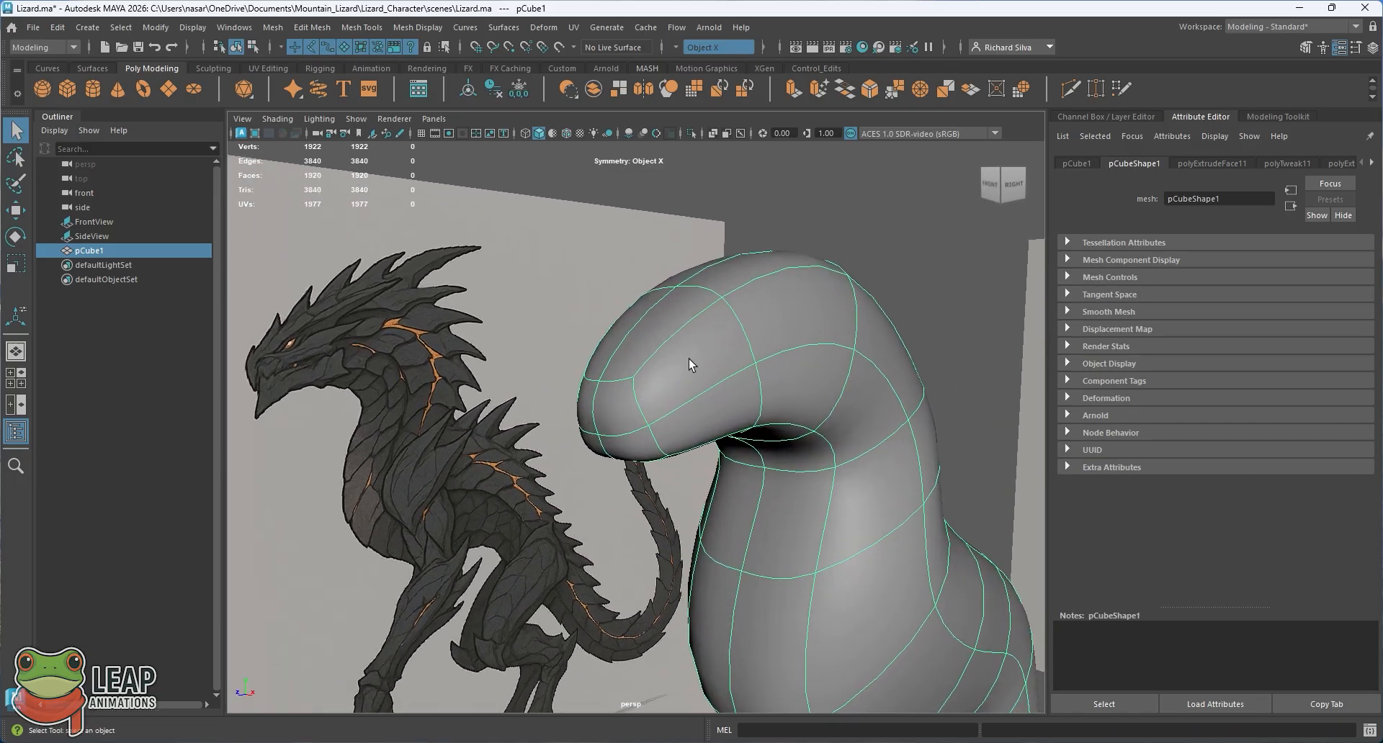
{"action": "left_click_drag", "start_coordinate": [688, 360], "coordinate": [706, 353], "text": "alt"}
{"action": "middle_click_drag", "start_coordinate": [706, 353], "coordinate": [729, 343], "text": "alt"}
{"action": "left_click_drag", "start_coordinate": [729, 343], "coordinate": [711, 341], "text": "alt"}
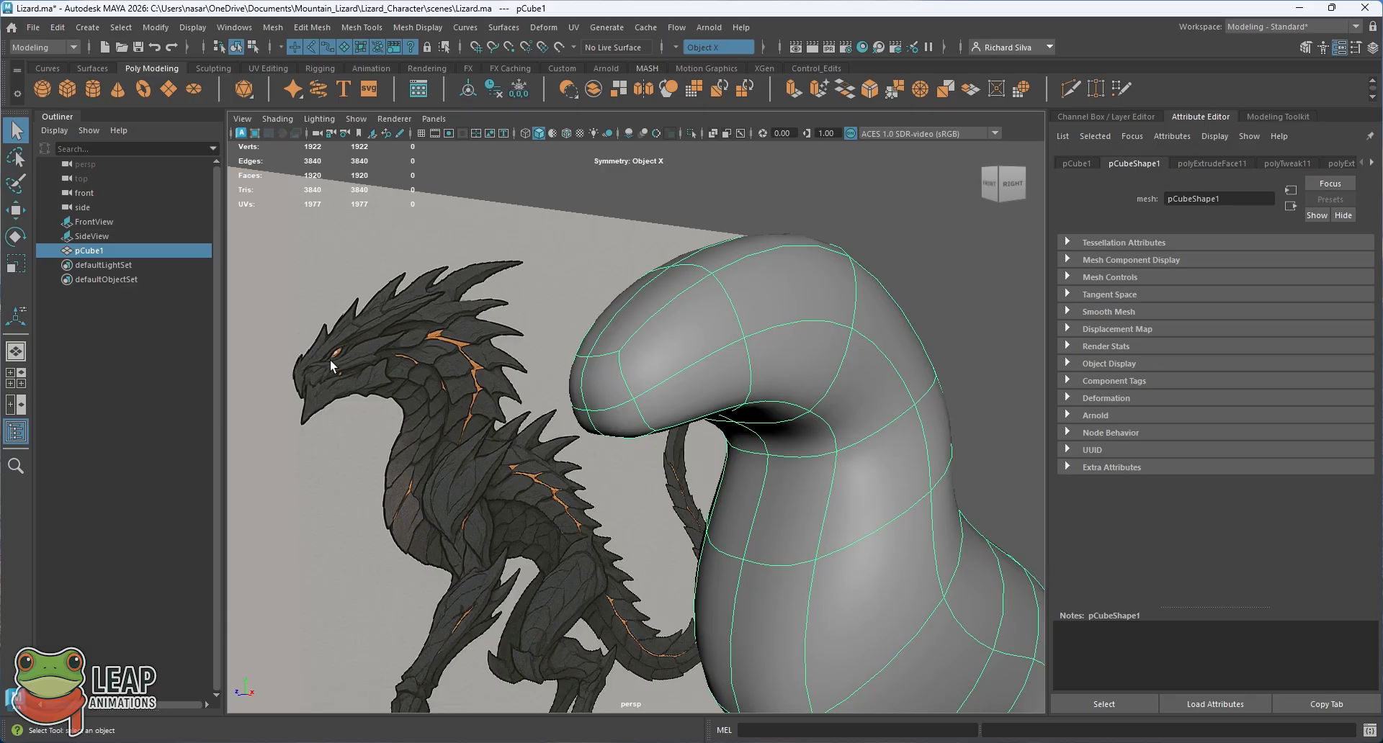
Examine the head in the side view, checking the mesh against the reference eye in wireframe and shaded display
{"action": "key", "text": "space"}
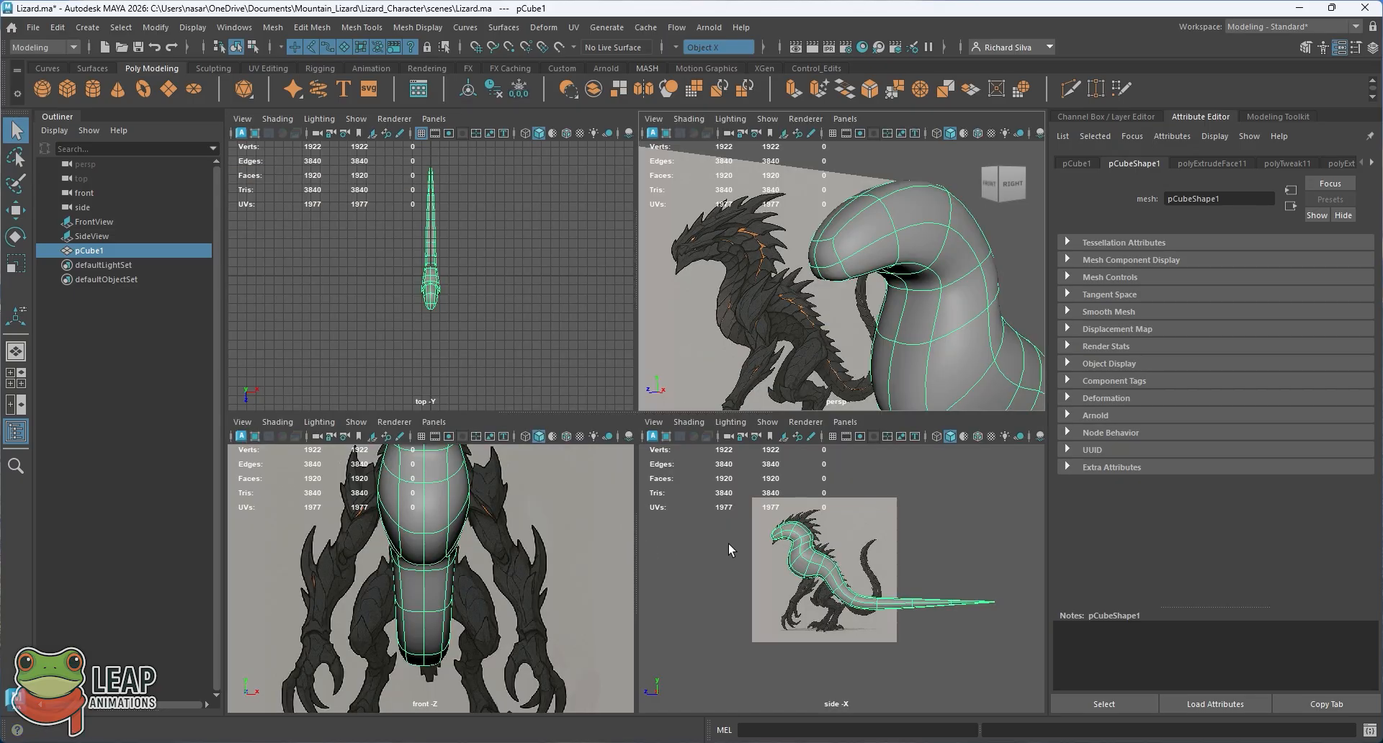
{"action": "key", "text": "space"}
{"action": "right_click_drag", "start_coordinate": [728, 543], "coordinate": [633, 498], "text": "alt"}
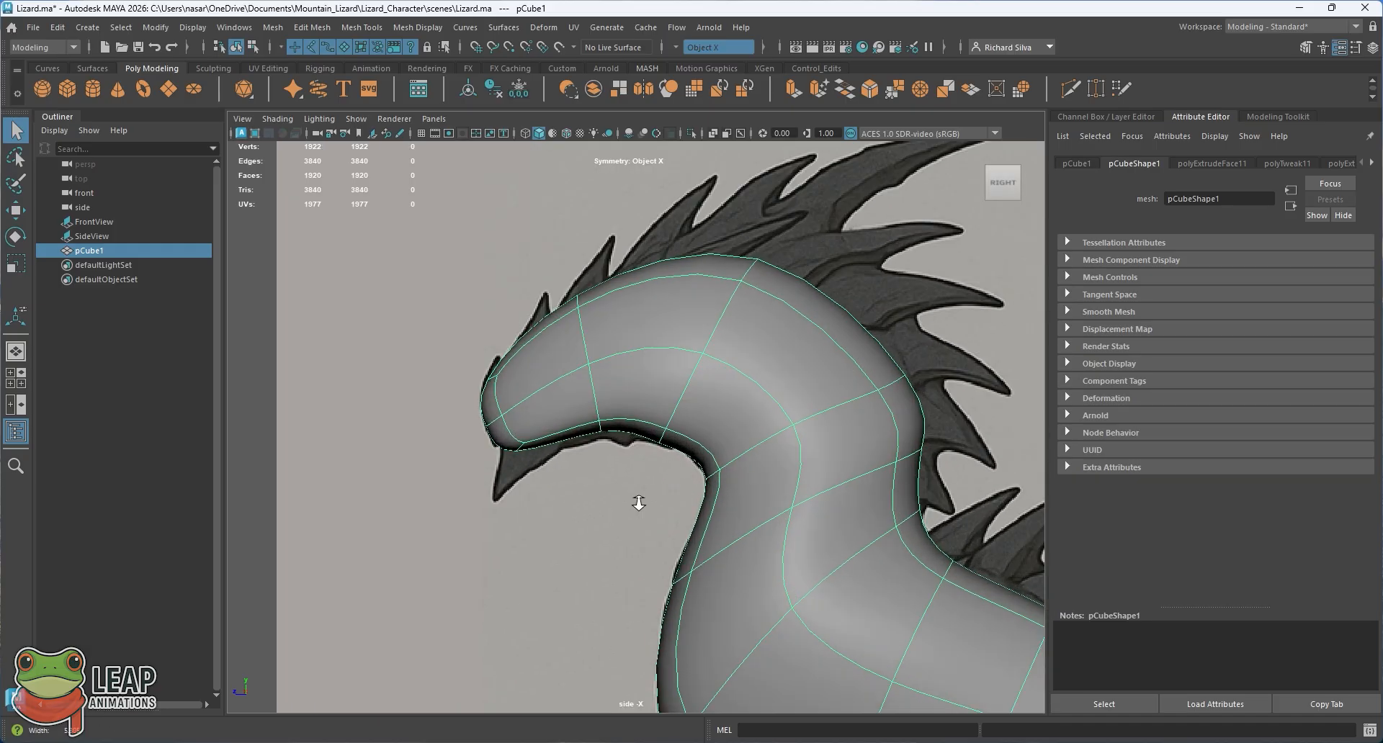
{"action": "middle_click_drag", "start_coordinate": [589, 391], "coordinate": [617, 417], "text": "alt"}
{"action": "key", "text": "super"}
{"action": "key", "text": "super"}
{"action": "middle_click_drag", "start_coordinate": [552, 303], "coordinate": [584, 332], "text": "alt"}
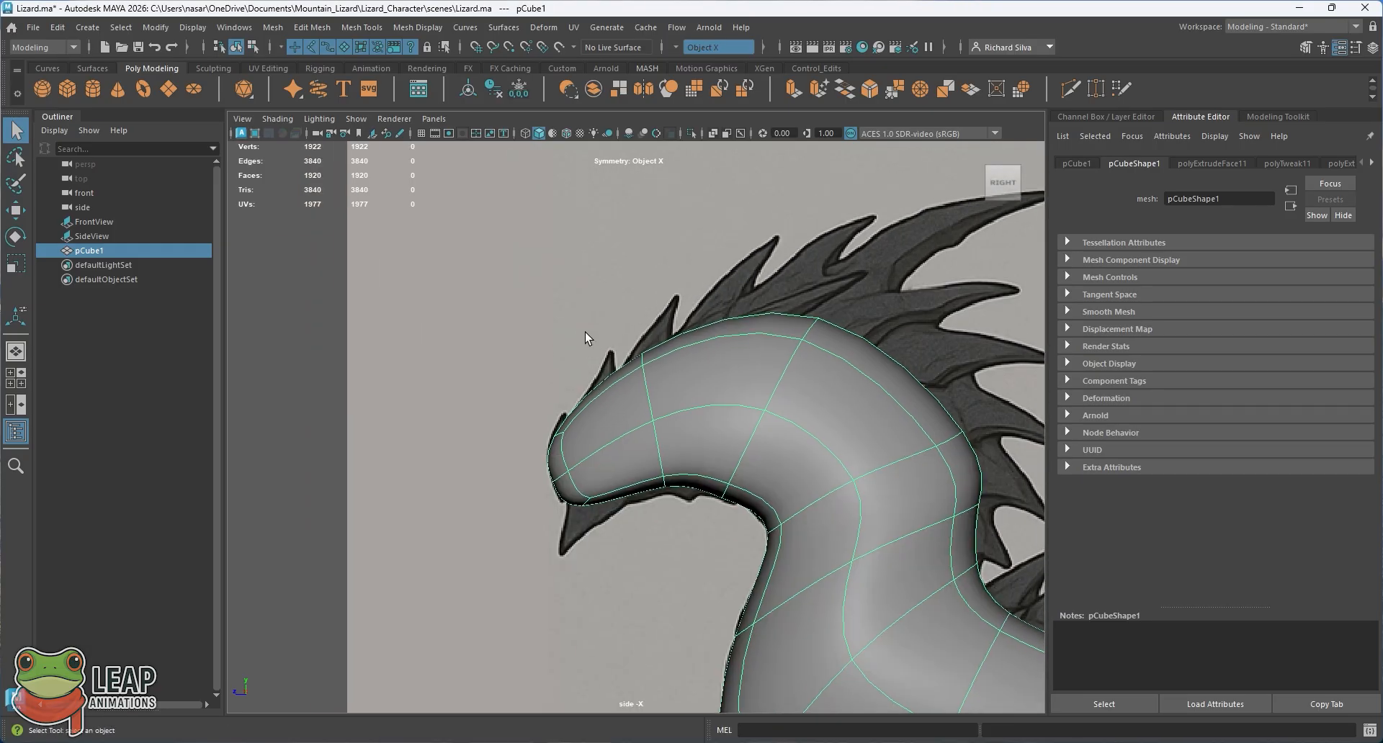
{"action": "right_click_drag", "start_coordinate": [584, 333], "coordinate": [627, 400], "text": "alt"}
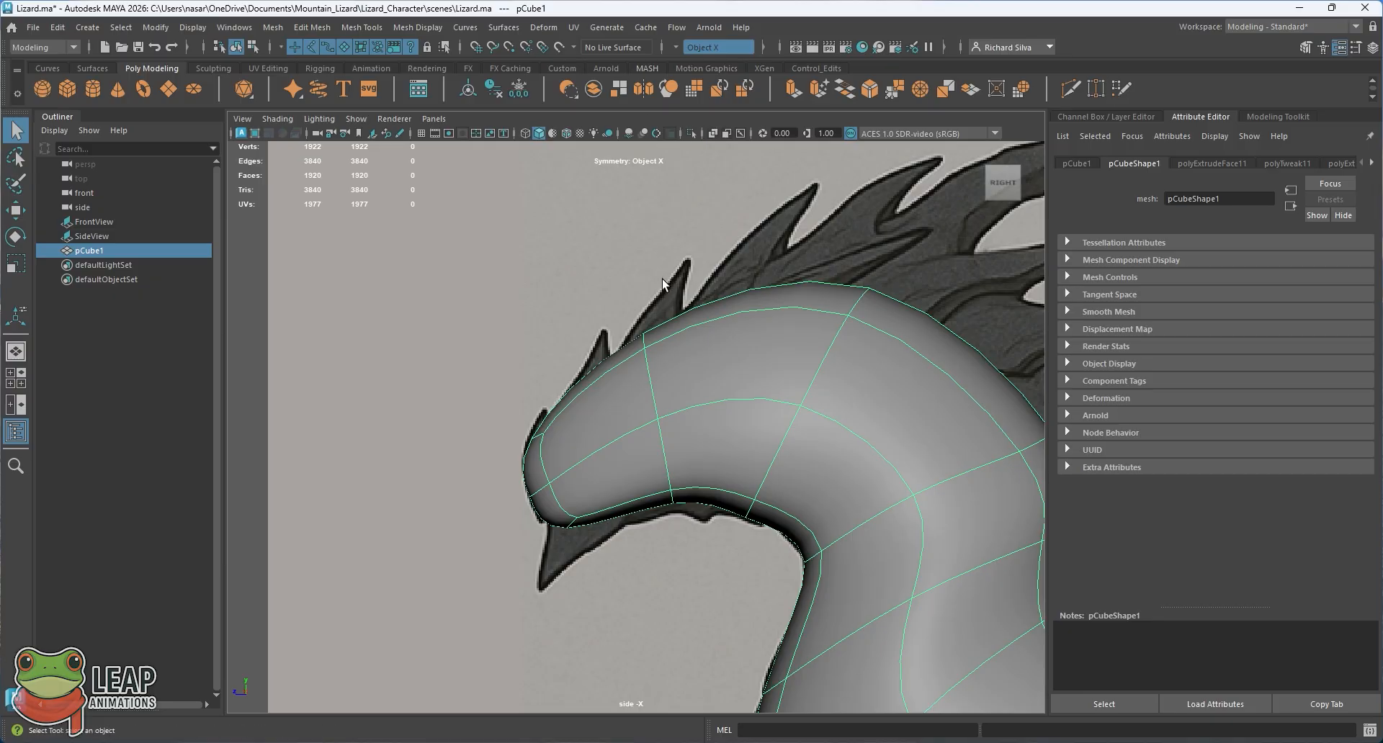
{"action": "left_click", "coordinate": [524, 133]}
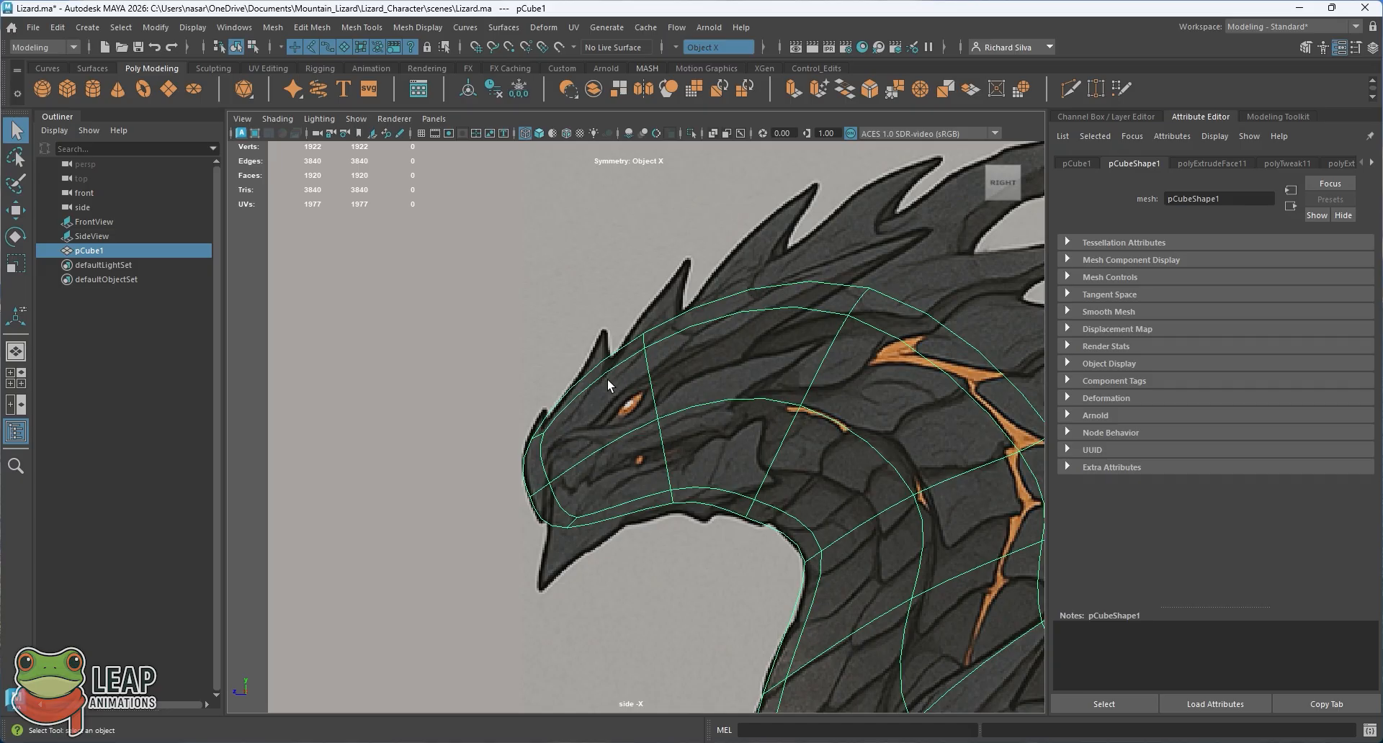
{"action": "left_click", "coordinate": [539, 134]}
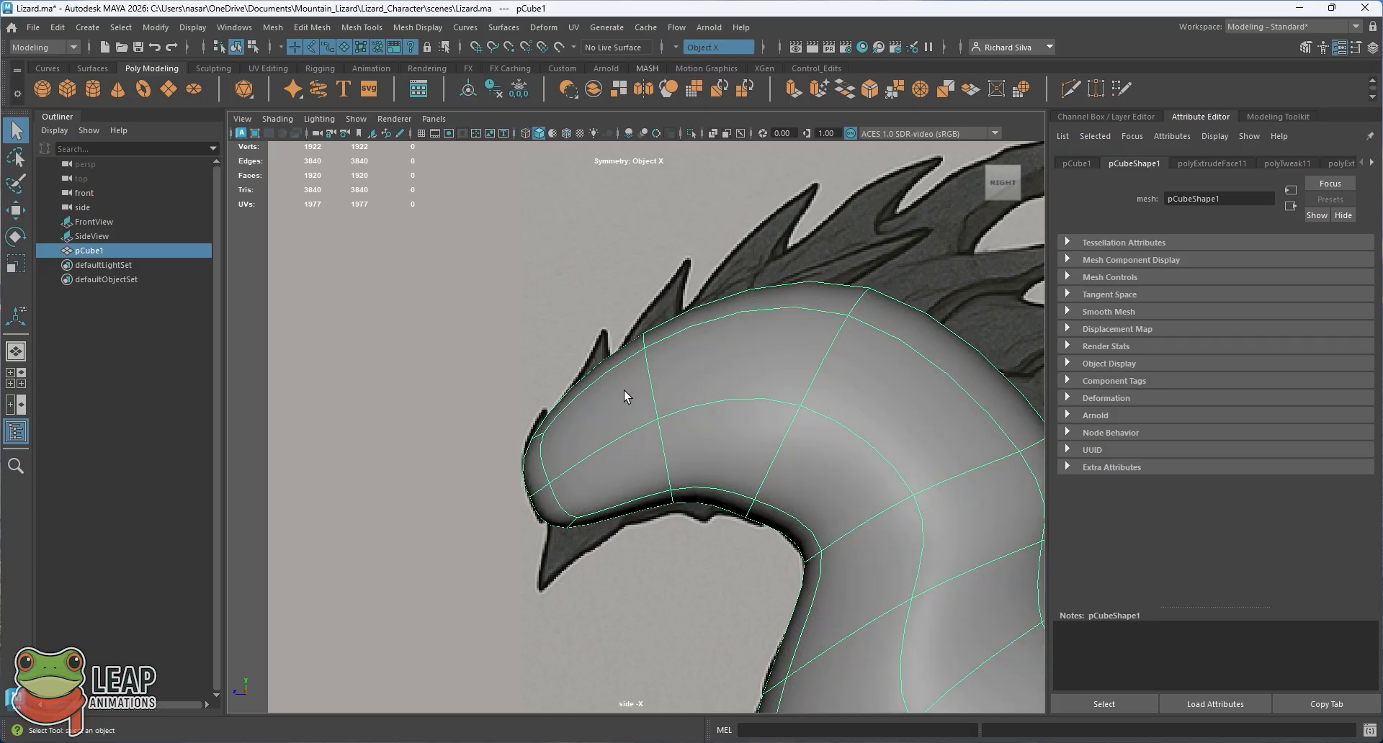
Switch the body to face mode and select the upper side face of the head at the eye position
{"action": "right_click_drag", "start_coordinate": [620, 391], "coordinate": [620, 373]}
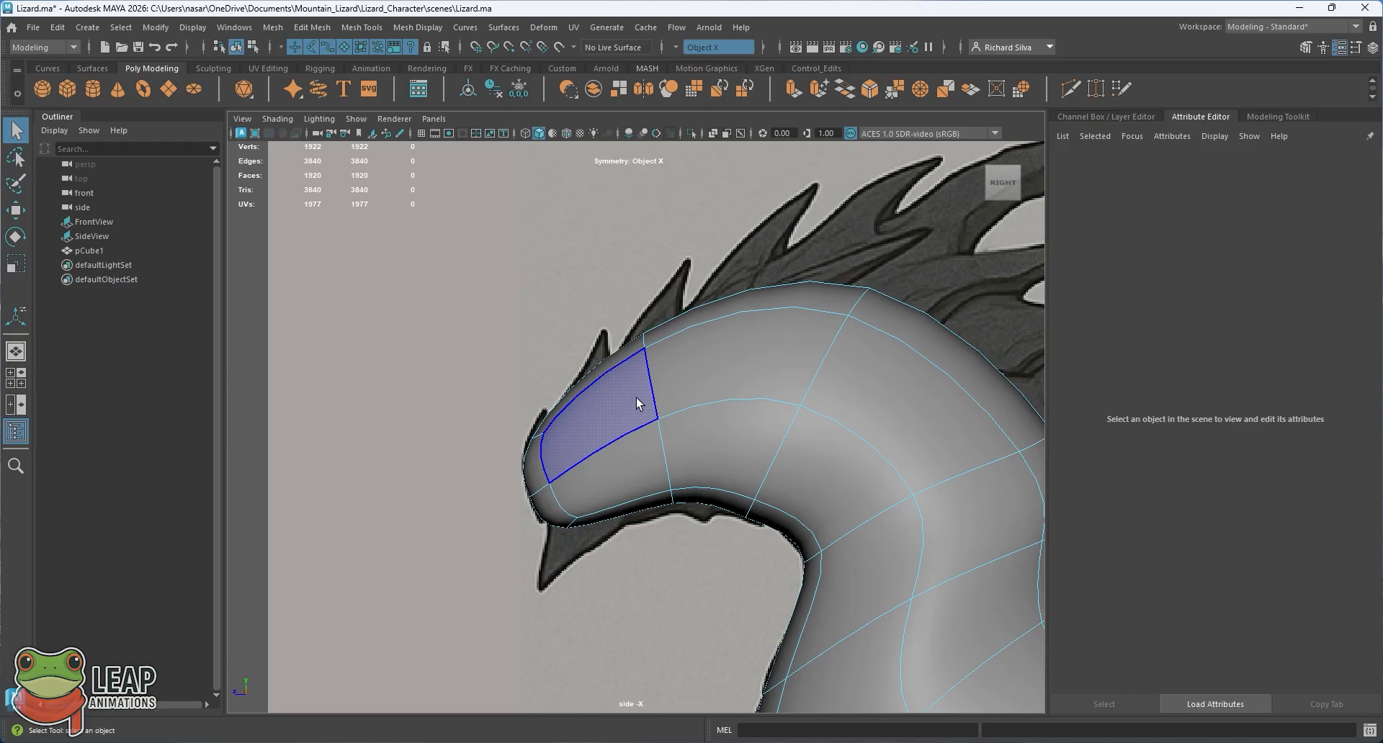
{"action": "key", "text": "space"}
{"action": "key", "text": "space"}
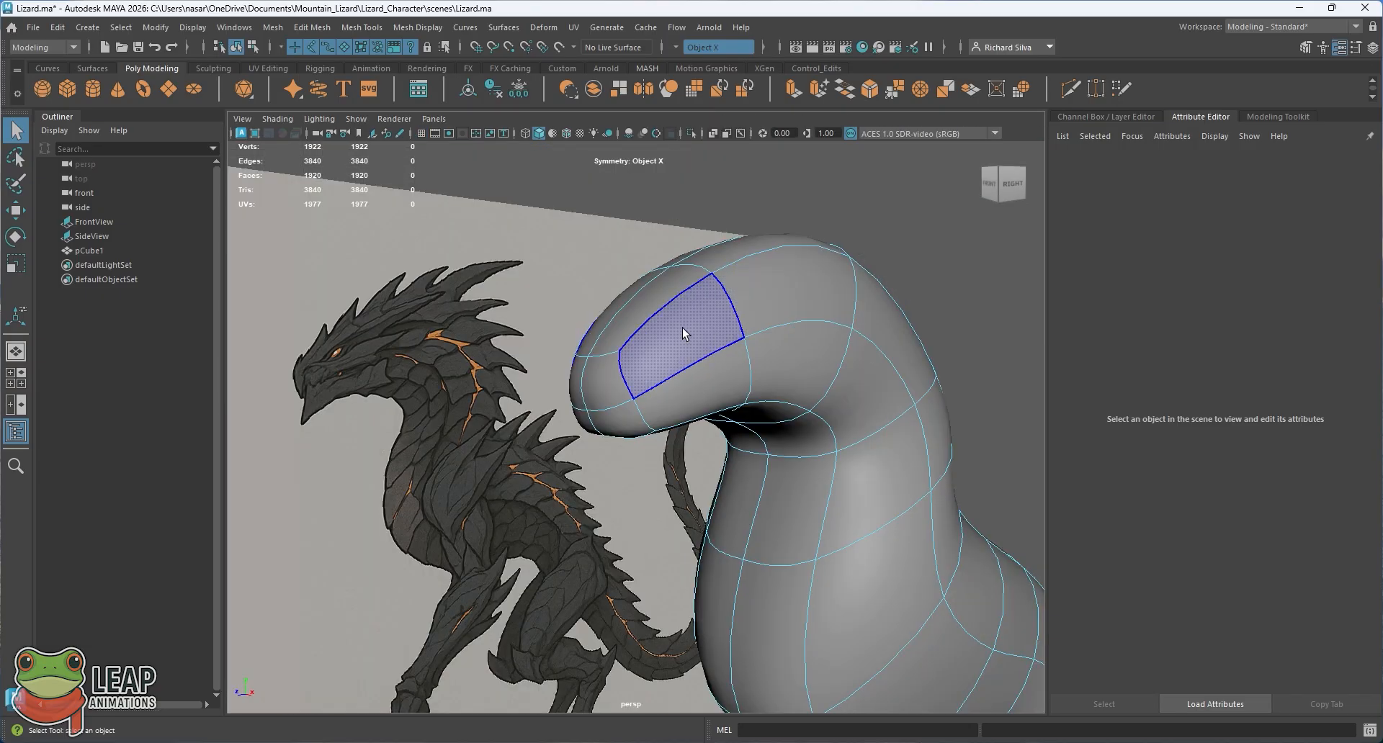
{"action": "key", "text": "space"}
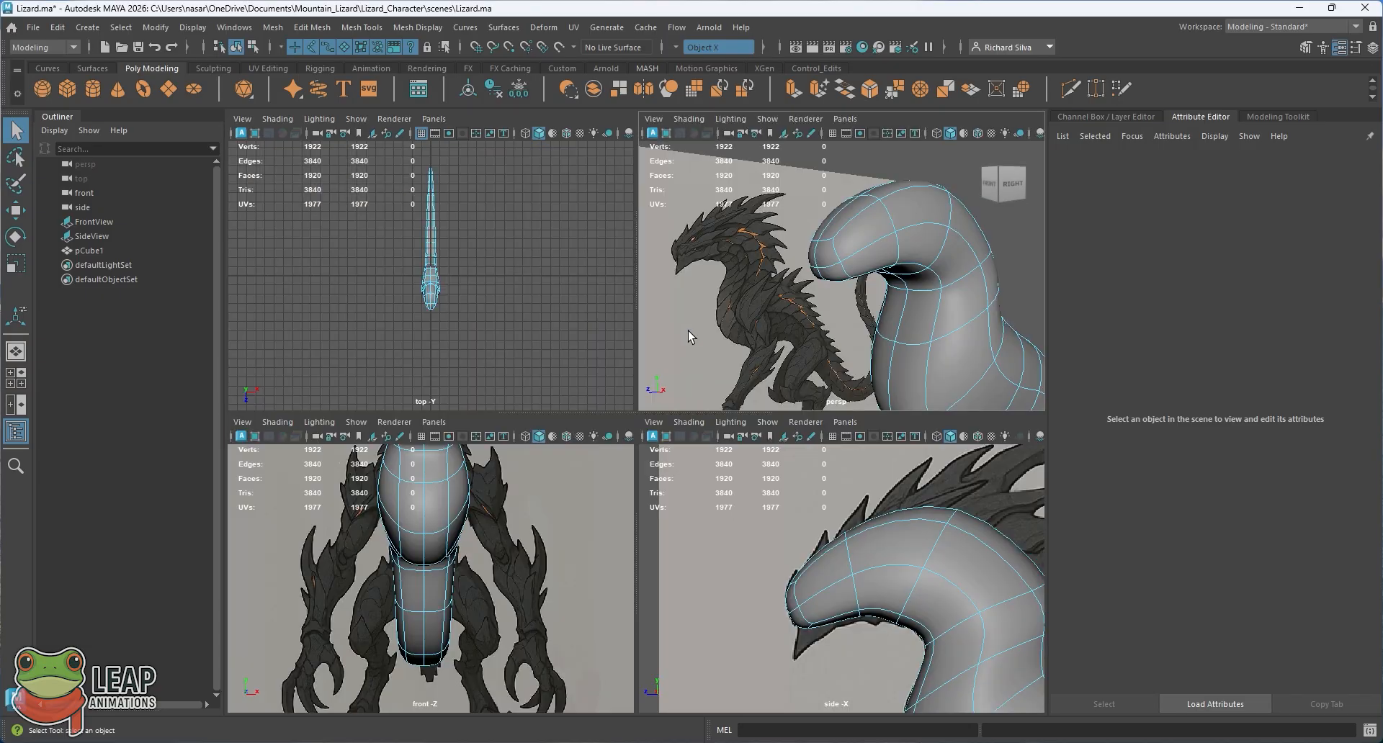
{"action": "key", "text": "space"}
{"action": "middle_click_drag", "start_coordinate": [759, 499], "coordinate": [590, 389], "text": "alt"}
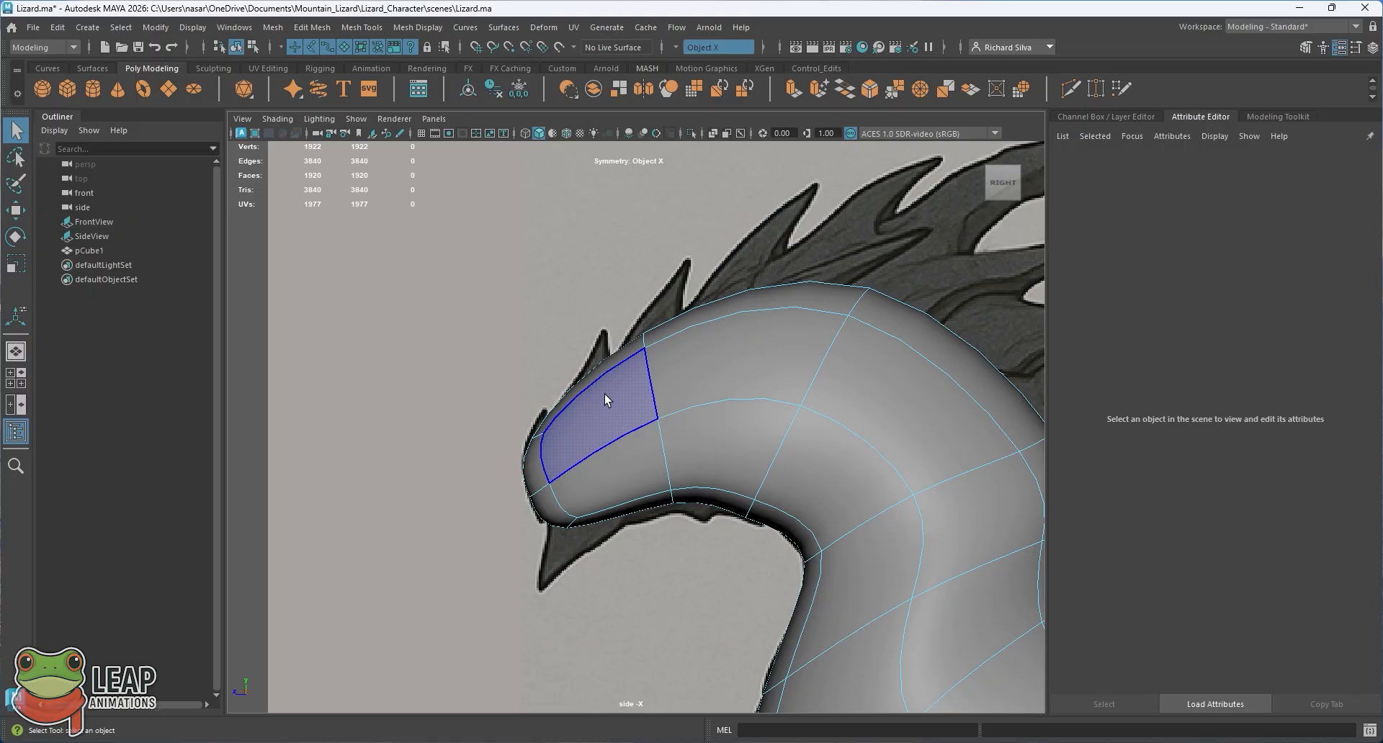
{"action": "left_click", "coordinate": [609, 407]}
Inspect the selected eye-area face on the head, comparing its position in the perspective and side views
{"action": "key", "text": "space"}
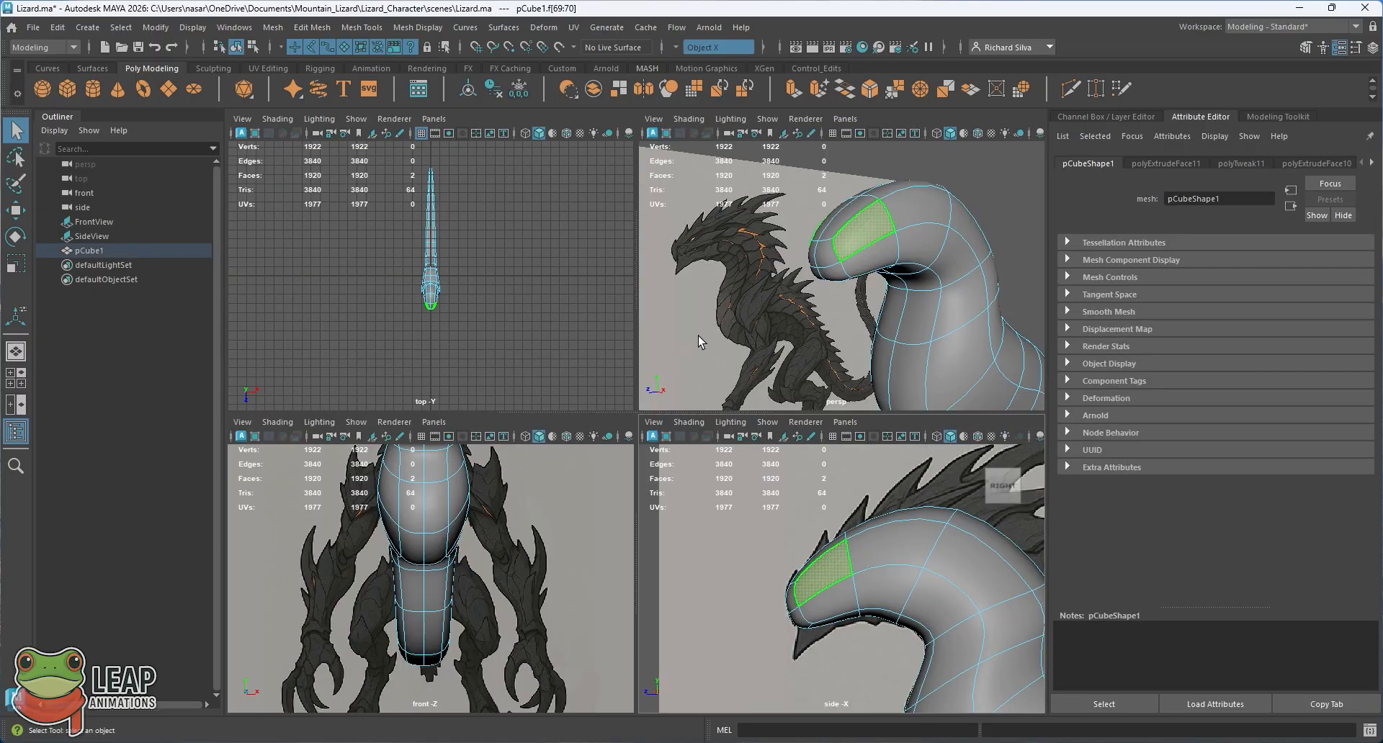
{"action": "key", "text": "space"}
{"action": "left_click_drag", "start_coordinate": [703, 364], "coordinate": [703, 396], "text": "alt"}
{"action": "key", "text": "space"}
{"action": "key", "text": "space"}
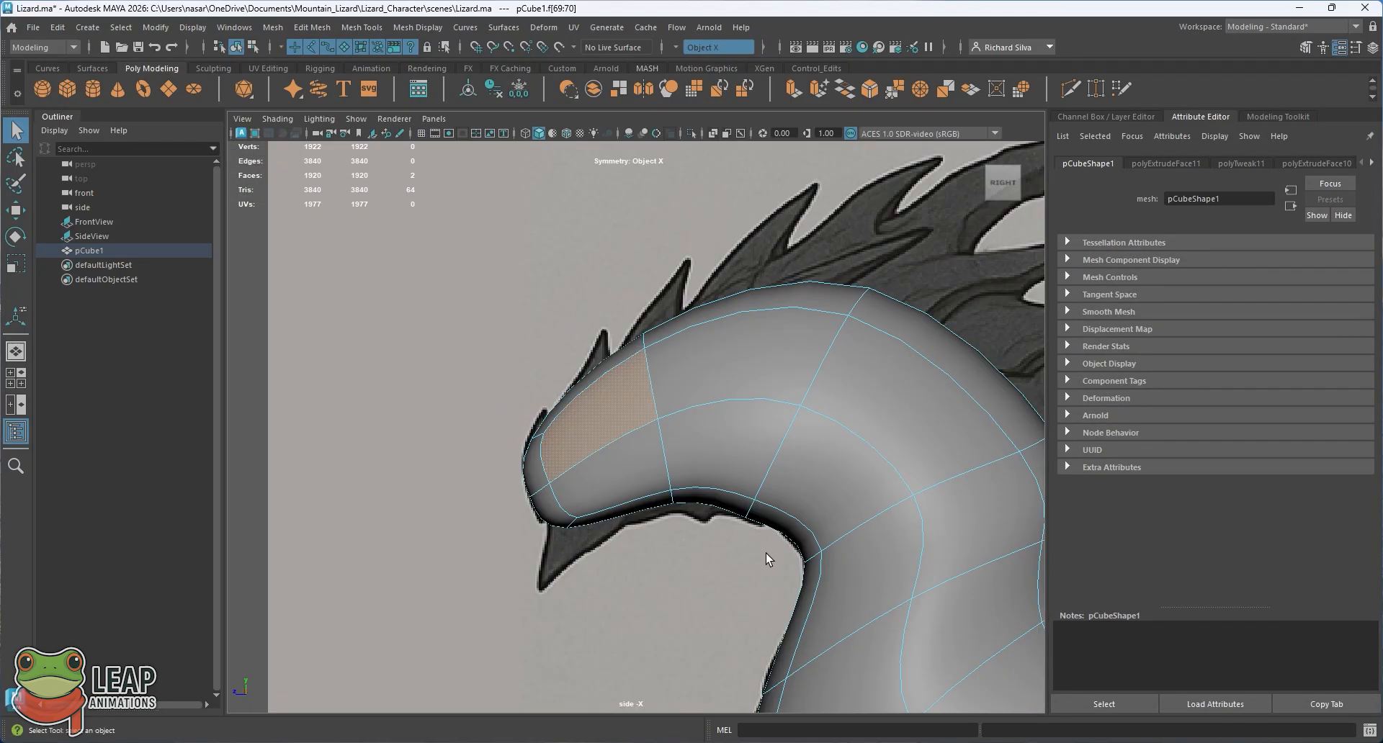
{"action": "key", "text": "space"}
{"action": "key", "text": "space"}
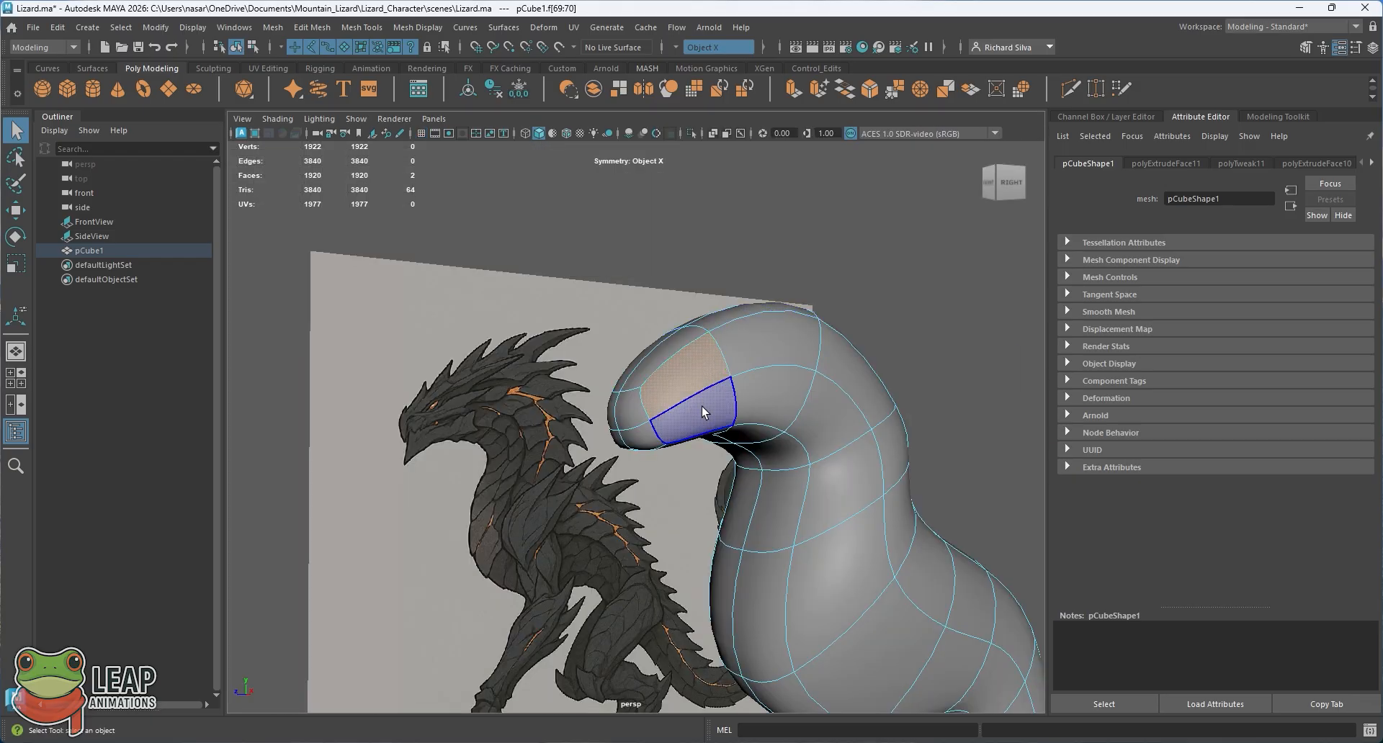
{"action": "left_click_drag", "start_coordinate": [703, 401], "coordinate": [688, 350], "text": "alt"}
{"action": "scroll", "coordinate": [689, 350], "scroll_direction": "up", "scroll_amount": 2}
{"action": "middle_click_drag", "start_coordinate": [689, 350], "coordinate": [720, 411], "text": "alt"}
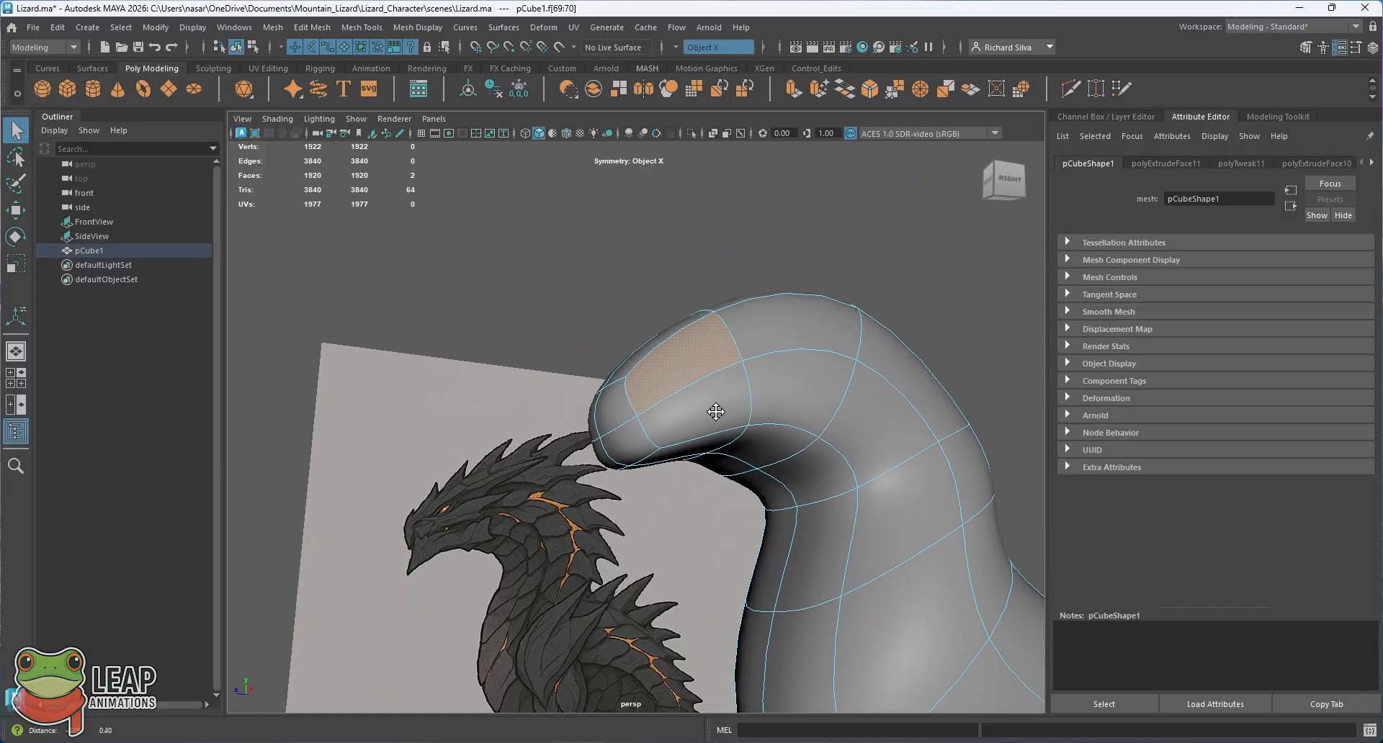
{"action": "key", "text": "space"}
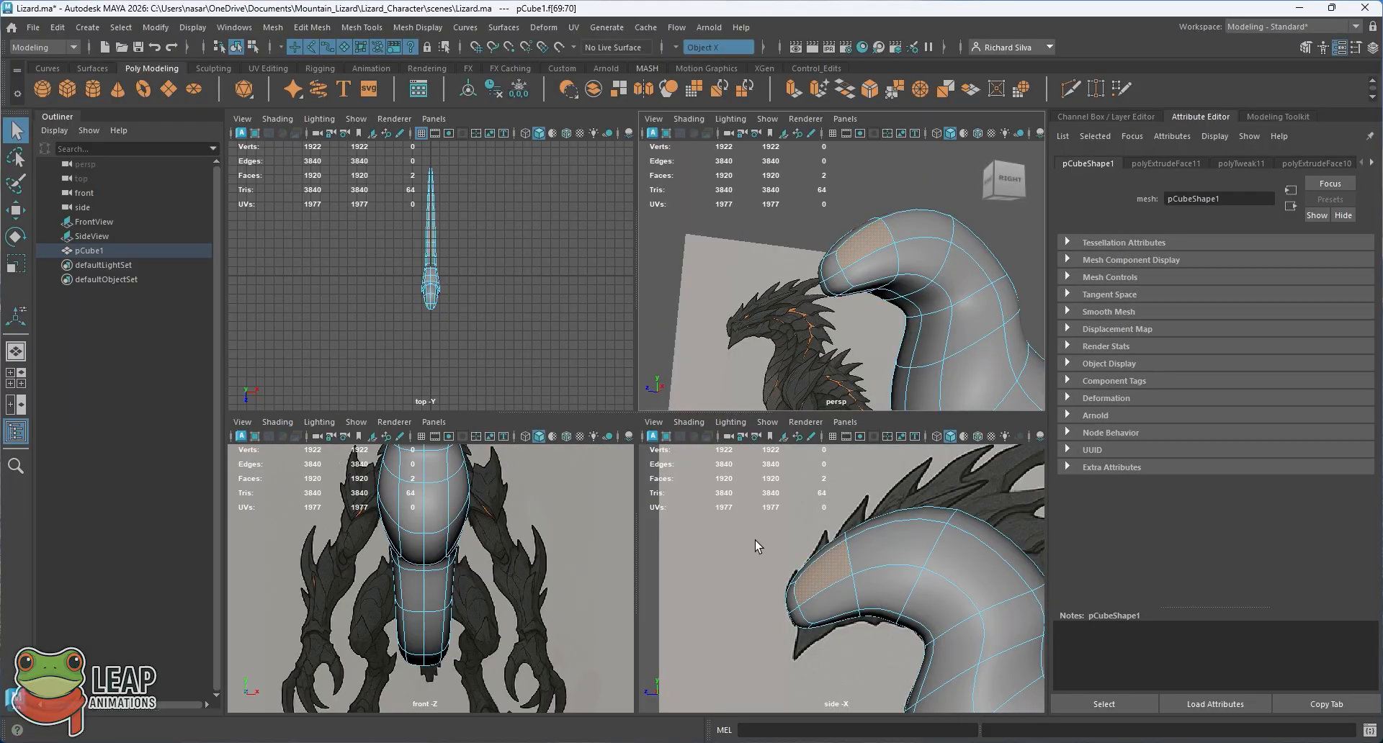
{"action": "key", "text": "space"}
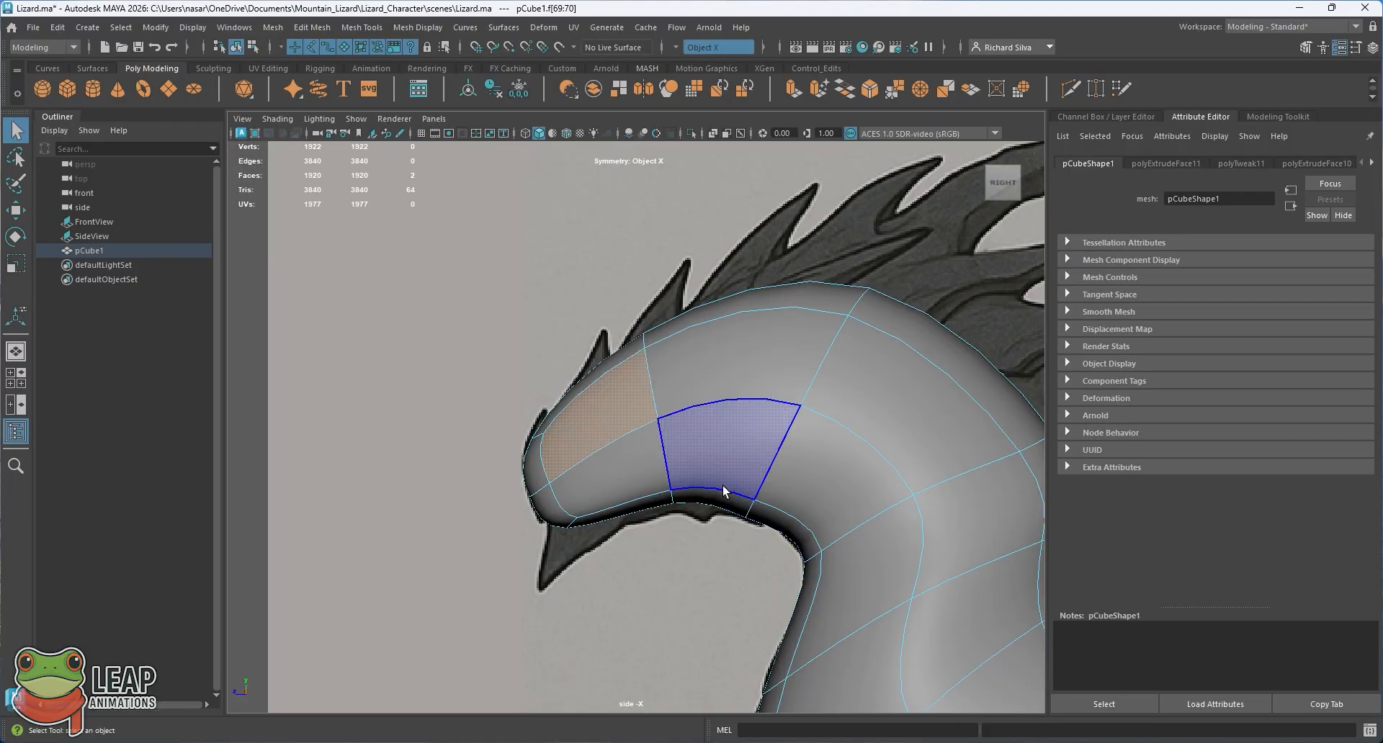
Show the side view in wireframe and extrude the selected eye-area faces on the head
{"action": "left_click", "coordinate": [525, 133]}
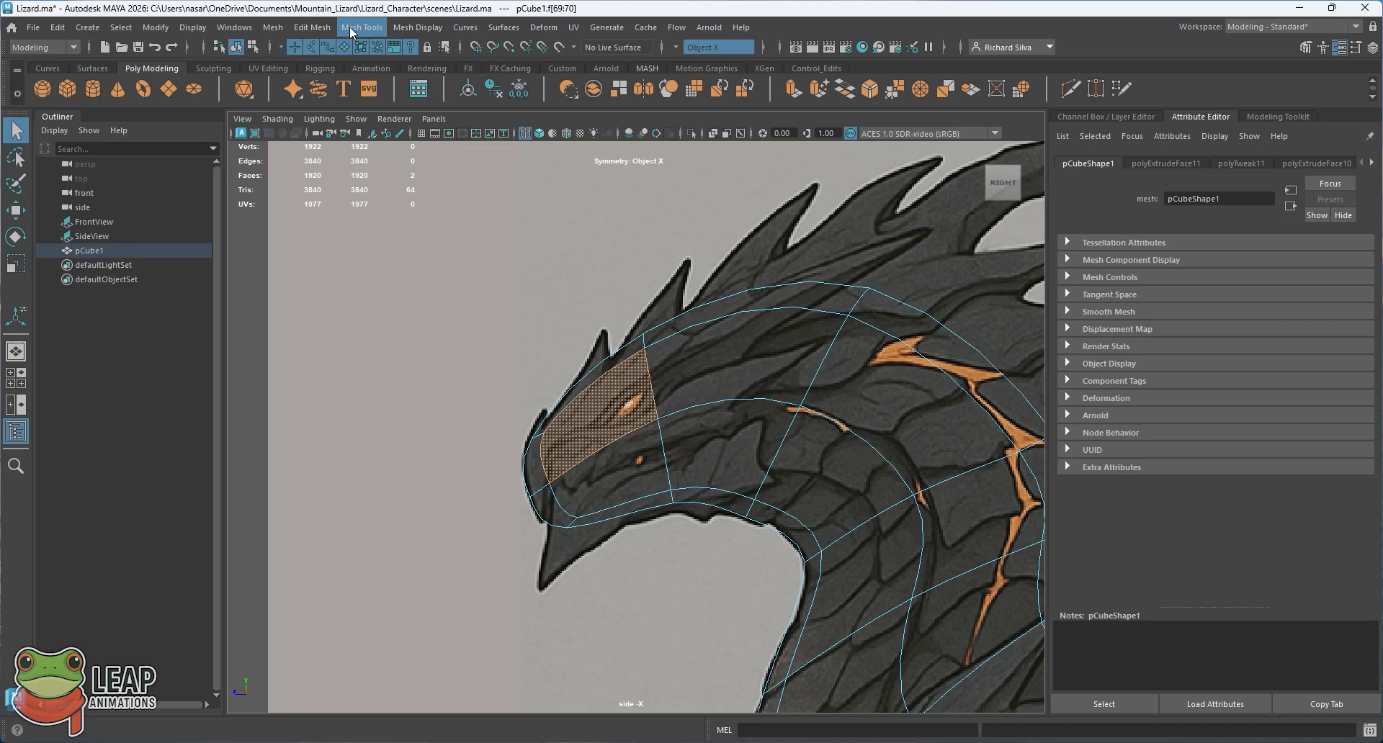
{"action": "left_click", "coordinate": [312, 29]}
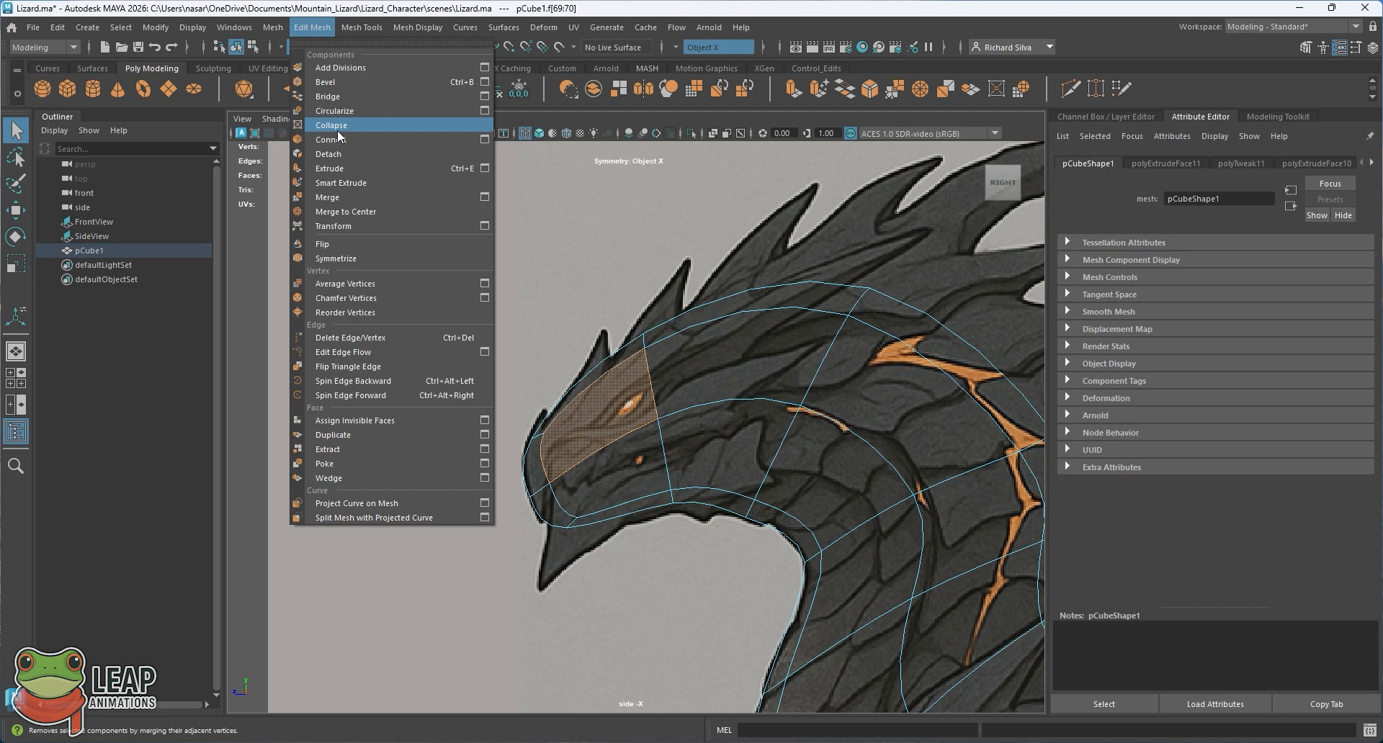
{"action": "left_click", "coordinate": [361, 168]}
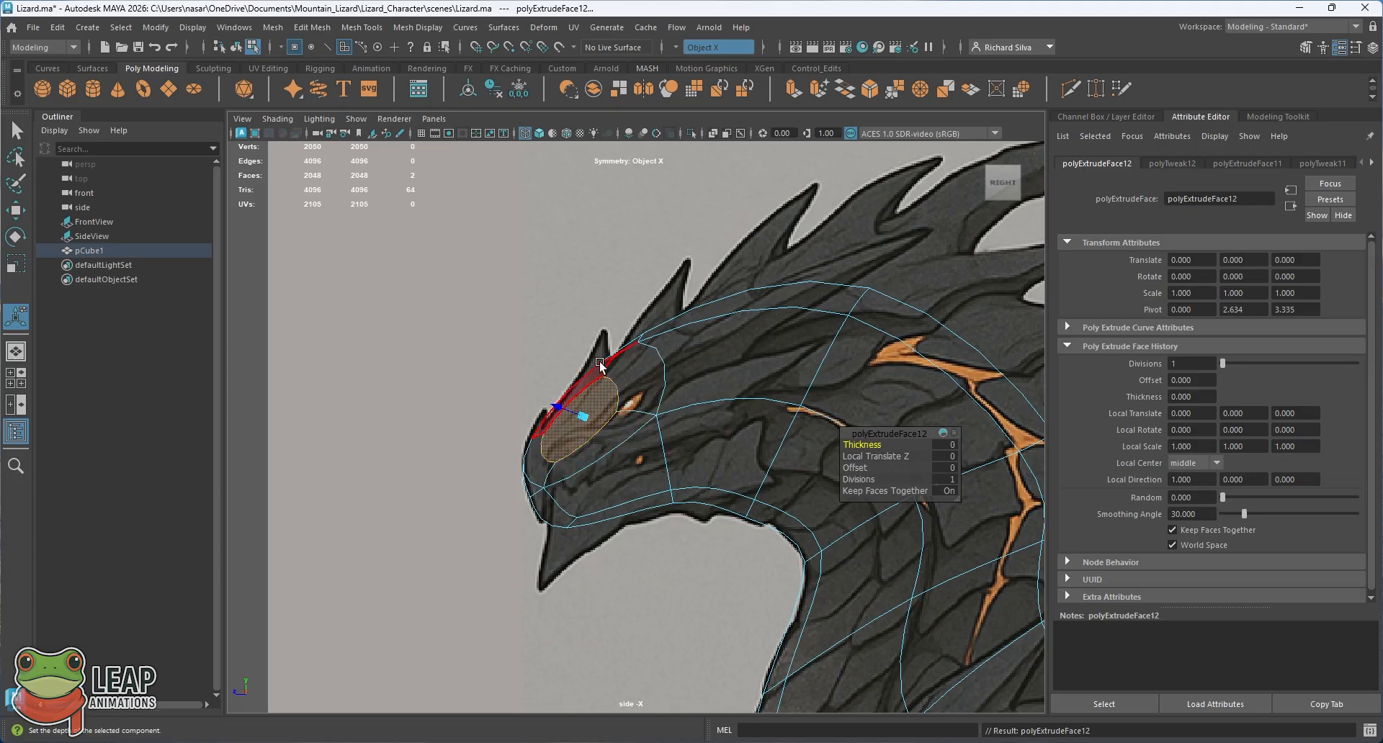
Scale the extruded eye faces down uniformly in the perspective view to form an inset ring around the eye
{"action": "key", "text": "space"}
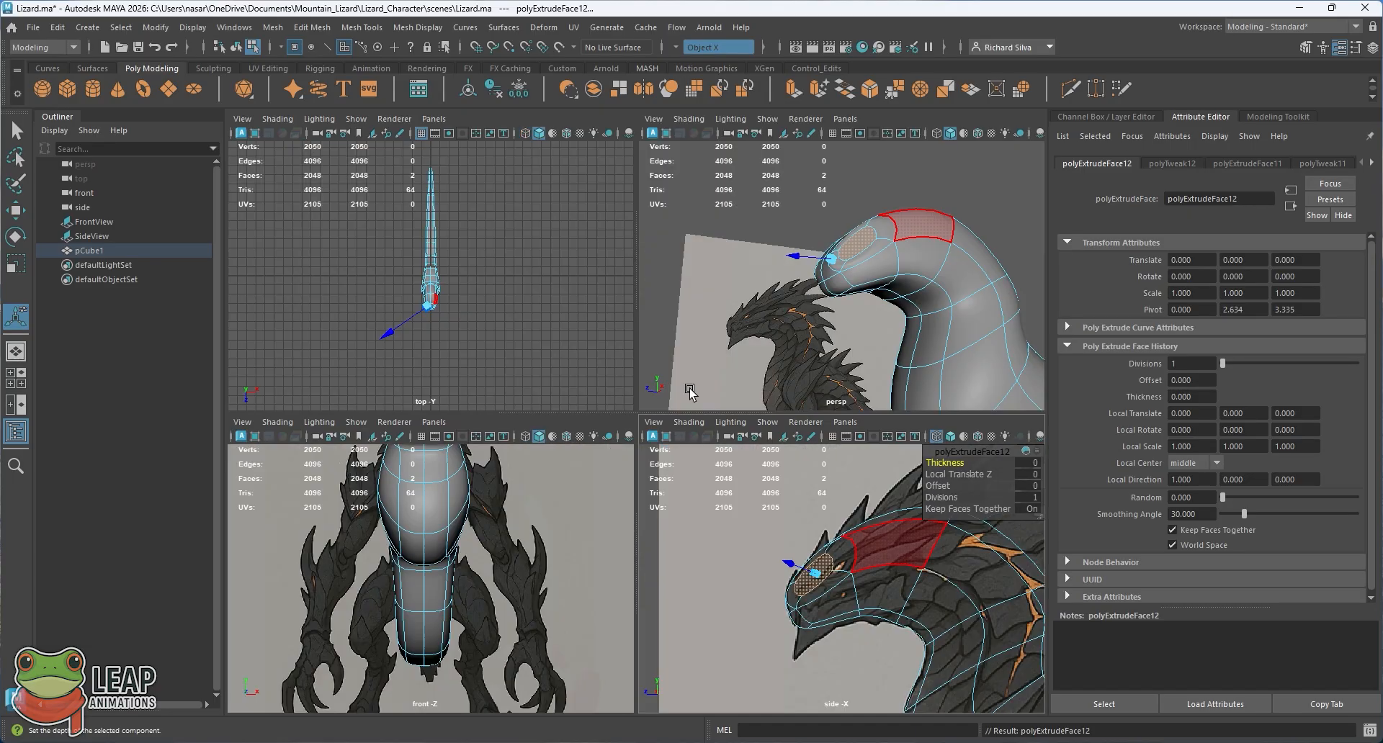
{"action": "key", "text": "space"}
{"action": "left_click_drag", "start_coordinate": [852, 292], "coordinate": [769, 358], "text": "alt"}
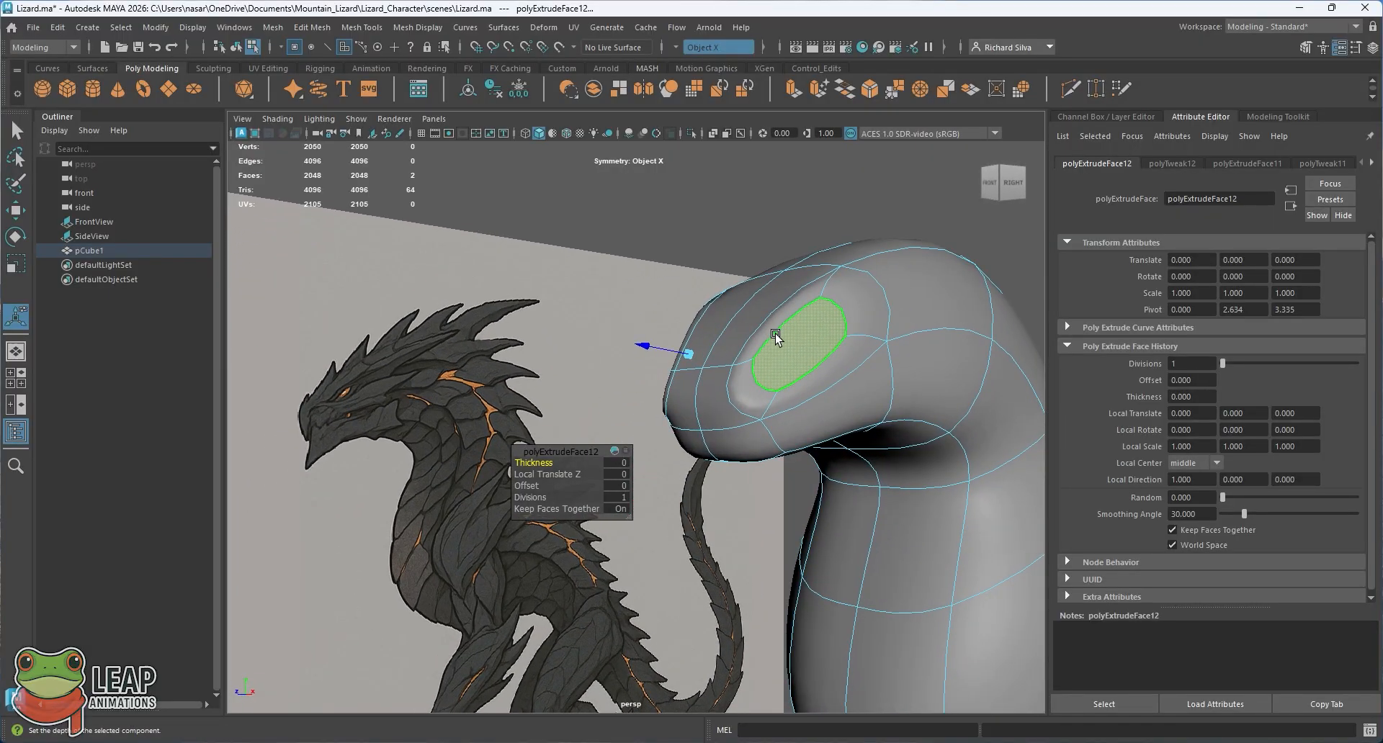
{"action": "key", "text": "r"}
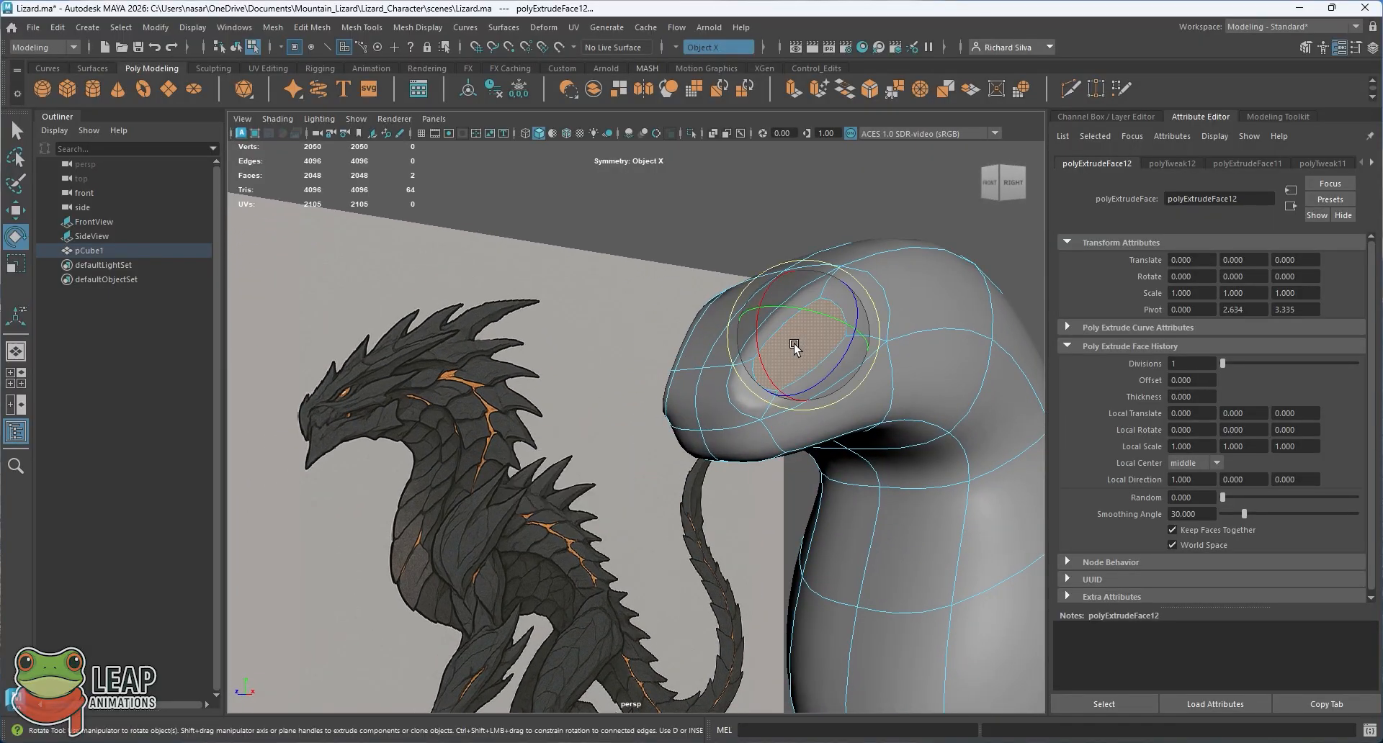
{"action": "left_click_drag", "start_coordinate": [810, 335], "coordinate": [783, 346]}
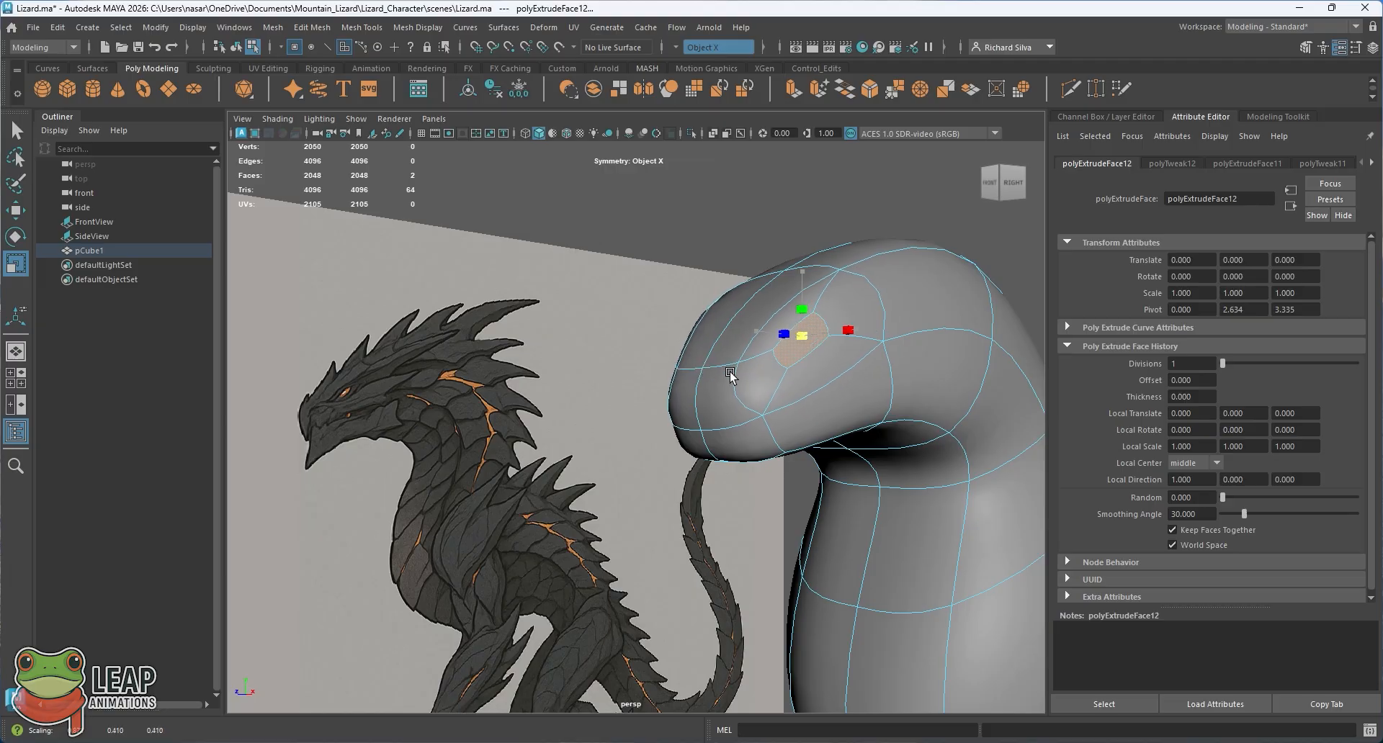
Enlarge the inset eye faces slightly in the side view
{"action": "key", "text": "space"}
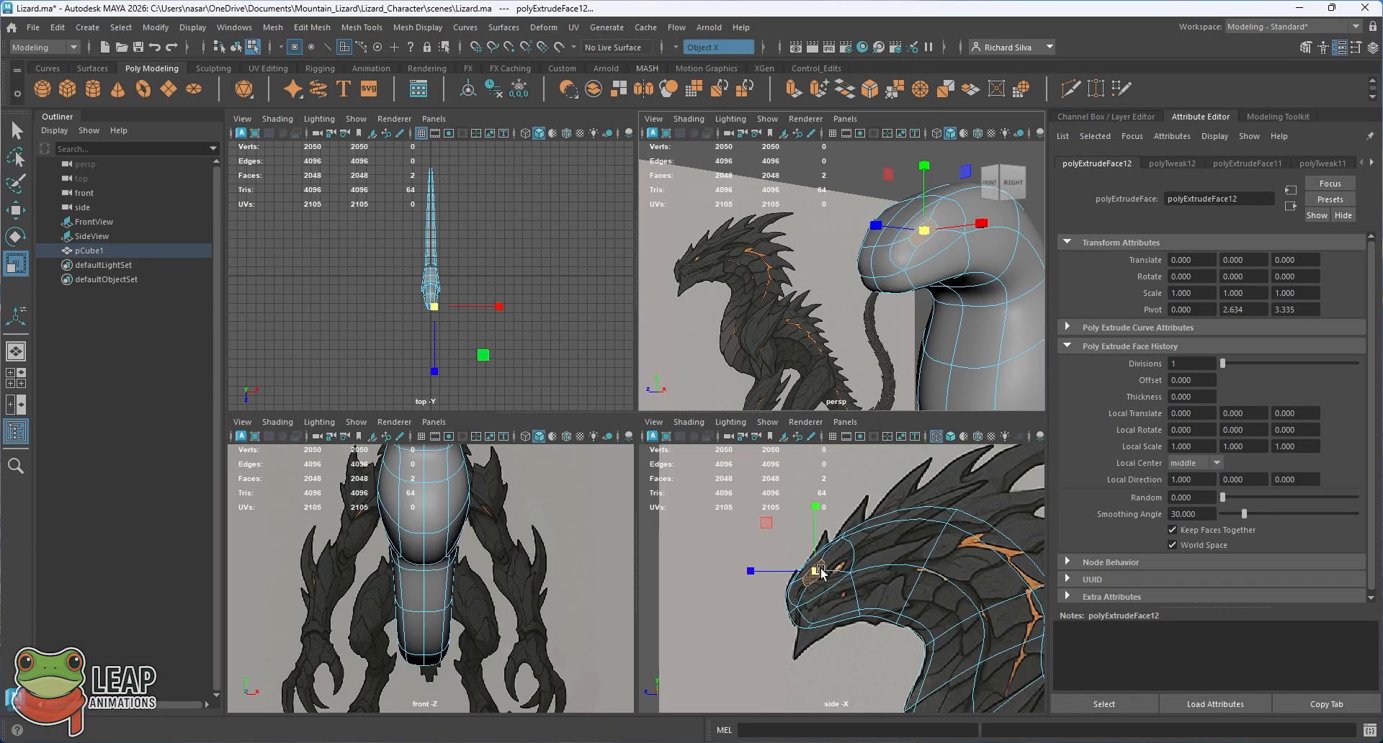
{"action": "key", "text": "space"}
{"action": "scroll", "coordinate": [655, 504], "scroll_direction": "up", "scroll_amount": 3}
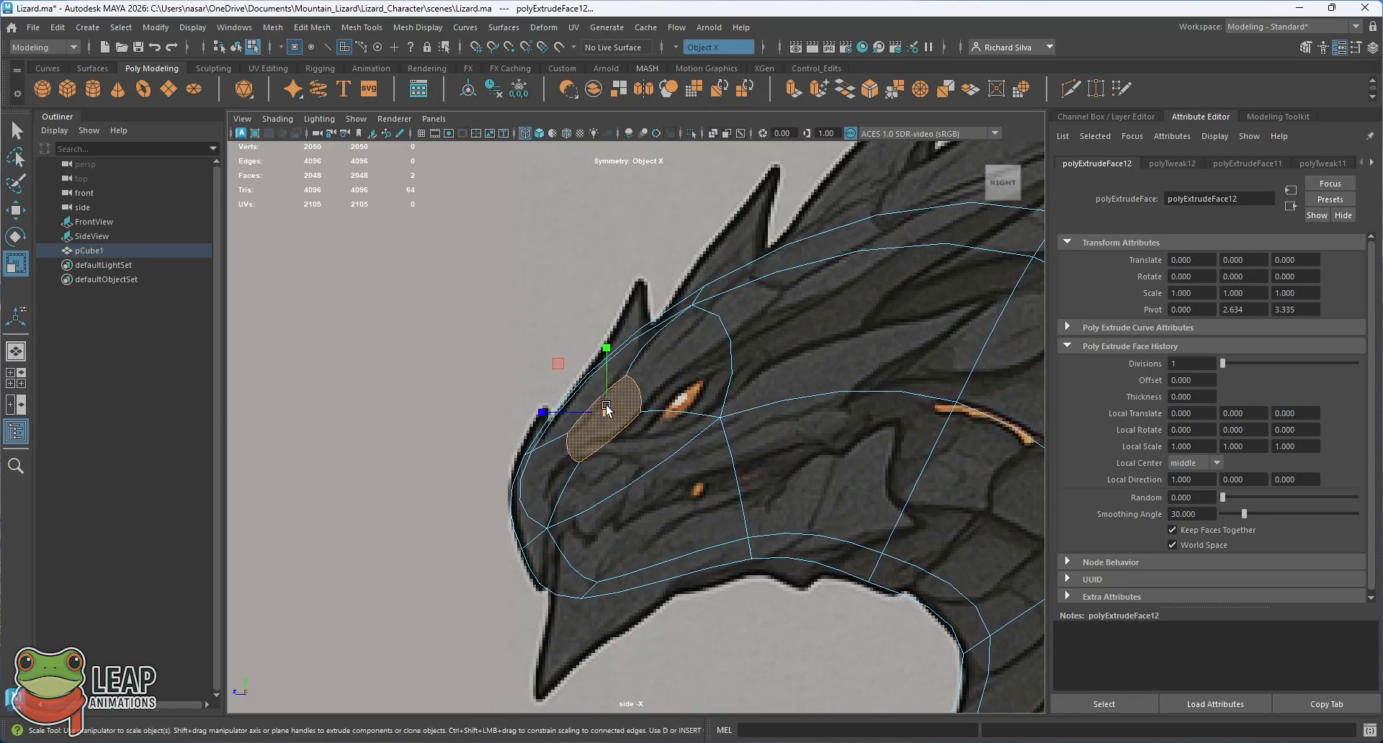
{"action": "left_click_drag", "start_coordinate": [607, 407], "coordinate": [641, 407]}
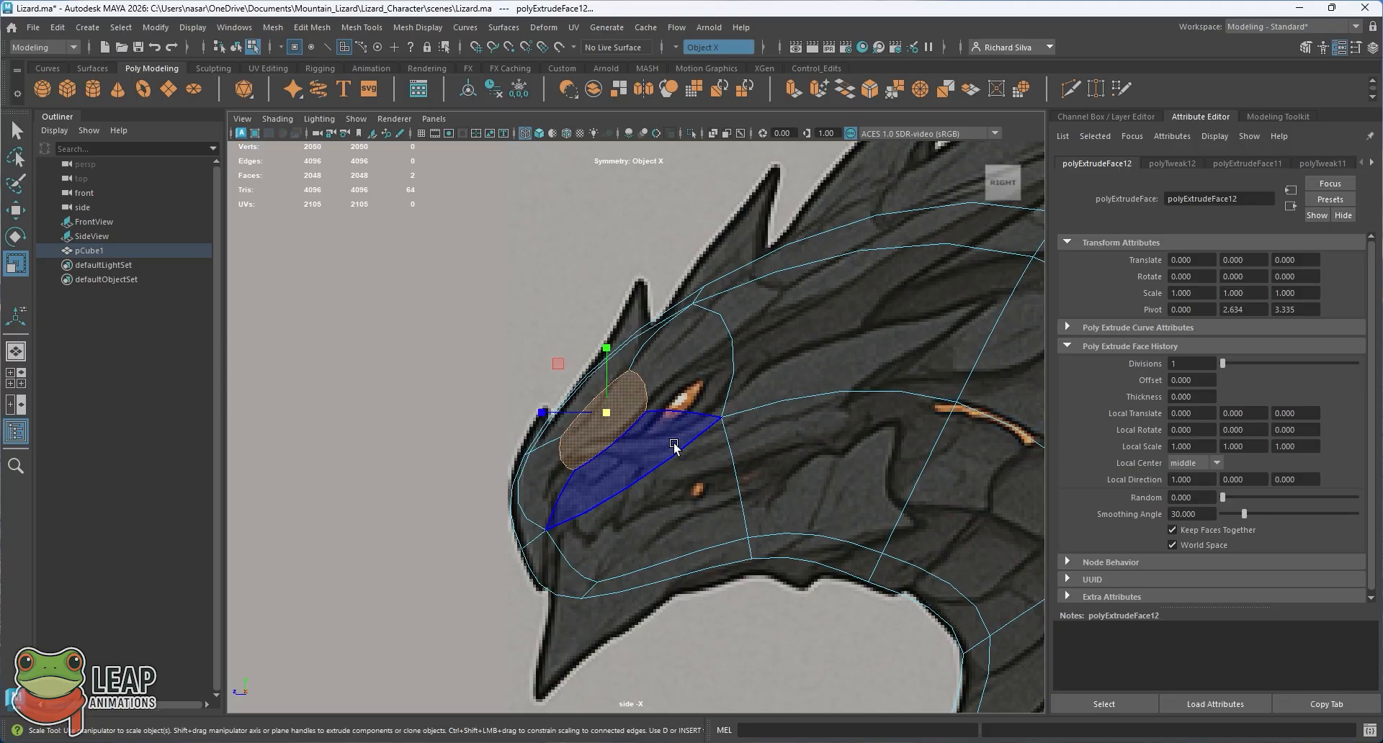
Move the inset eye faces back and up in the side view so they sit over the reference eye
{"action": "key", "text": "e"}
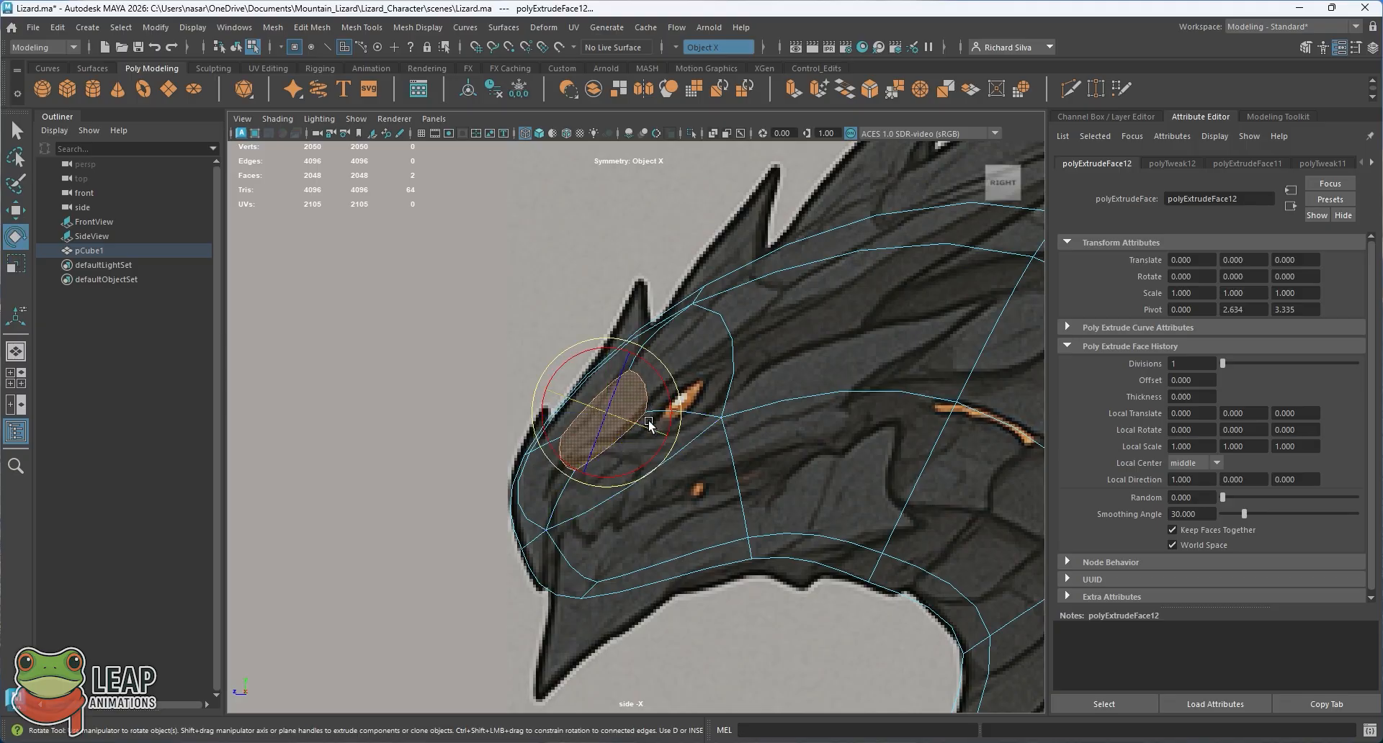
{"action": "key", "text": "w"}
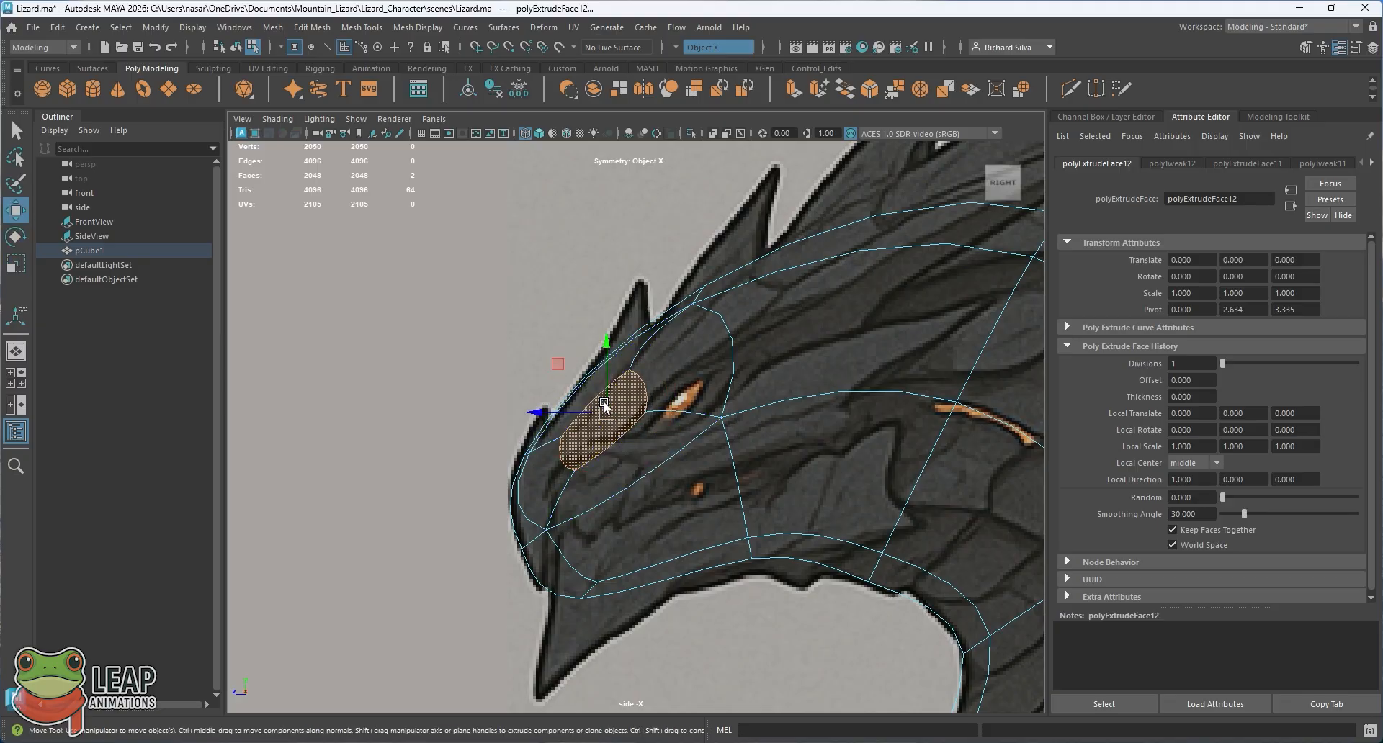
{"action": "key", "text": "q"}
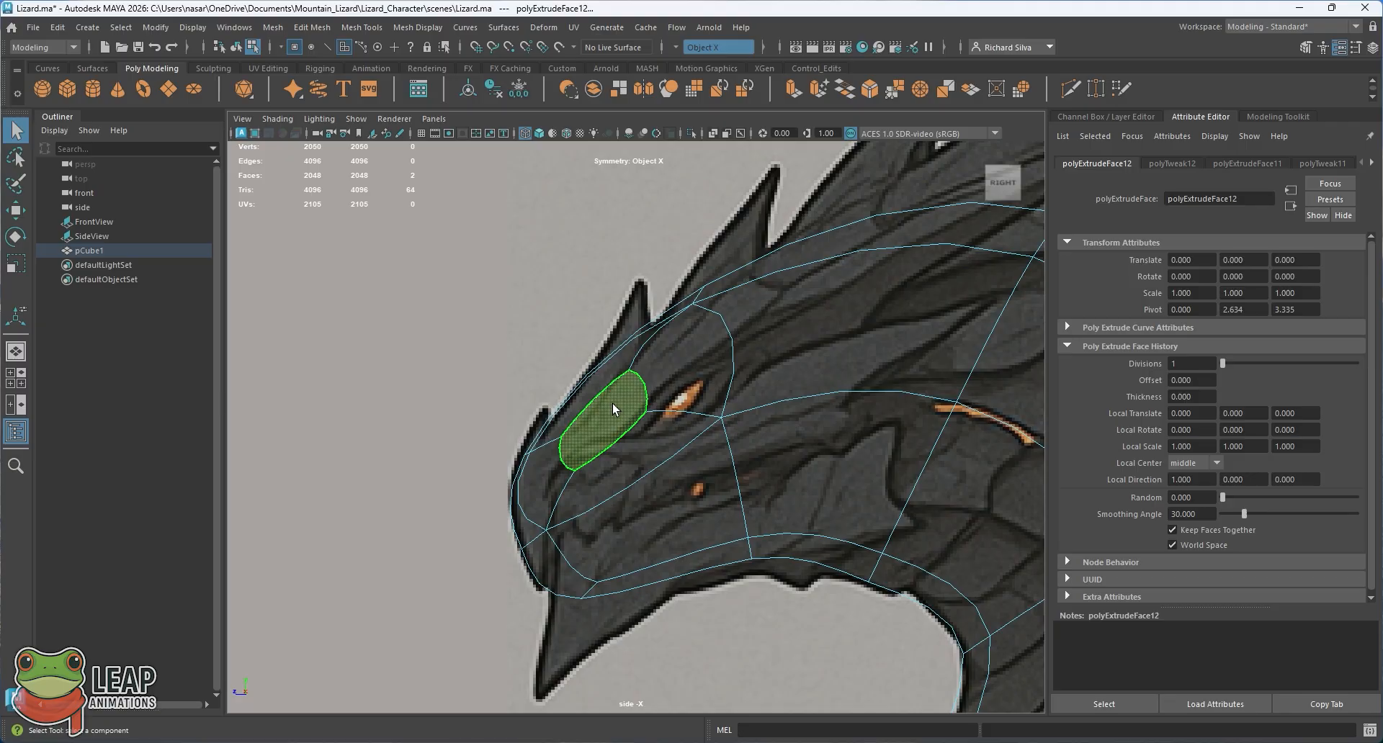
{"action": "left_click", "coordinate": [615, 408]}
{"action": "key", "text": "w"}
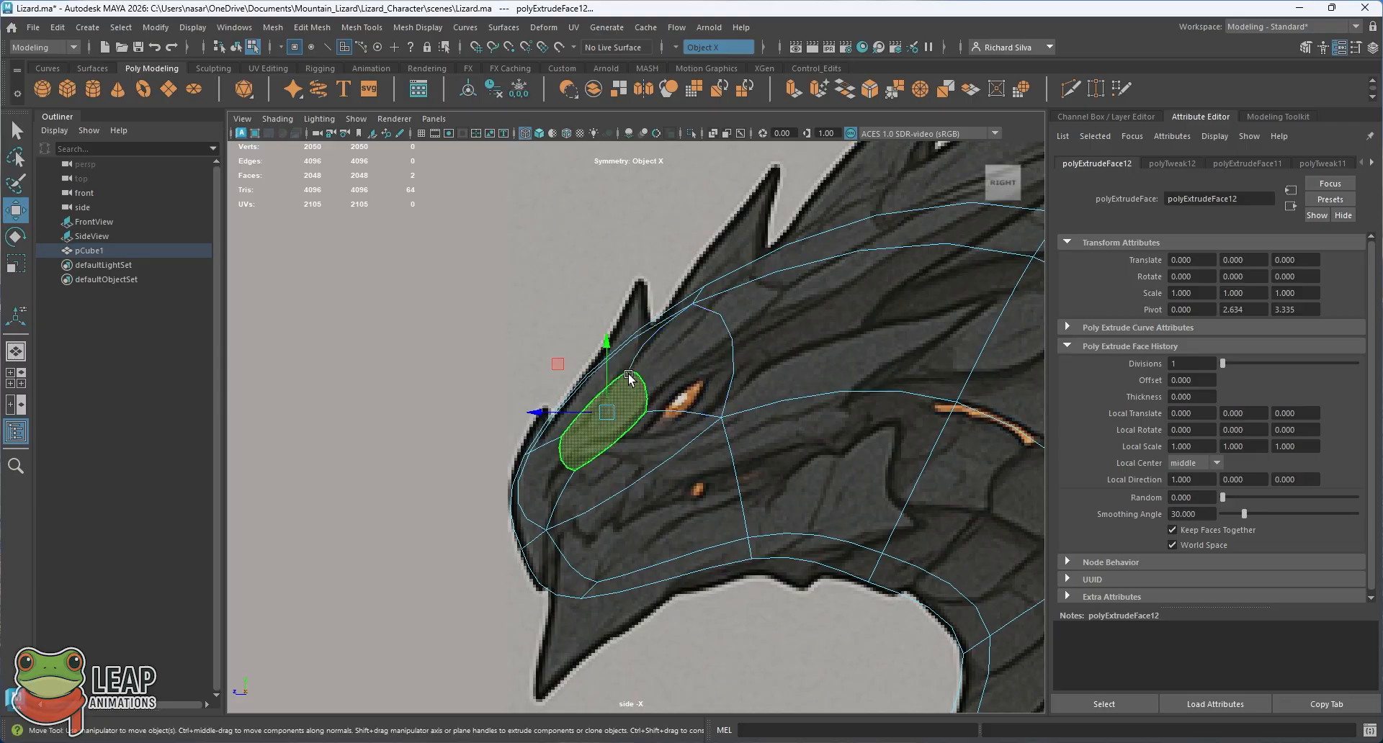
{"action": "left_click_drag", "start_coordinate": [564, 411], "coordinate": [643, 418]}
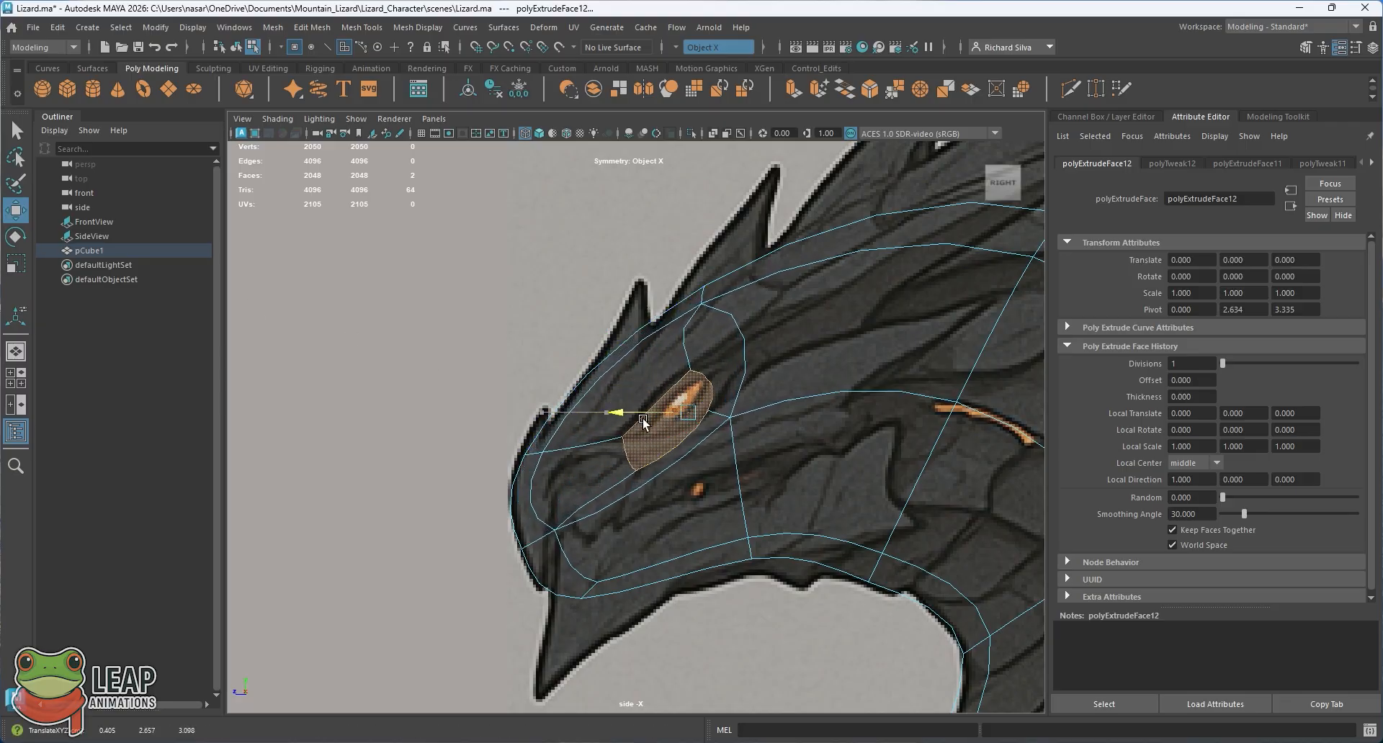
{"action": "left_click_drag", "start_coordinate": [689, 359], "coordinate": [689, 335]}
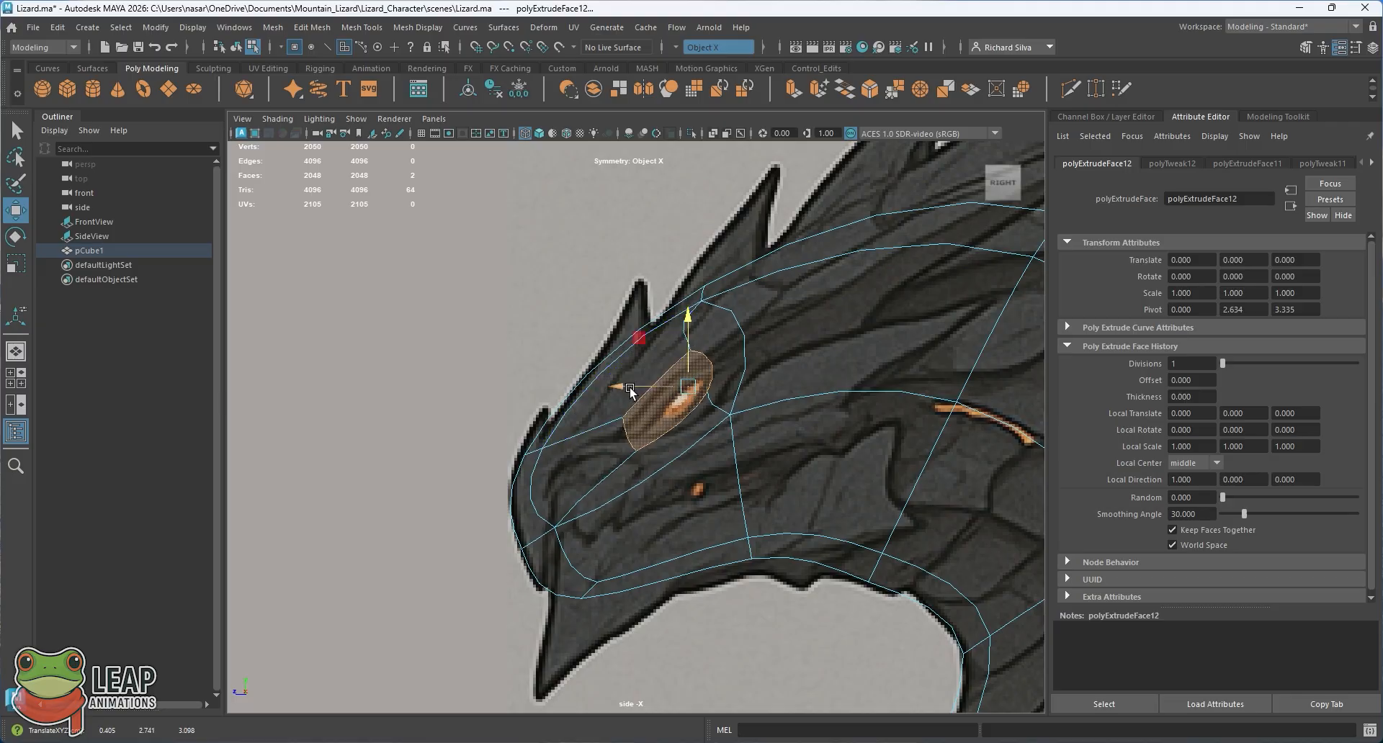
{"action": "left_click_drag", "start_coordinate": [630, 387], "coordinate": [645, 387]}
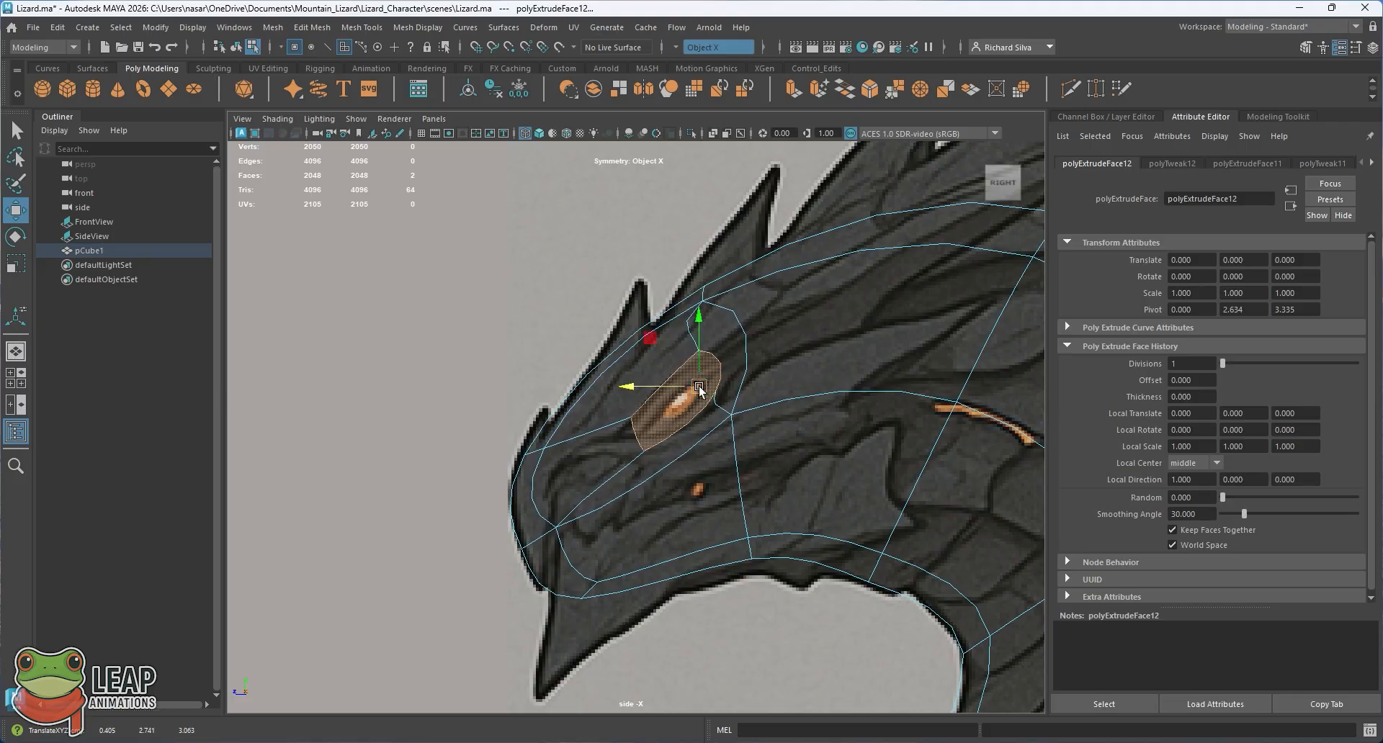
Scale the inset eye faces down uniformly to match the size of the reference eye
{"action": "key", "text": "e"}
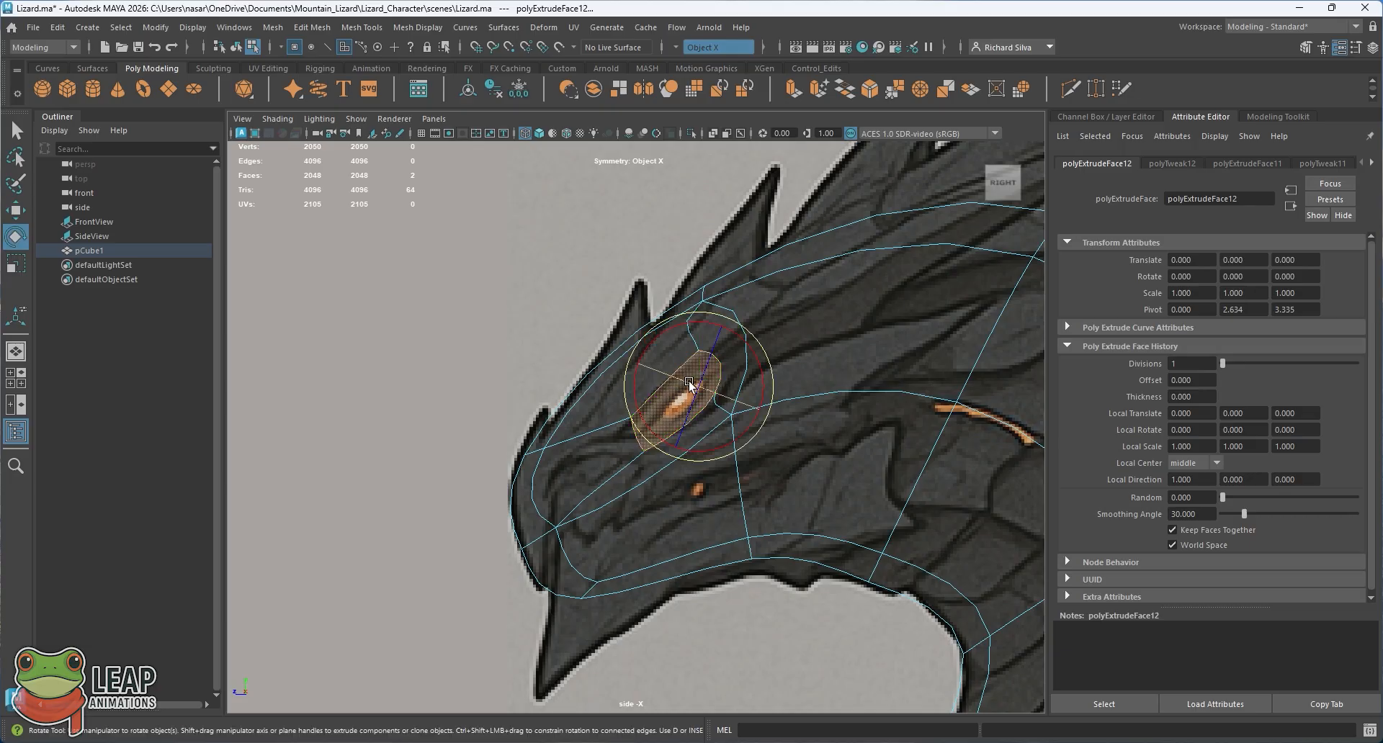
{"action": "key", "text": "r"}
{"action": "left_click_drag", "start_coordinate": [701, 393], "coordinate": [688, 398]}
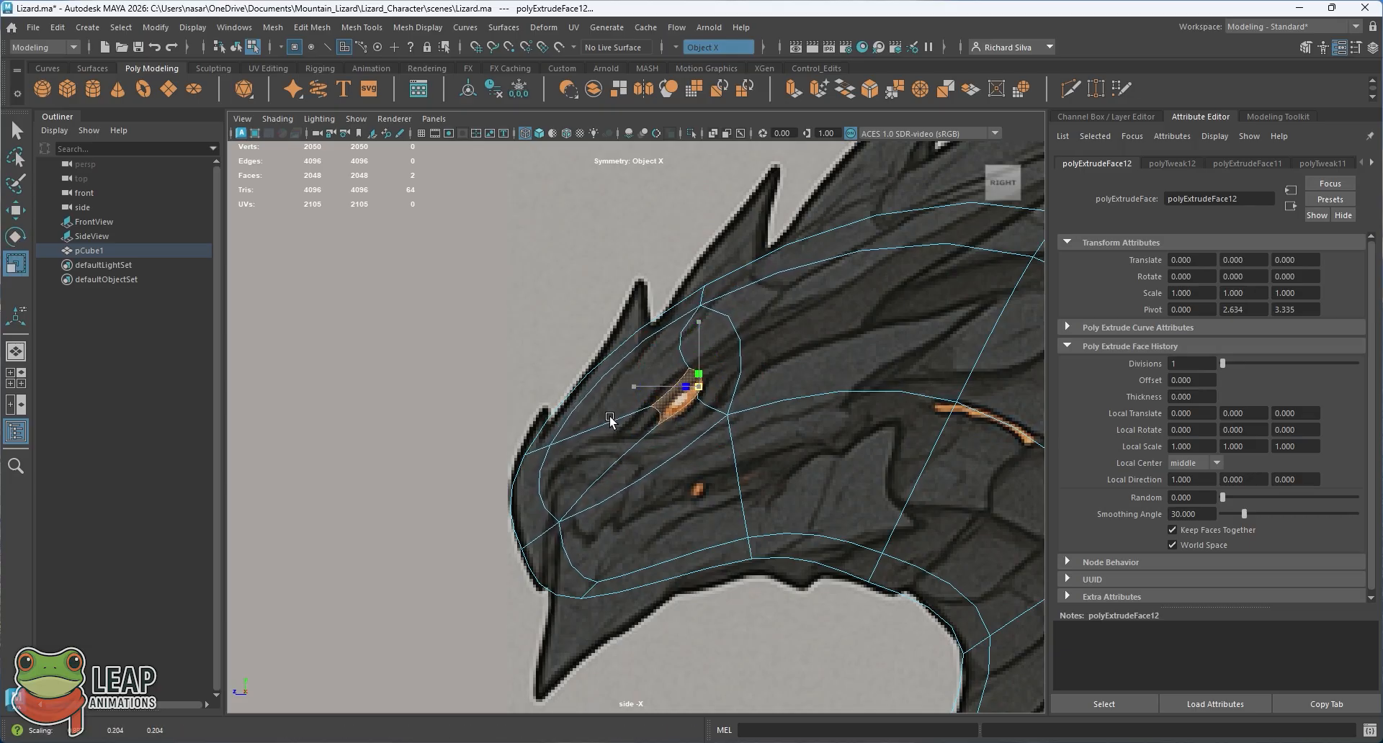
Push the eye faces inward along the X axis in the perspective view to recess them into the head
{"action": "key", "text": "w"}
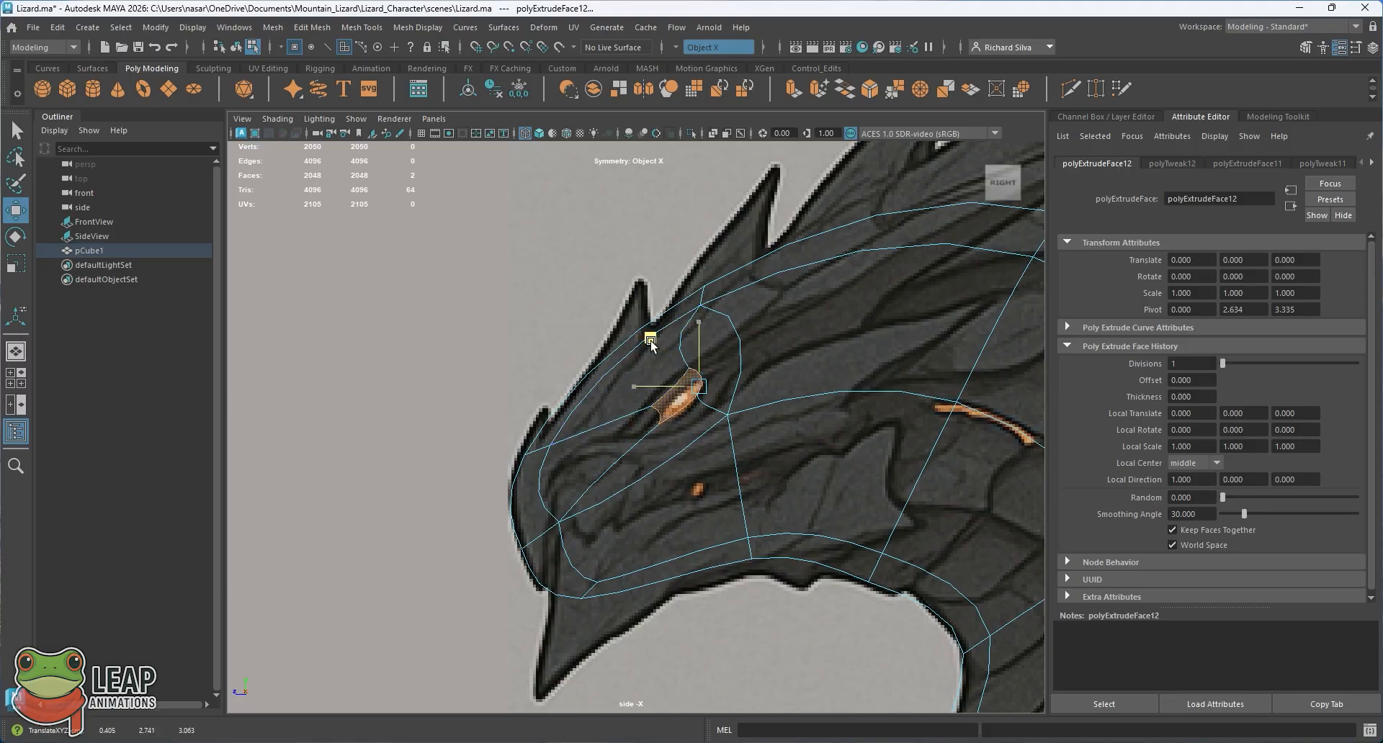
{"action": "key", "text": "space"}
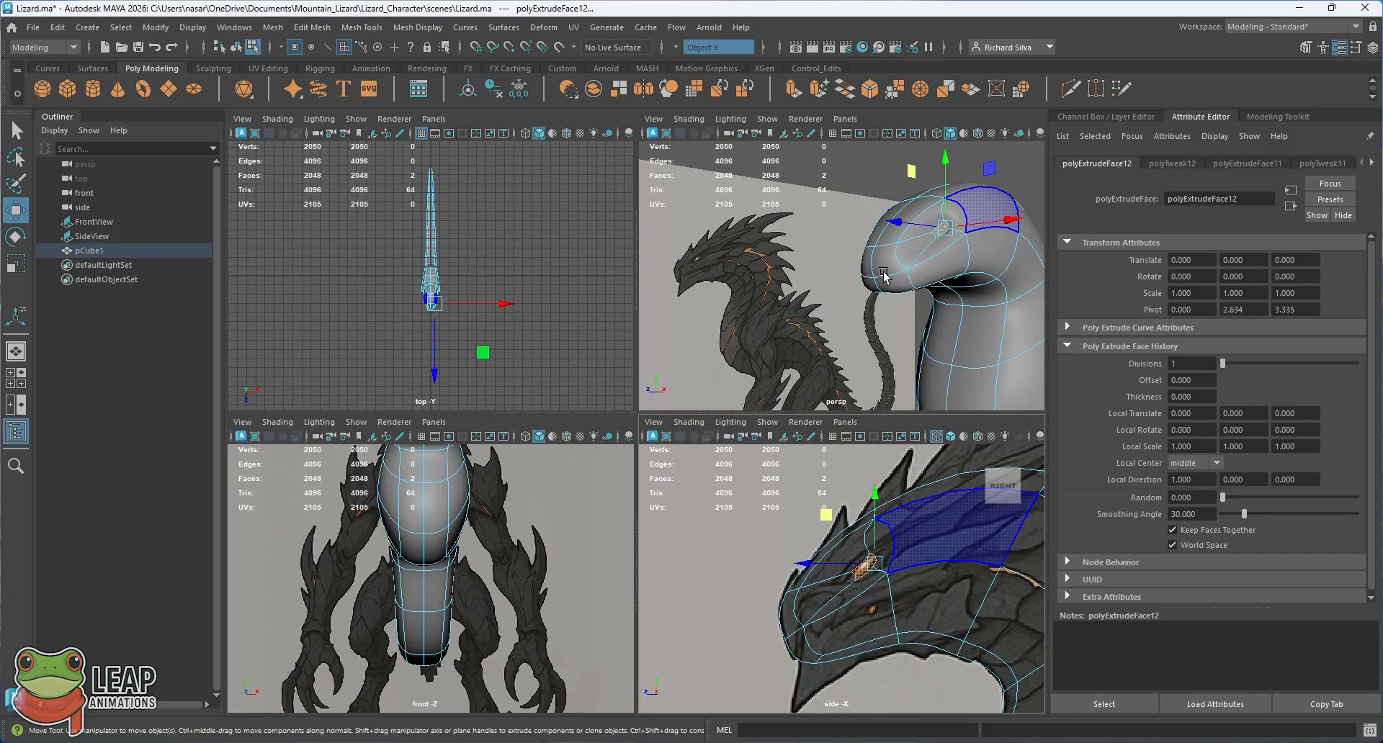
{"action": "key", "text": "space"}
{"action": "mouse_move", "coordinate": [810, 384]}
{"action": "left_mouse_down", "text": "alt"}
{"action": "mouse_move", "coordinate": [698, 395]}
{"action": "mouse_move", "coordinate": [861, 390]}
{"action": "mouse_move", "coordinate": [777, 369]}
{"action": "mouse_move", "coordinate": [805, 361]}
{"action": "left_mouse_up", "text": "alt"}
{"action": "key", "text": "space"}
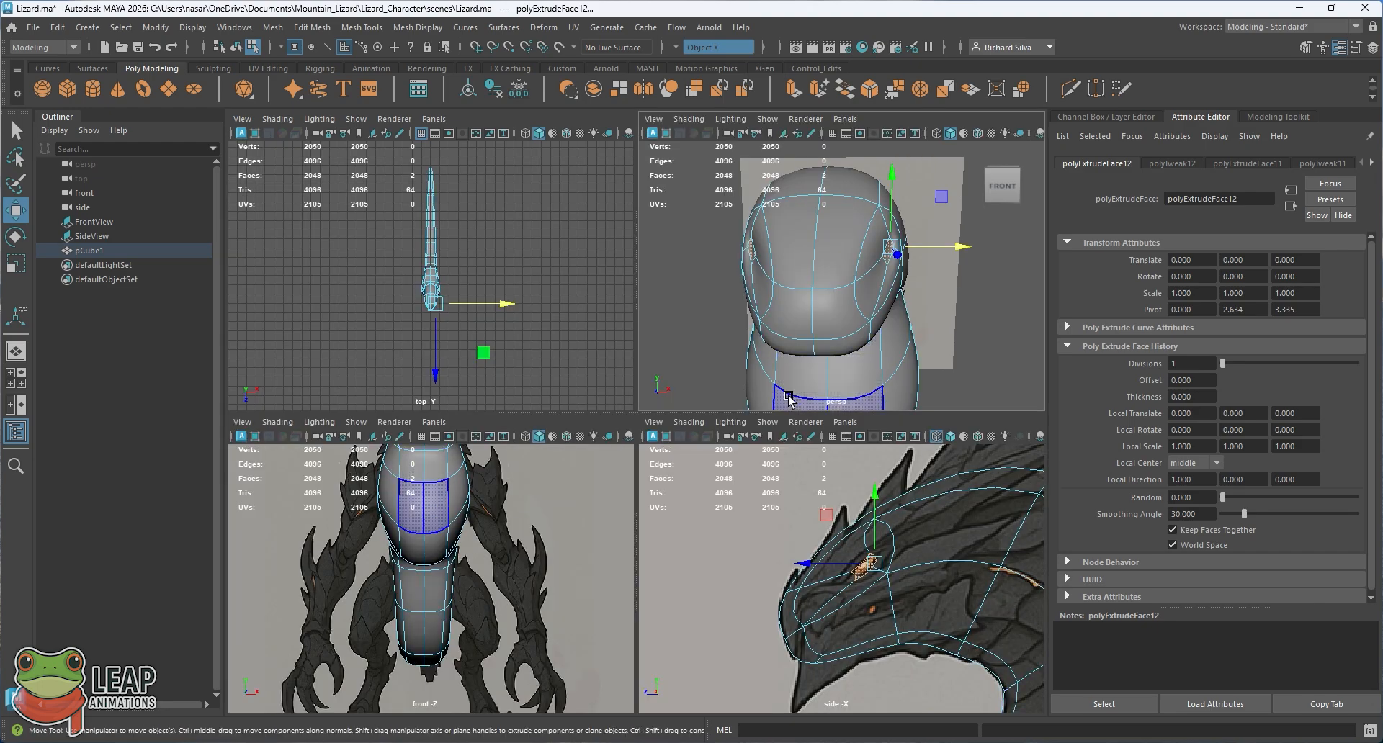
{"action": "key", "text": "space"}
{"action": "left_click_drag", "start_coordinate": [806, 367], "coordinate": [777, 380]}
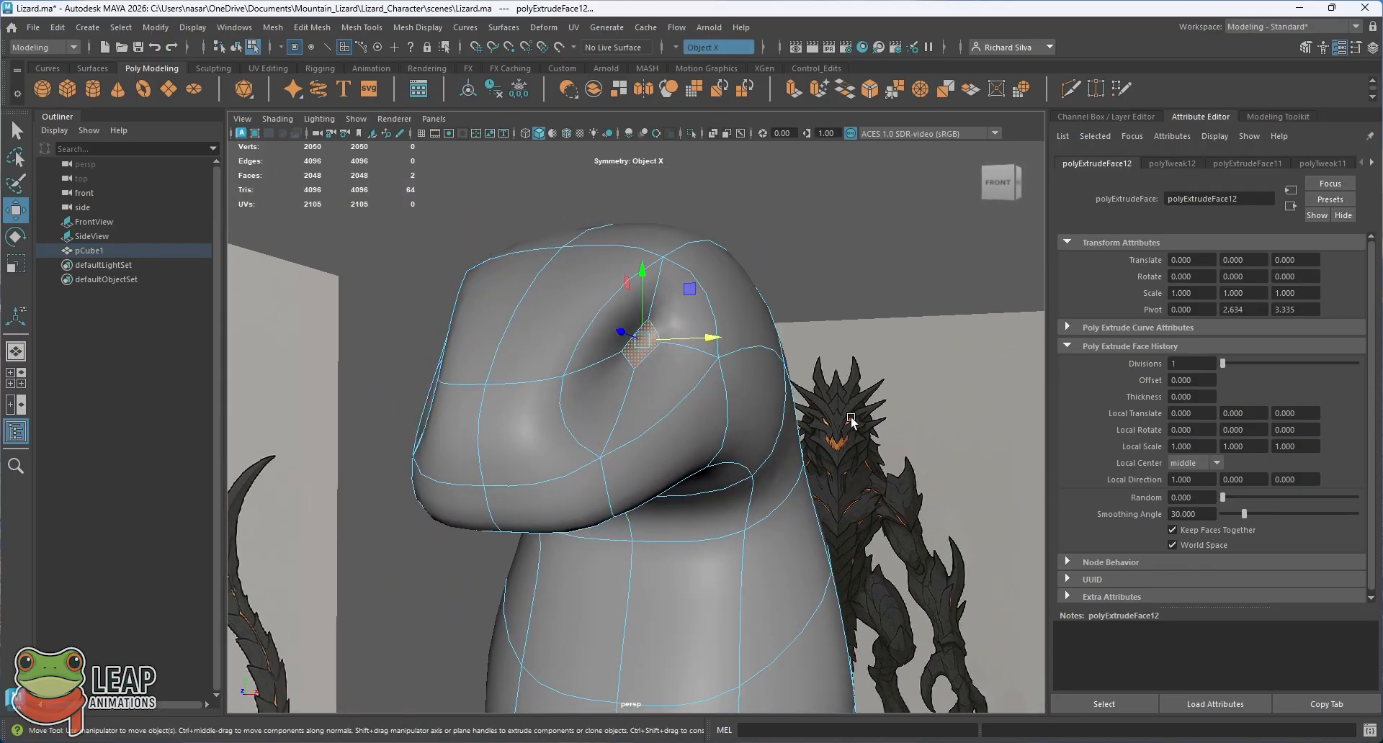
{"action": "left_click_drag", "start_coordinate": [857, 401], "coordinate": [821, 387], "text": "alt"}
{"action": "mouse_move", "coordinate": [727, 358]}
{"action": "left_mouse_down", "text": "alt"}
{"action": "mouse_move", "coordinate": [756, 370]}
{"action": "mouse_move", "coordinate": [796, 346]}
{"action": "mouse_move", "coordinate": [620, 367]}
{"action": "mouse_move", "coordinate": [742, 365]}
{"action": "mouse_move", "coordinate": [741, 379]}
{"action": "mouse_move", "coordinate": [773, 386]}
{"action": "mouse_move", "coordinate": [736, 373]}
{"action": "left_mouse_up", "text": "alt"}
Align the recessed eye faces with the reference eyes in the front view using wireframe display, and restore shaded display
{"action": "key", "text": "space"}
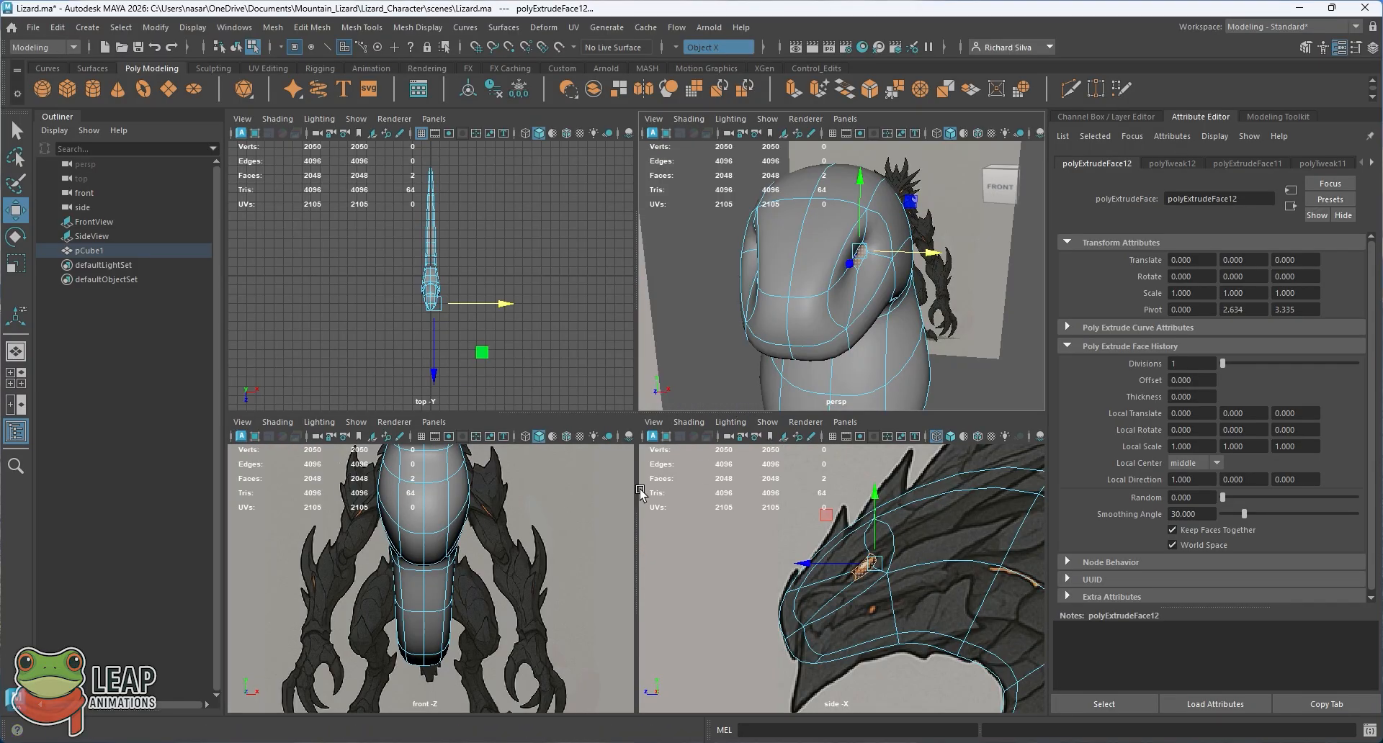
{"action": "key", "text": "space"}
{"action": "scroll", "coordinate": [623, 427], "scroll_direction": "up", "scroll_amount": 5}
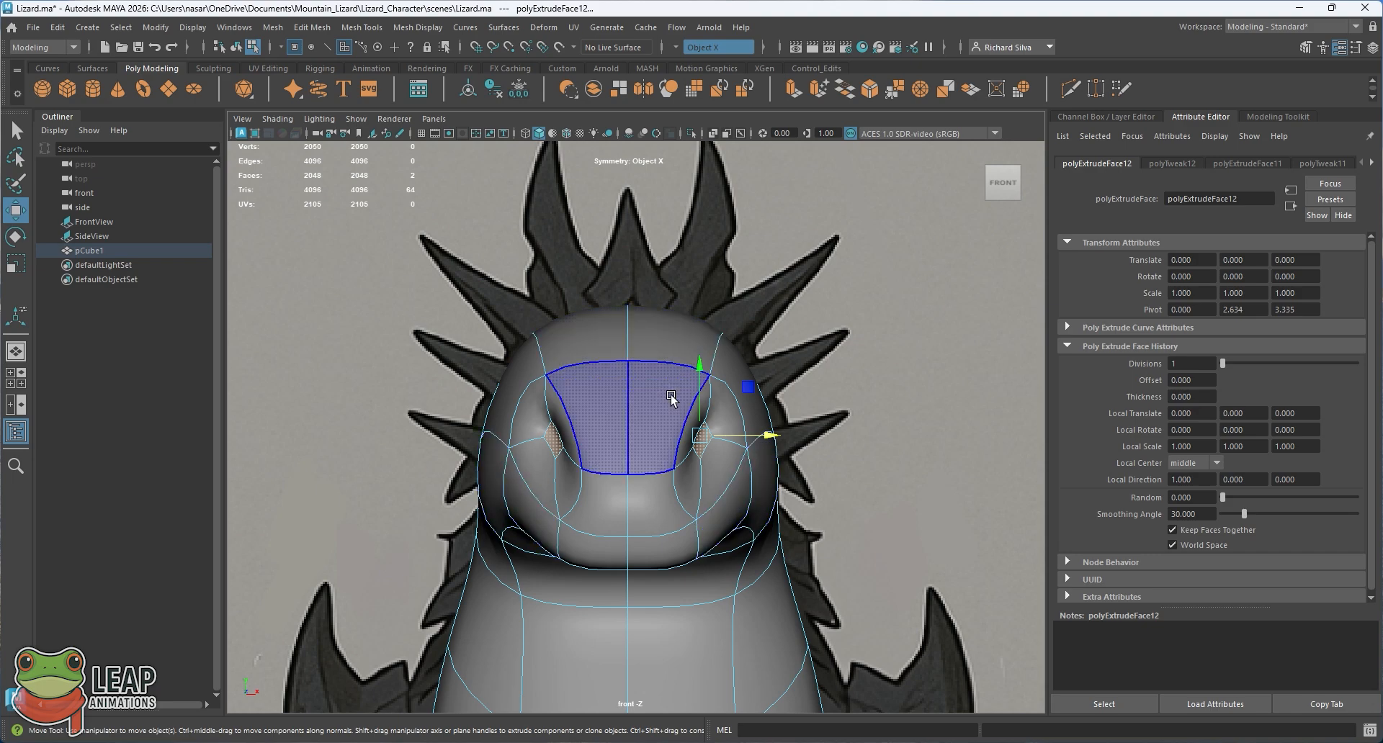
{"action": "left_click", "coordinate": [524, 132]}
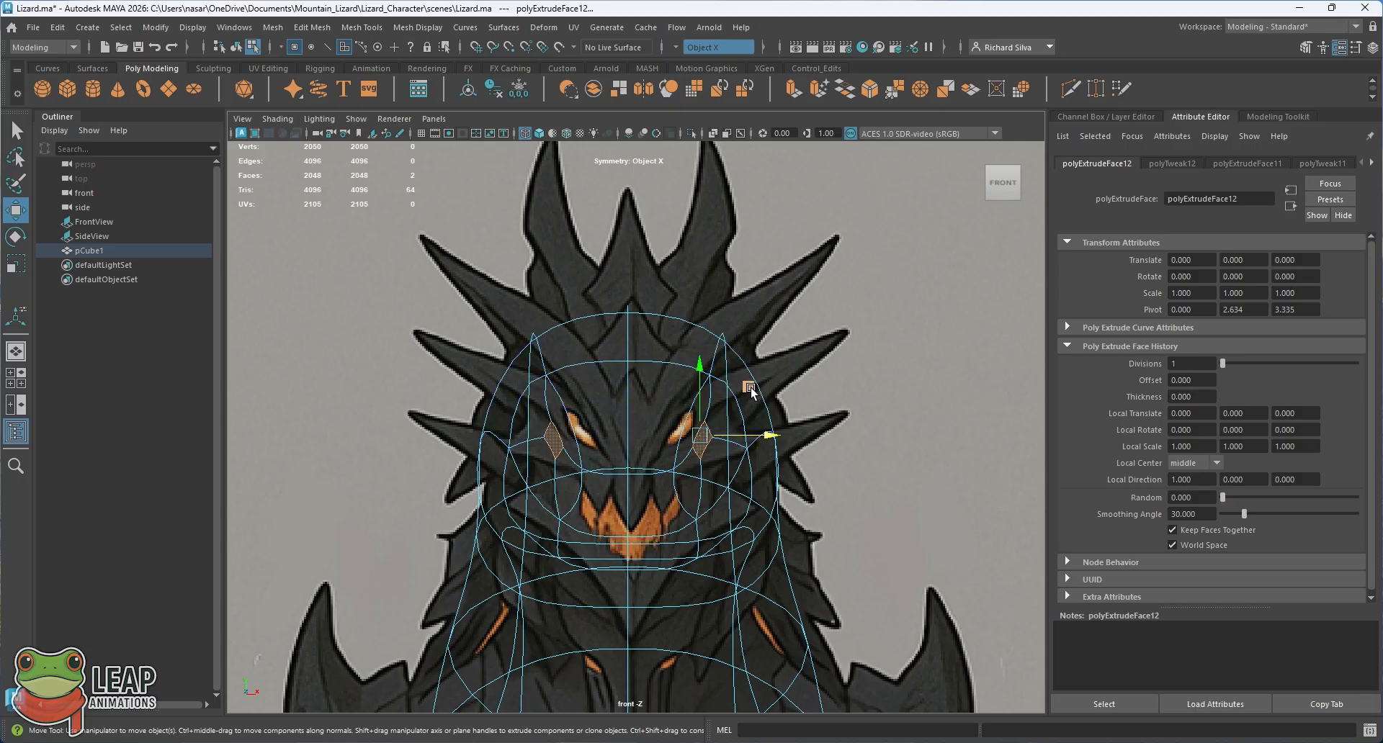
{"action": "left_click_drag", "start_coordinate": [747, 388], "coordinate": [730, 375]}
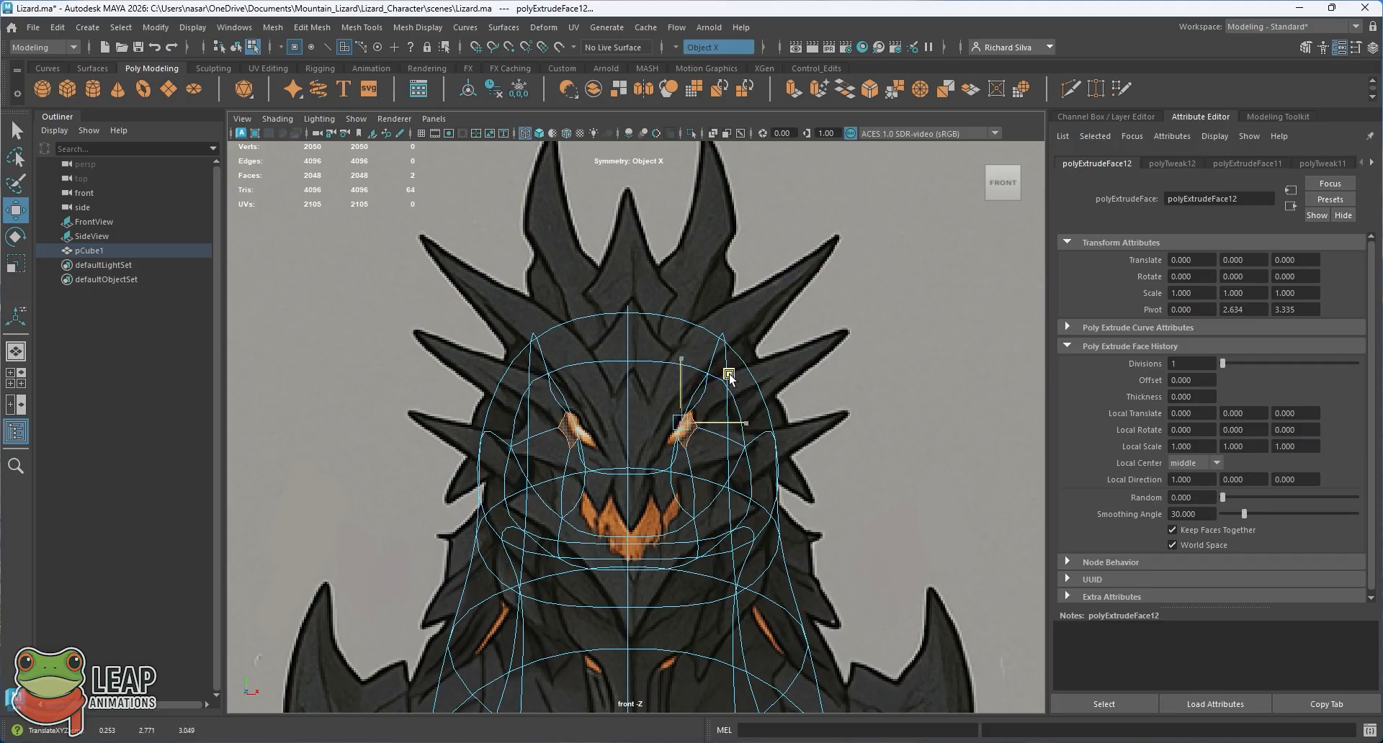
{"action": "left_click", "coordinate": [540, 135]}
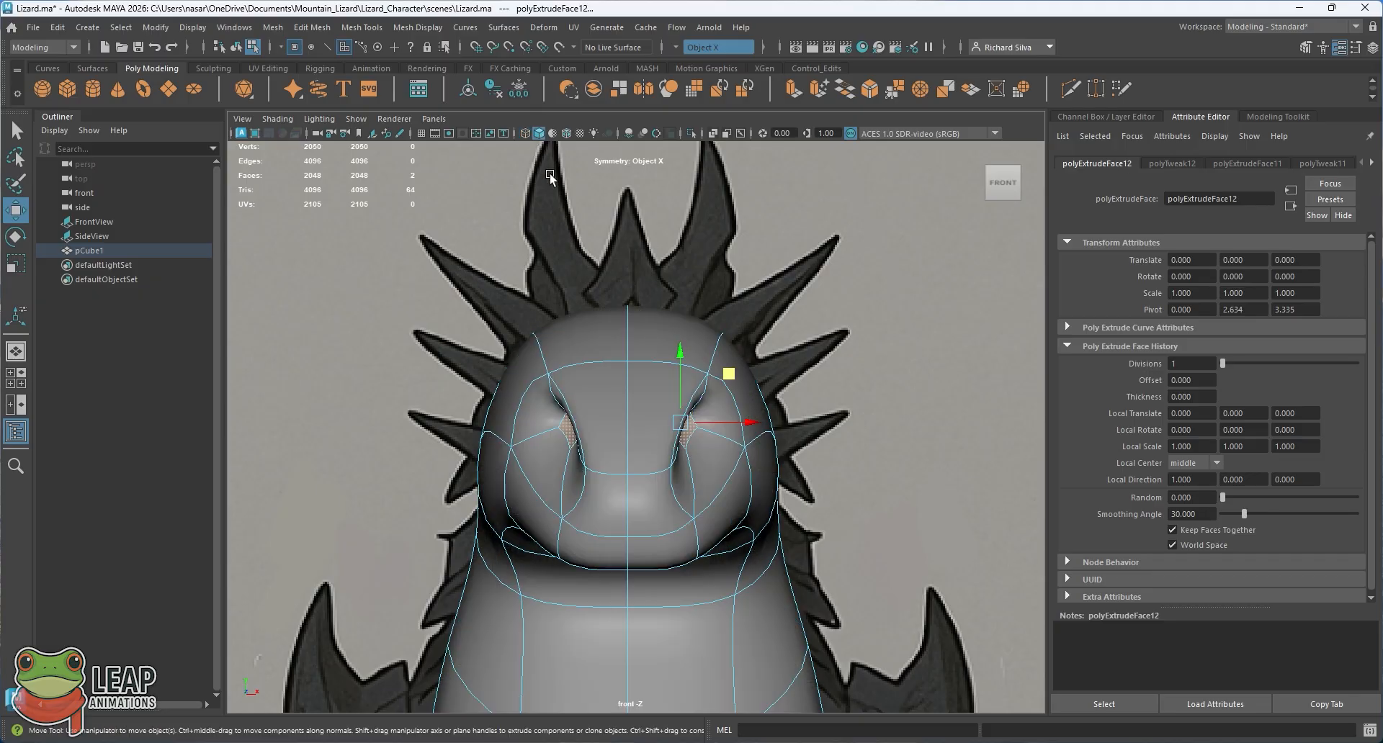
Examine the recessed eye area in perspective from several angles, comparing the unsmoothed and smoothed mesh against the reference
{"action": "key", "text": "space"}
{"action": "key", "text": "space"}
{"action": "left_click_drag", "start_coordinate": [710, 382], "coordinate": [651, 410], "text": "alt"}
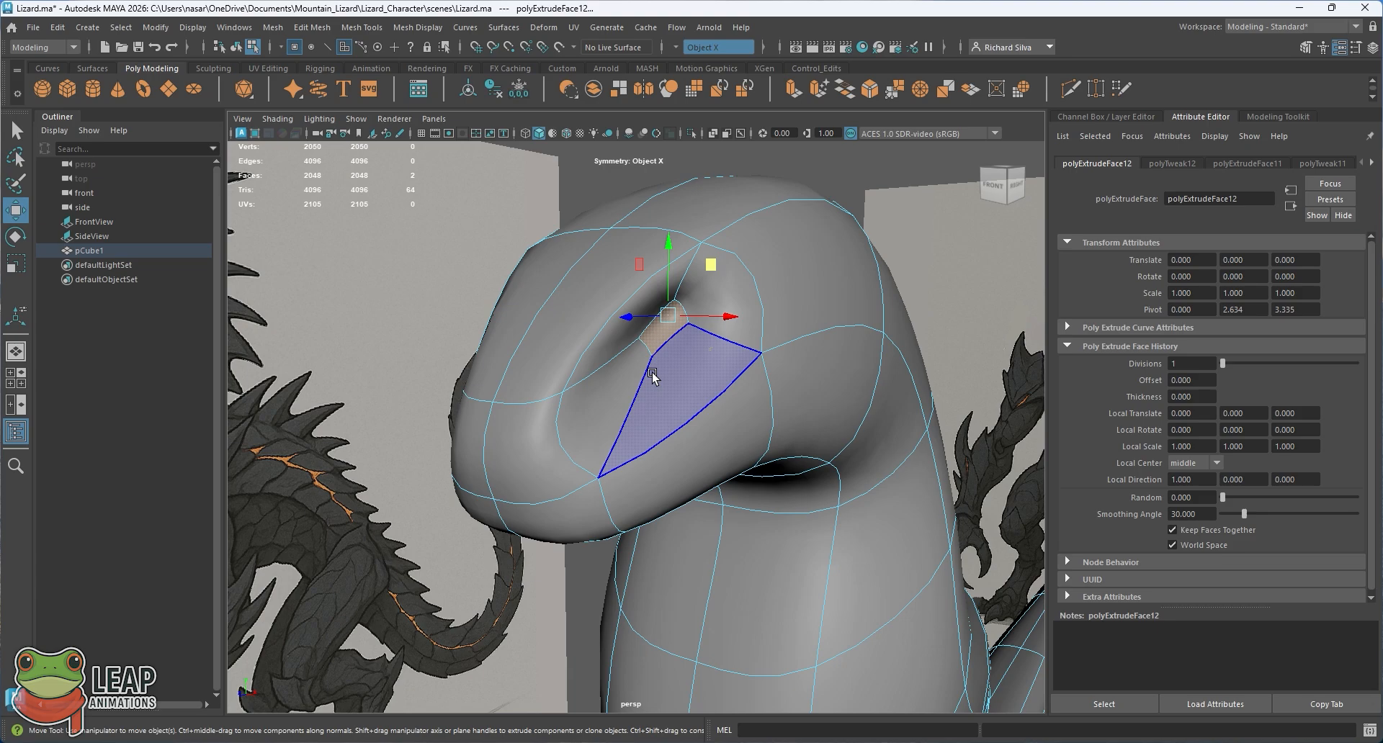
{"action": "left_click_drag", "start_coordinate": [653, 376], "coordinate": [634, 425], "text": "alt"}
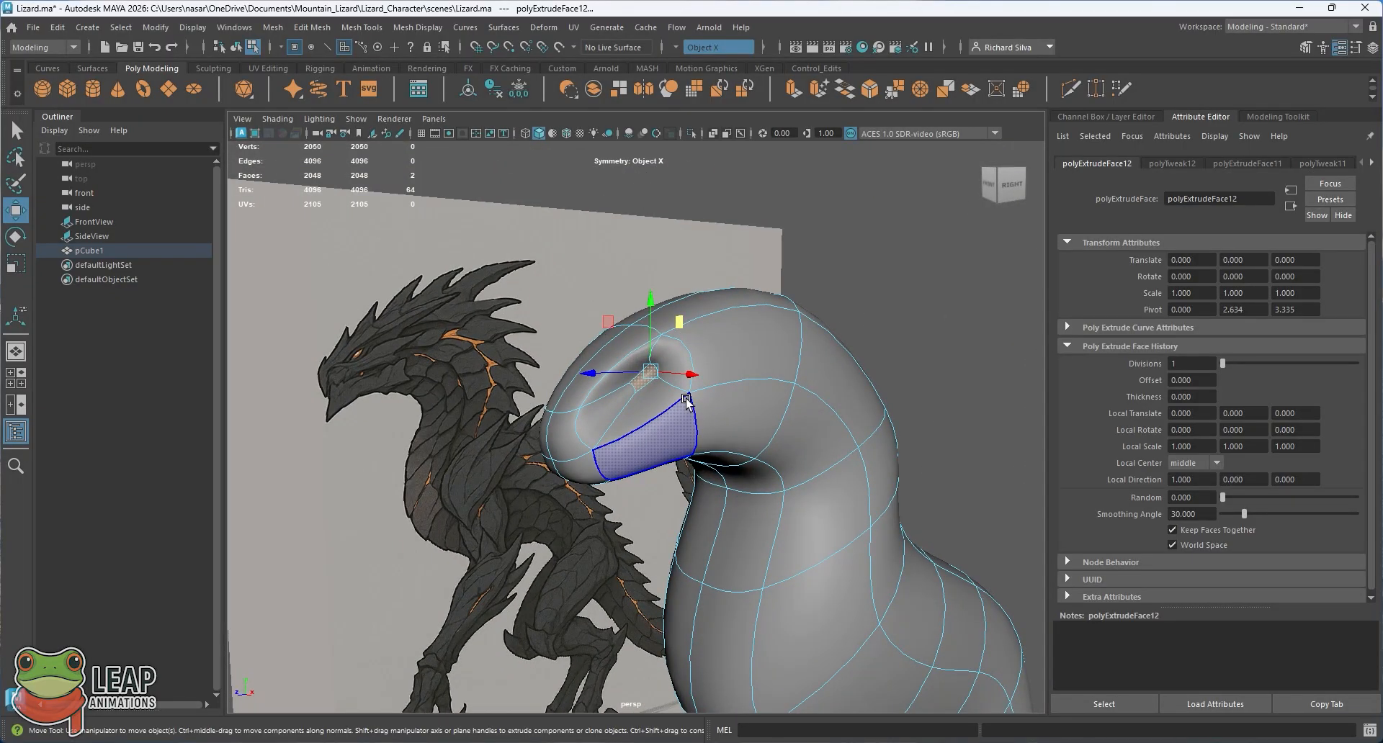
{"action": "mouse_move", "coordinate": [725, 401]}
{"action": "left_mouse_down", "text": "alt"}
{"action": "mouse_move", "coordinate": [732, 421]}
{"action": "mouse_move", "coordinate": [774, 392]}
{"action": "left_mouse_up", "text": "alt"}
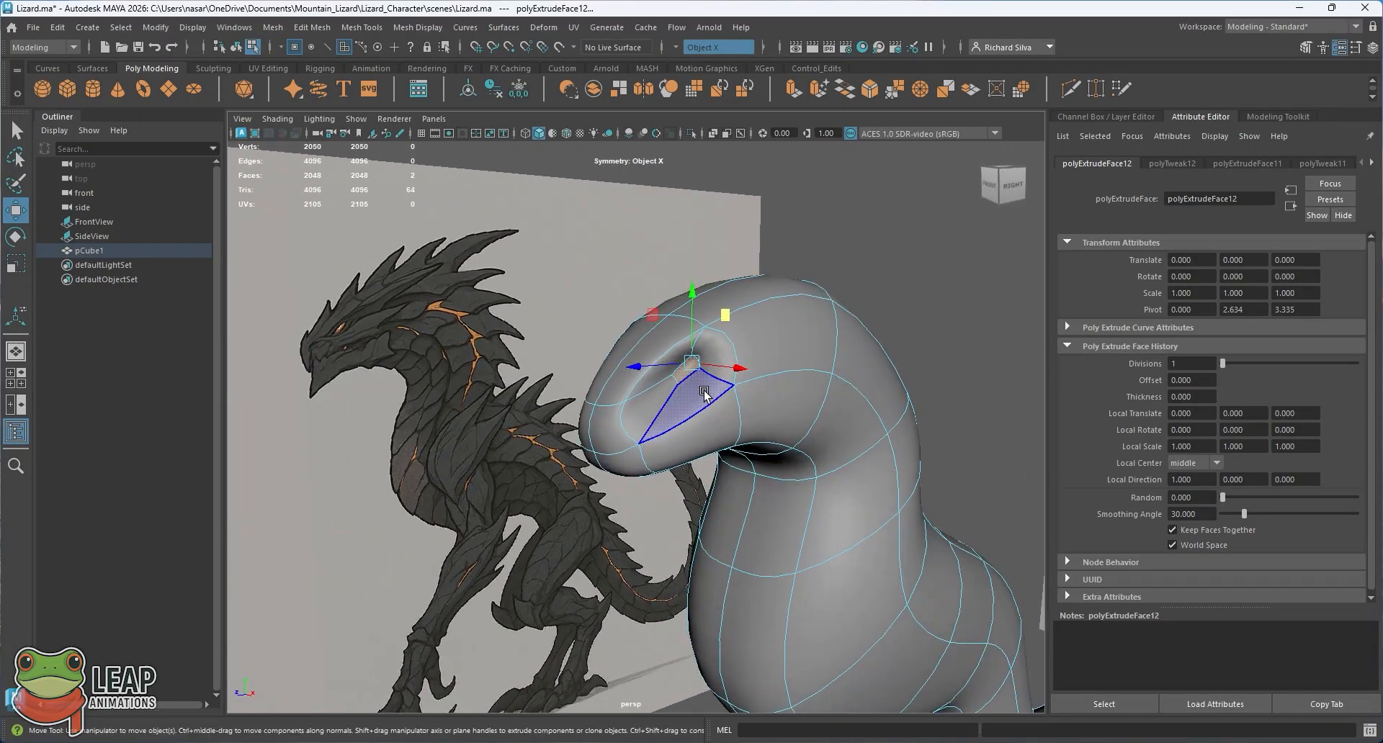
{"action": "key", "text": "space"}
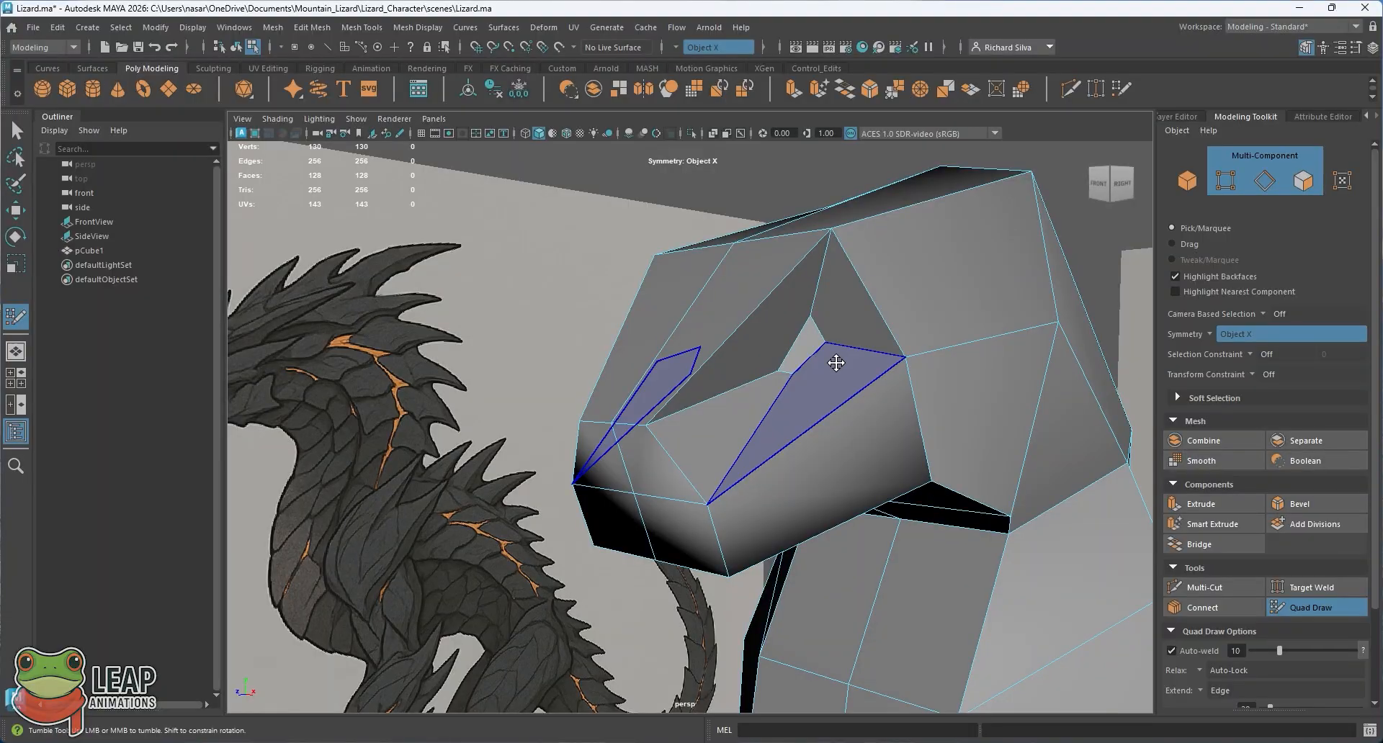
{"action": "mouse_move", "coordinate": [818, 355]}
{"action": "left_mouse_down", "text": "alt"}
{"action": "mouse_move", "coordinate": [809, 331]}
{"action": "mouse_move", "coordinate": [806, 342]}
{"action": "mouse_move", "coordinate": [834, 338]}
{"action": "left_mouse_up", "text": "alt"}
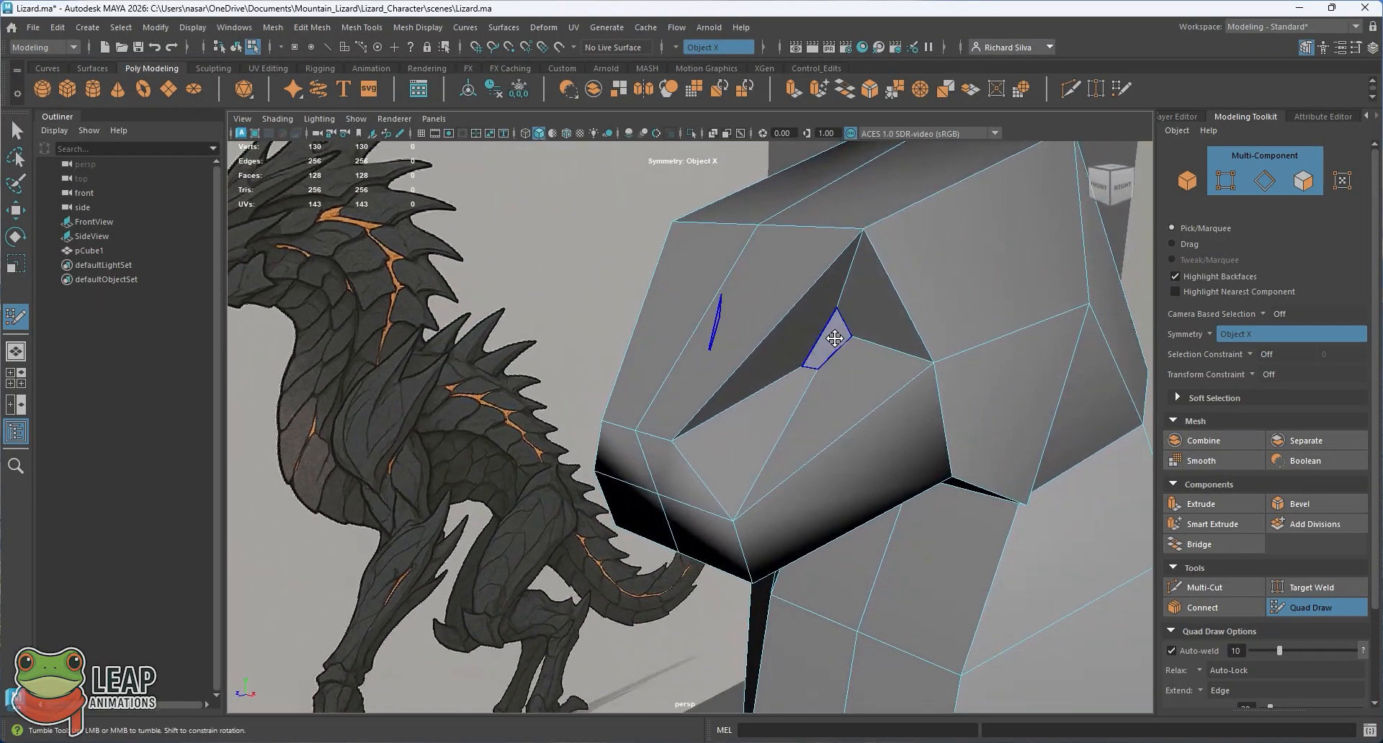
{"action": "key", "text": "3"}
{"action": "key", "text": "1"}
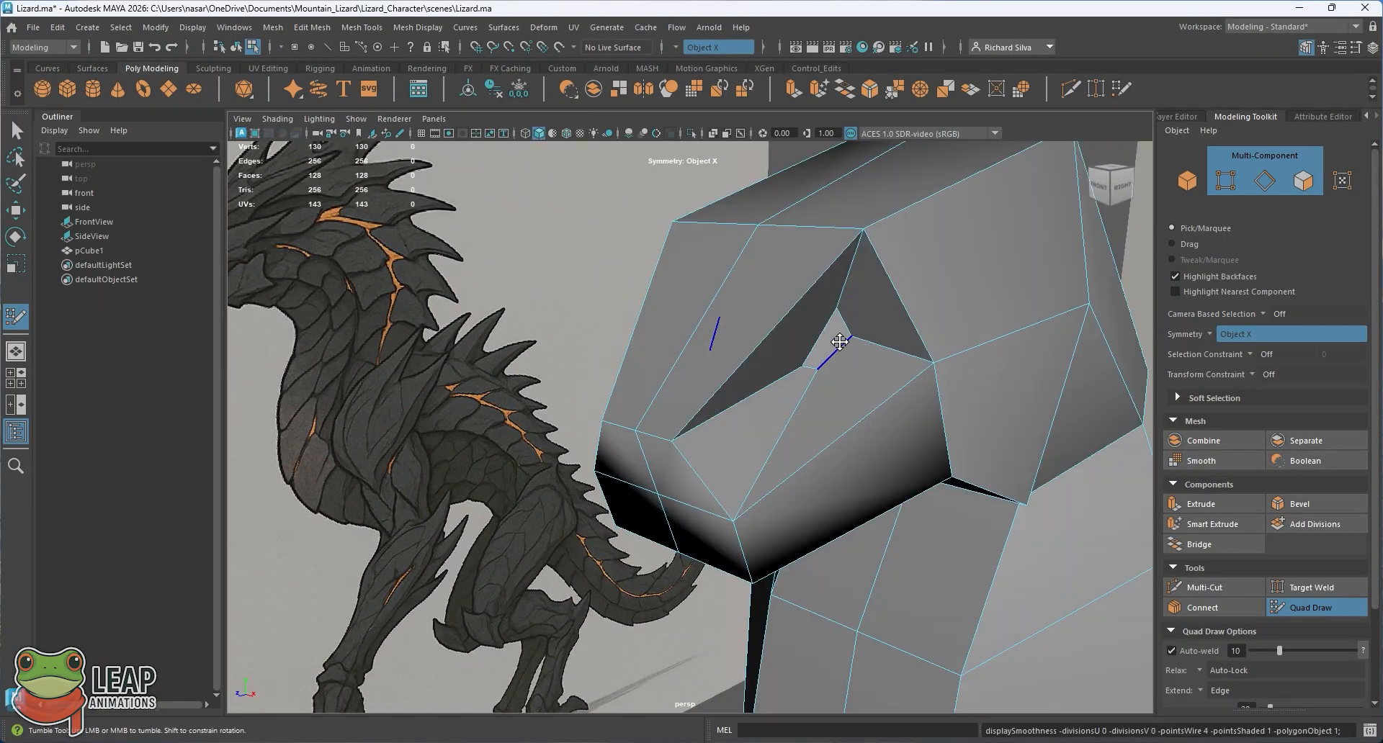
{"action": "left_click_drag", "start_coordinate": [839, 336], "coordinate": [815, 308], "text": "alt"}
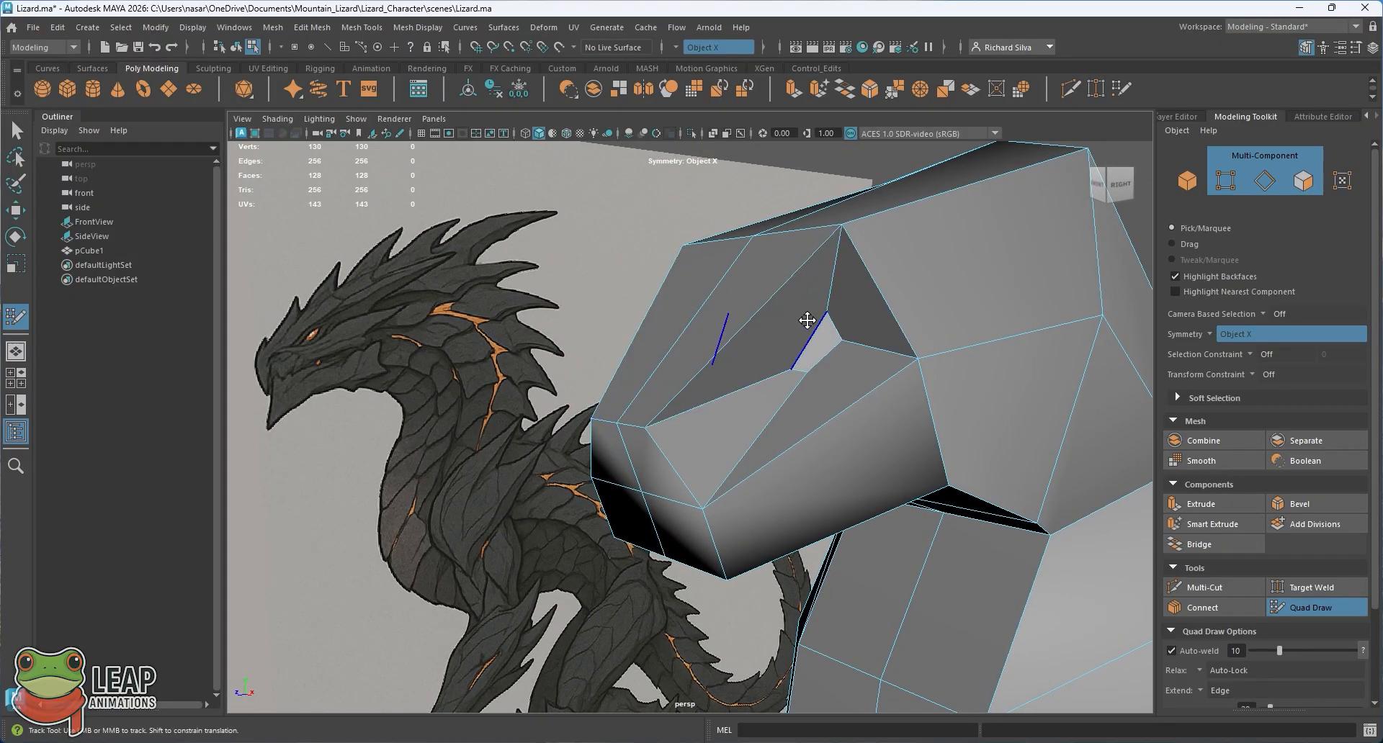
{"action": "key", "text": "3"}
{"action": "key", "text": "1"}
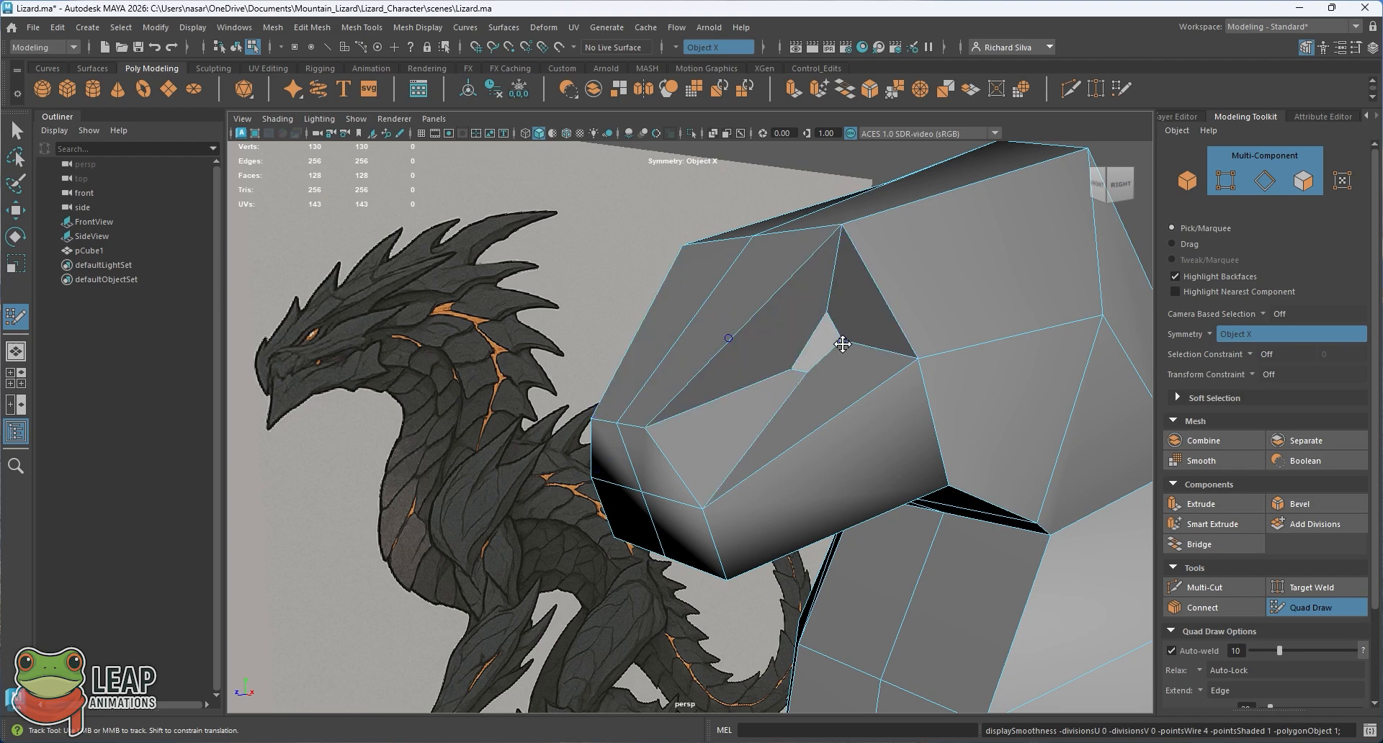
{"action": "mouse_move", "coordinate": [845, 373]}
{"action": "left_mouse_down", "text": "alt"}
{"action": "mouse_move", "coordinate": [873, 364]}
{"action": "mouse_move", "coordinate": [844, 373]}
{"action": "left_mouse_up", "text": "alt"}
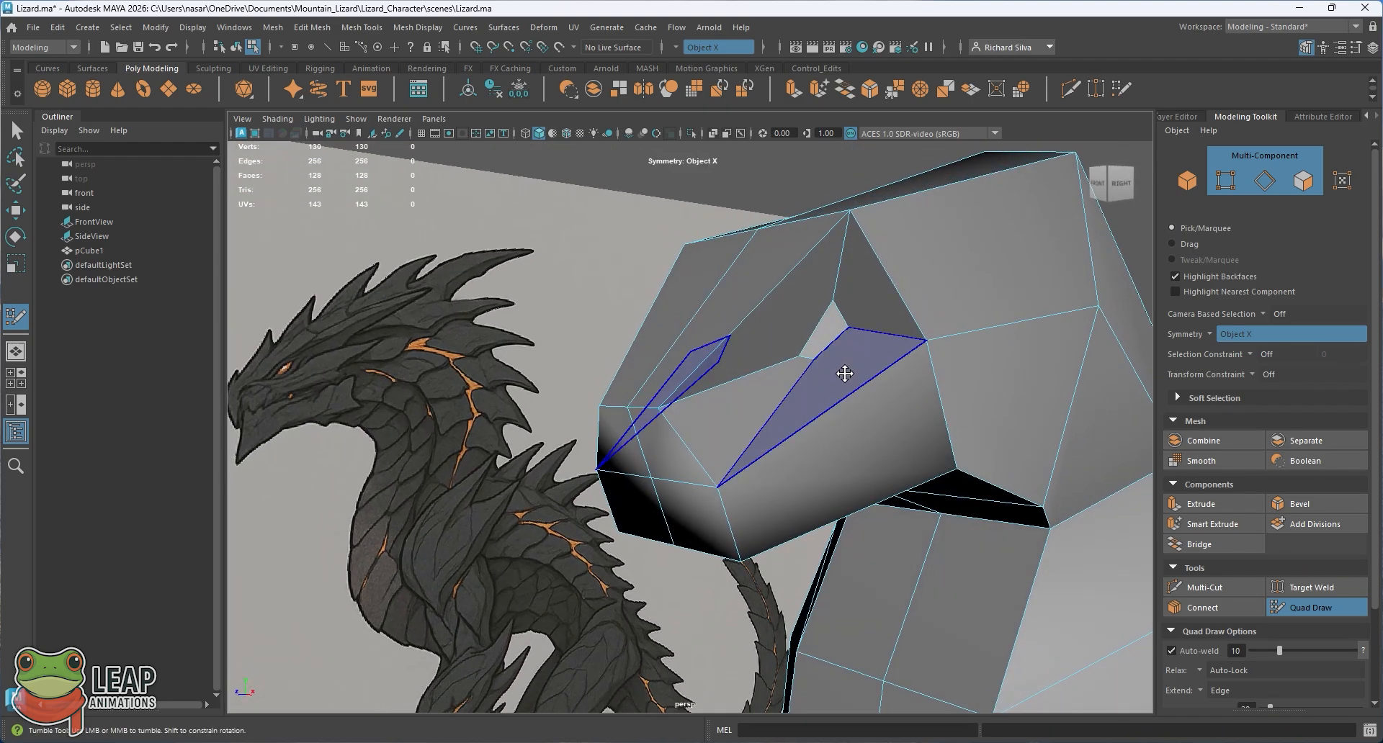
{"action": "key", "text": "3"}
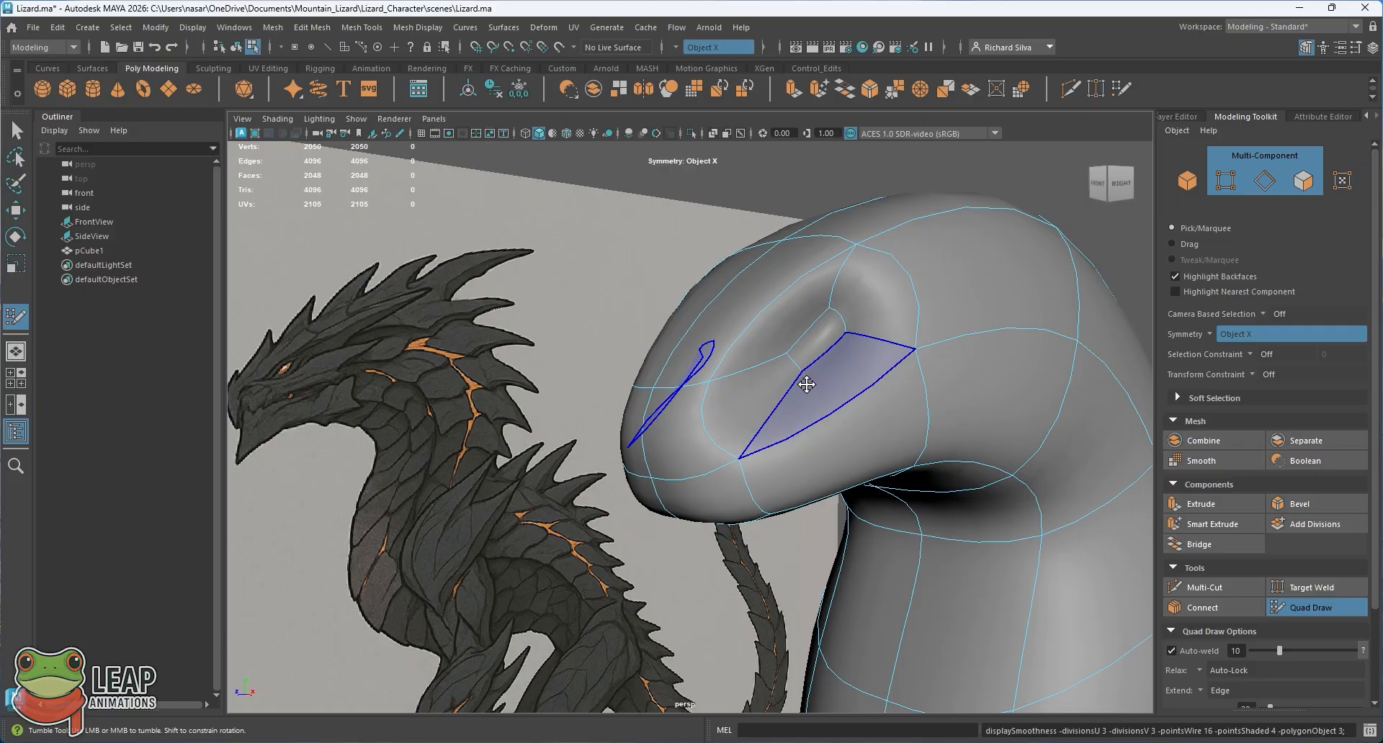
Select the recessed eye faces in the side view and move them slightly back over the reference eye
{"action": "key", "text": "space"}
{"action": "left_click_drag", "start_coordinate": [806, 391], "coordinate": [872, 403]}
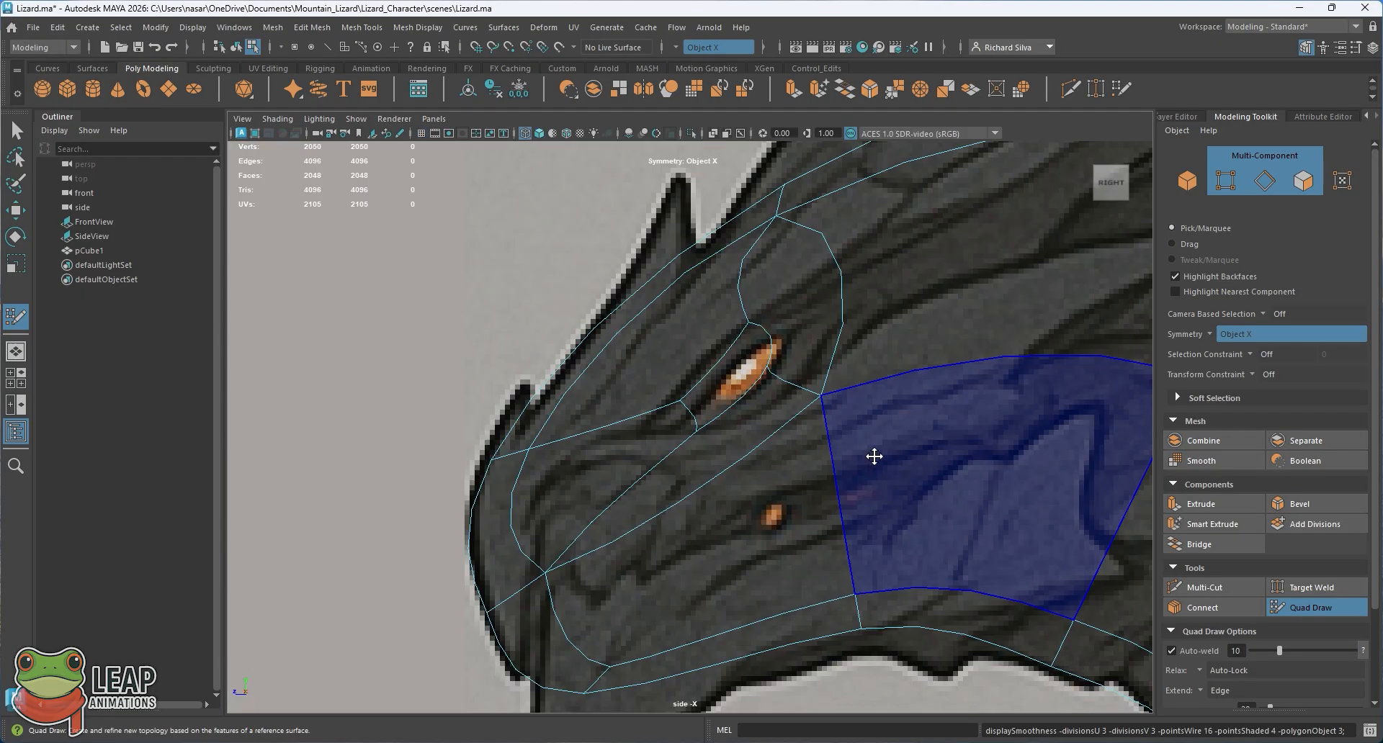
{"action": "middle_click_drag", "start_coordinate": [739, 378], "coordinate": [755, 385], "text": "alt"}
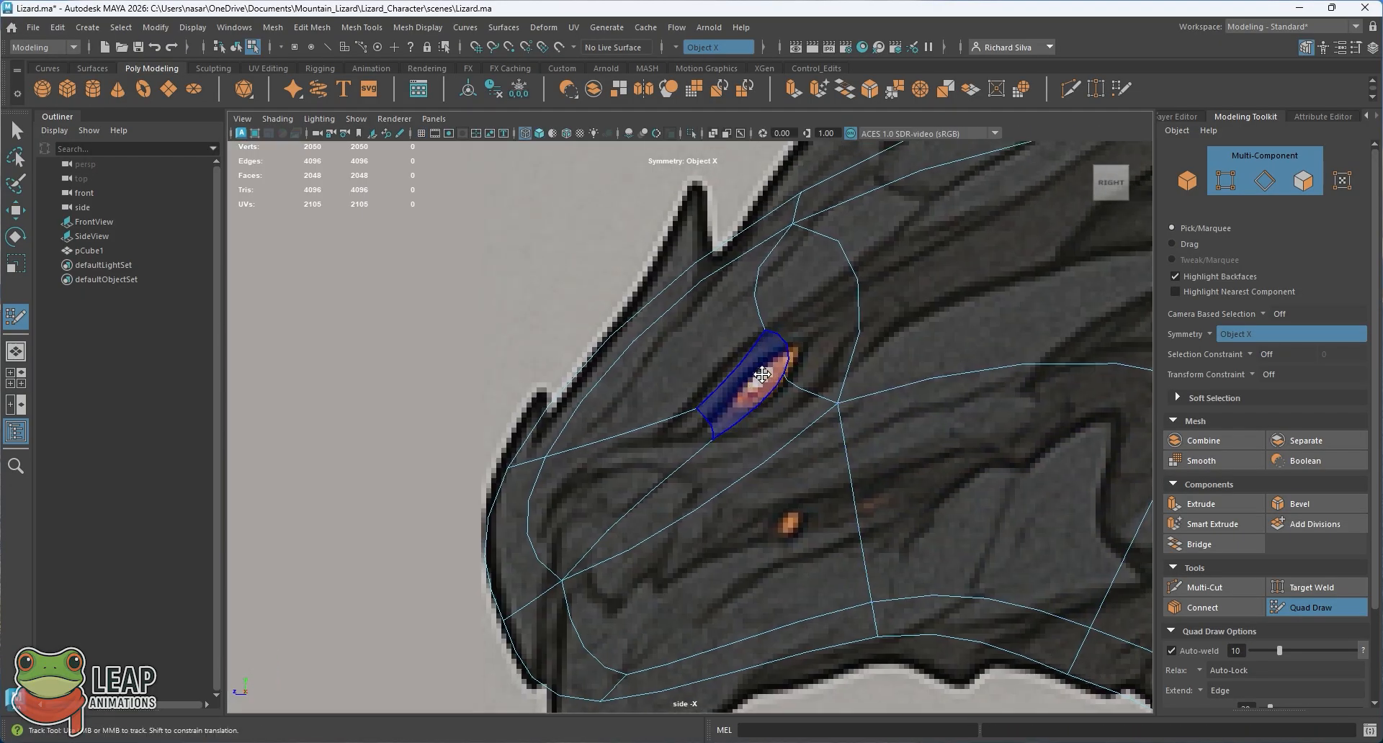
{"action": "key", "text": "q"}
{"action": "right_click", "coordinate": [757, 366]}
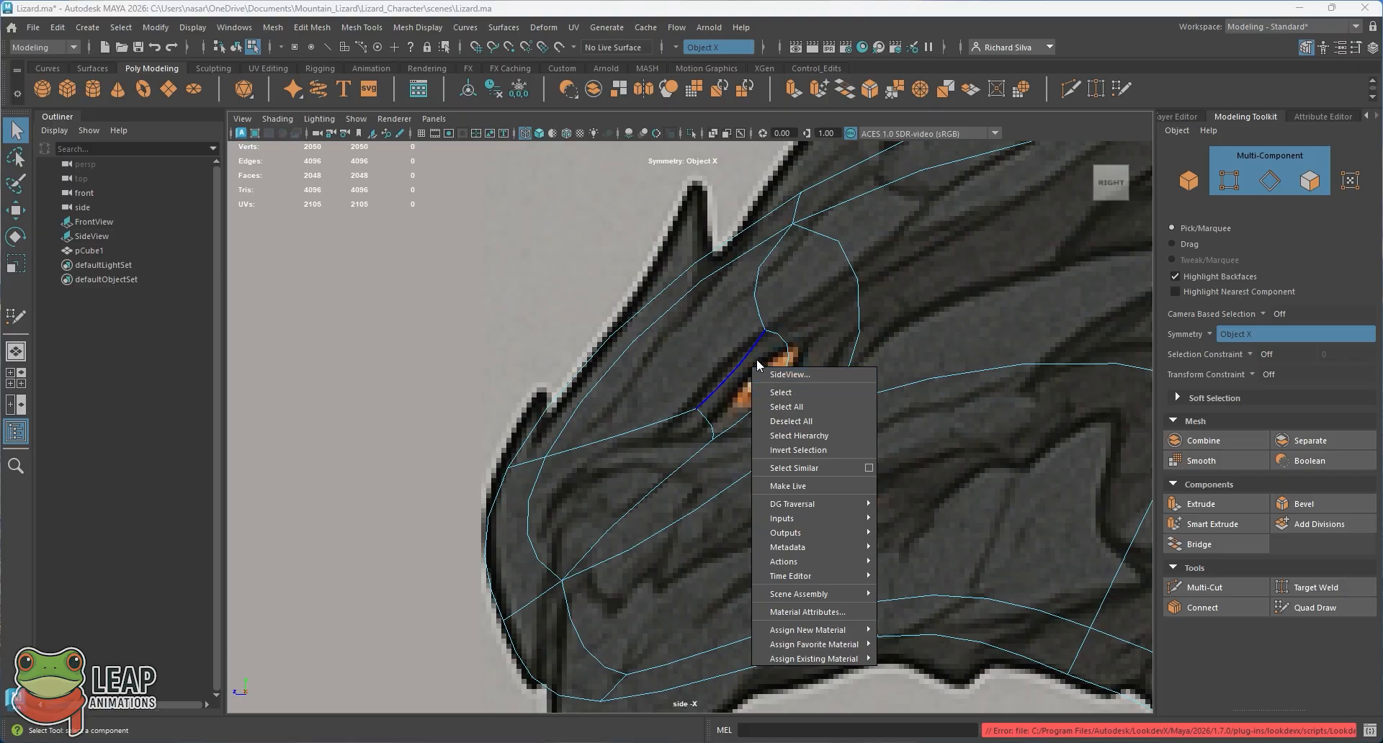
{"action": "left_click", "coordinate": [752, 356]}
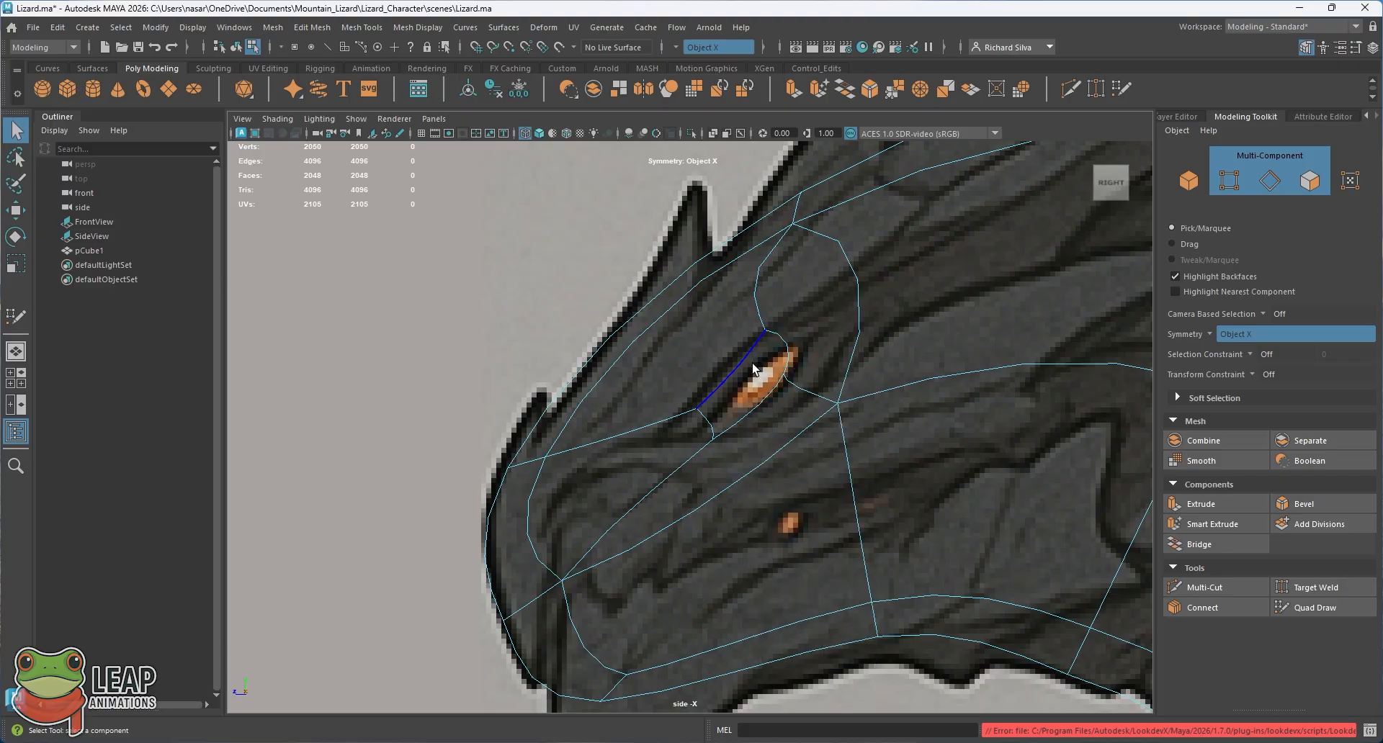
{"action": "right_click", "coordinate": [753, 366]}
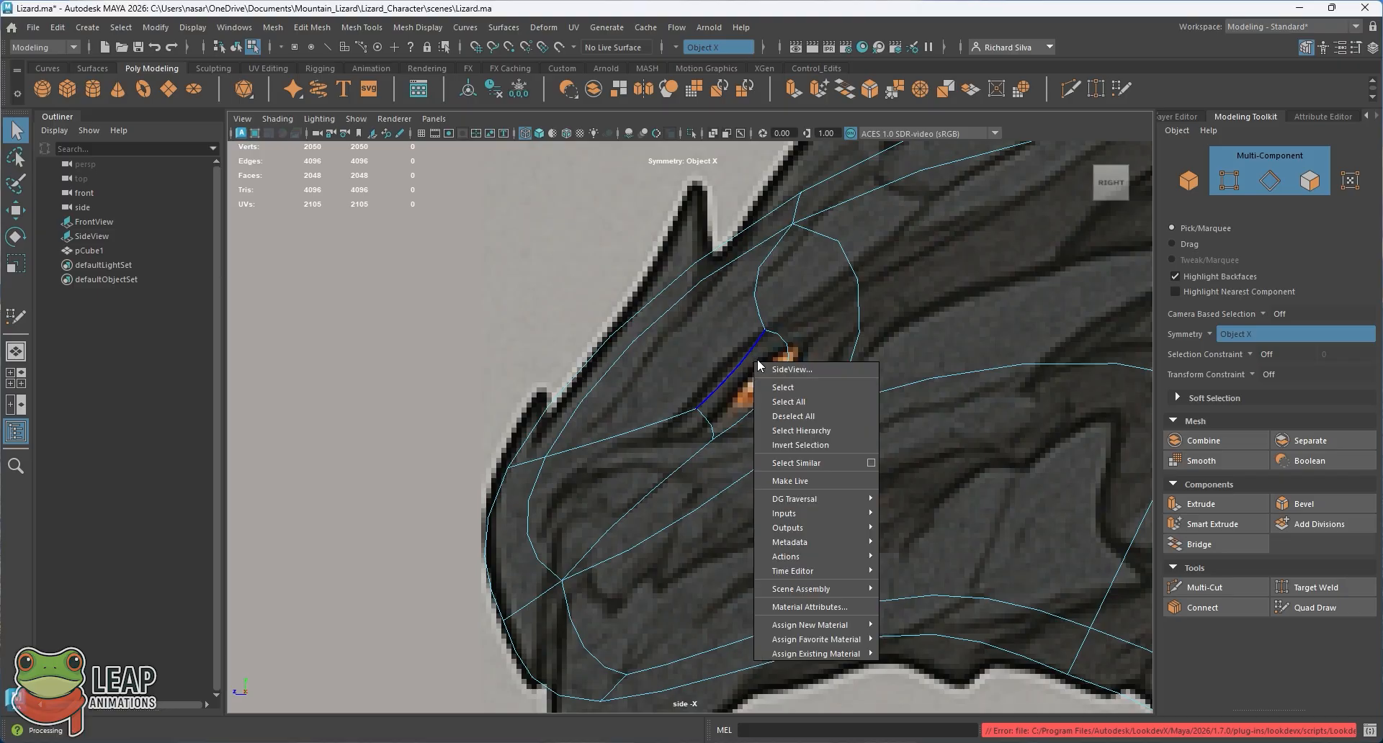
{"action": "left_click", "coordinate": [748, 363]}
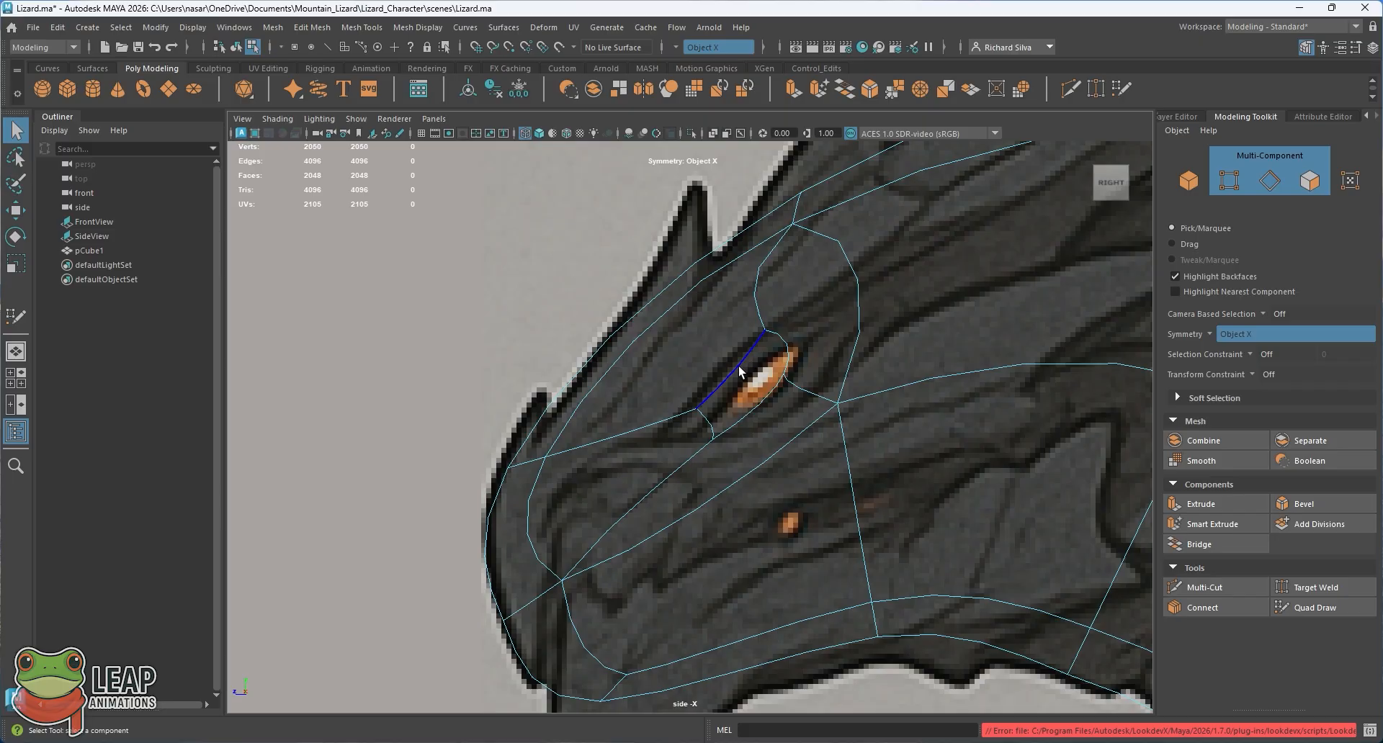
{"action": "right_click_drag", "start_coordinate": [749, 332], "coordinate": [754, 367]}
{"action": "left_click", "coordinate": [760, 378]}
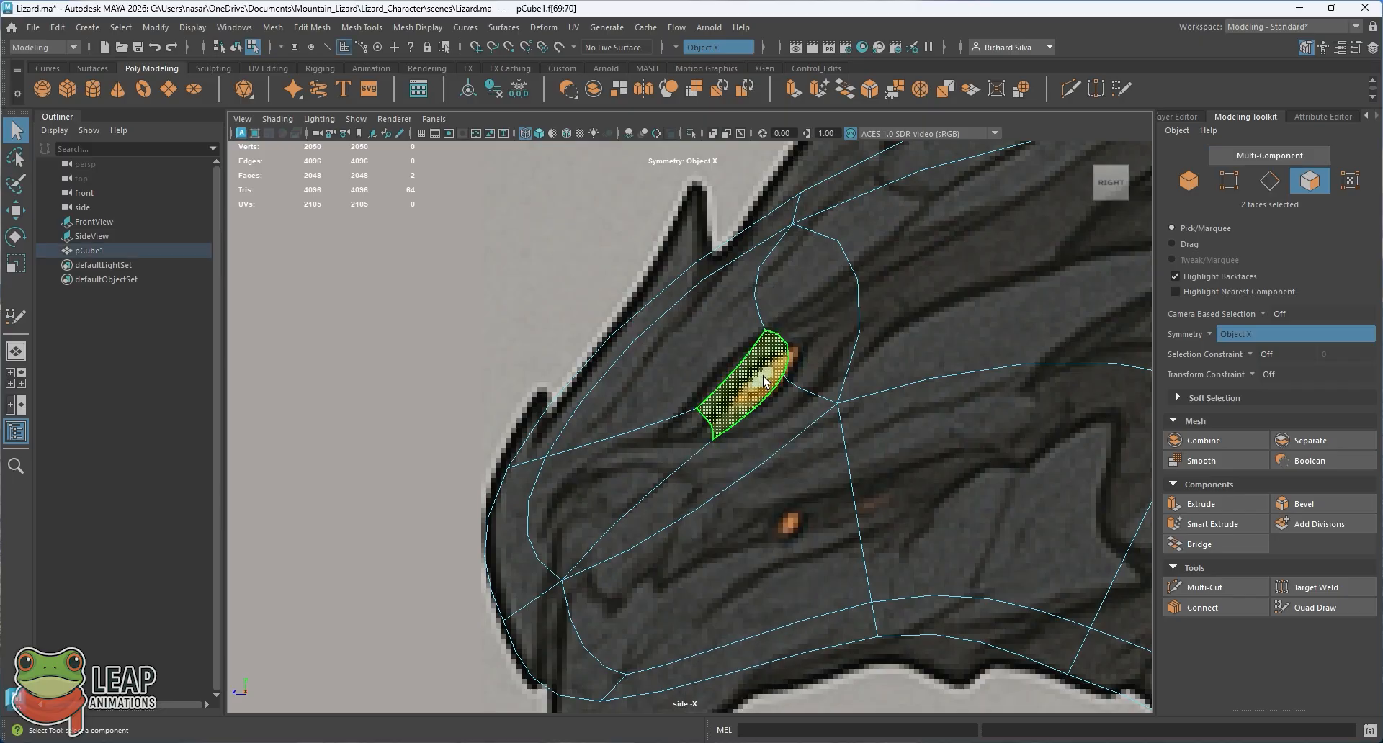
{"action": "key", "text": "w"}
{"action": "left_click_drag", "start_coordinate": [728, 319], "coordinate": [740, 320]}
Extrude the selected eye faces on the smoothed head to add an inner loop inside the eye socket
{"action": "key", "text": "space"}
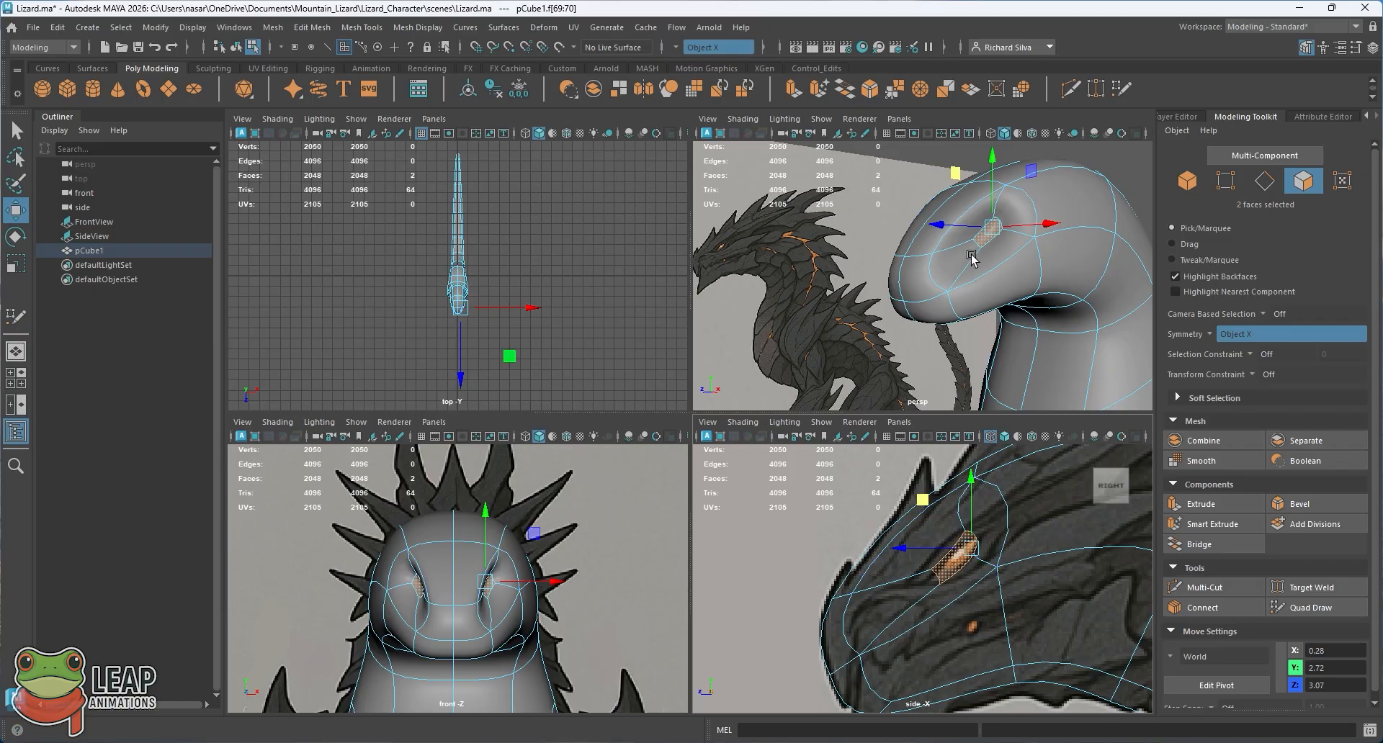
{"action": "key", "text": "space"}
{"action": "left_click_drag", "start_coordinate": [867, 355], "coordinate": [821, 375], "text": "alt"}
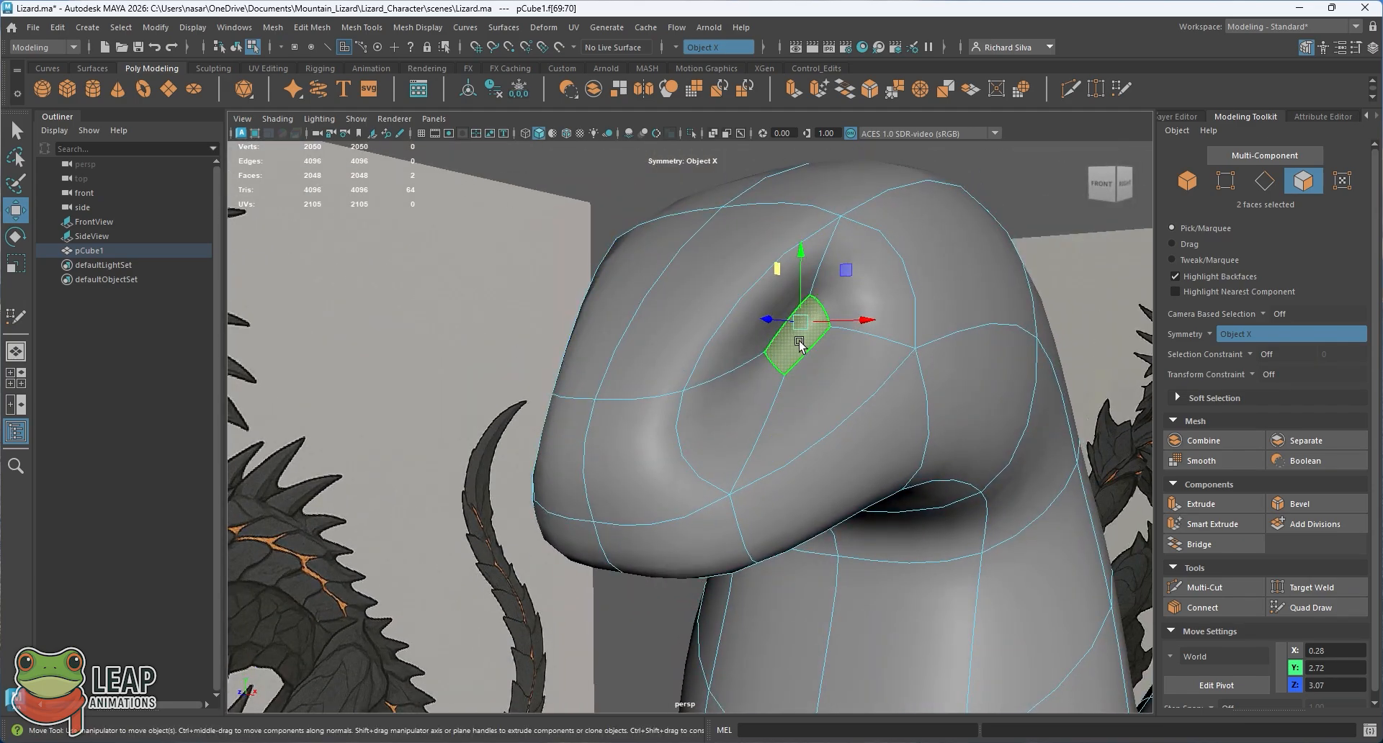
{"action": "left_click", "coordinate": [361, 28]}
{"action": "mouse_move", "coordinate": [413, 29]}
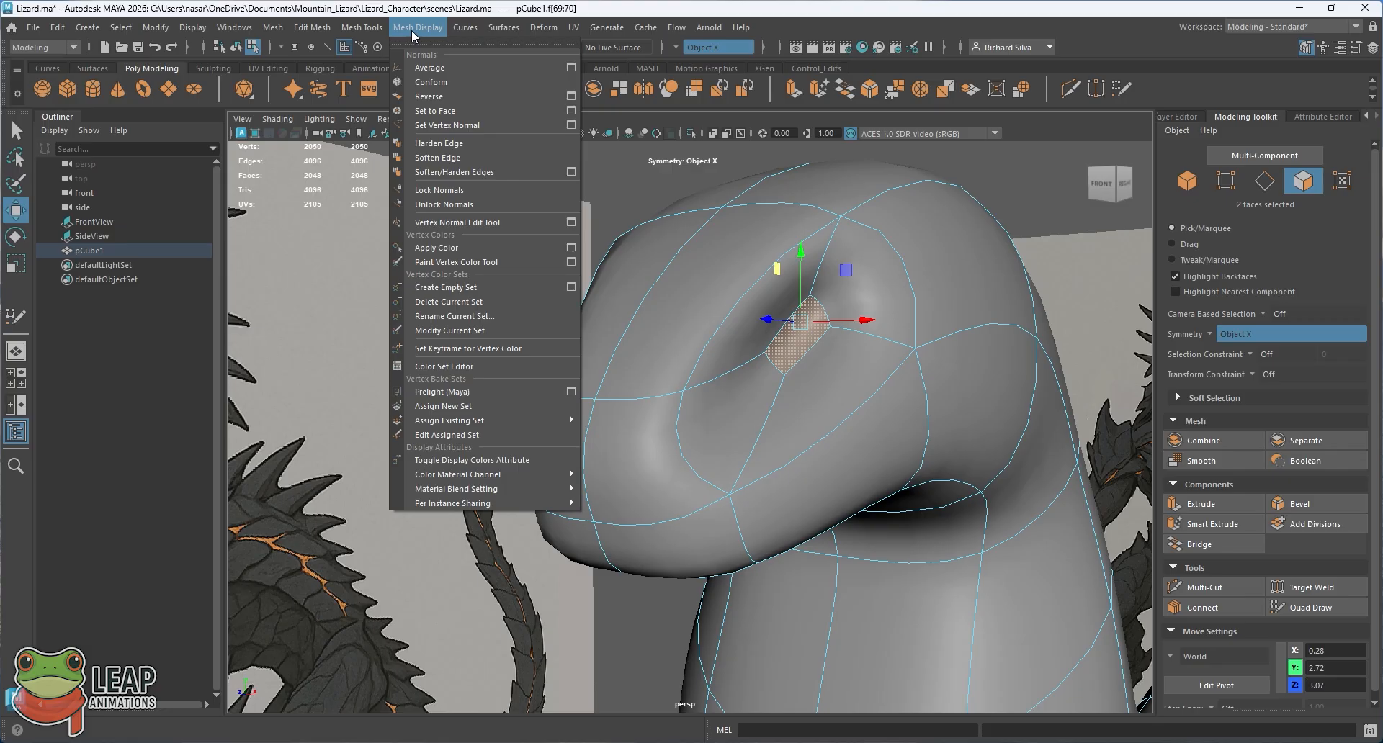
{"action": "mouse_move", "coordinate": [327, 30]}
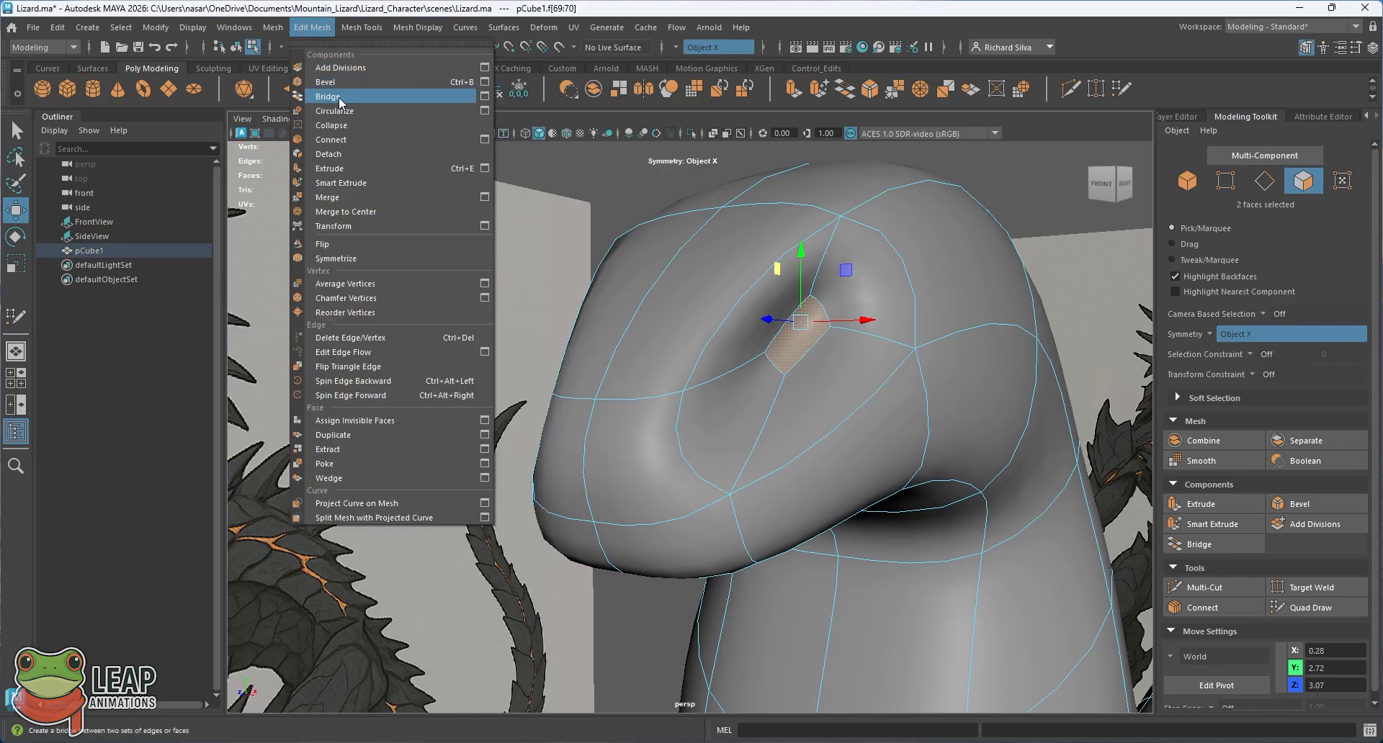
{"action": "left_click", "coordinate": [356, 167]}
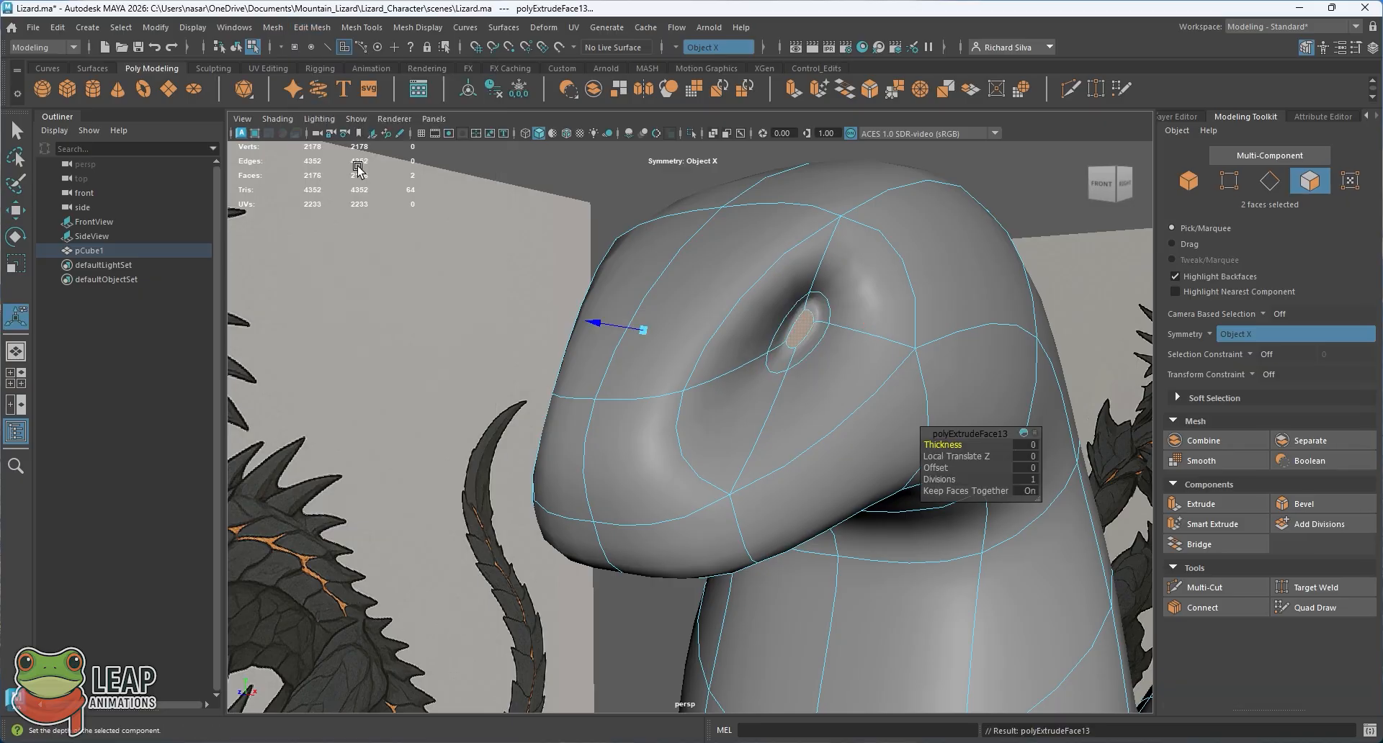
Move, rotate and scale the newly extruded inner eye faces in the side view to fit the reference eye's slanted outline
{"action": "key", "text": "space"}
{"action": "key", "text": "space"}
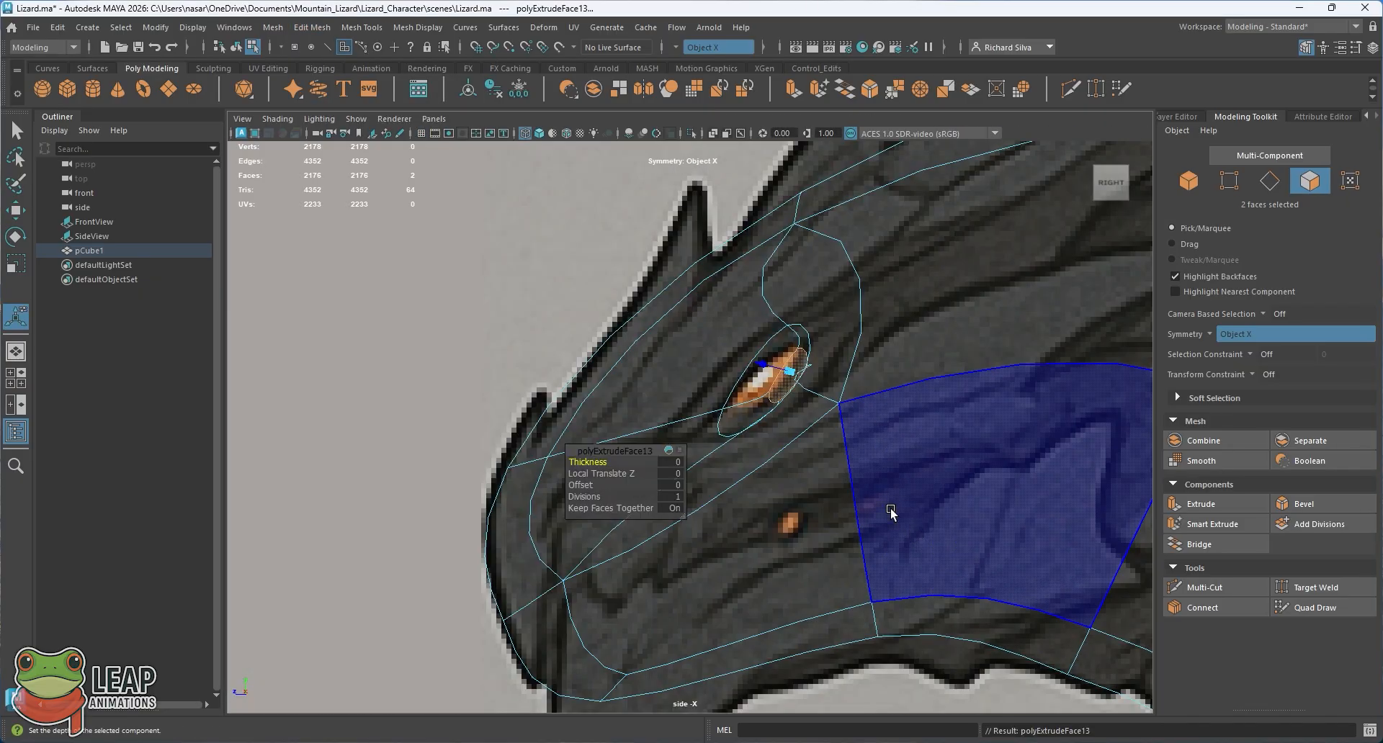
{"action": "scroll", "coordinate": [807, 375], "scroll_direction": "up", "scroll_amount": 6}
{"action": "key", "text": "w"}
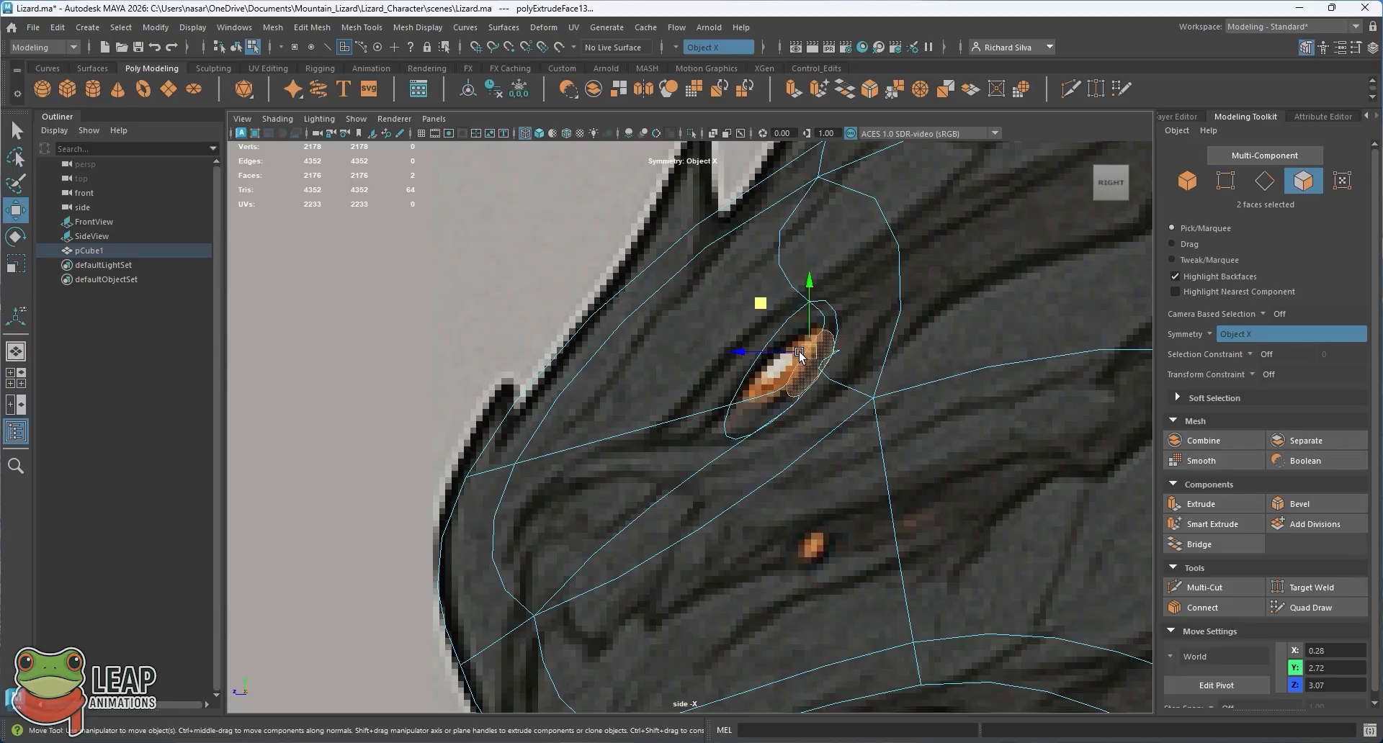
{"action": "left_click_drag", "start_coordinate": [761, 307], "coordinate": [729, 311]}
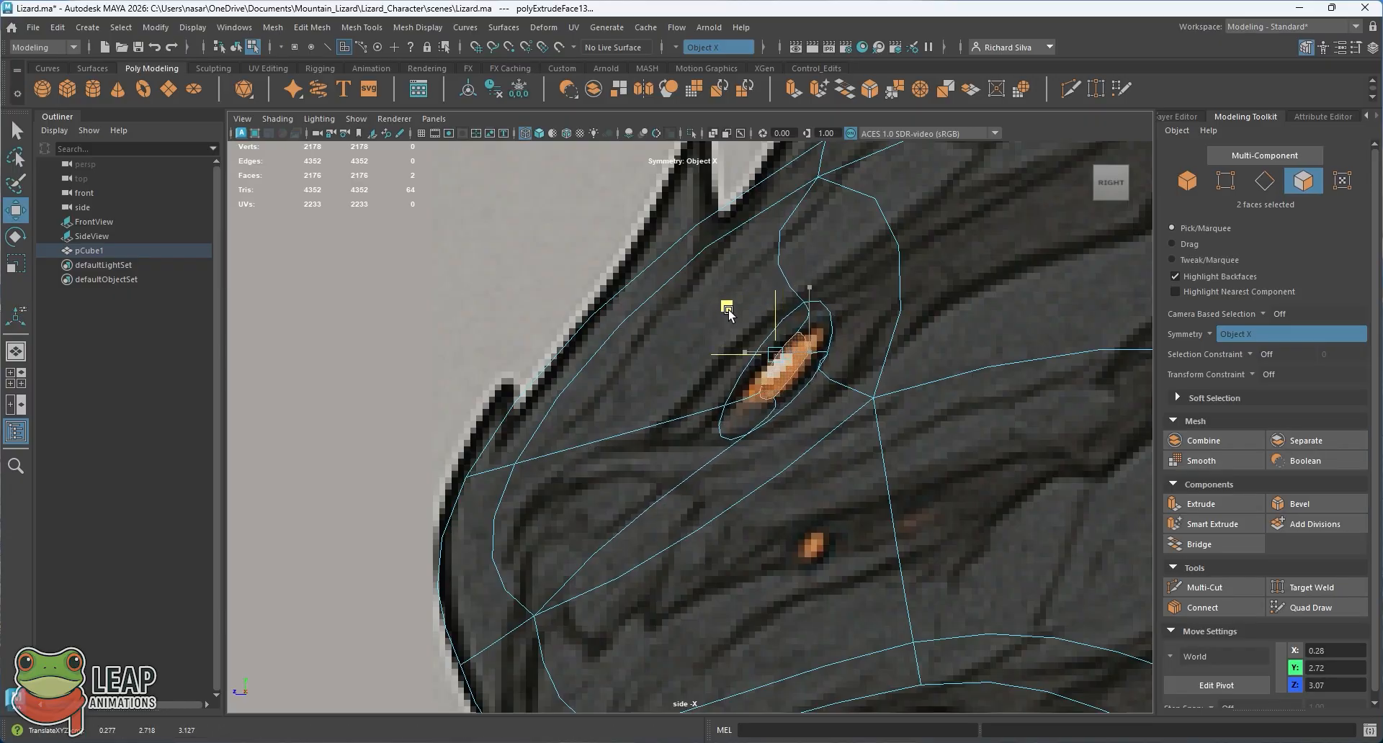
{"action": "key", "text": "e"}
{"action": "left_click_drag", "start_coordinate": [827, 314], "coordinate": [790, 356]}
{"action": "key", "text": "r"}
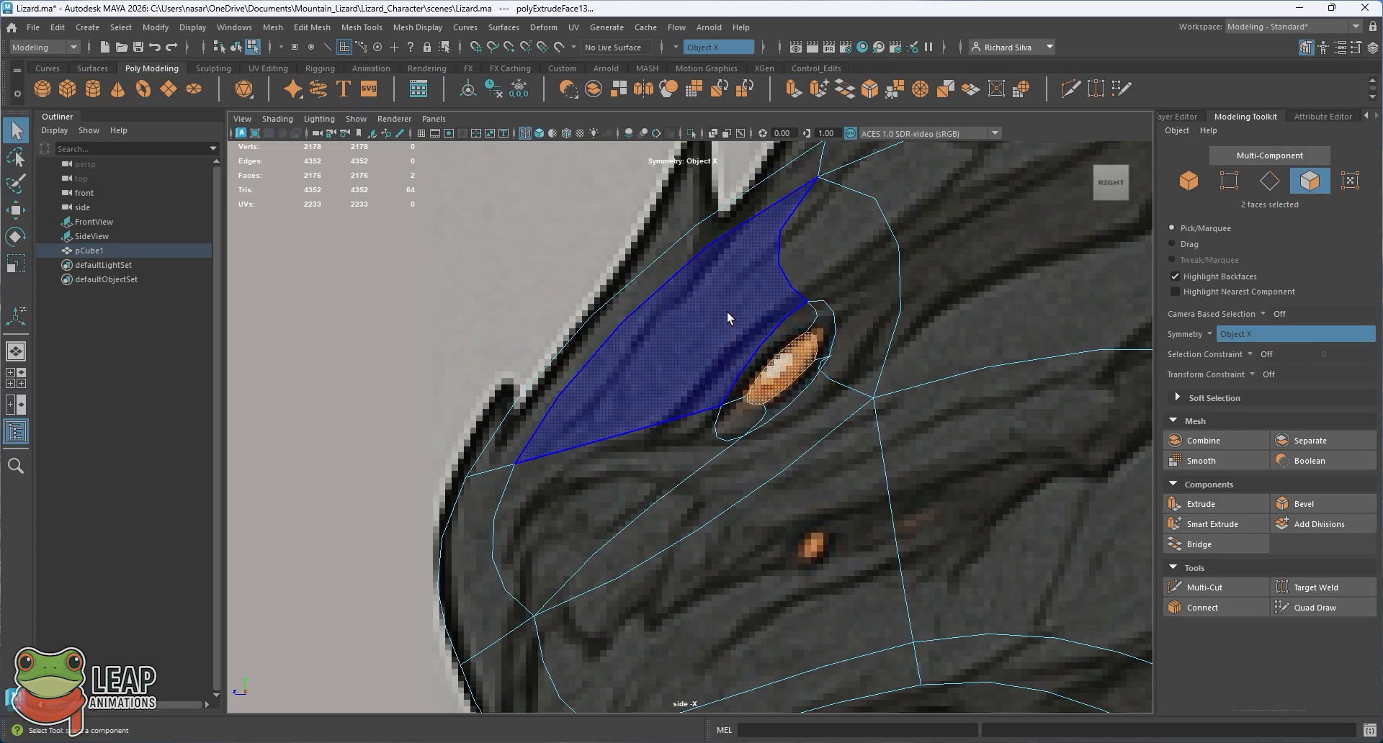
{"action": "key", "text": "w"}
{"action": "middle_click_drag", "start_coordinate": [721, 311], "coordinate": [722, 311]}
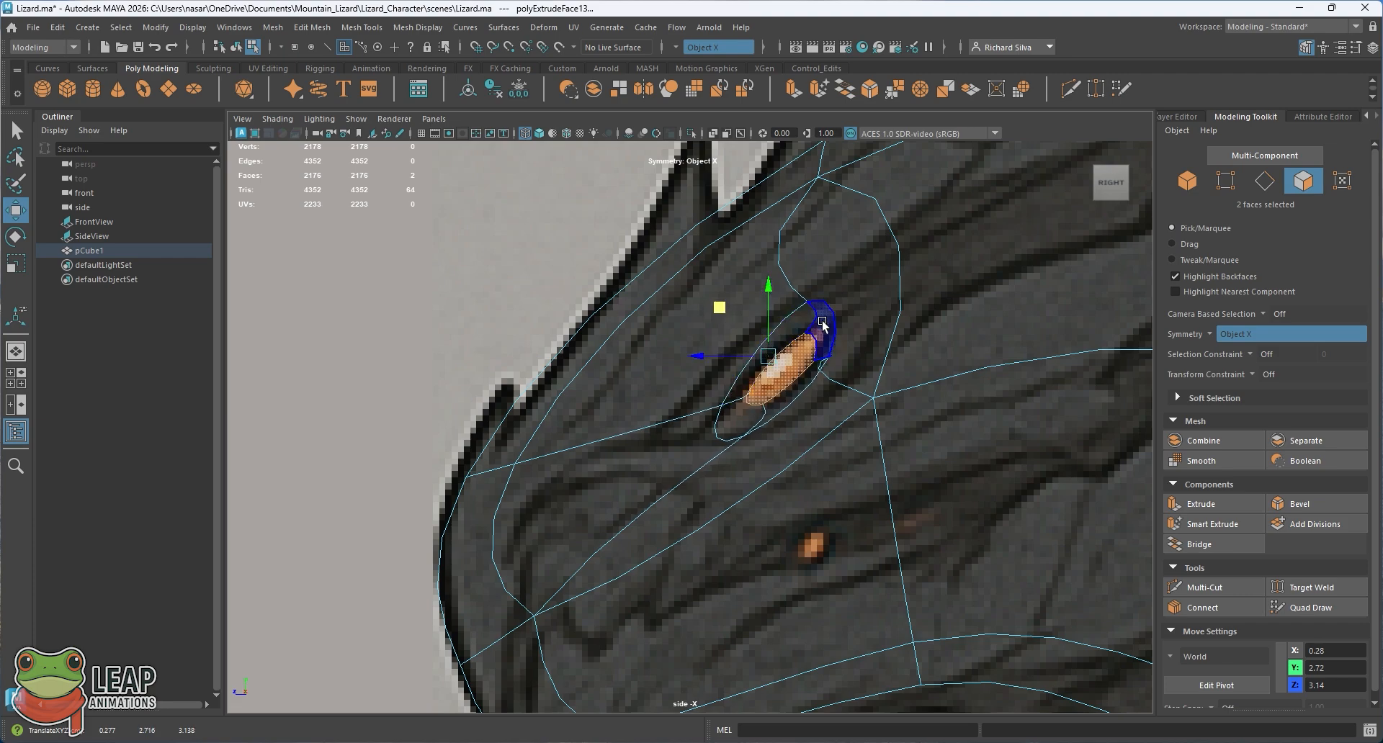
Examine the extruded eye in perspective from several angles, comparing the unsmoothed and smoothed head
{"action": "key", "text": "space"}
{"action": "key", "text": "space"}
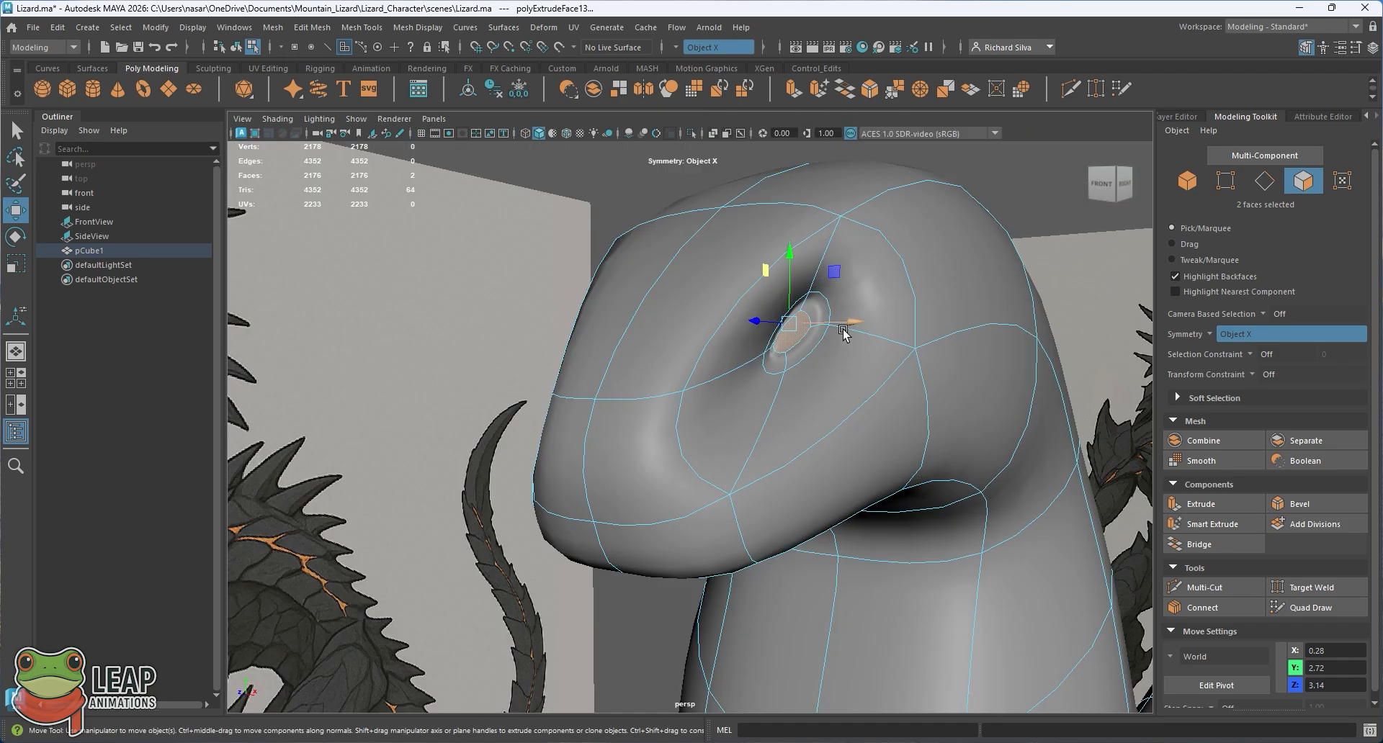
{"action": "key", "text": "1"}
{"action": "key", "text": "3"}
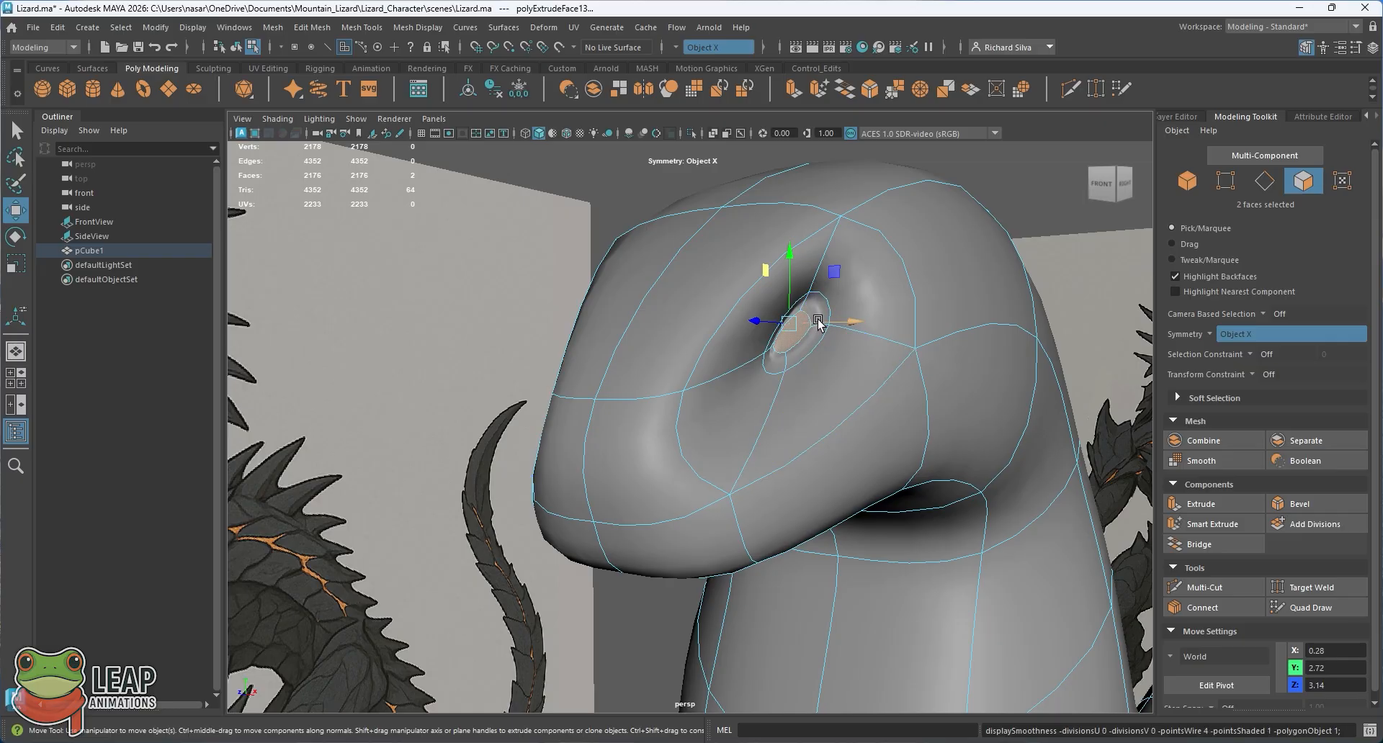
{"action": "key", "text": "1"}
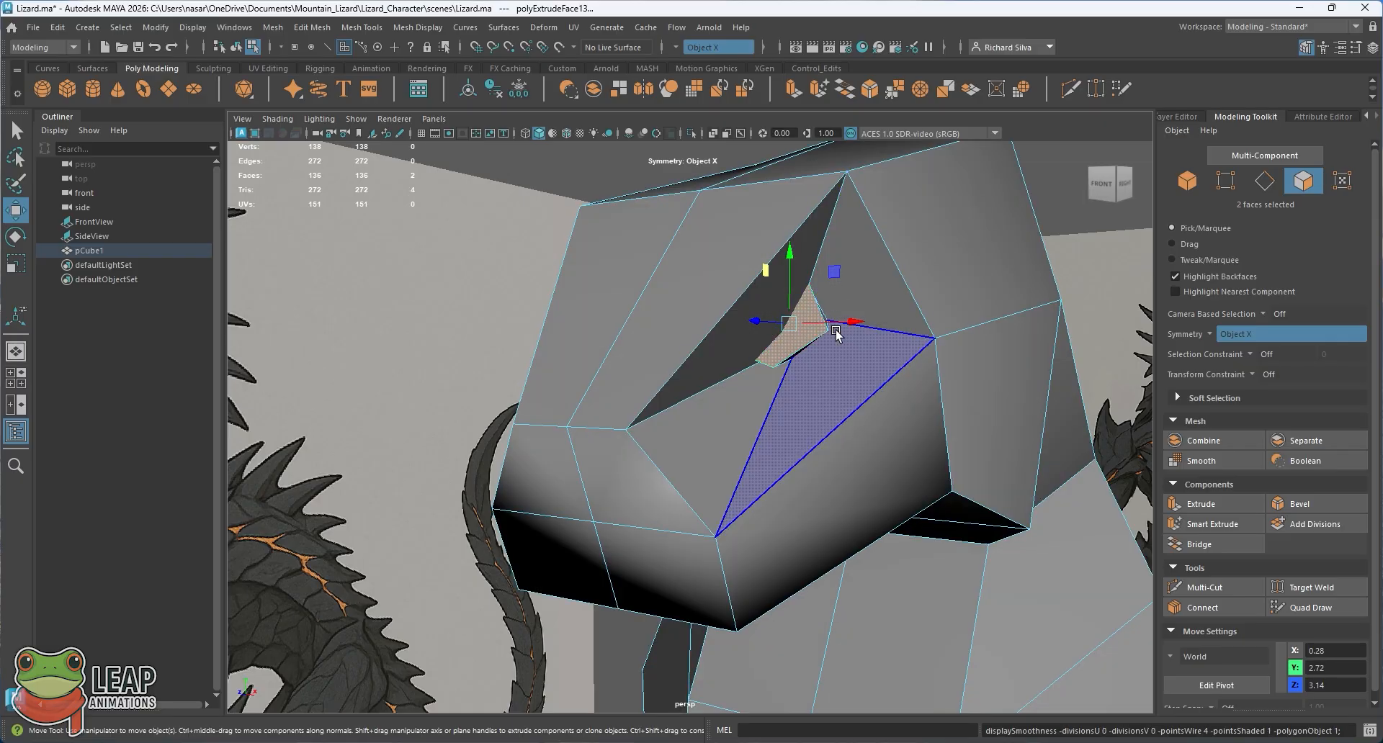
{"action": "left_click_drag", "start_coordinate": [834, 337], "coordinate": [806, 392], "text": "alt"}
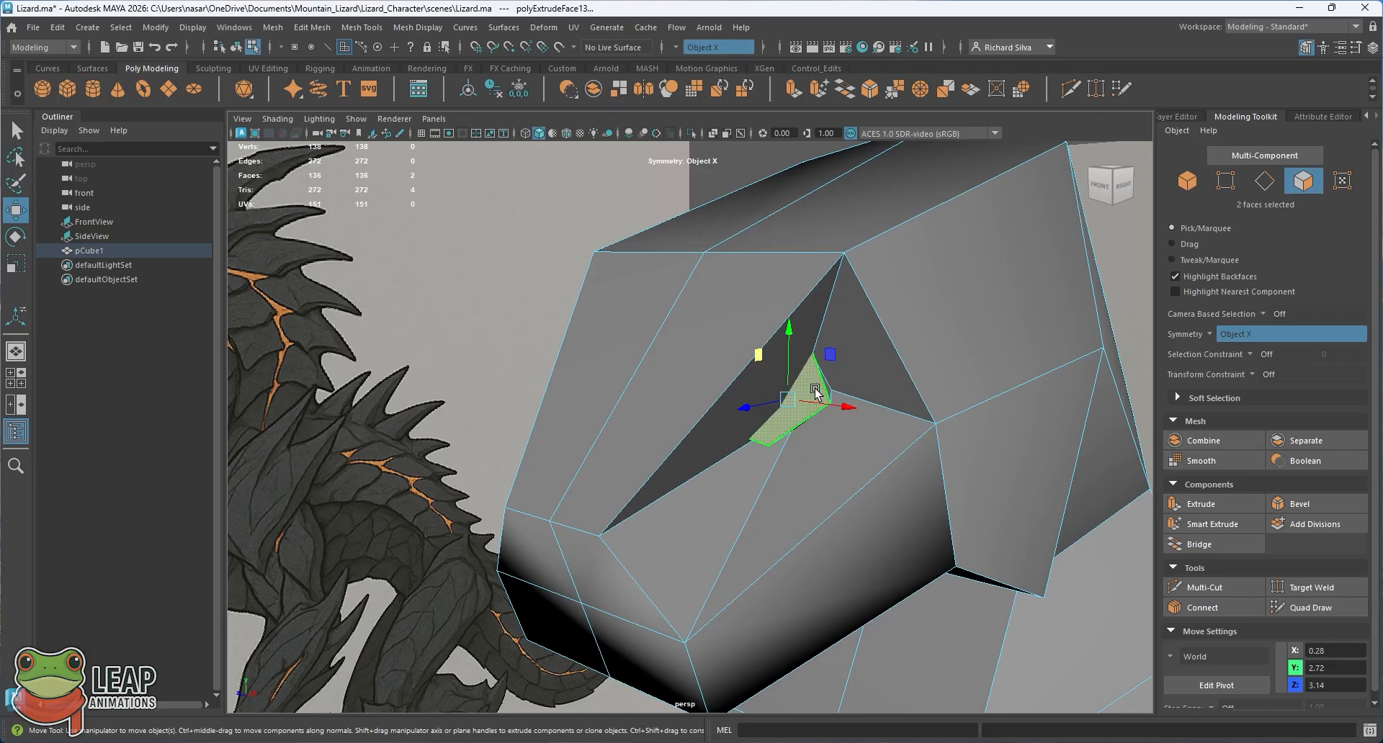
{"action": "key", "text": "ctrl+e"}
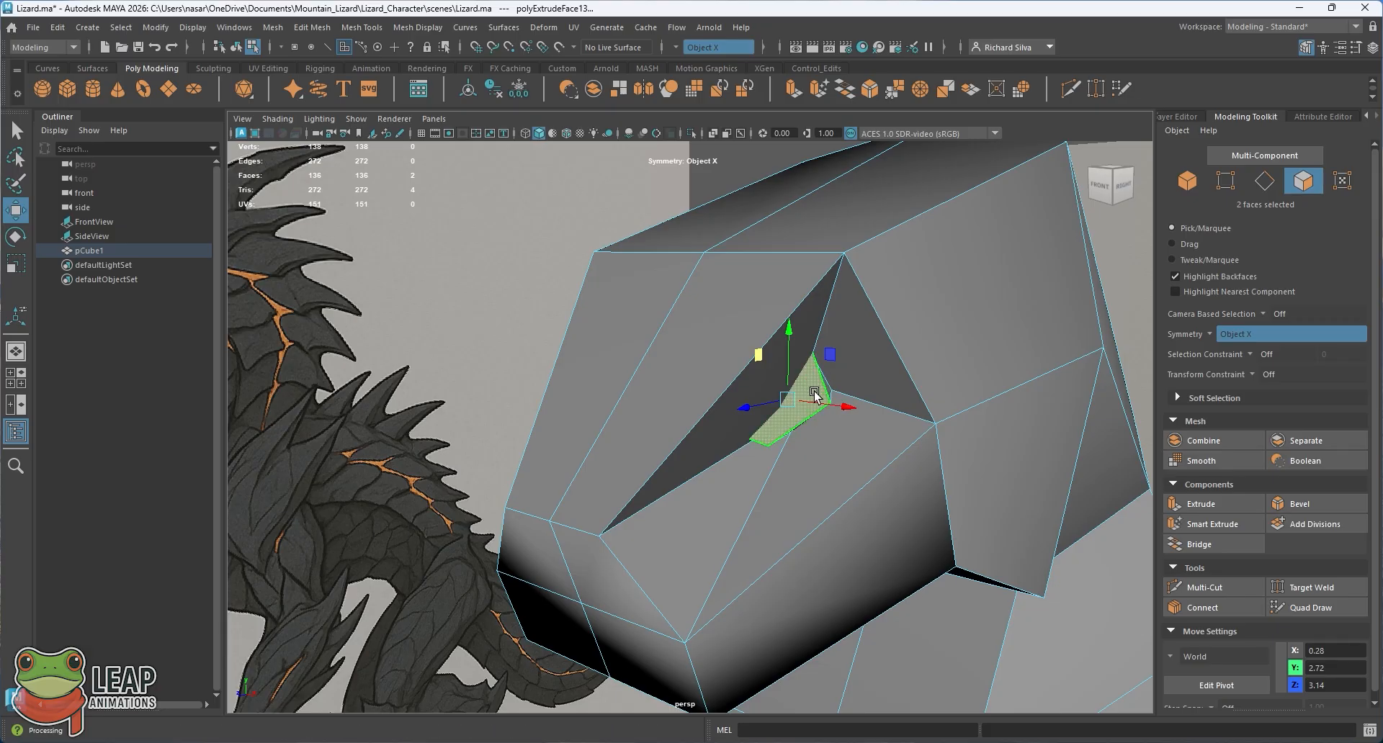
{"action": "key", "text": "3"}
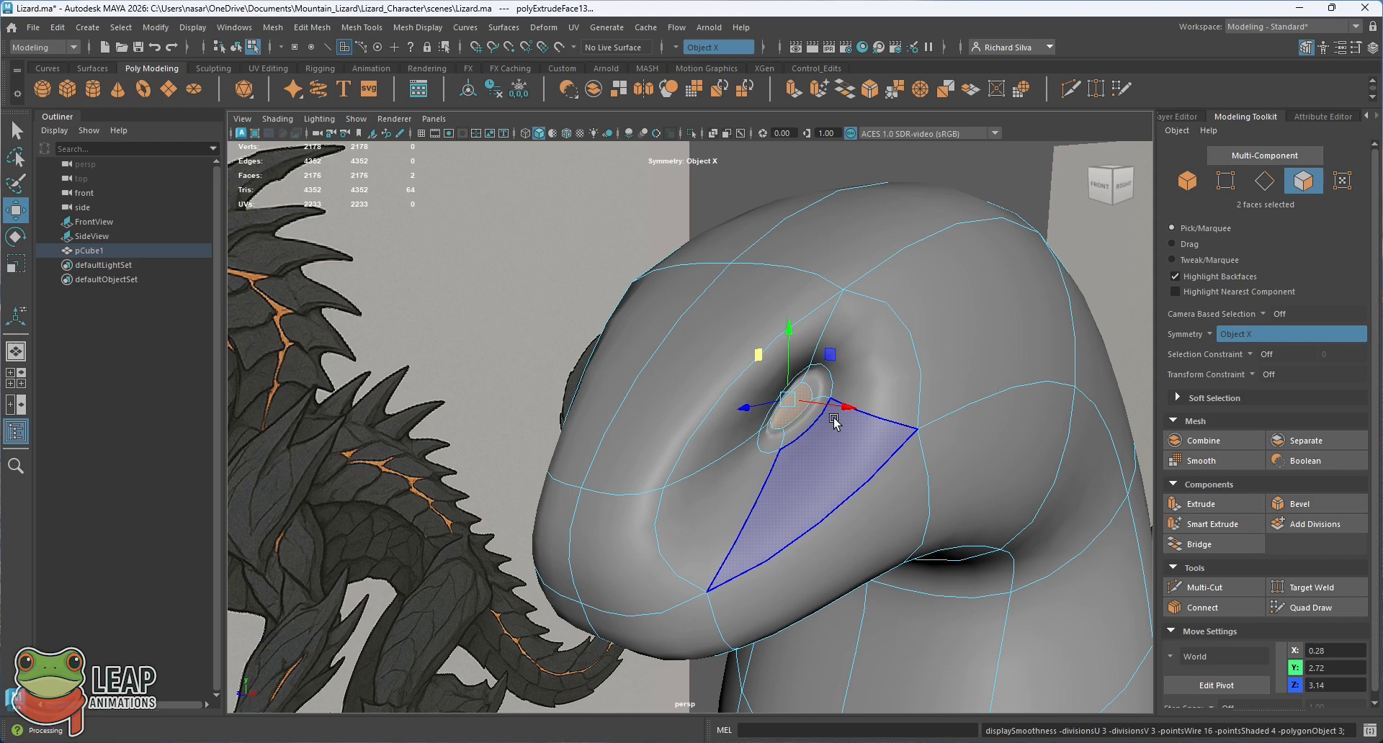
{"action": "left_click_drag", "start_coordinate": [834, 422], "coordinate": [742, 401], "text": "alt"}
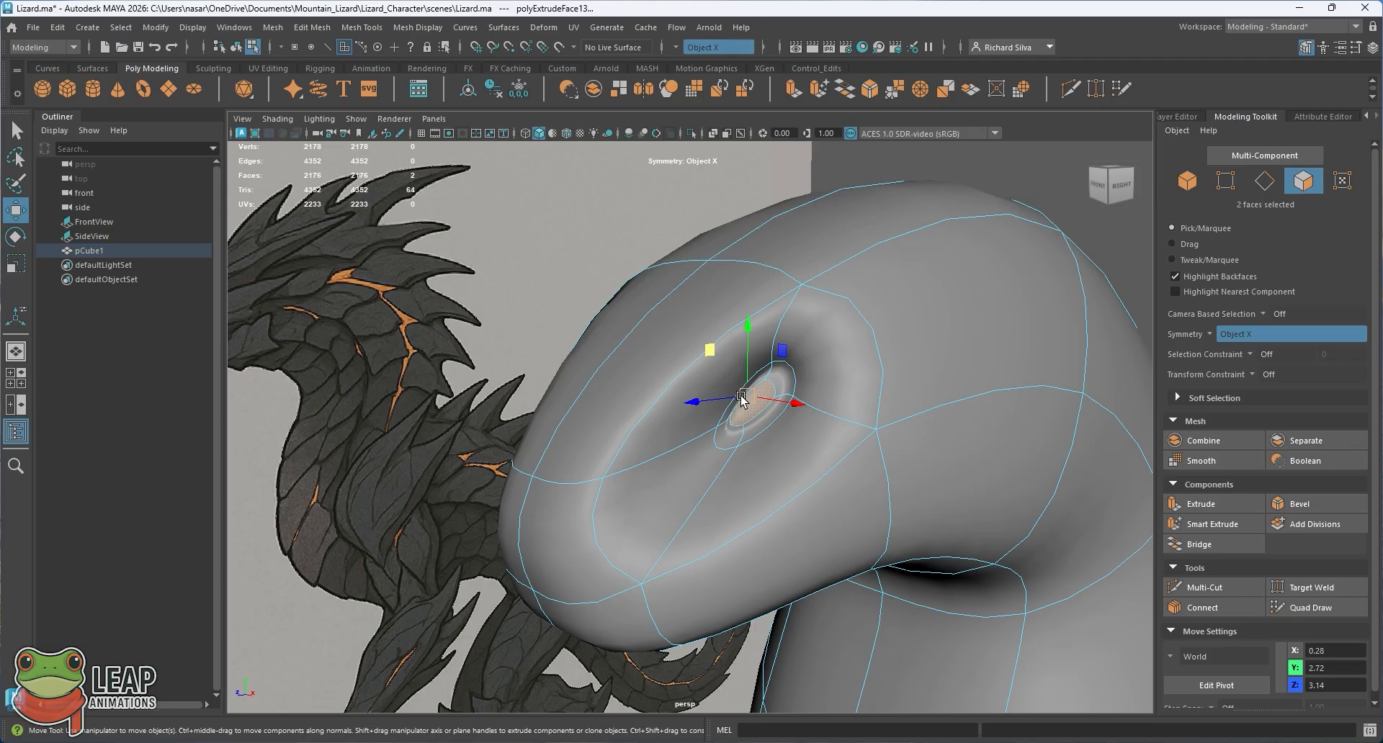
{"action": "key", "text": "1"}
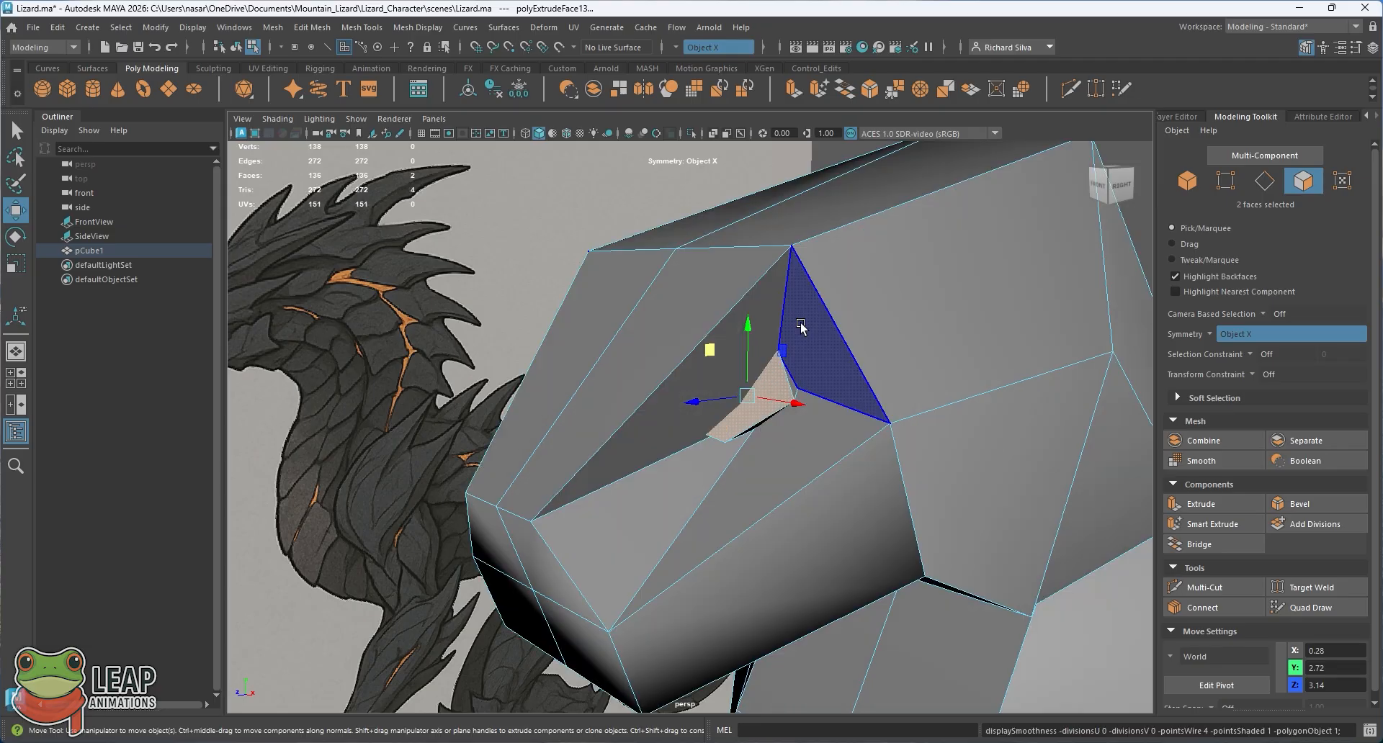
{"action": "scroll", "coordinate": [794, 311], "scroll_direction": "down", "scroll_amount": 5}
{"action": "key", "text": "3"}
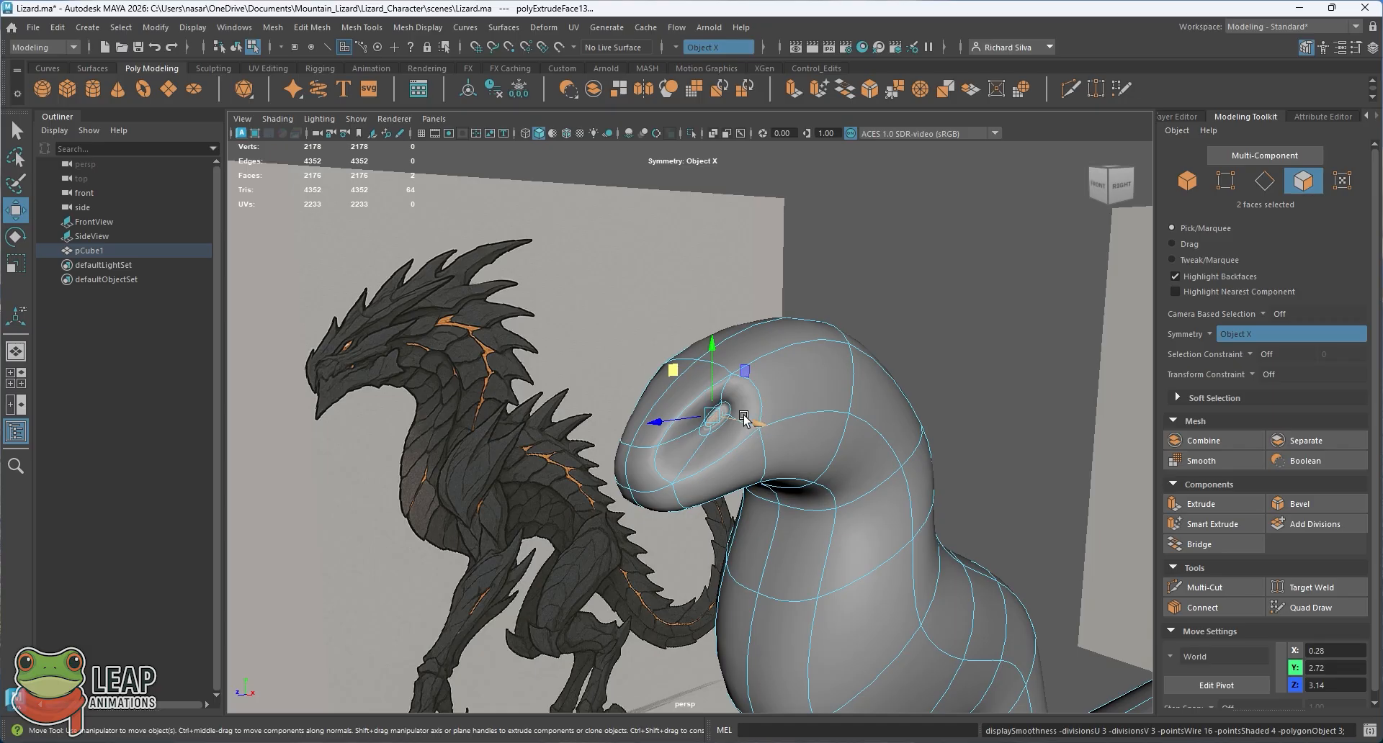
{"action": "left_click_drag", "start_coordinate": [744, 417], "coordinate": [753, 382], "text": "alt"}
{"action": "scroll", "coordinate": [724, 274], "scroll_direction": "up", "scroll_amount": 5}
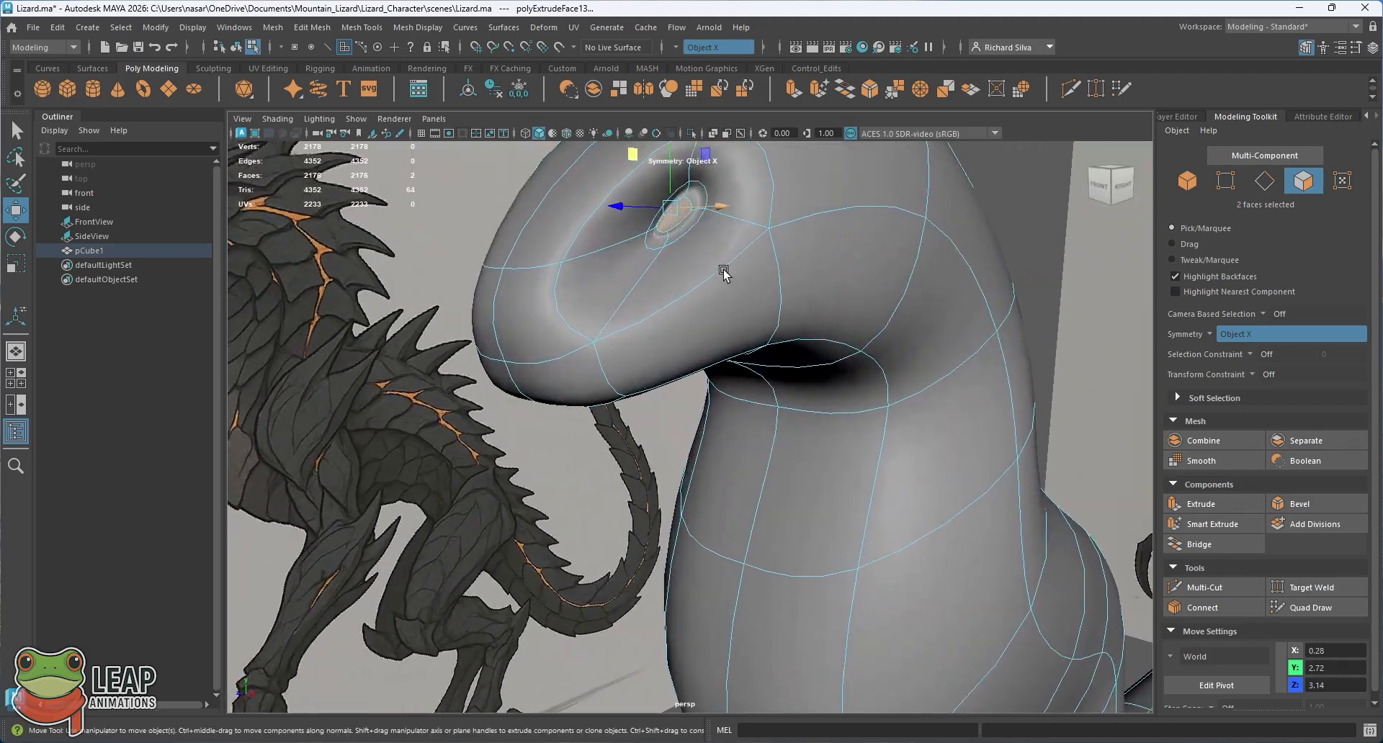
{"action": "left_click_drag", "start_coordinate": [724, 272], "coordinate": [842, 435], "text": "alt"}
{"action": "scroll", "coordinate": [814, 432], "scroll_direction": "up", "scroll_amount": 1}
Adjust the depth of the inner eye faces along the X axis and check their fit in the four-view layout and up close
{"action": "left_click_drag", "start_coordinate": [897, 399], "coordinate": [780, 372]}
{"action": "key", "text": "space"}
{"action": "key", "text": "space"}
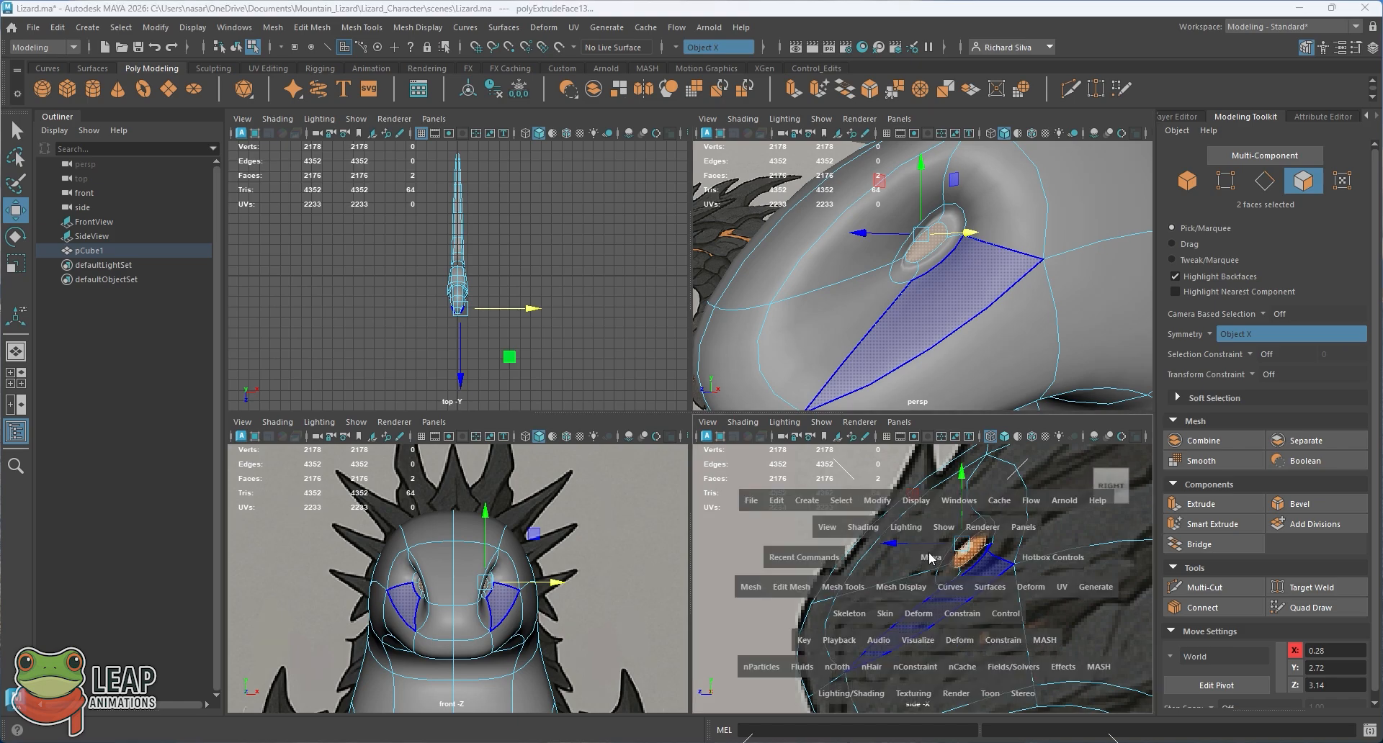
{"action": "key", "text": "space"}
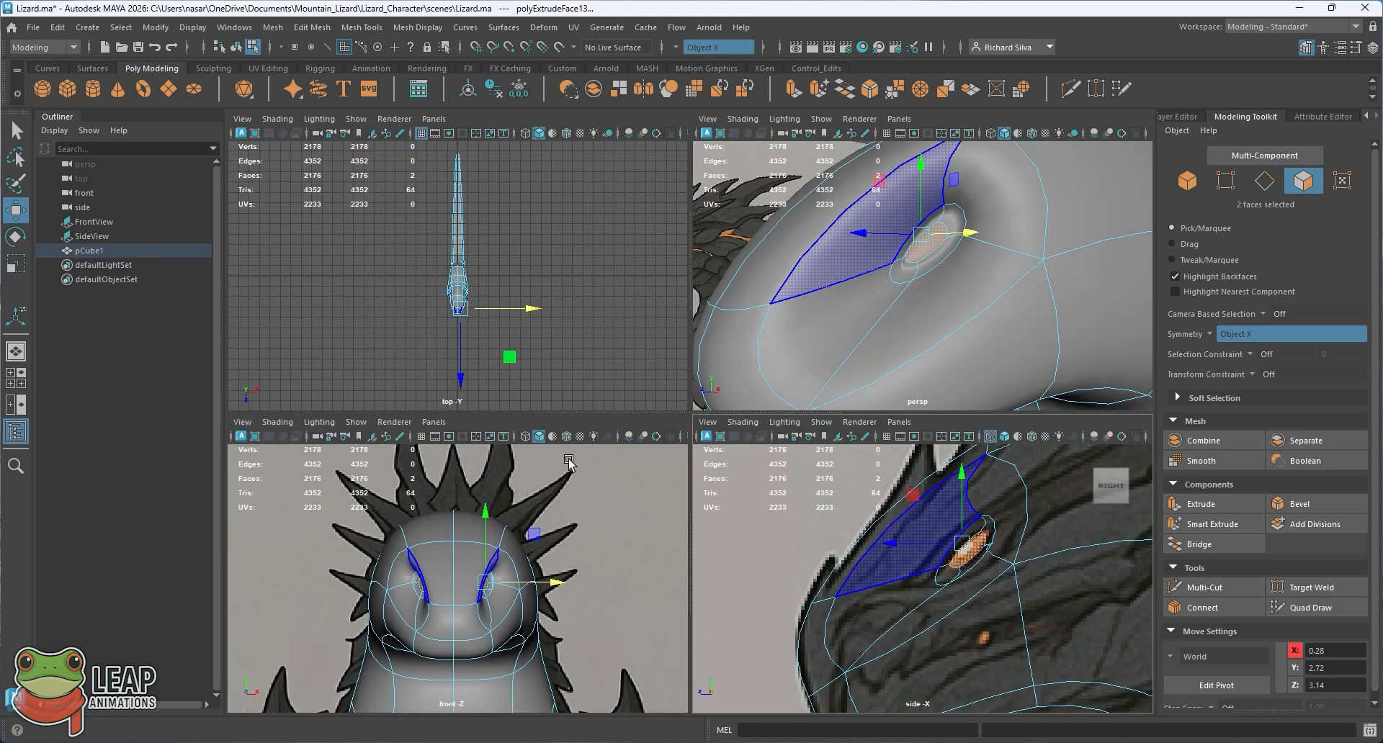
{"action": "key", "text": "space"}
{"action": "key", "text": "space"}
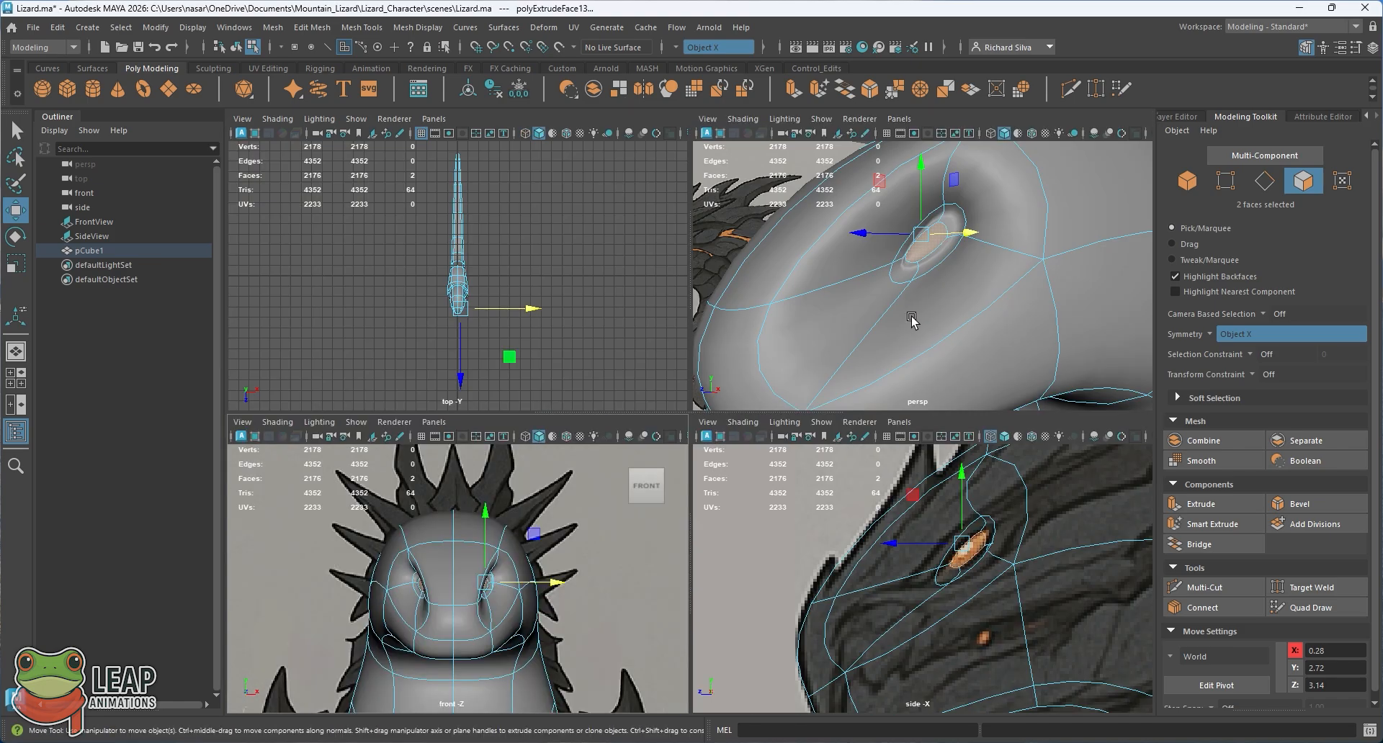
{"action": "key", "text": "space"}
{"action": "left_click_drag", "start_coordinate": [793, 428], "coordinate": [815, 392], "text": "alt"}
{"action": "scroll", "coordinate": [831, 442], "scroll_direction": "up", "scroll_amount": 4}
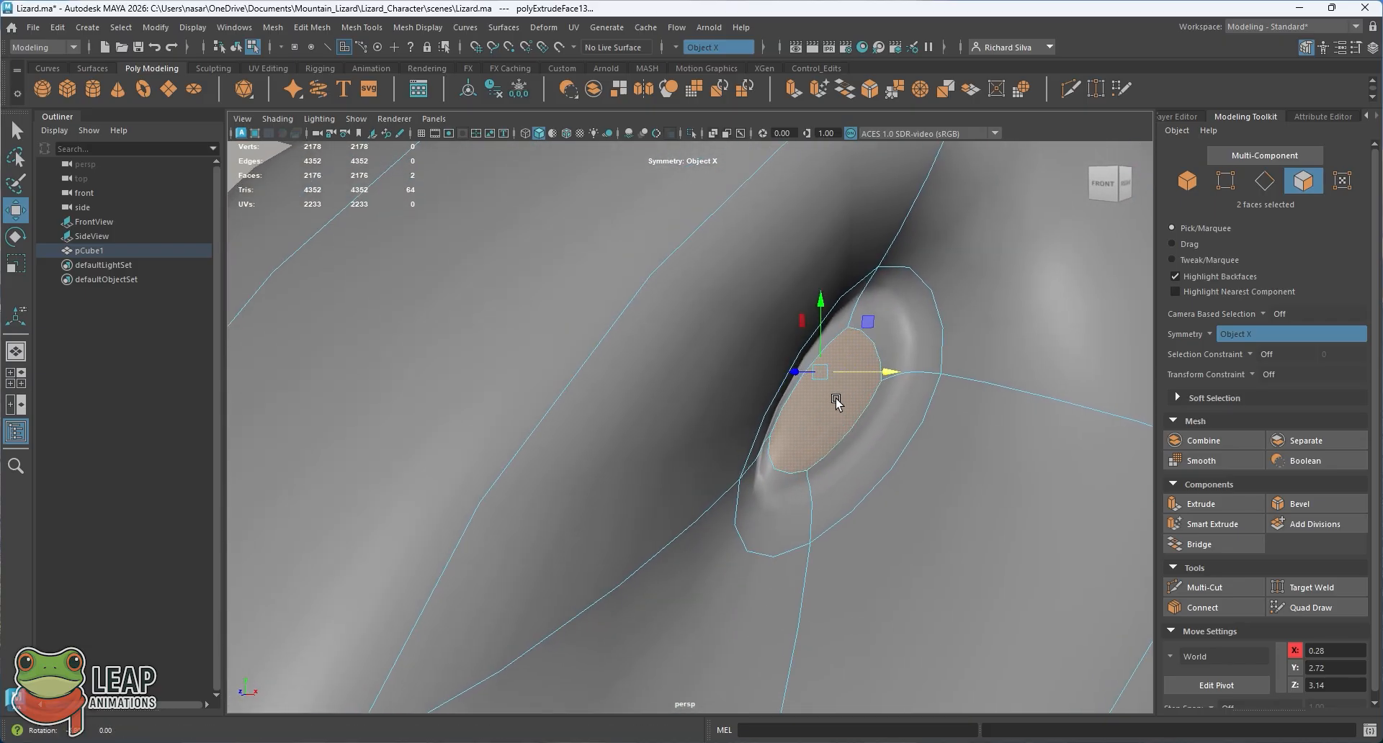
{"action": "scroll", "coordinate": [821, 376], "scroll_direction": "down", "scroll_amount": 8}
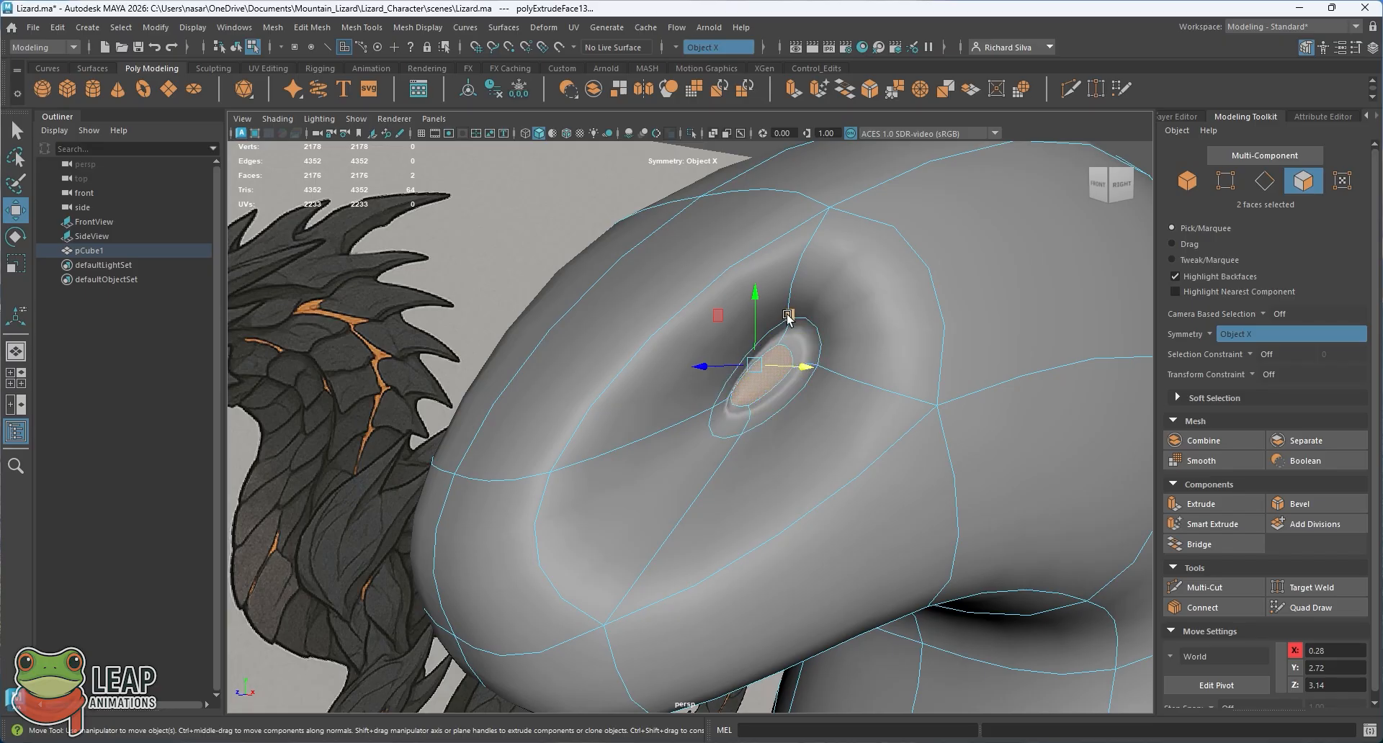
Examine the faces around the inner eye from several angles in face selection mode
{"action": "key", "text": "q"}
{"action": "right_click_drag", "start_coordinate": [770, 332], "coordinate": [774, 366]}
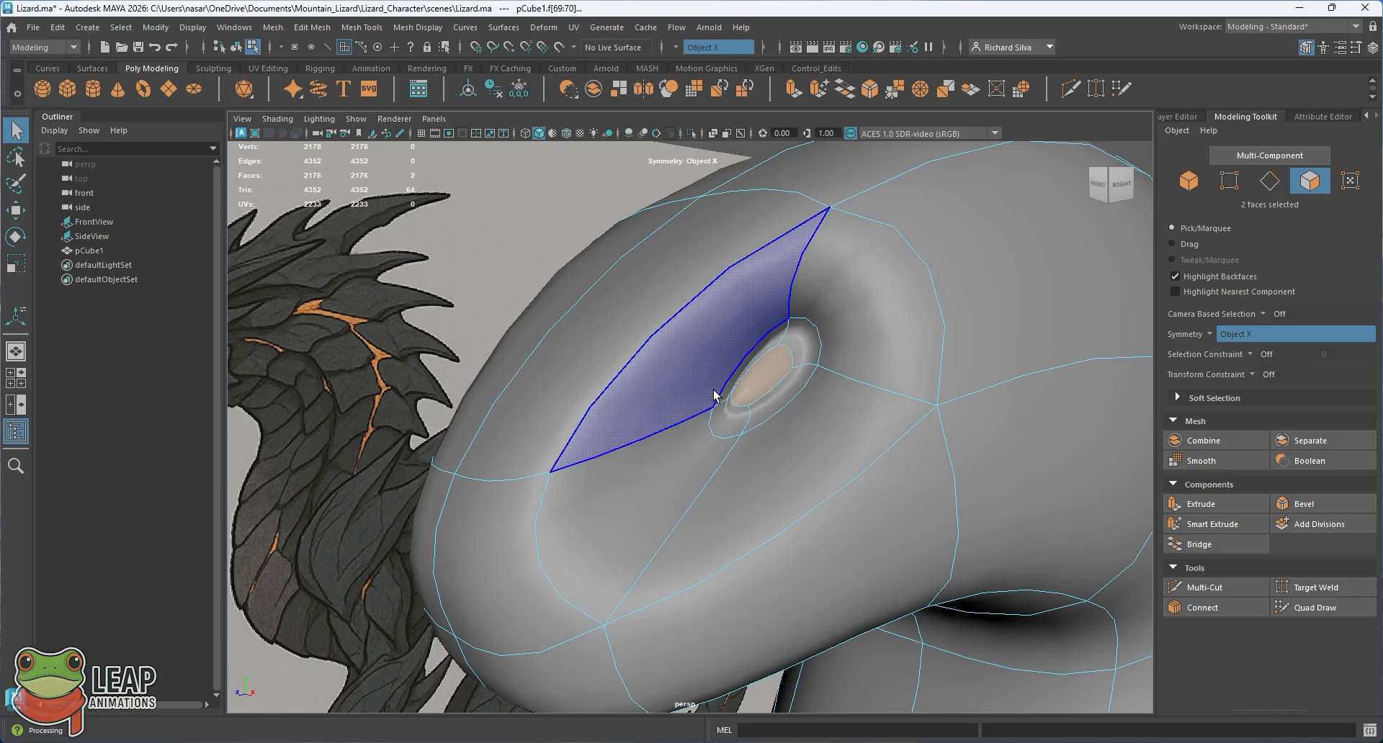
{"action": "left_click_drag", "start_coordinate": [745, 423], "coordinate": [758, 416]}
{"action": "left_click", "coordinate": [803, 342]}
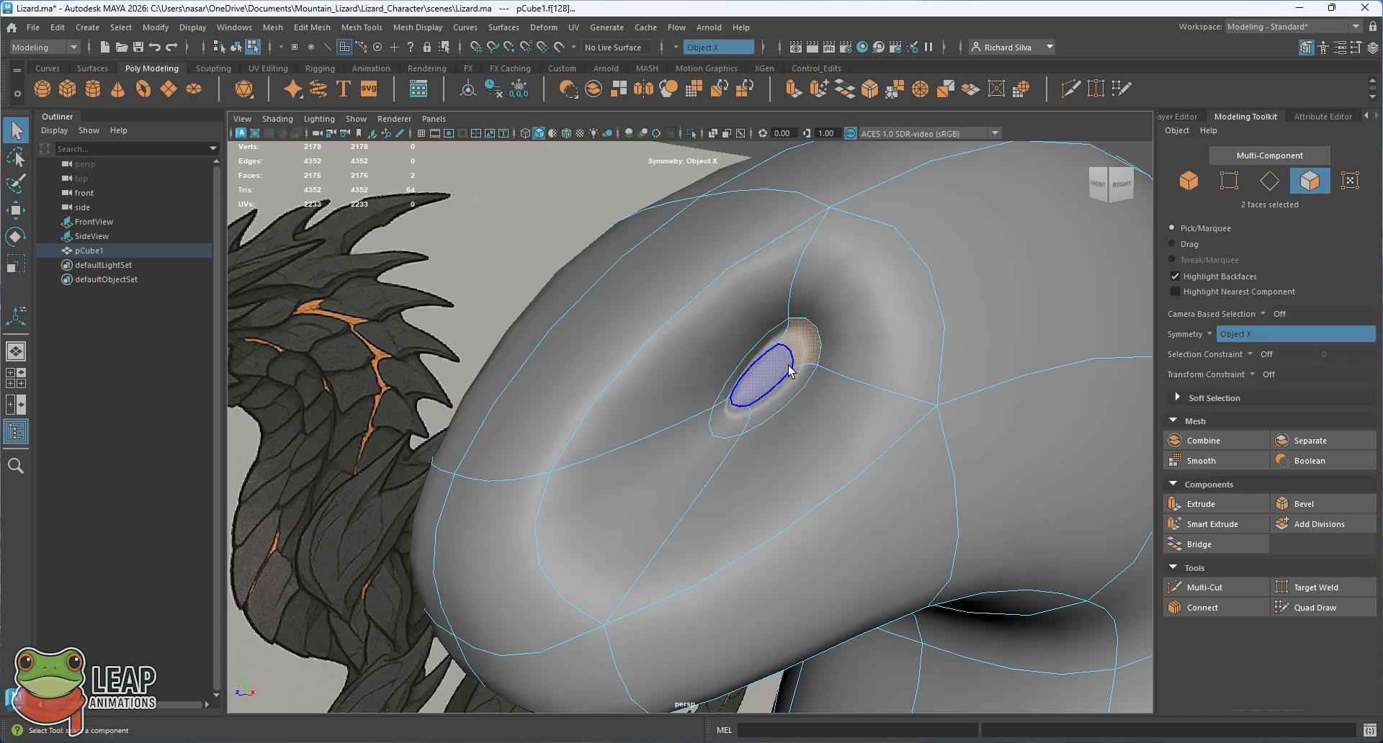
{"action": "right_click_drag", "start_coordinate": [802, 395], "coordinate": [781, 338], "text": "alt"}
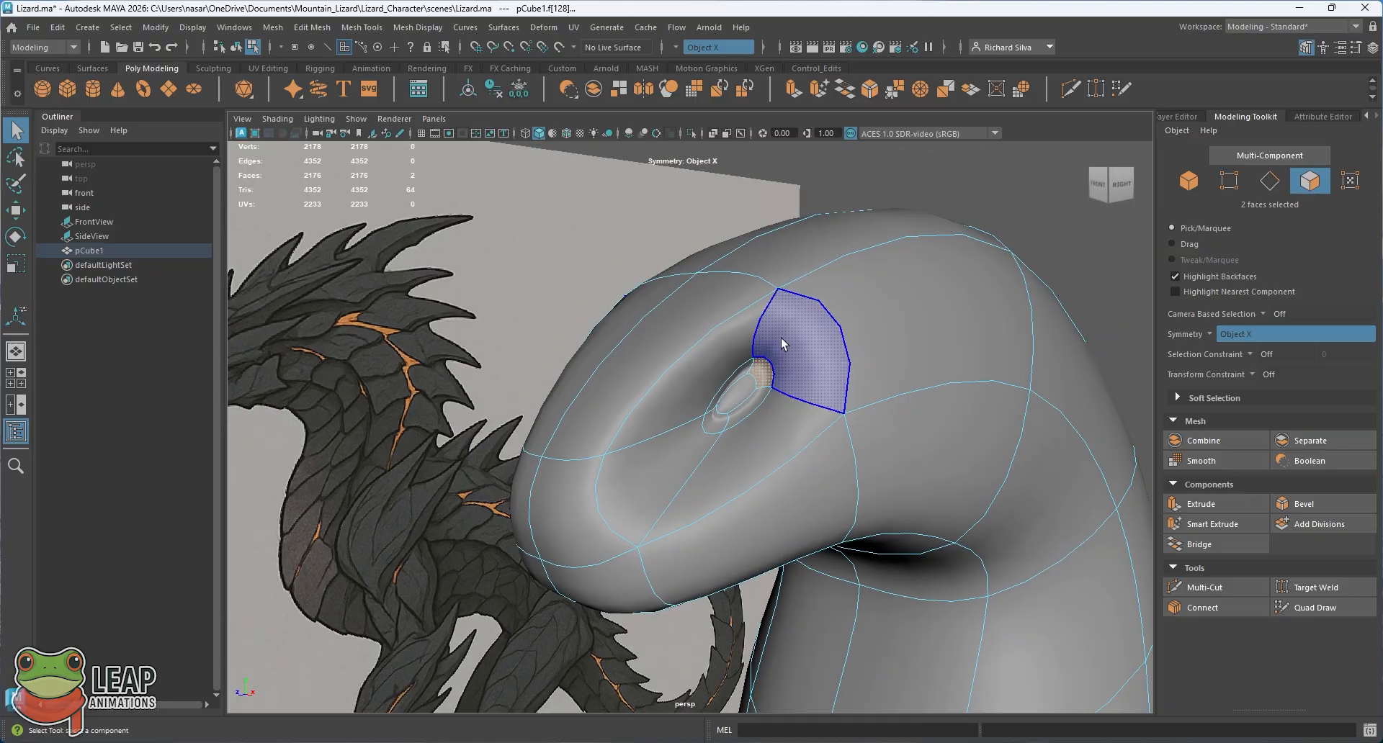
{"action": "left_click_drag", "start_coordinate": [861, 304], "coordinate": [813, 389], "text": "alt"}
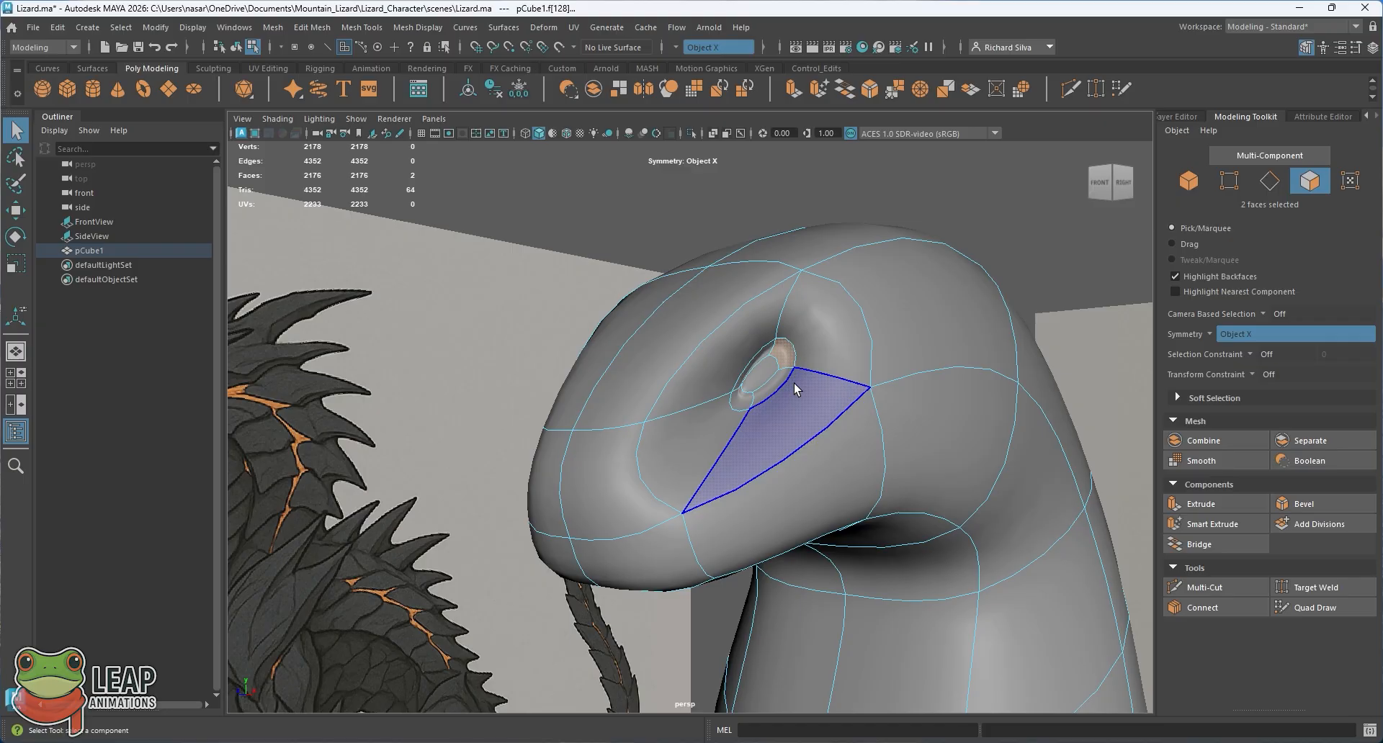
{"action": "left_click_drag", "start_coordinate": [788, 366], "coordinate": [786, 394], "text": "alt"}
{"action": "left_click", "coordinate": [768, 407]}
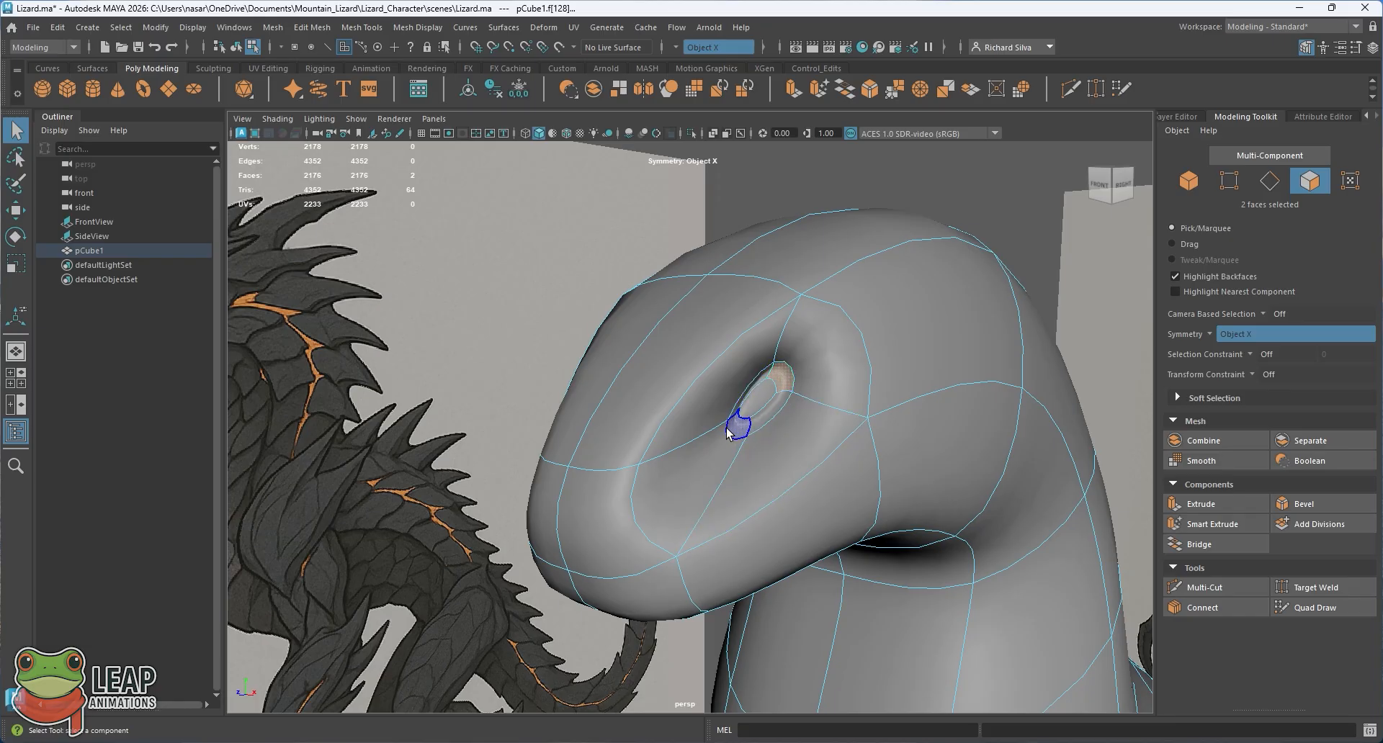
{"action": "left_click_drag", "start_coordinate": [760, 402], "coordinate": [796, 324], "text": "alt"}
{"action": "right_click", "coordinate": [791, 297]}
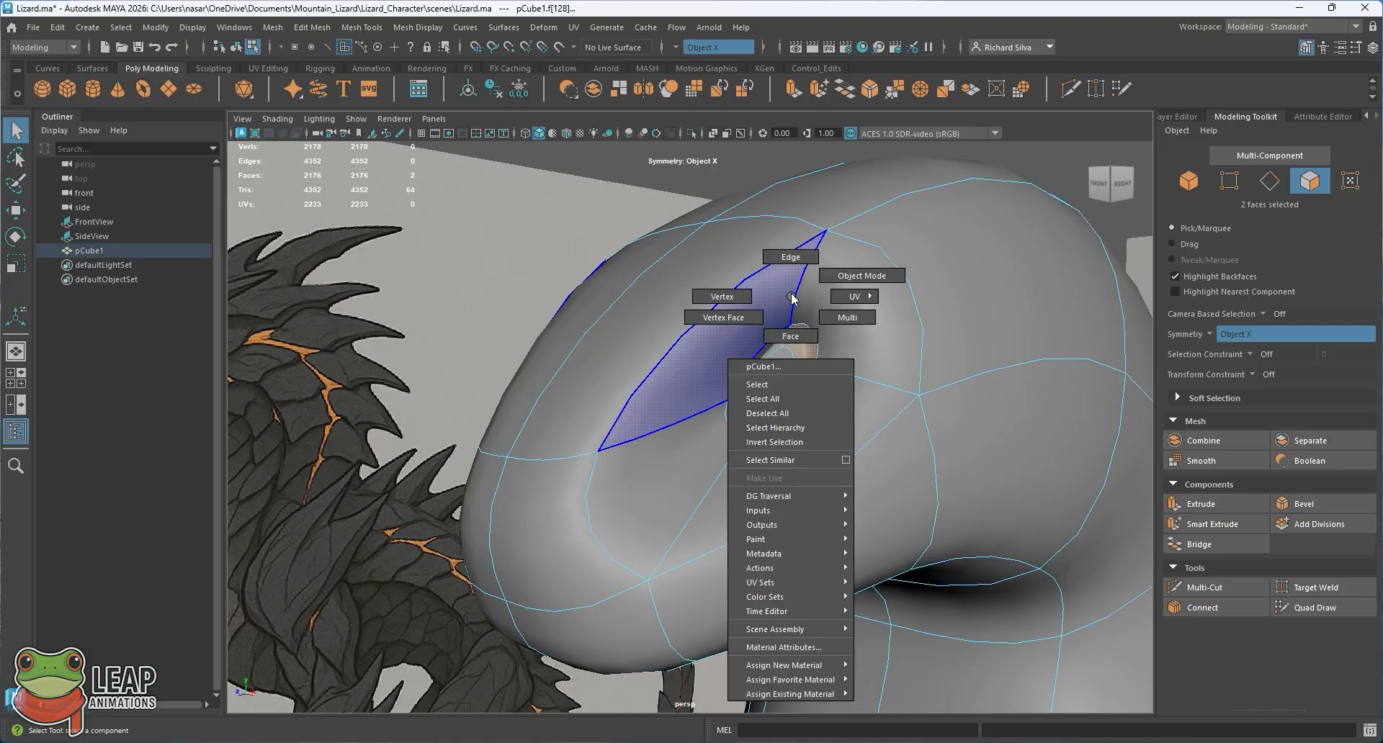
Return to object mode and examine the smoothed eye socket with and without the wireframe highlighted
{"action": "left_click", "coordinate": [861, 276]}
{"action": "left_click_drag", "start_coordinate": [788, 275], "coordinate": [805, 270], "text": "alt"}
{"action": "left_click", "coordinate": [730, 167]}
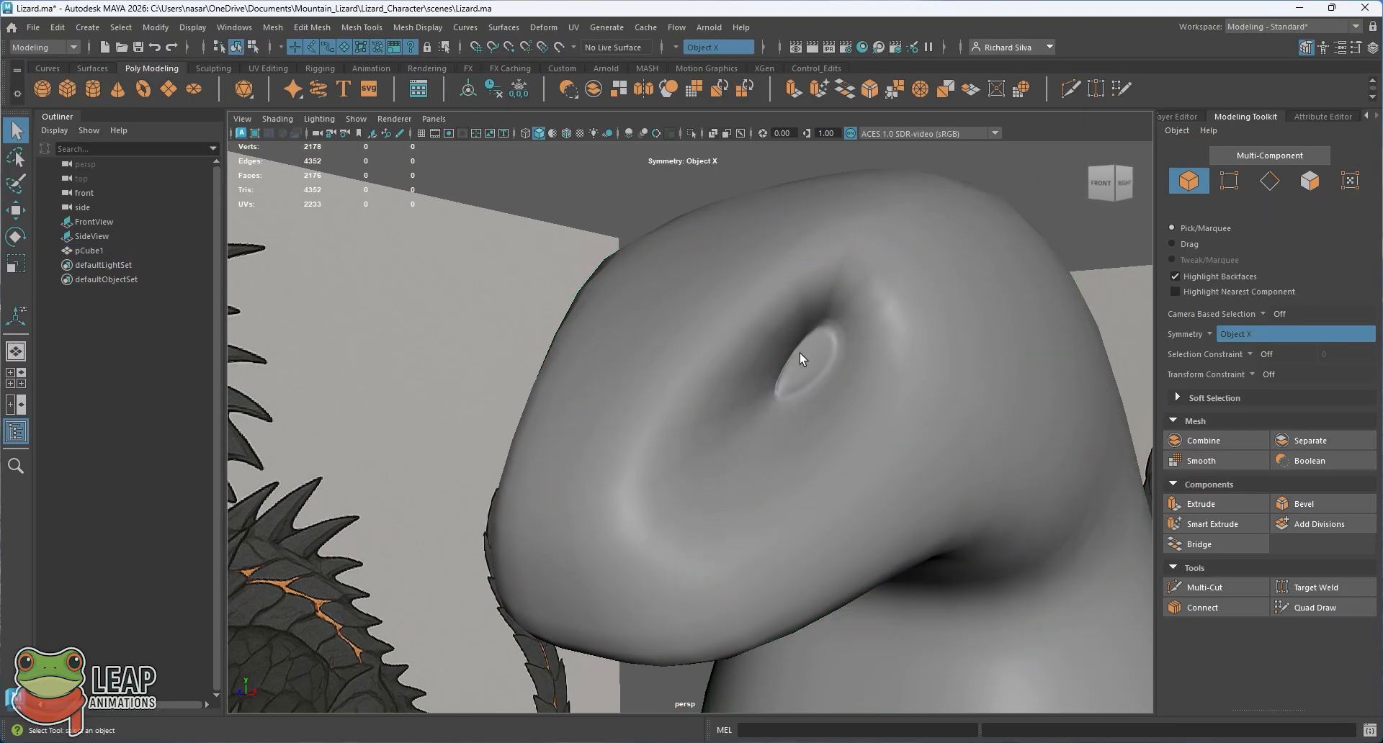
{"action": "left_click", "coordinate": [812, 312]}
{"action": "left_click_drag", "start_coordinate": [848, 332], "coordinate": [816, 311], "text": "alt"}
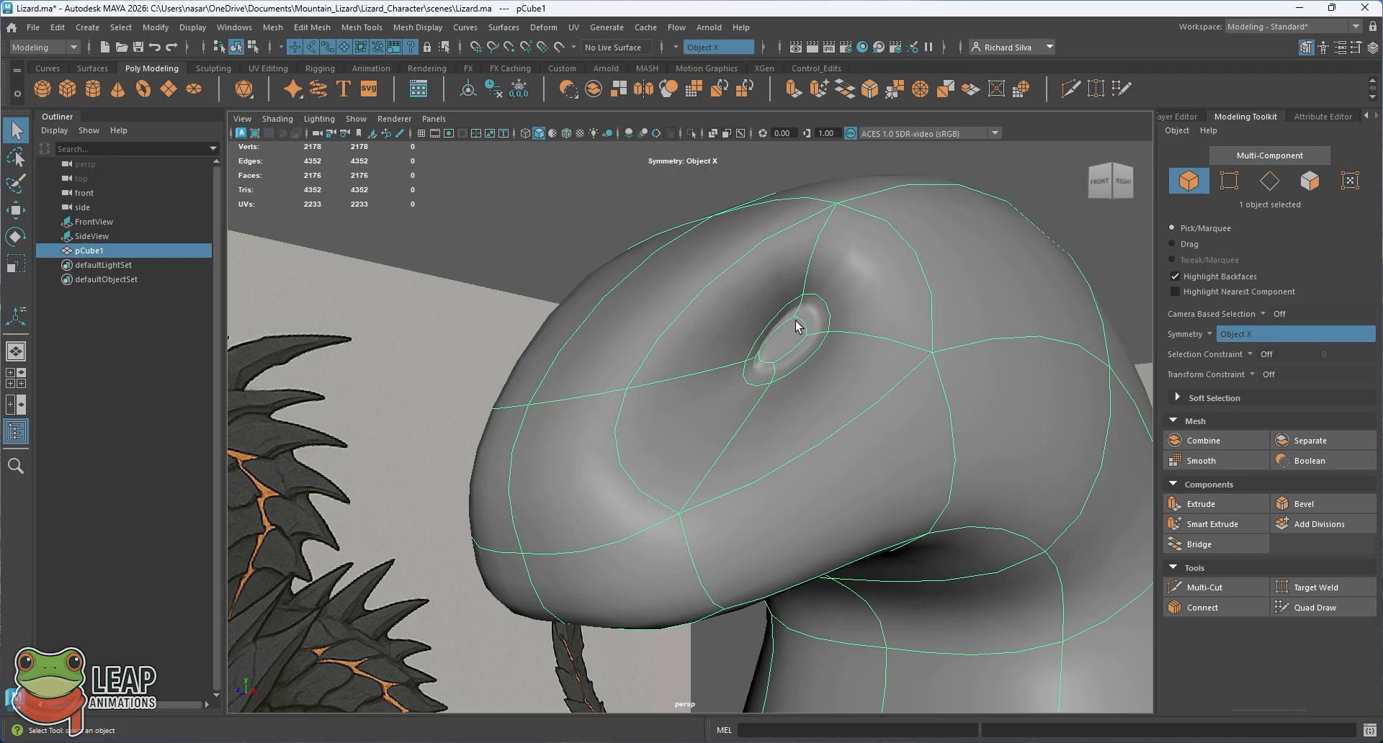
{"action": "mouse_move", "coordinate": [800, 334]}
{"action": "left_mouse_down", "text": "alt"}
{"action": "mouse_move", "coordinate": [761, 339]}
{"action": "mouse_move", "coordinate": [798, 321]}
{"action": "left_mouse_up", "text": "alt"}
{"action": "left_click", "coordinate": [697, 175]}
{"action": "left_click_drag", "start_coordinate": [688, 248], "coordinate": [799, 325], "text": "alt"}
{"action": "right_click_drag", "start_coordinate": [799, 324], "coordinate": [790, 348], "text": "alt"}
{"action": "mouse_move", "coordinate": [790, 349]}
{"action": "left_mouse_down", "text": "alt"}
{"action": "mouse_move", "coordinate": [747, 376]}
{"action": "mouse_move", "coordinate": [716, 300]}
{"action": "mouse_move", "coordinate": [765, 405]}
{"action": "mouse_move", "coordinate": [826, 354]}
{"action": "mouse_move", "coordinate": [870, 371]}
{"action": "mouse_move", "coordinate": [751, 357]}
{"action": "mouse_move", "coordinate": [661, 379]}
{"action": "mouse_move", "coordinate": [794, 377]}
{"action": "mouse_move", "coordinate": [771, 348]}
{"action": "mouse_move", "coordinate": [783, 339]}
{"action": "mouse_move", "coordinate": [767, 343]}
{"action": "left_mouse_up", "text": "alt"}
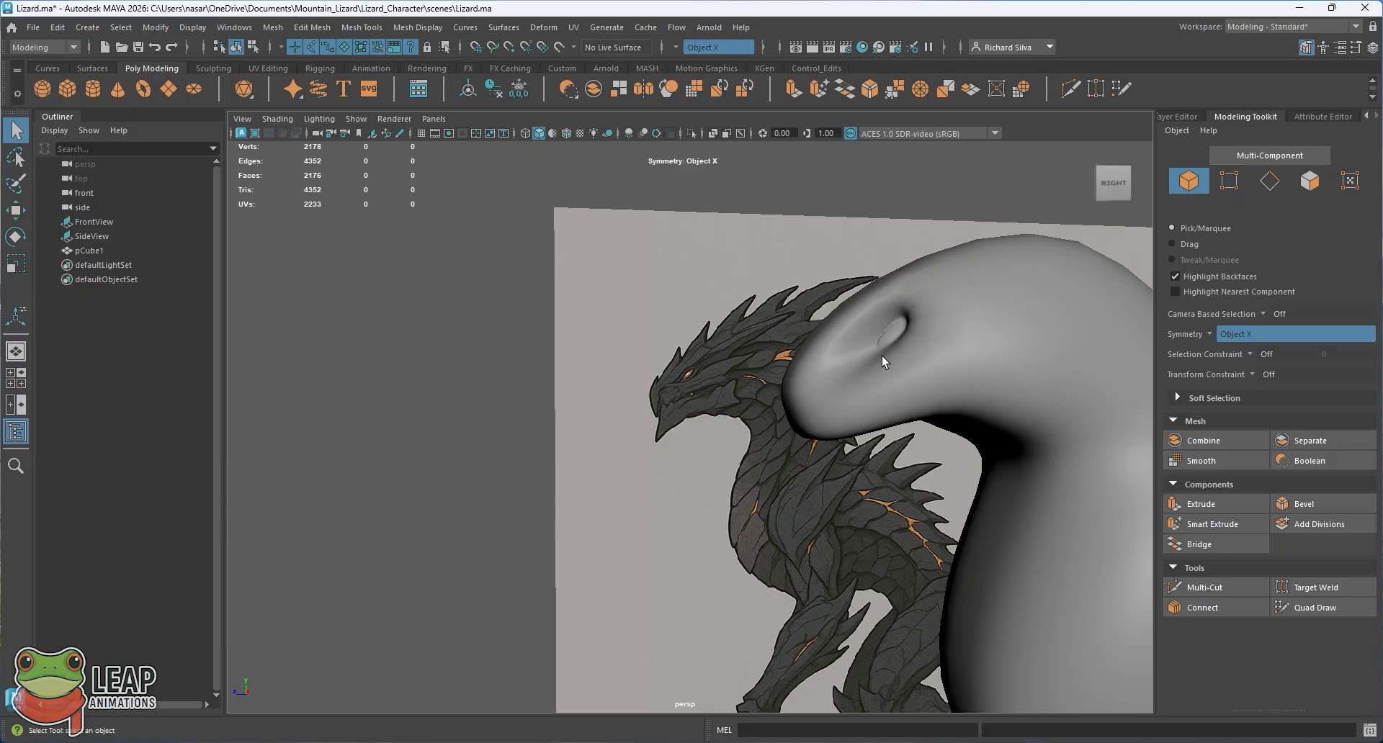
{"action": "left_click_drag", "start_coordinate": [875, 348], "coordinate": [932, 347], "text": "alt"}
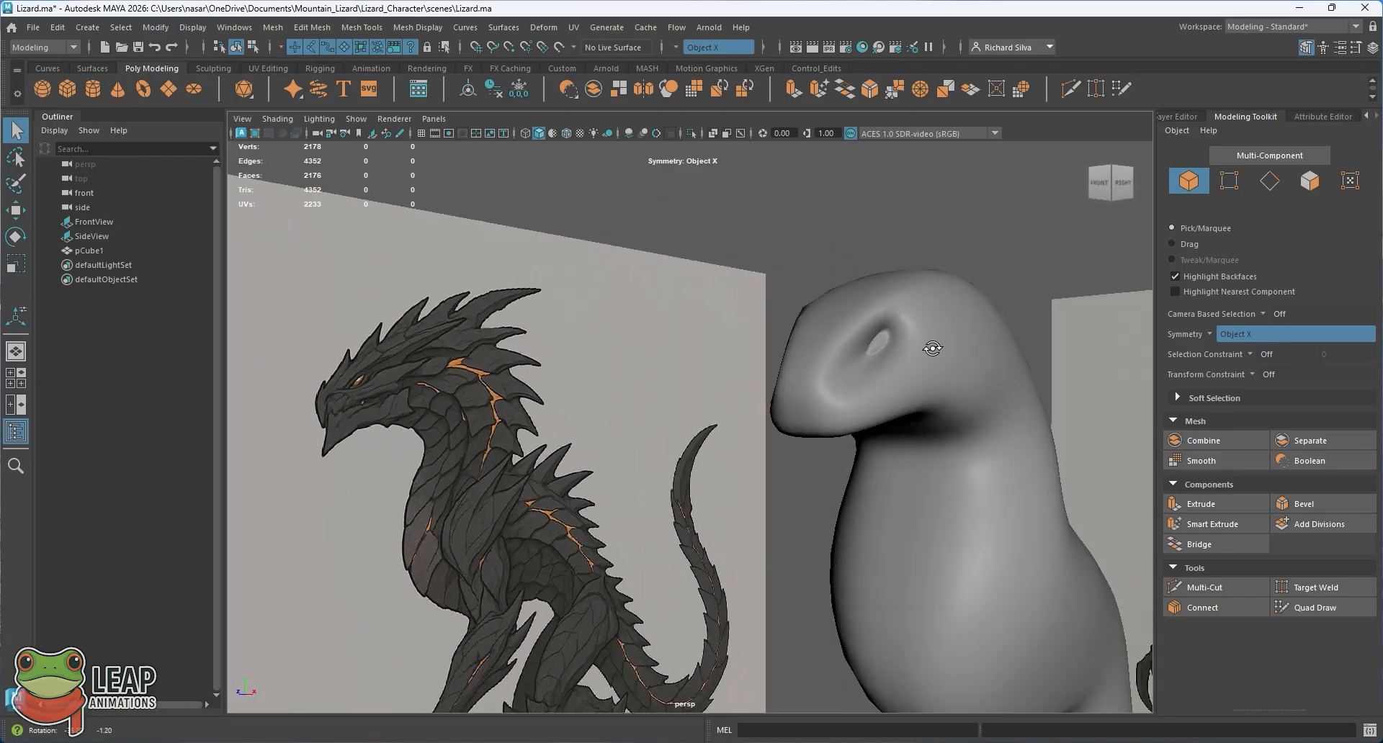
Compare the head and its eye opening with the front and side reference images, from afar and up close
{"action": "middle_click_drag", "start_coordinate": [933, 347], "coordinate": [841, 347], "text": "alt"}
{"action": "right_click_drag", "start_coordinate": [842, 347], "coordinate": [889, 510], "text": "alt"}
{"action": "middle_click_drag", "start_coordinate": [890, 368], "coordinate": [787, 381], "text": "alt"}
{"action": "right_click_drag", "start_coordinate": [787, 381], "coordinate": [839, 393], "text": "alt"}
{"action": "left_click", "coordinate": [864, 306]}
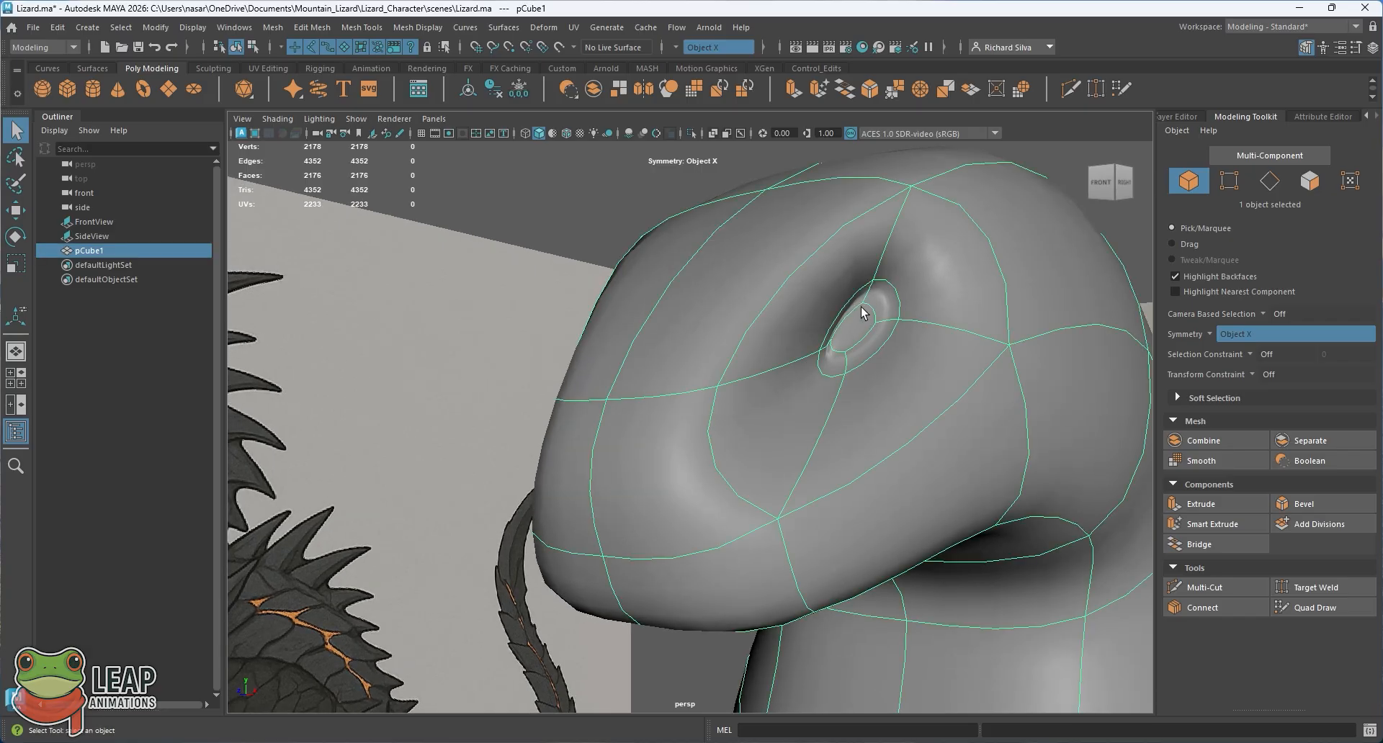
{"action": "middle_click_drag", "start_coordinate": [864, 307], "coordinate": [768, 372], "text": "alt"}
{"action": "right_click_drag", "start_coordinate": [767, 372], "coordinate": [802, 396], "text": "alt"}
{"action": "left_click_drag", "start_coordinate": [835, 367], "coordinate": [816, 352], "text": "alt"}
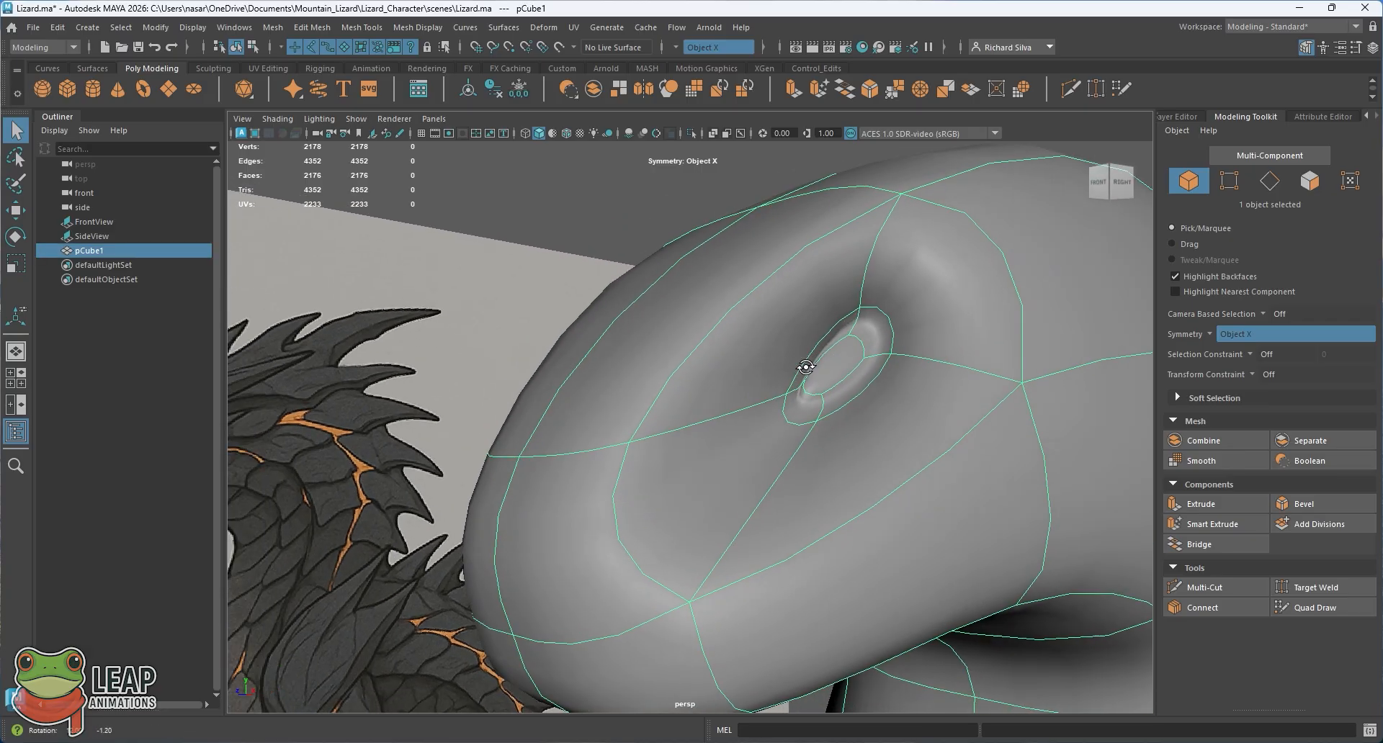
{"action": "middle_click_drag", "start_coordinate": [816, 351], "coordinate": [784, 381], "text": "alt"}
{"action": "right_click_drag", "start_coordinate": [818, 409], "coordinate": [796, 413], "text": "alt"}
{"action": "left_click_drag", "start_coordinate": [796, 414], "coordinate": [762, 361], "text": "alt"}
{"action": "right_click_drag", "start_coordinate": [762, 361], "coordinate": [660, 258], "text": "alt"}
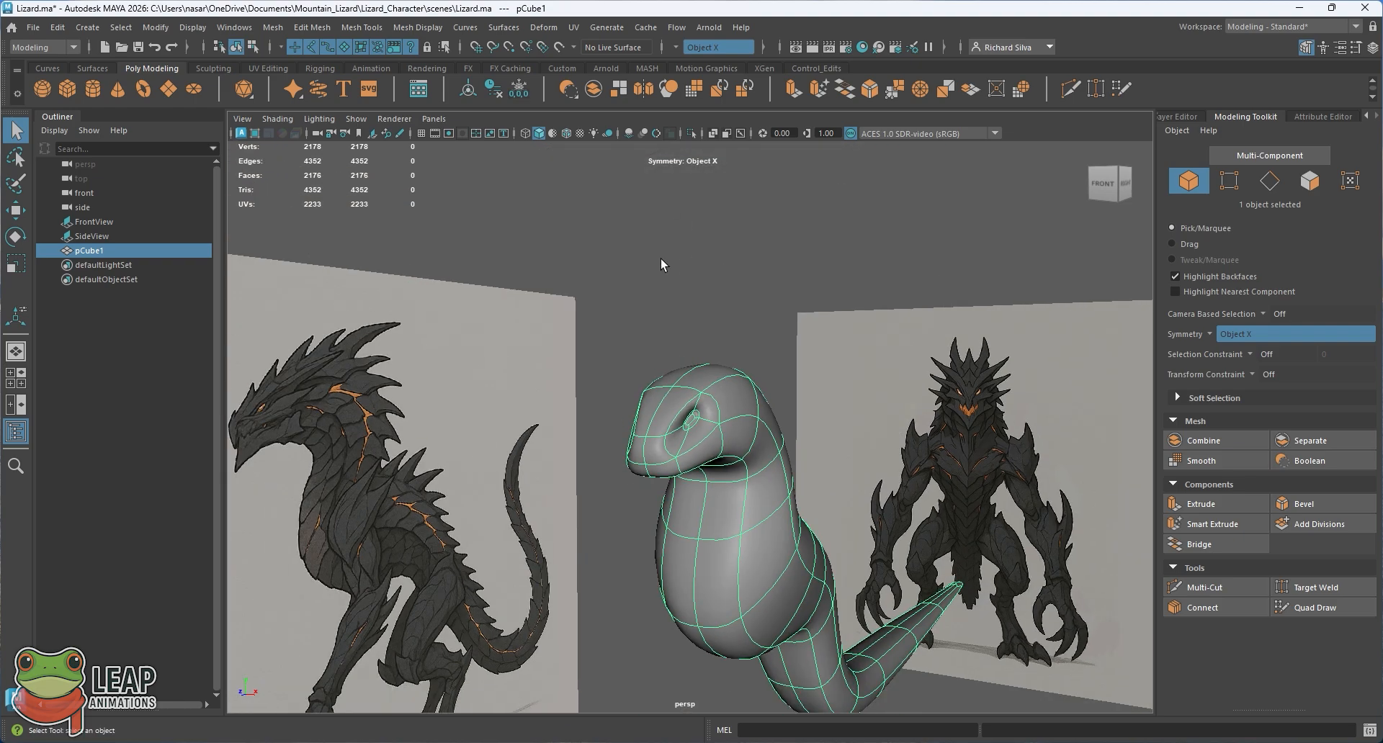
{"action": "left_click", "coordinate": [660, 258]}
{"action": "right_click_drag", "start_coordinate": [700, 373], "coordinate": [795, 543], "text": "alt"}
{"action": "mouse_move", "coordinate": [701, 411]}
{"action": "left_mouse_down", "text": "alt"}
{"action": "mouse_move", "coordinate": [744, 406]}
{"action": "mouse_move", "coordinate": [695, 402]}
{"action": "left_mouse_up", "text": "alt"}
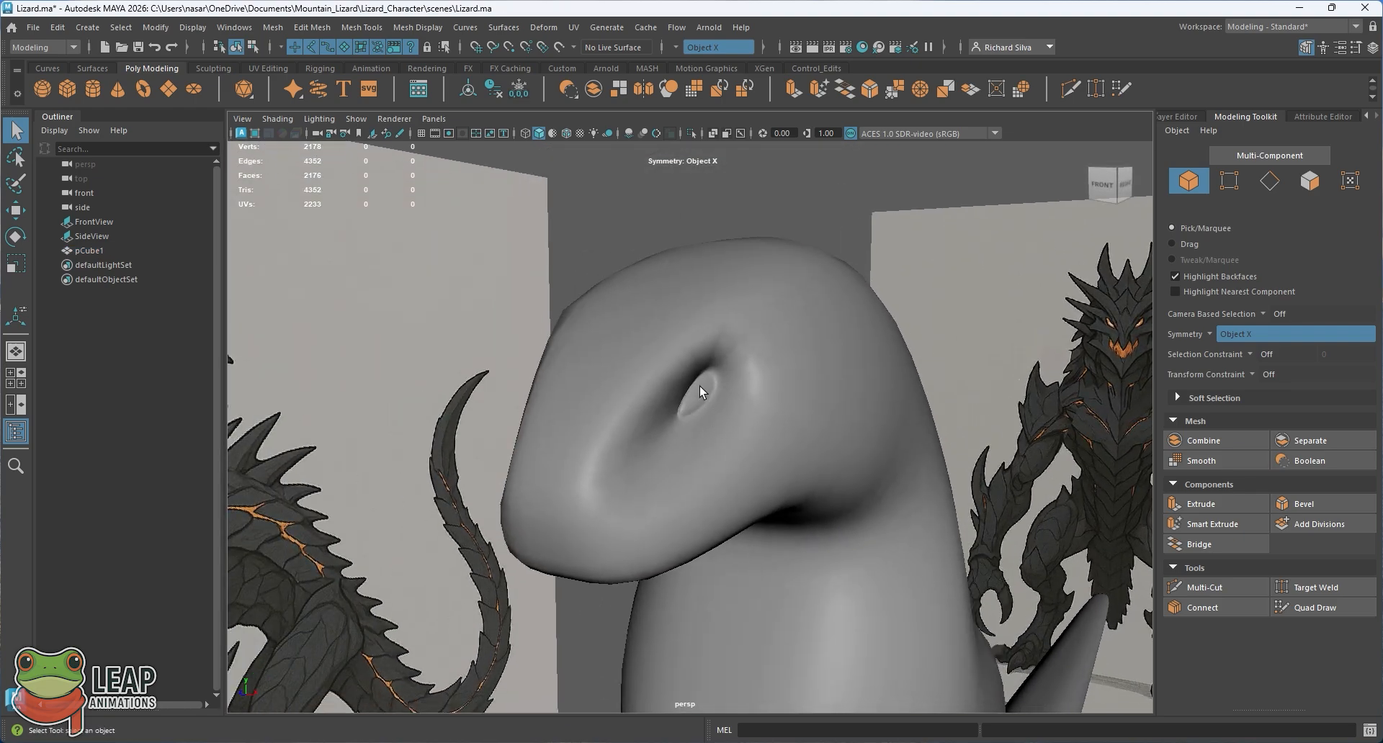
{"action": "right_click_drag", "start_coordinate": [713, 403], "coordinate": [813, 556], "text": "alt"}
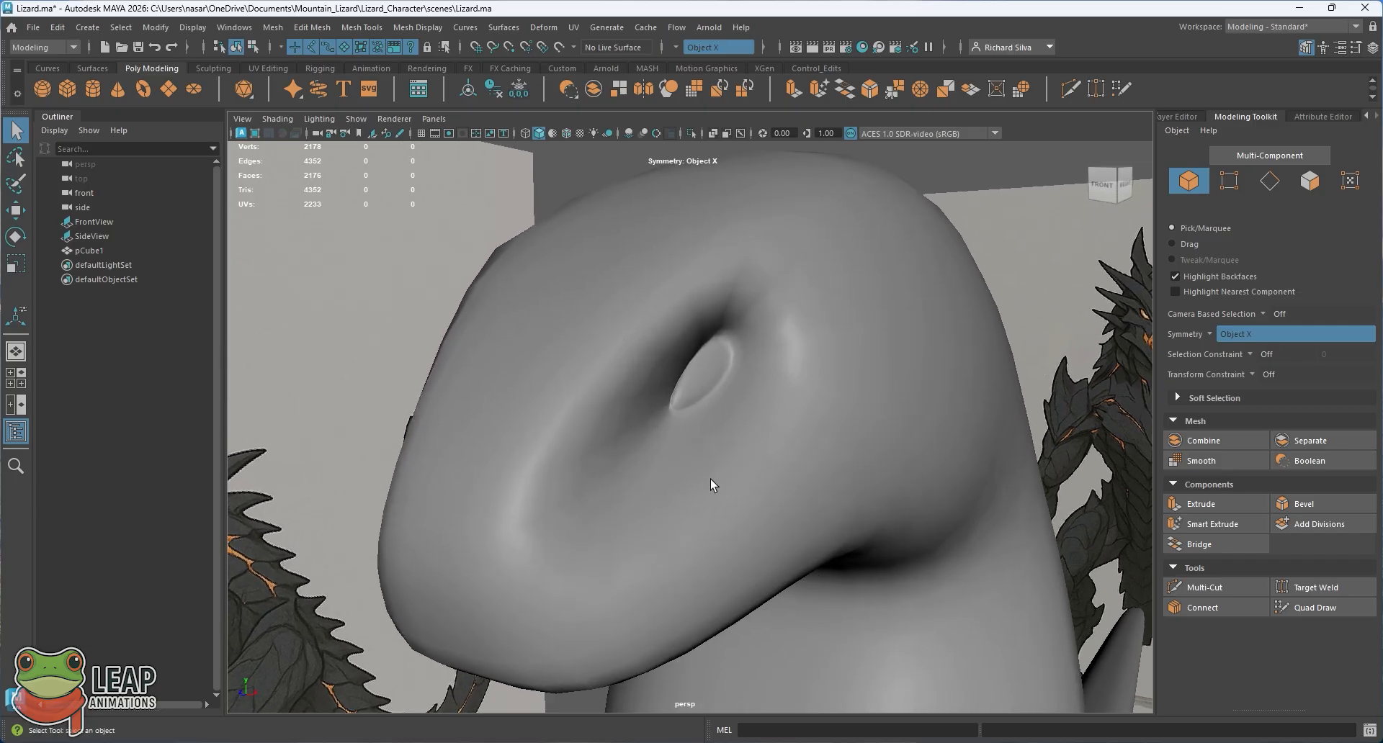
Extrude the two innermost eye faces and push them into the head along X to about 0.15
{"action": "left_click", "coordinate": [710, 479]}
{"action": "right_click_drag", "start_coordinate": [710, 479], "coordinate": [711, 374]}
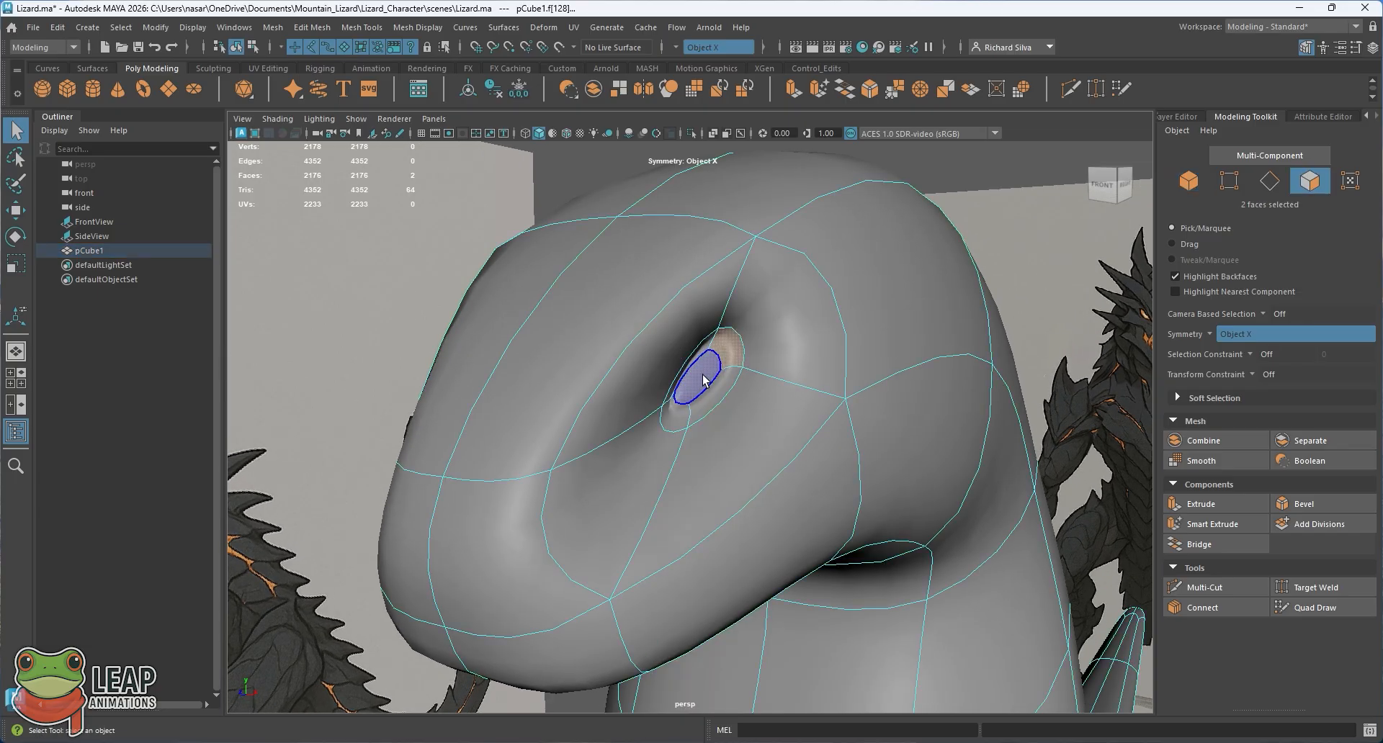
{"action": "left_click", "coordinate": [704, 379]}
{"action": "left_click_drag", "start_coordinate": [704, 379], "coordinate": [739, 400], "text": "alt"}
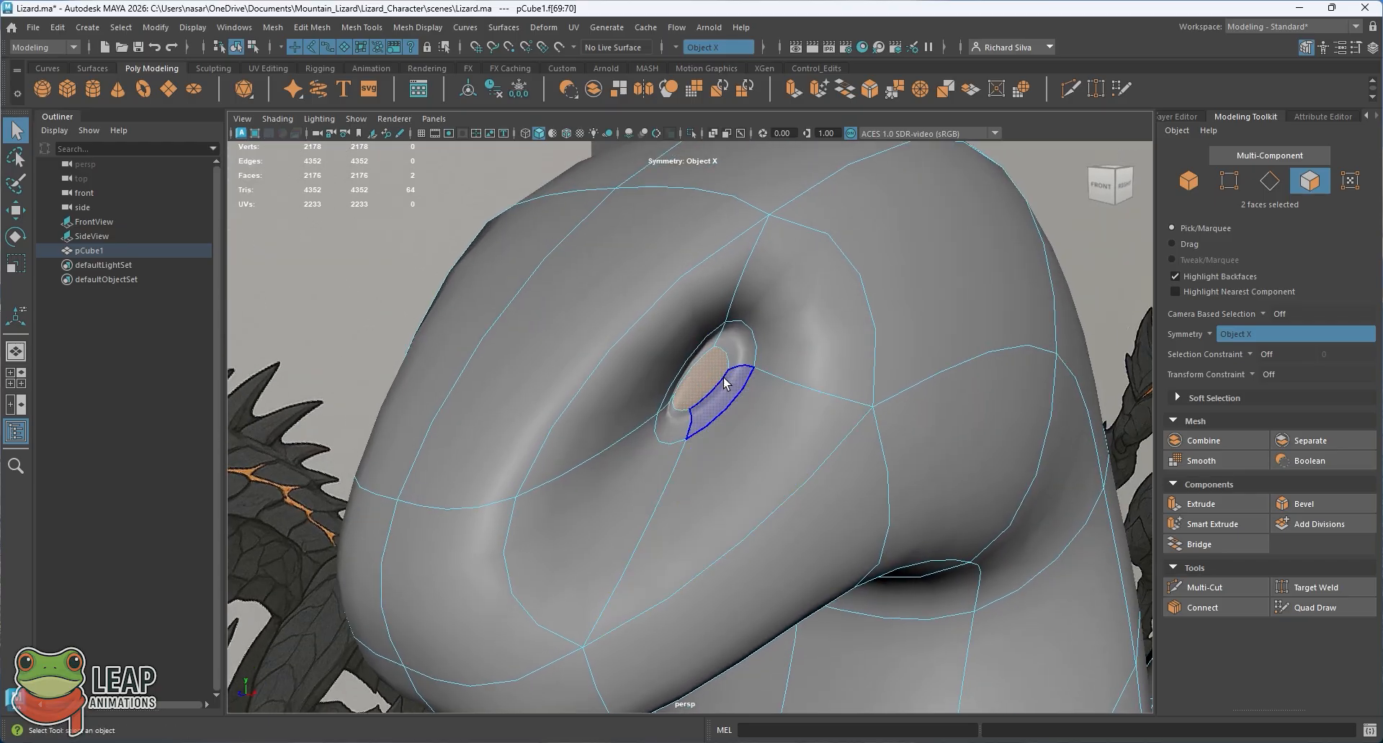
{"action": "left_click", "coordinate": [319, 29]}
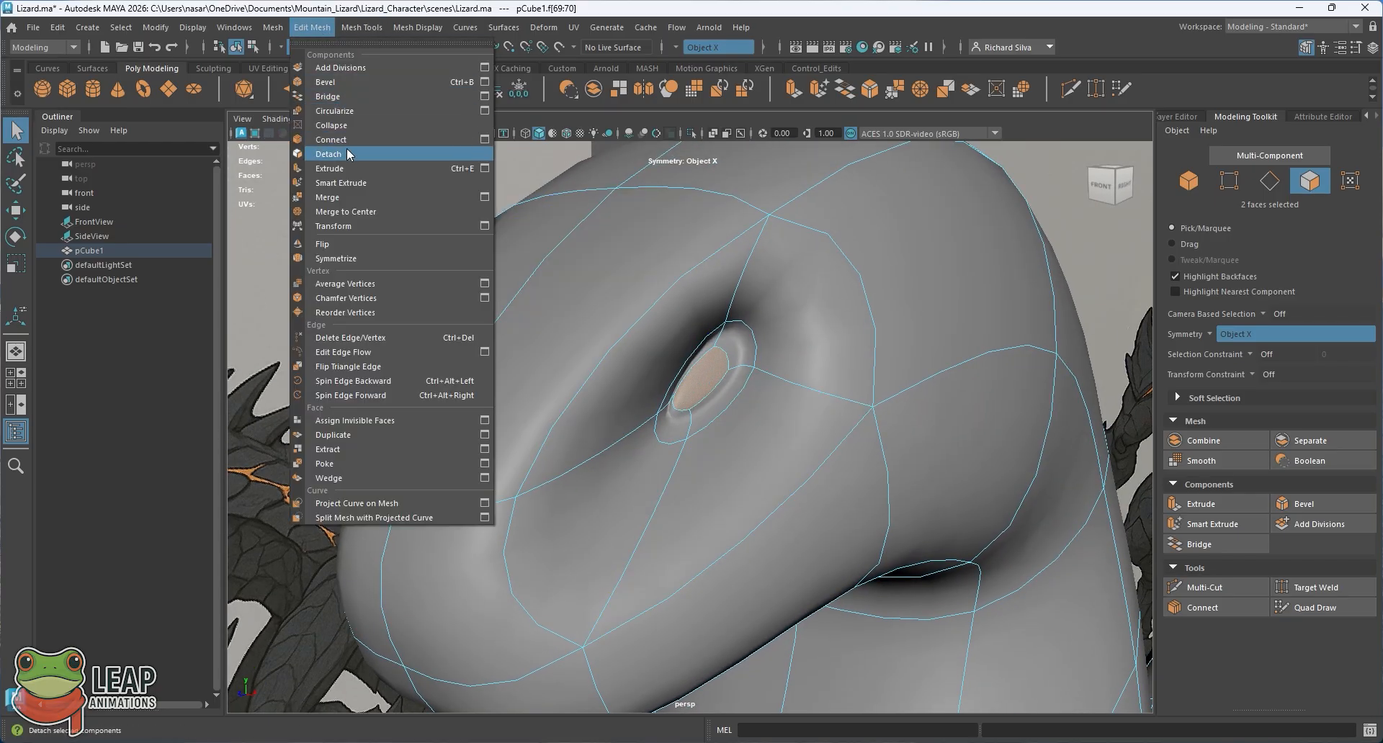
{"action": "left_click", "coordinate": [352, 169]}
{"action": "key", "text": "w"}
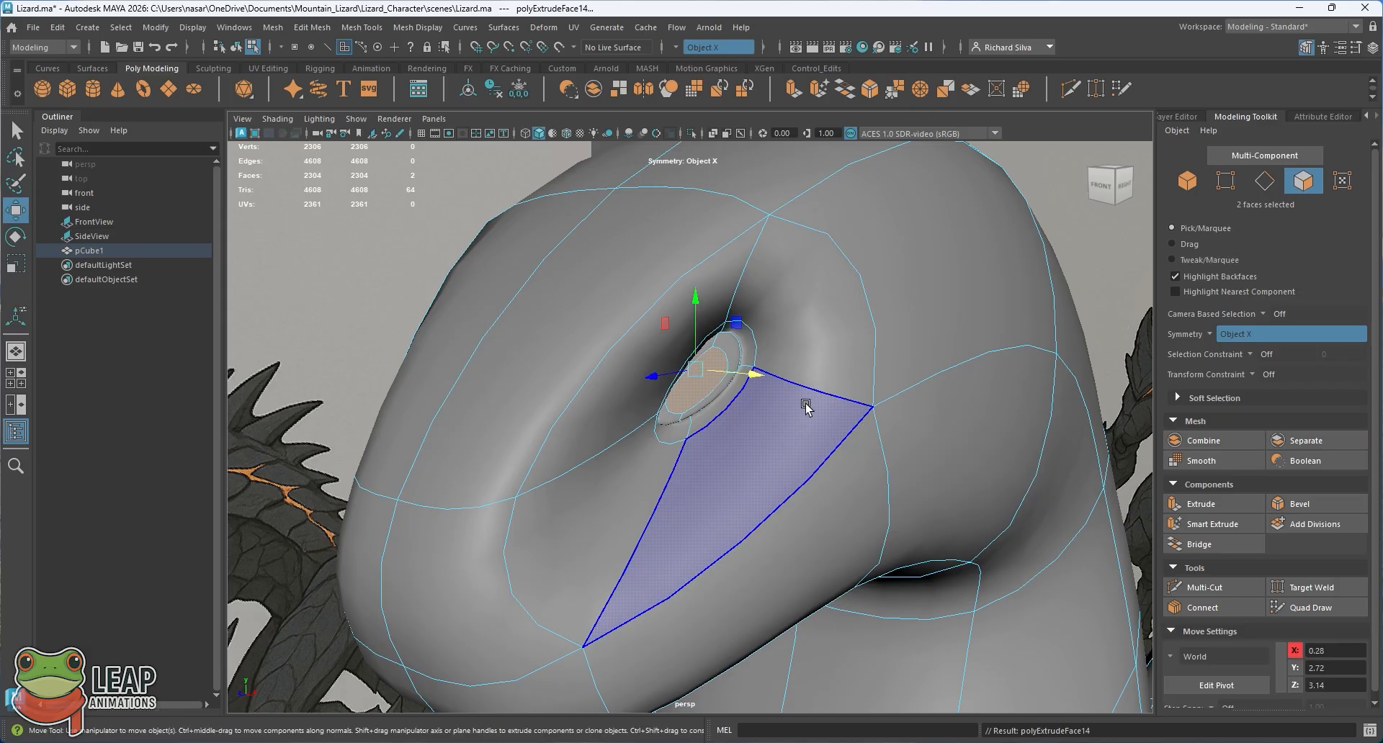
{"action": "middle_click_drag", "start_coordinate": [752, 372], "coordinate": [710, 367]}
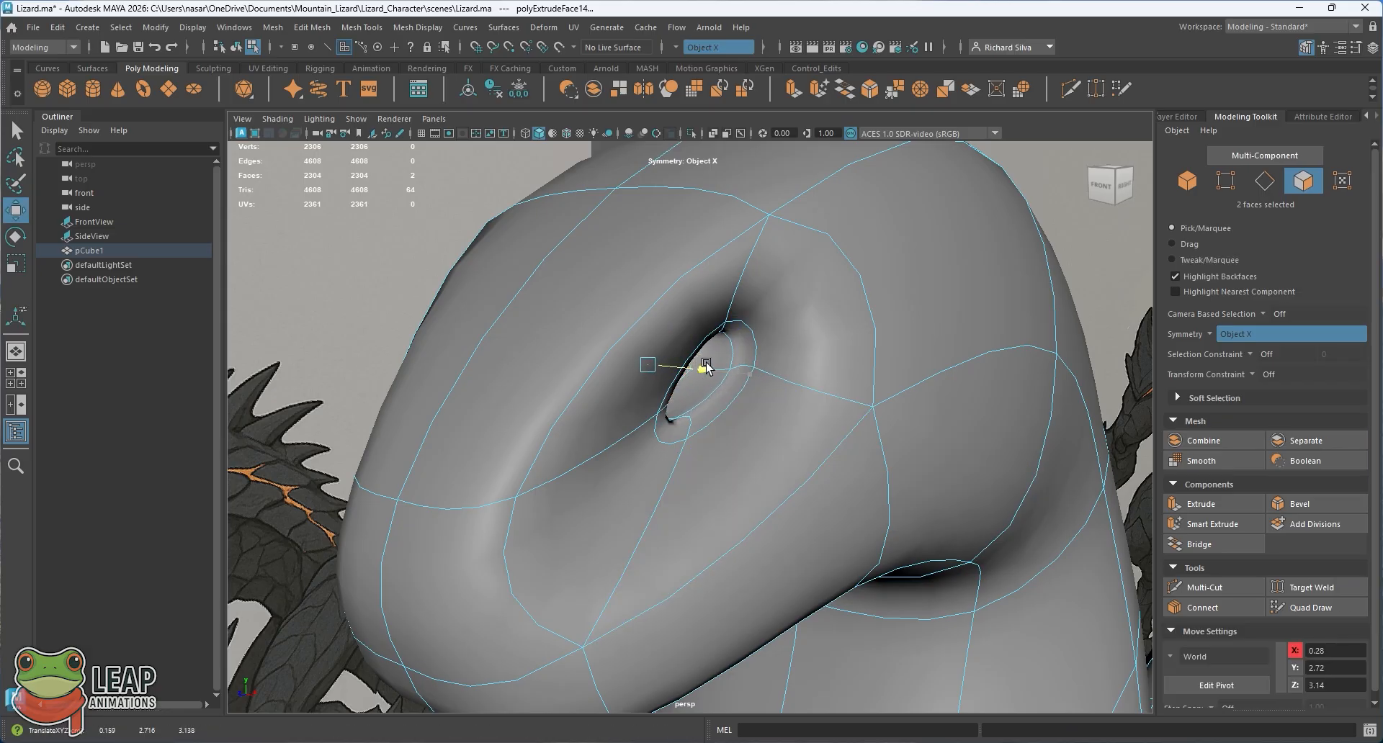
{"action": "left_click_drag", "start_coordinate": [704, 367], "coordinate": [703, 366]}
Push the extruded eye faces deeper into the head along X to about 0.08
{"action": "mouse_move", "coordinate": [781, 353]}
{"action": "left_mouse_down", "text": "alt"}
{"action": "mouse_move", "coordinate": [704, 337]}
{"action": "mouse_move", "coordinate": [785, 374]}
{"action": "mouse_move", "coordinate": [794, 363]}
{"action": "left_mouse_up", "text": "alt"}
{"action": "left_click_drag", "start_coordinate": [794, 367], "coordinate": [835, 398], "text": "alt"}
{"action": "mouse_move", "coordinate": [854, 349]}
{"action": "left_mouse_down", "text": "alt"}
{"action": "mouse_move", "coordinate": [894, 383]}
{"action": "mouse_move", "coordinate": [866, 371]}
{"action": "left_mouse_up", "text": "alt"}
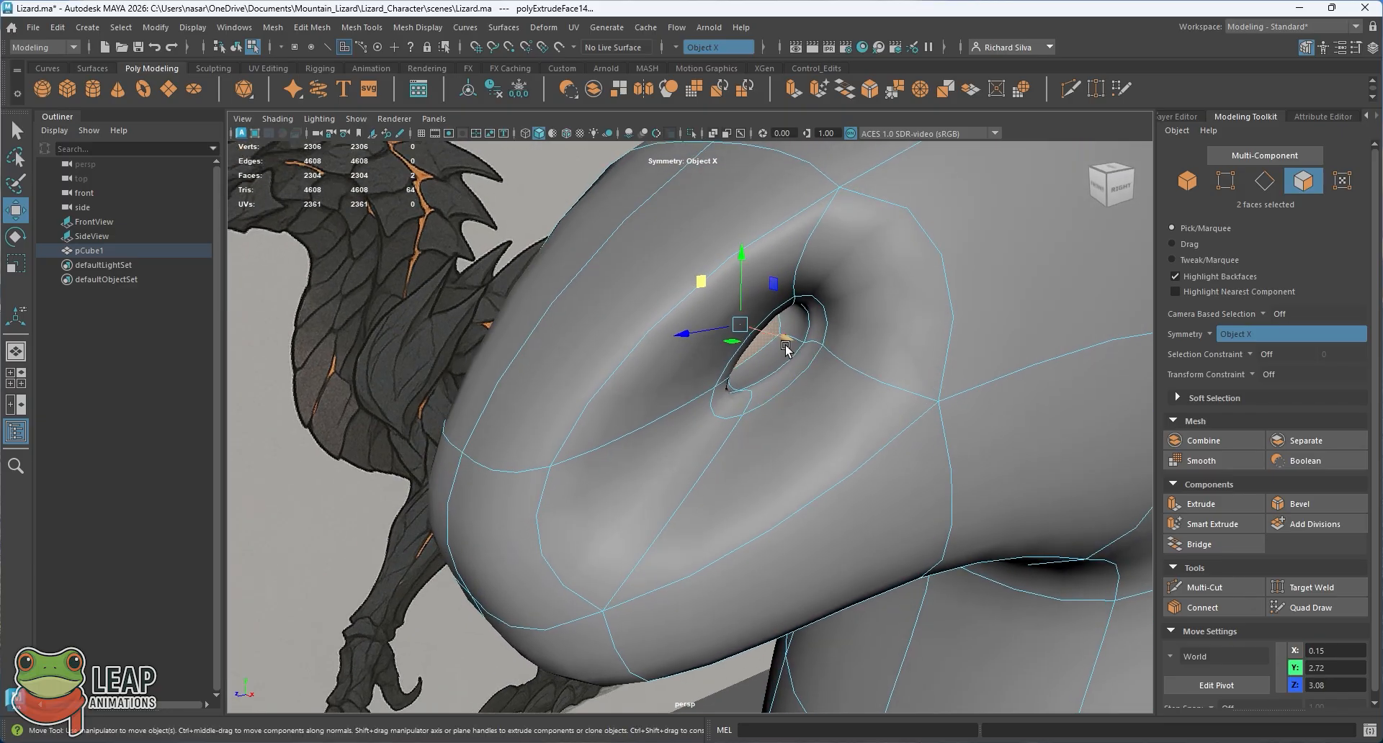
{"action": "left_click_drag", "start_coordinate": [784, 344], "coordinate": [753, 322]}
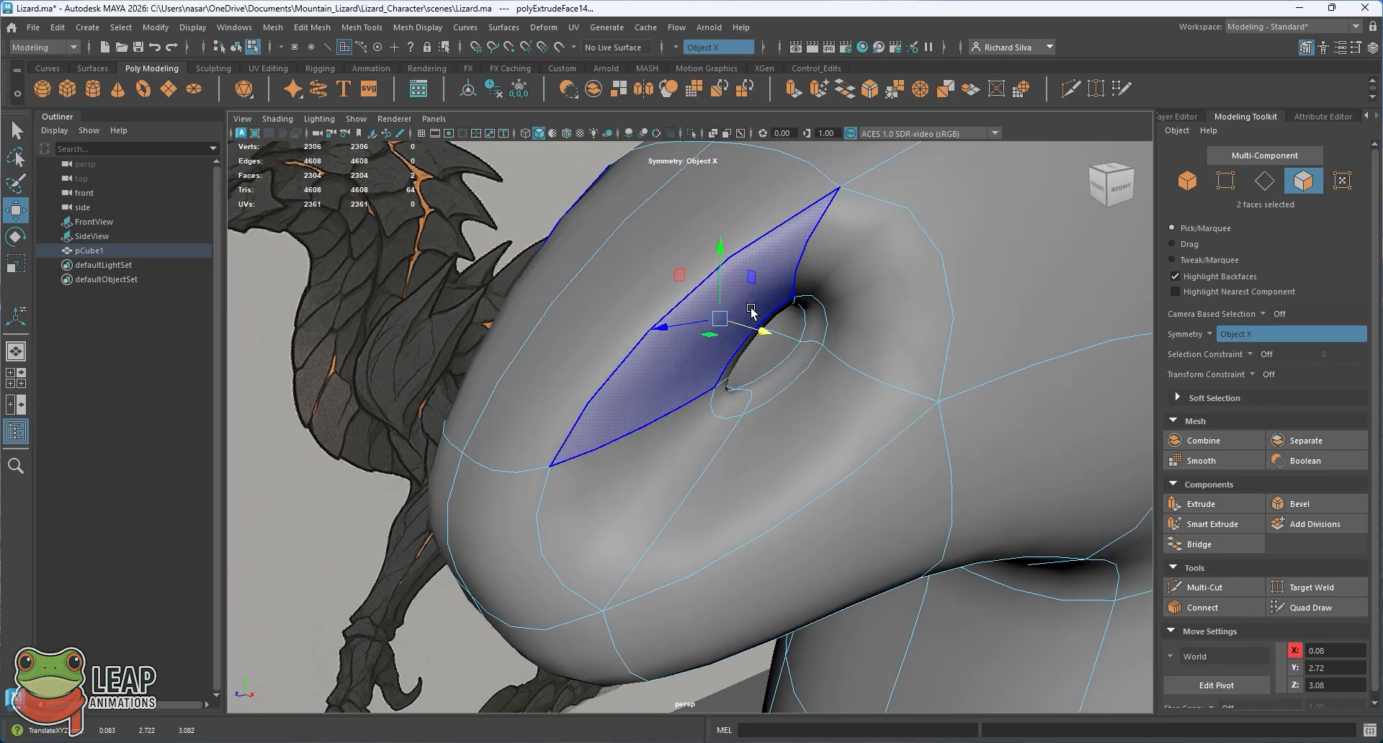
Return to object mode and examine the hollow eye socket from several angles against the side reference
{"action": "right_click_drag", "start_coordinate": [745, 273], "coordinate": [801, 248]}
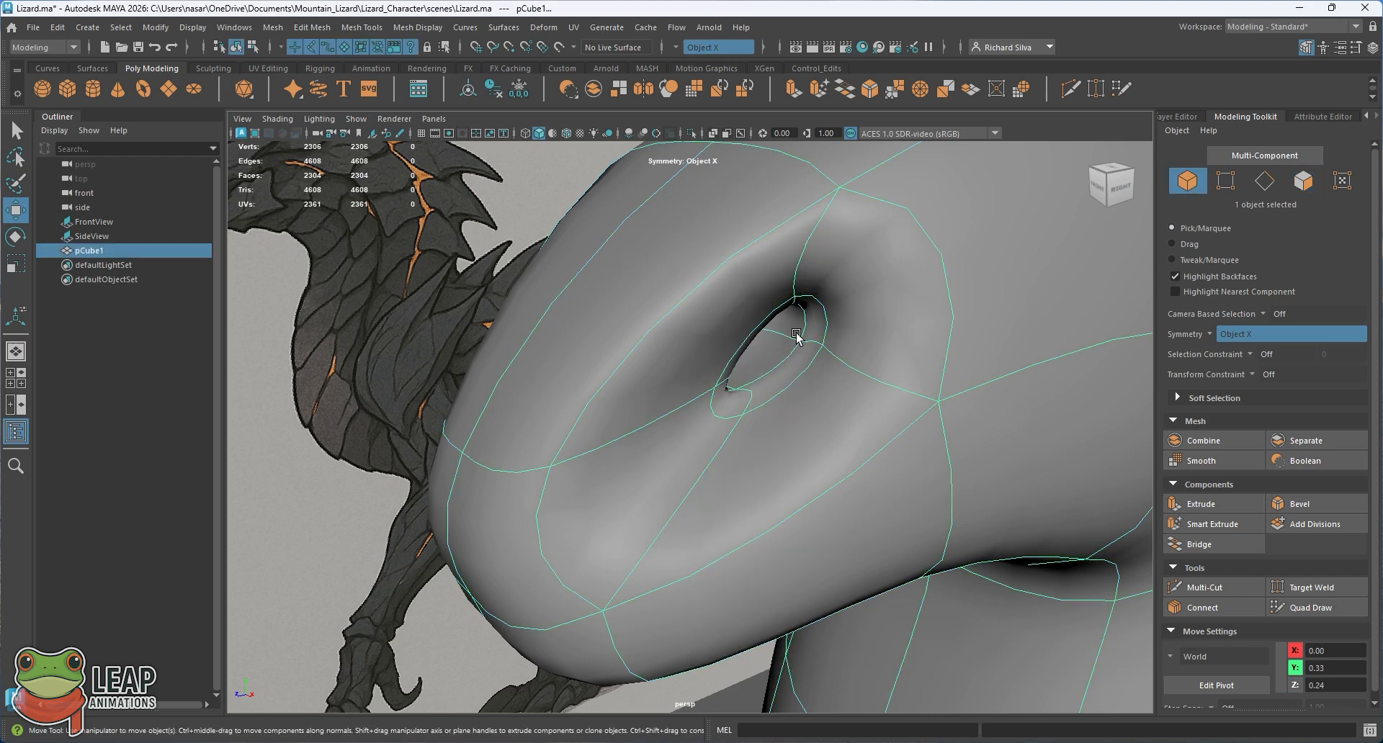
{"action": "scroll", "coordinate": [796, 337], "scroll_direction": "down", "scroll_amount": 4}
{"action": "left_click_drag", "start_coordinate": [796, 337], "coordinate": [821, 292], "text": "alt"}
{"action": "key", "text": "q"}
{"action": "left_click", "coordinate": [645, 222]}
{"action": "left_click_drag", "start_coordinate": [671, 309], "coordinate": [693, 413], "text": "alt"}
{"action": "left_click", "coordinate": [635, 377]}
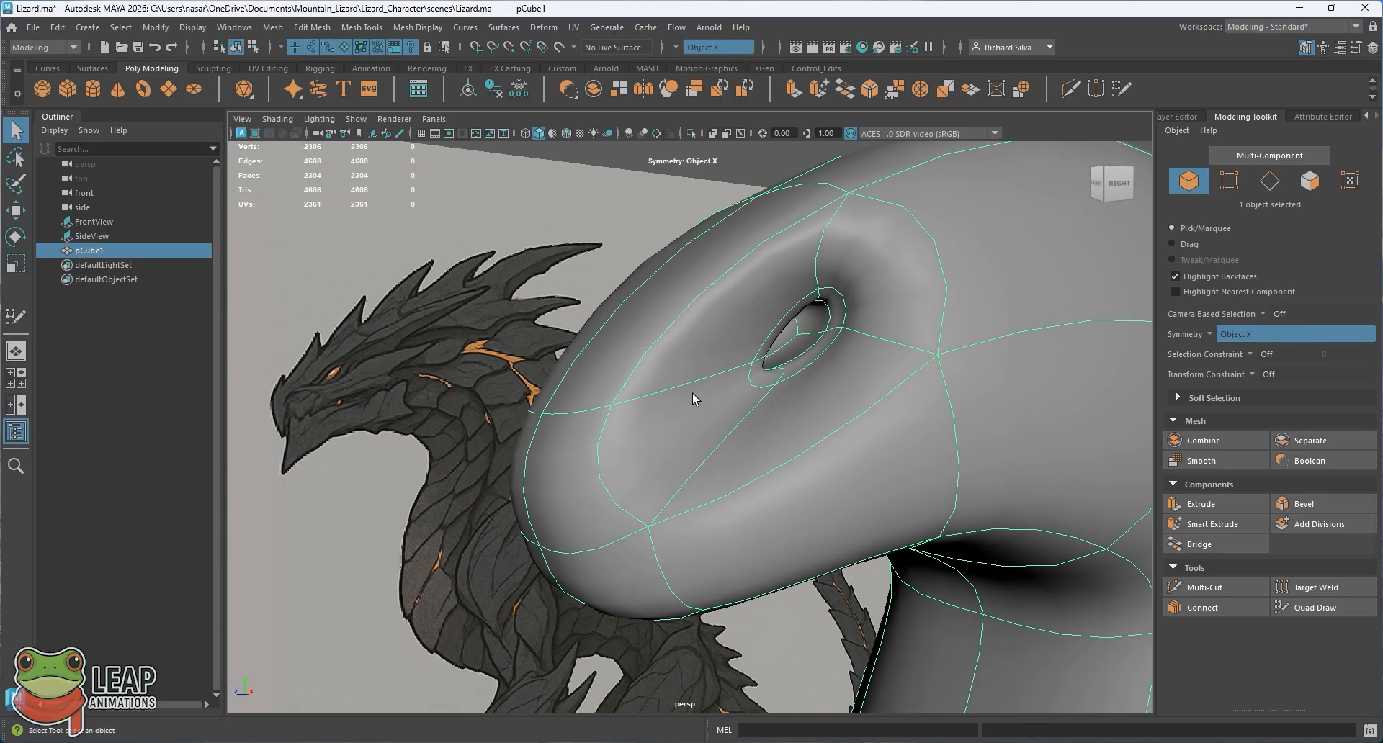
{"action": "right_click_drag", "start_coordinate": [769, 366], "coordinate": [731, 328], "text": "alt"}
{"action": "left_click", "coordinate": [755, 206]}
{"action": "middle_click_drag", "start_coordinate": [751, 286], "coordinate": [685, 231], "text": "alt"}
{"action": "left_click_drag", "start_coordinate": [685, 231], "coordinate": [680, 320], "text": "alt"}
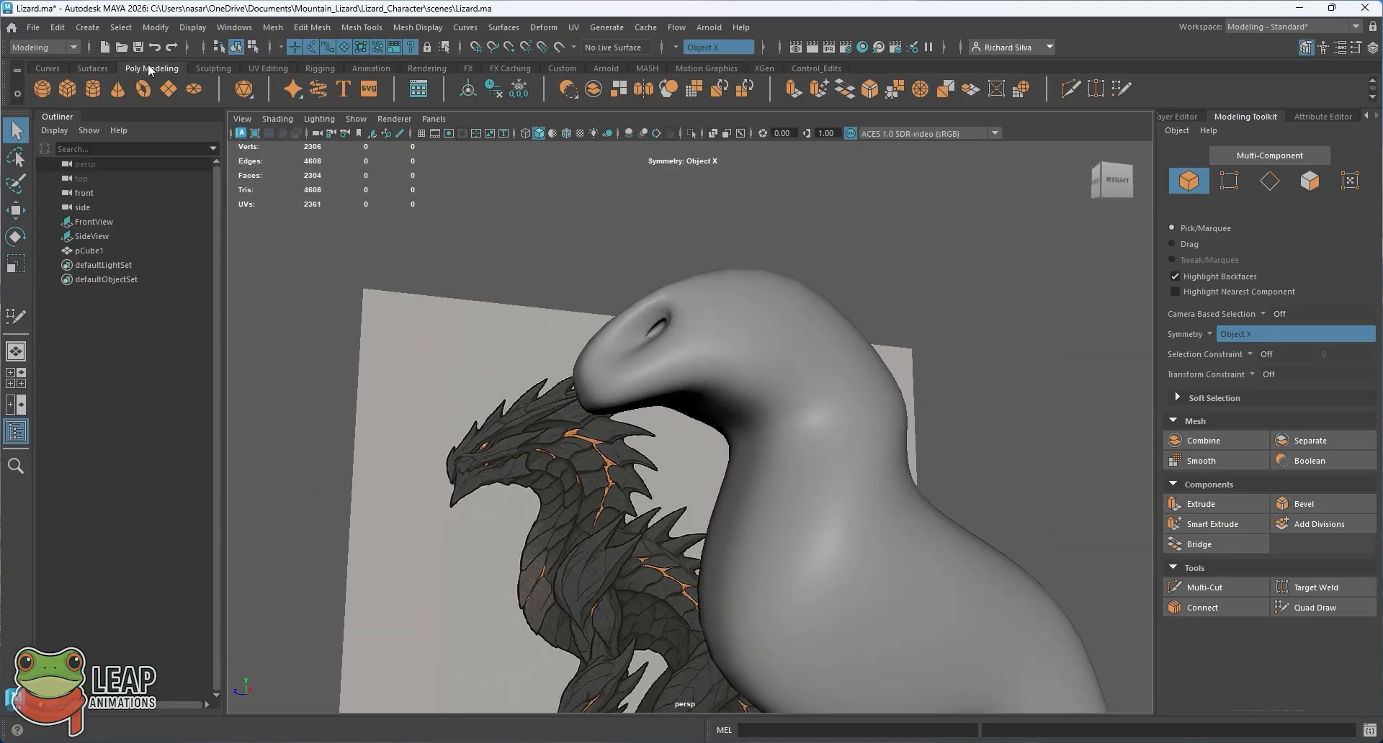
Create a polygon sphere for the eyeball
{"action": "left_click", "coordinate": [42, 89]}
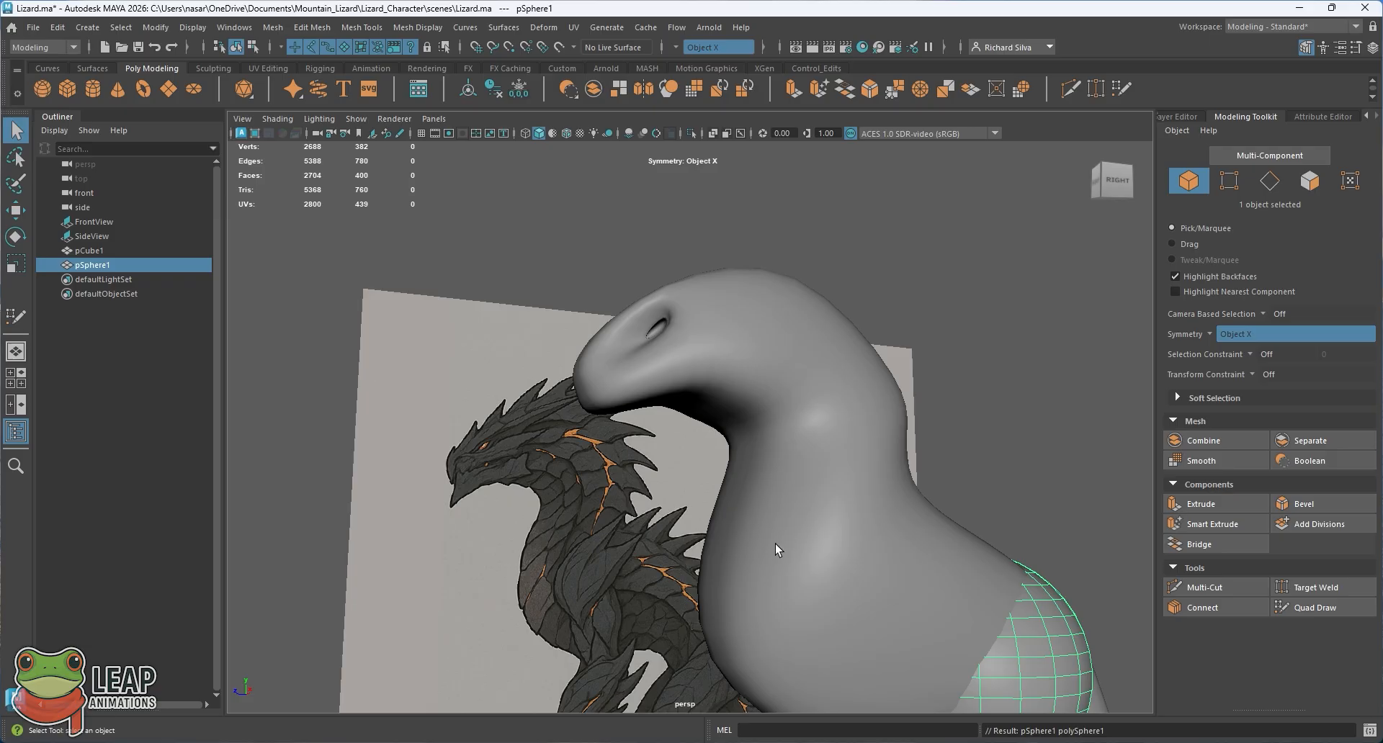
{"action": "right_click_drag", "start_coordinate": [775, 544], "coordinate": [706, 338], "text": "alt"}
{"action": "middle_click_drag", "start_coordinate": [705, 338], "coordinate": [598, 277], "text": "alt"}
{"action": "right_click_drag", "start_coordinate": [598, 278], "coordinate": [741, 494], "text": "alt"}
{"action": "left_click_drag", "start_coordinate": [681, 461], "coordinate": [752, 494], "text": "alt"}
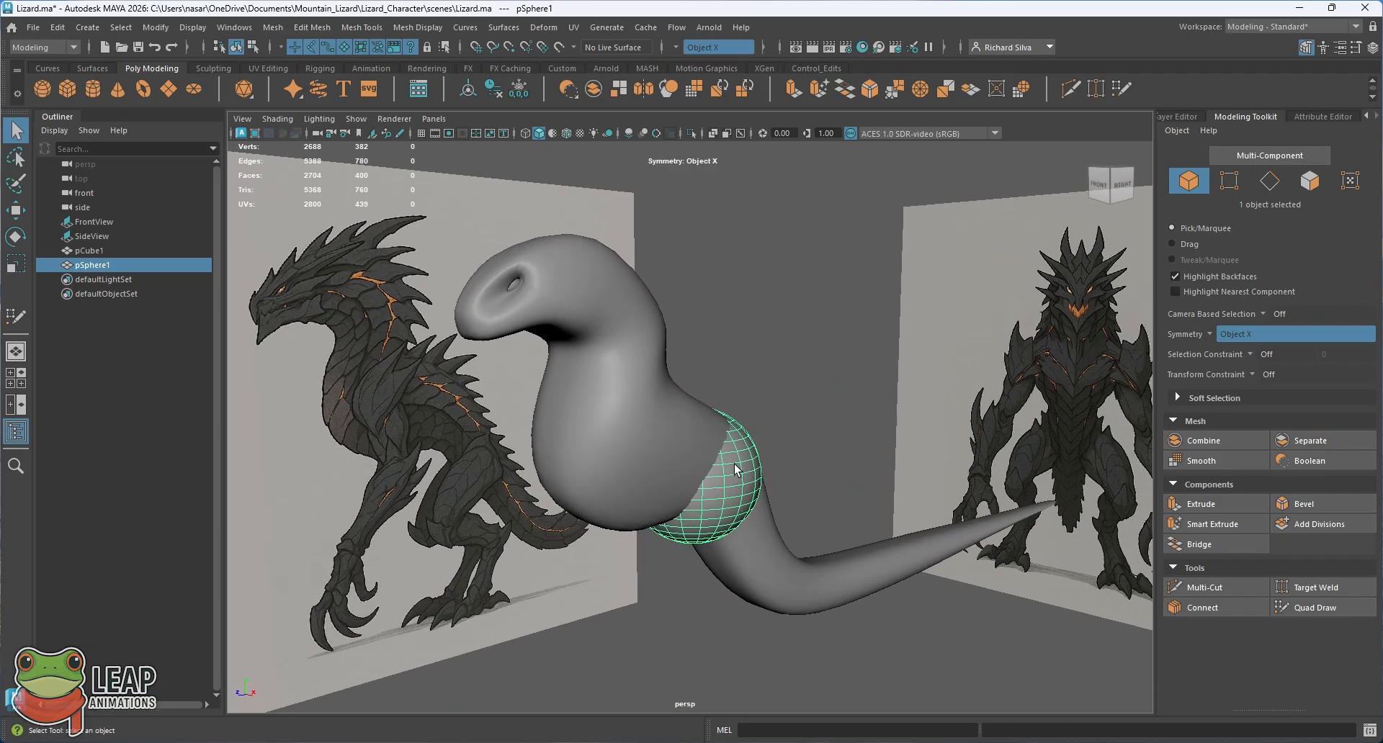
Move the sphere up to the head in the YZ plane, to about Y 2.80 and Z 3.37
{"action": "key", "text": "w"}
{"action": "left_click_drag", "start_coordinate": [783, 412], "coordinate": [794, 383], "text": "alt"}
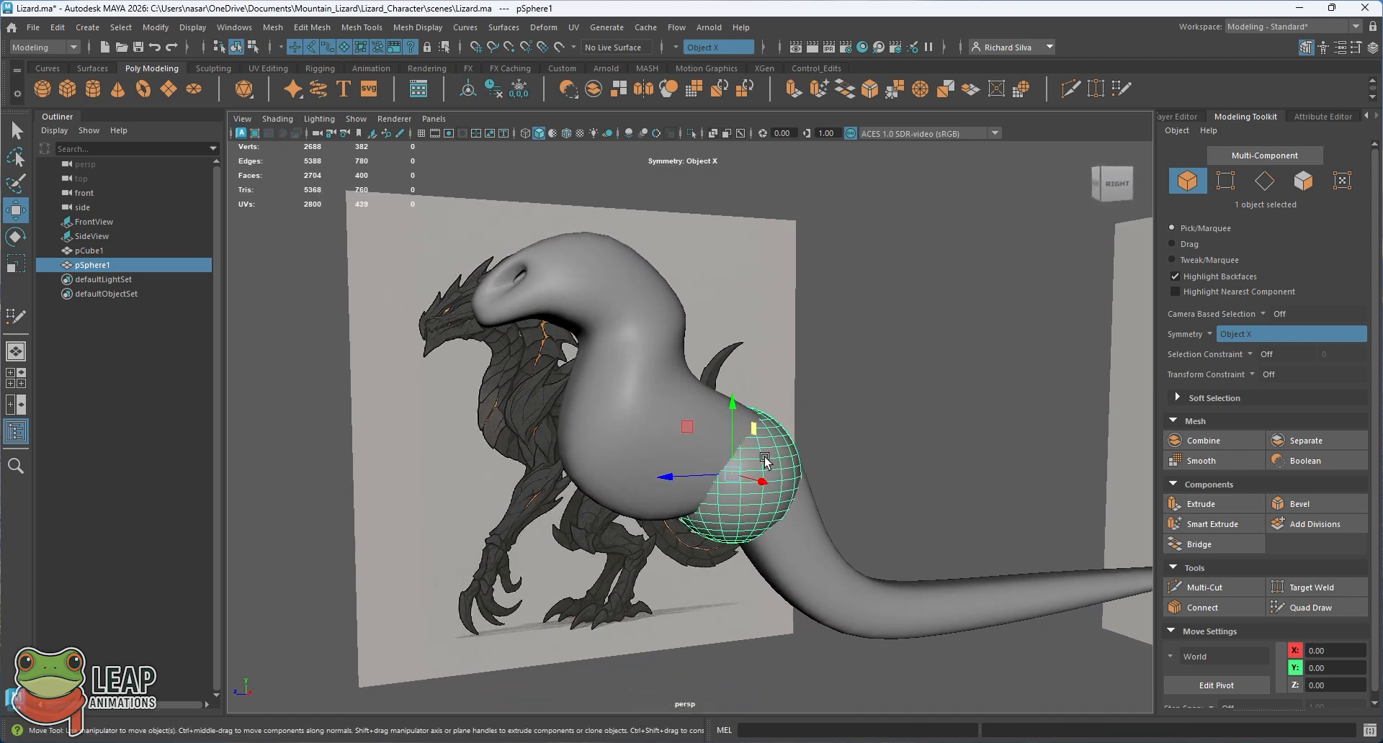
{"action": "left_click_drag", "start_coordinate": [692, 428], "coordinate": [453, 222]}
{"action": "middle_click_drag", "start_coordinate": [461, 261], "coordinate": [555, 364], "text": "alt"}
{"action": "right_click_drag", "start_coordinate": [558, 366], "coordinate": [635, 397], "text": "alt"}
{"action": "left_click_drag", "start_coordinate": [635, 397], "coordinate": [689, 405], "text": "alt"}
{"action": "middle_click_drag", "start_coordinate": [689, 405], "coordinate": [643, 461], "text": "alt"}
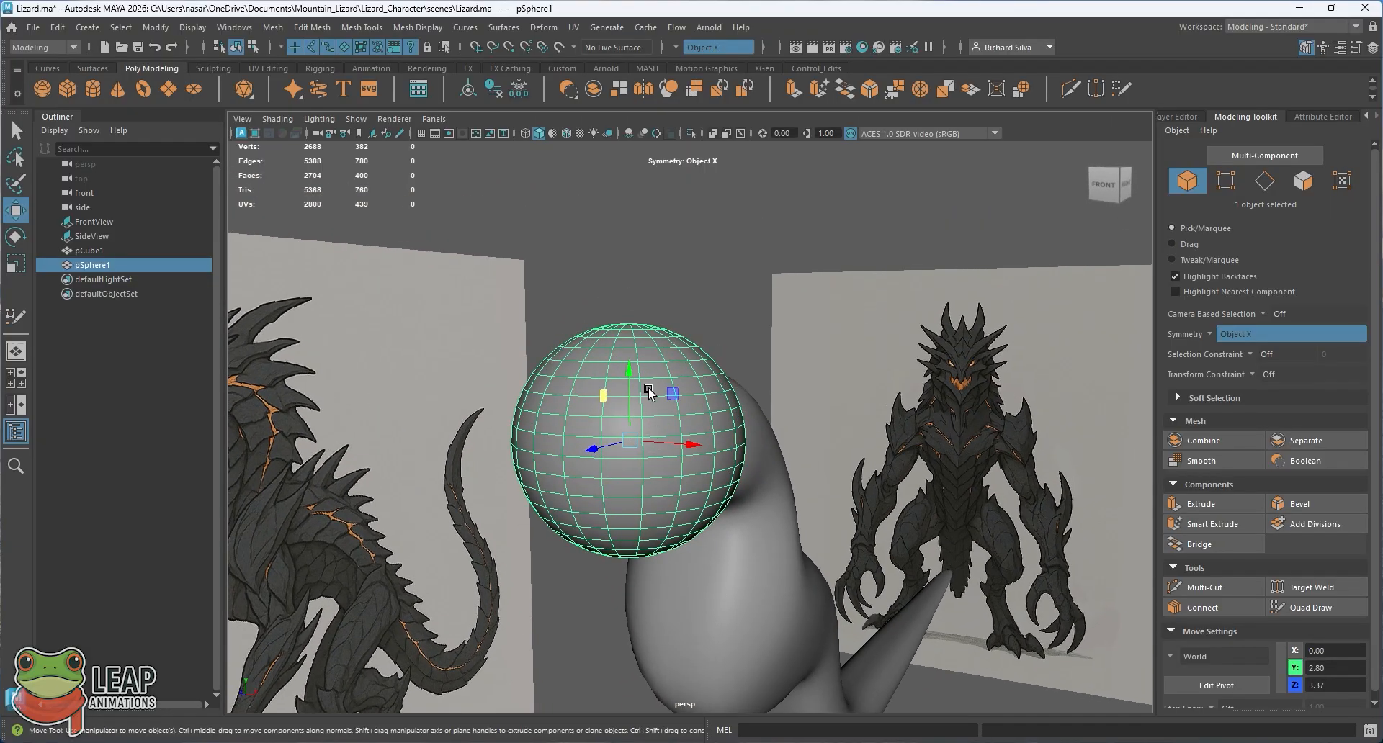
Scale the sphere down uniformly to a small eyeball size beside the eye socket
{"action": "right_click_drag", "start_coordinate": [643, 461], "coordinate": [672, 455], "text": "alt"}
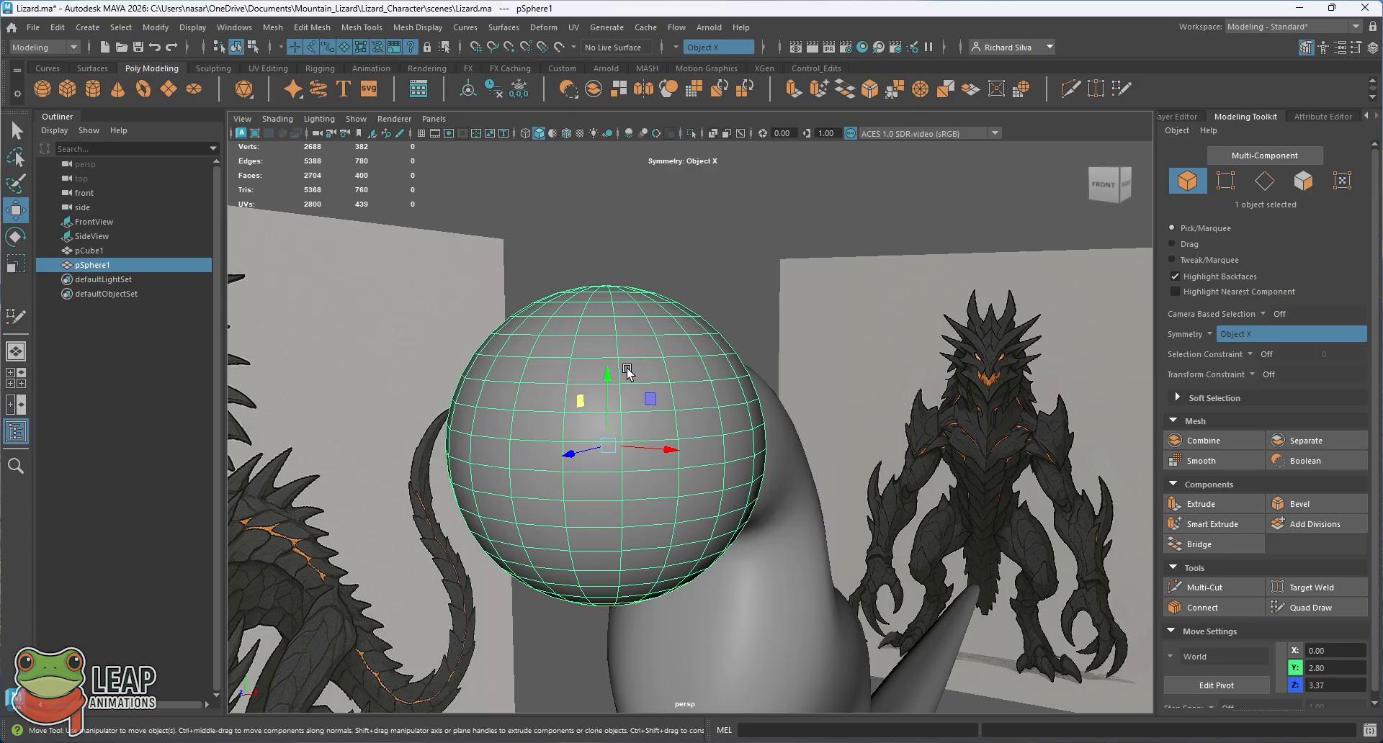
{"action": "left_click_drag", "start_coordinate": [640, 357], "coordinate": [641, 389], "text": "alt"}
{"action": "key", "text": "e"}
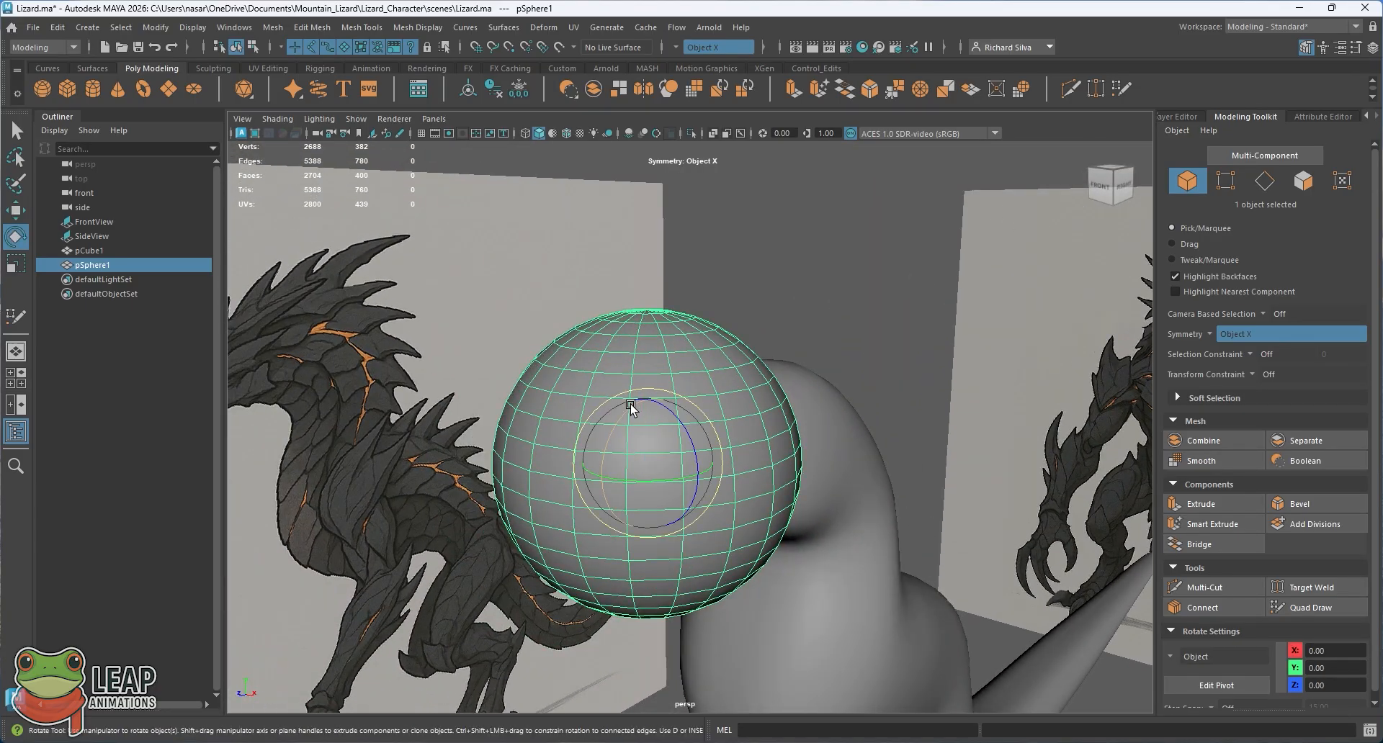
{"action": "key", "text": "r"}
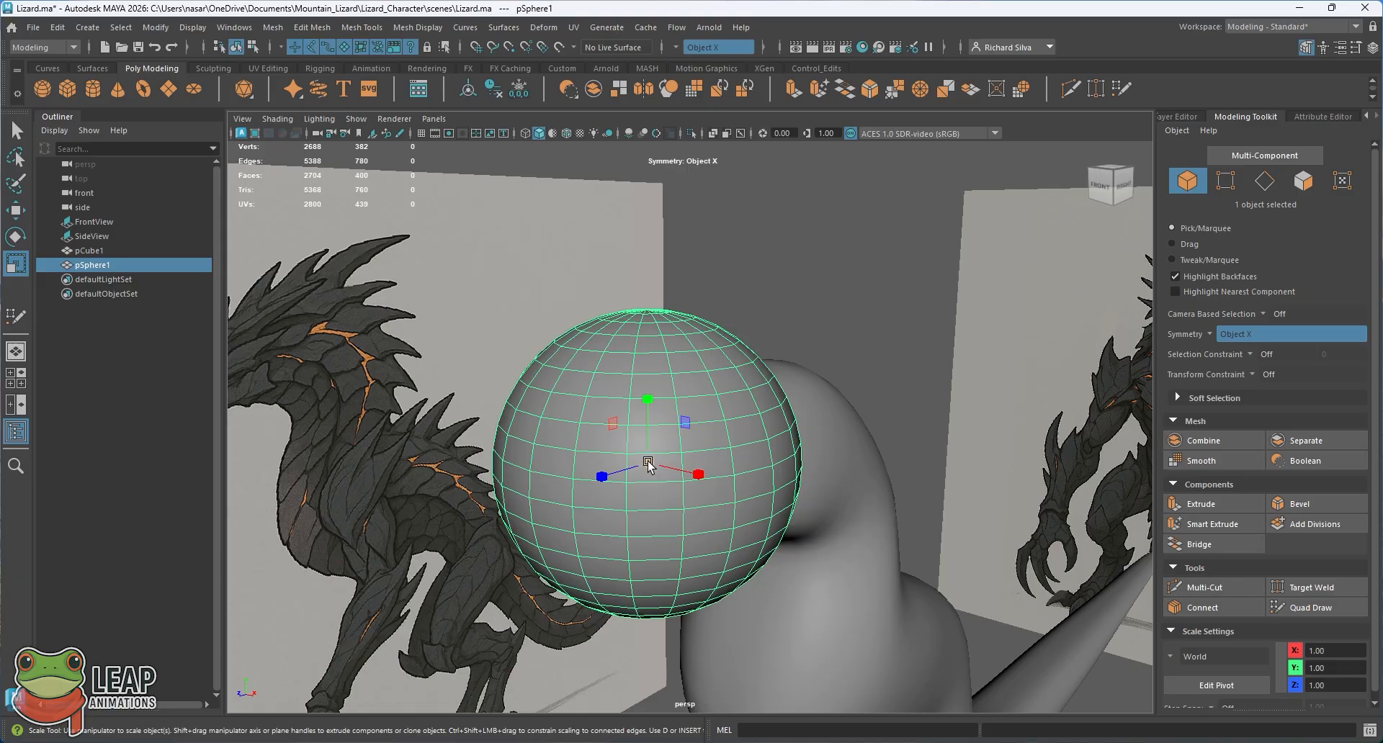
{"action": "left_click_drag", "start_coordinate": [648, 463], "coordinate": [428, 510]}
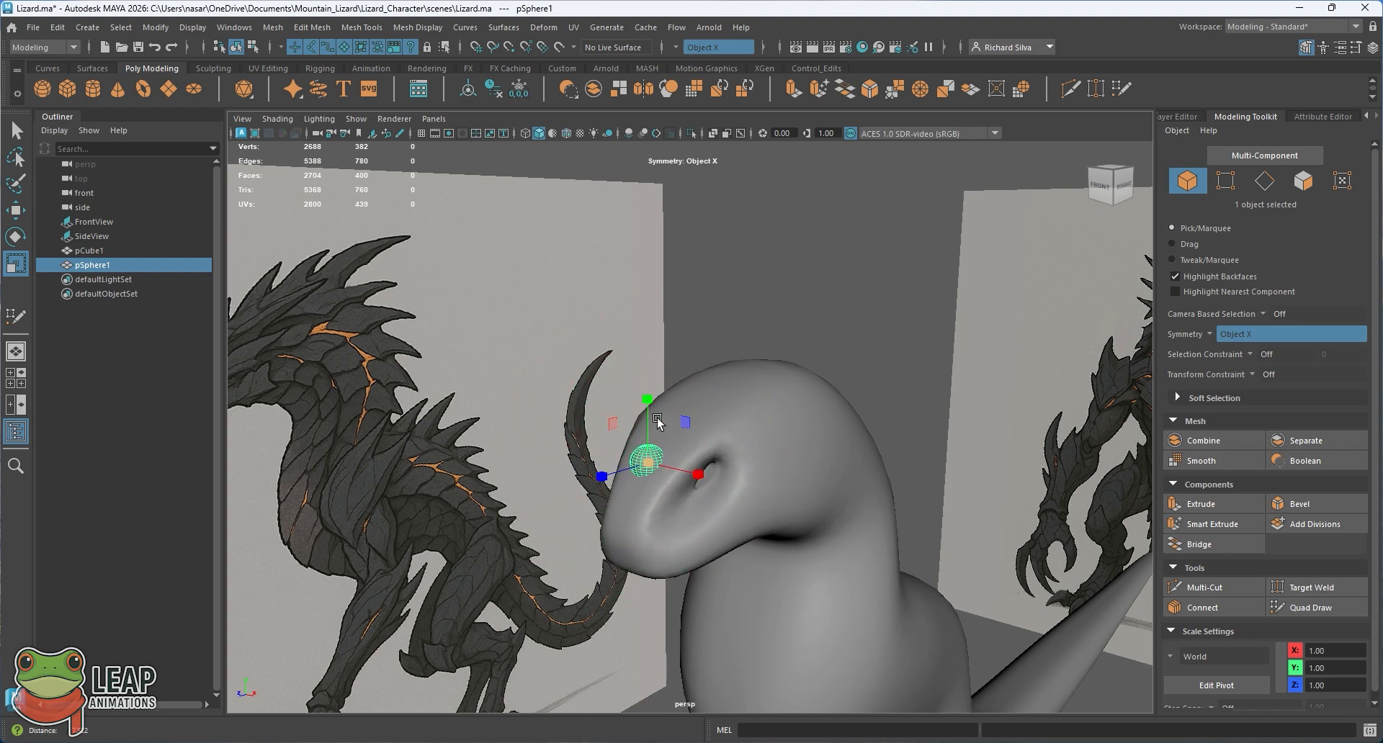
Move the small sphere sideways and back into the eye socket, to about X 0.22, Y 2.68 and Z 3.13
{"action": "scroll", "coordinate": [673, 475], "scroll_direction": "up", "scroll_amount": 5}
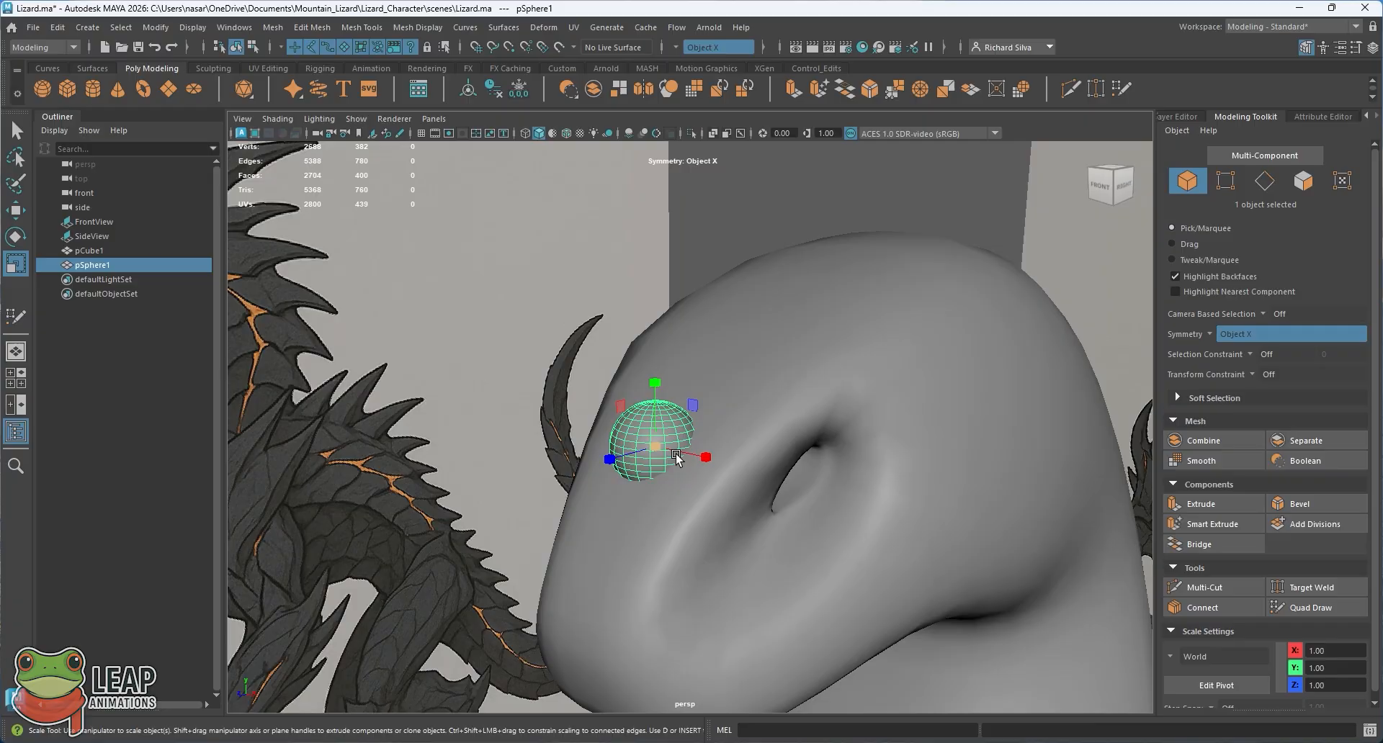
{"action": "key", "text": "w"}
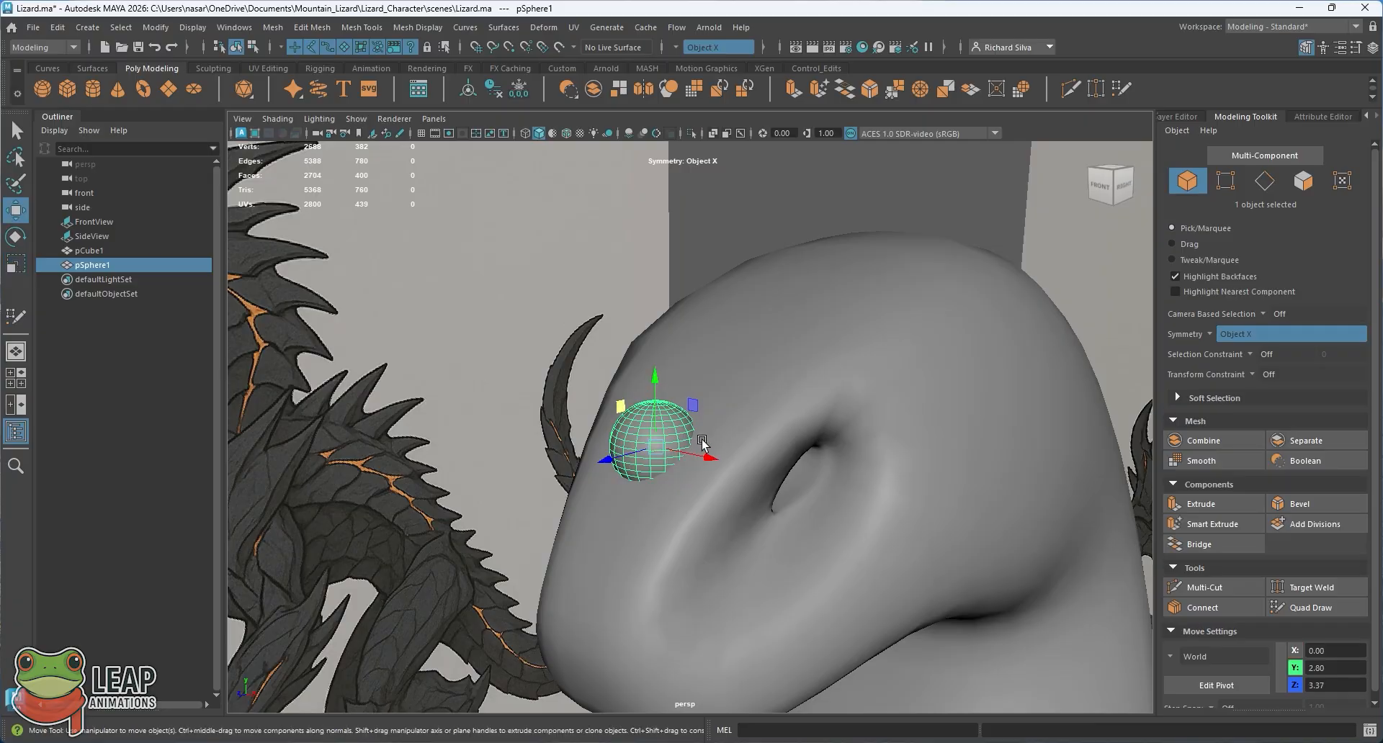
{"action": "left_click_drag", "start_coordinate": [704, 457], "coordinate": [637, 416]}
{"action": "left_click_drag", "start_coordinate": [637, 416], "coordinate": [771, 506], "text": "alt"}
In a shaded side view, shift the eyeball in the YZ plane to about Y 2.71 and Z 3.11
{"action": "key", "text": "space"}
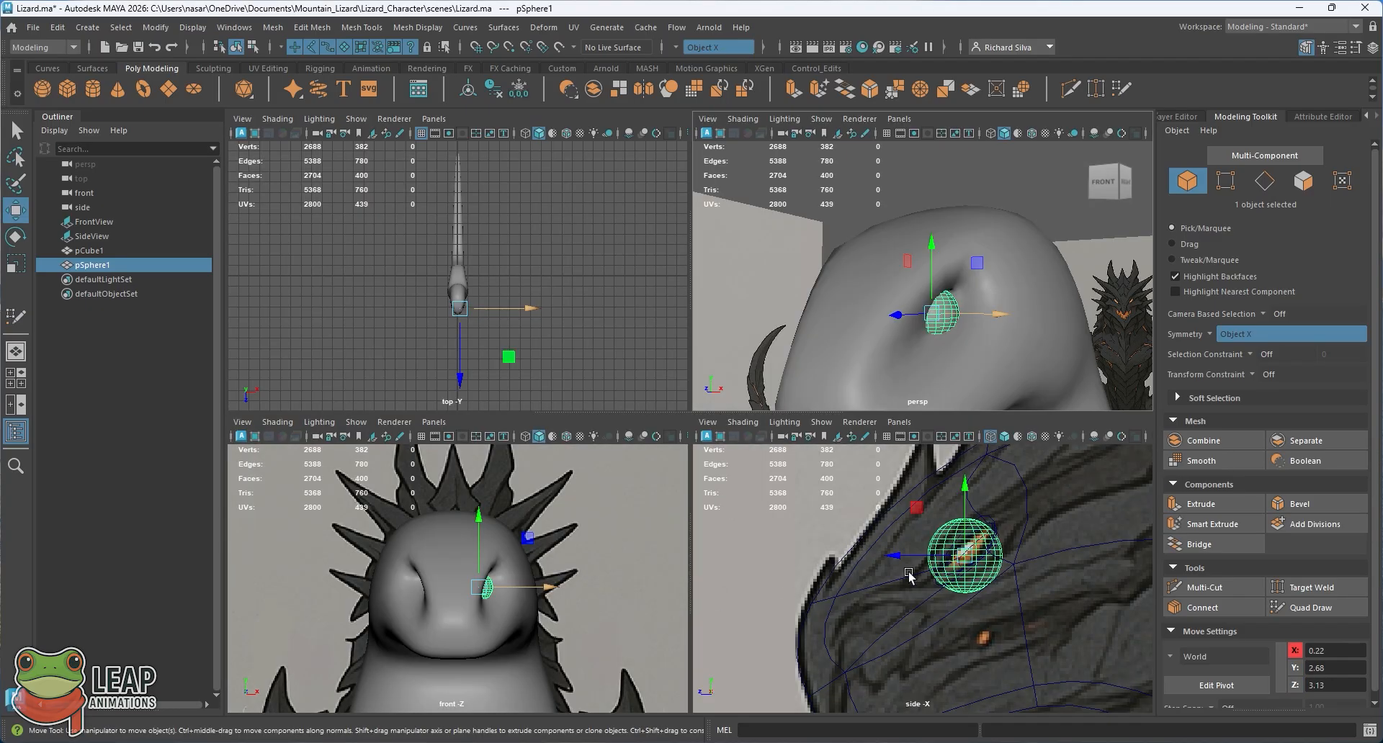
{"action": "key", "text": "space"}
{"action": "left_click", "coordinate": [539, 133]}
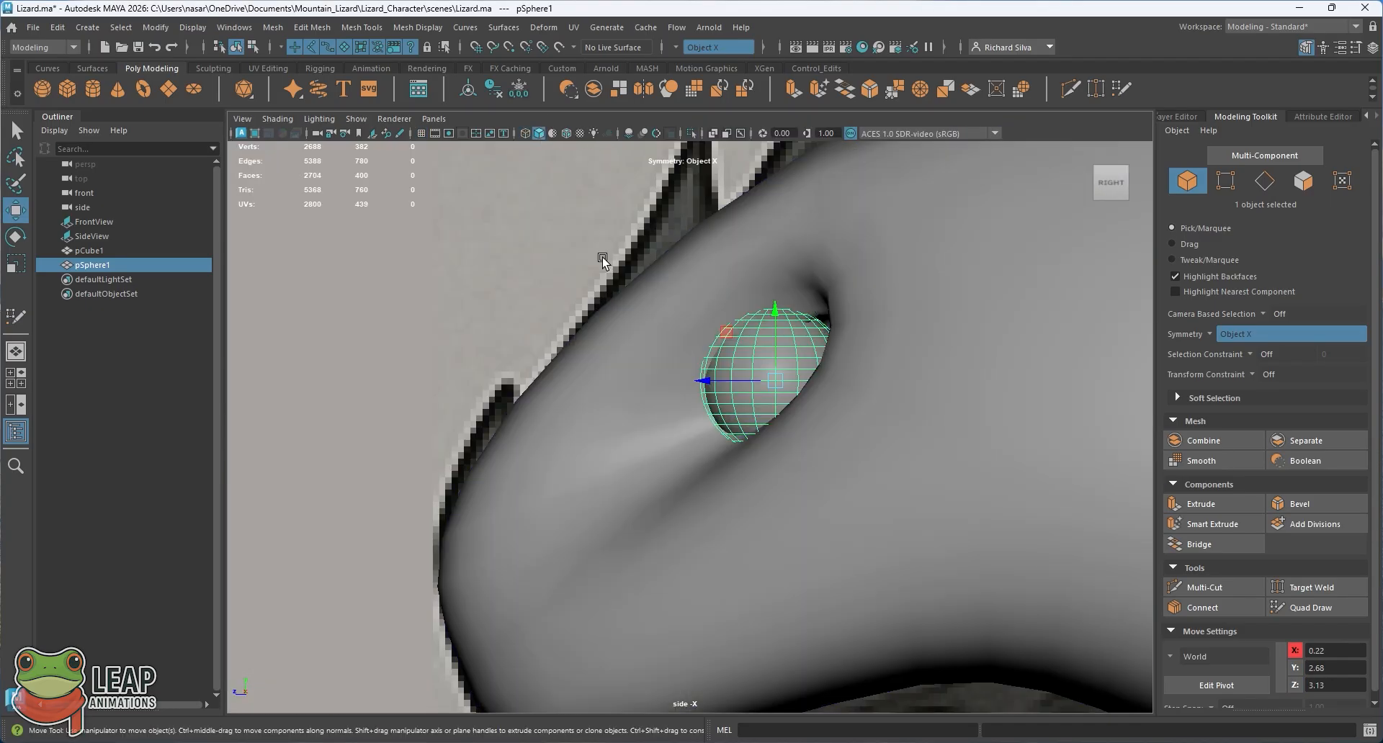
{"action": "scroll", "coordinate": [727, 403], "scroll_direction": "up", "scroll_amount": 1}
{"action": "middle_click_drag", "start_coordinate": [755, 380], "coordinate": [708, 419], "text": "alt"}
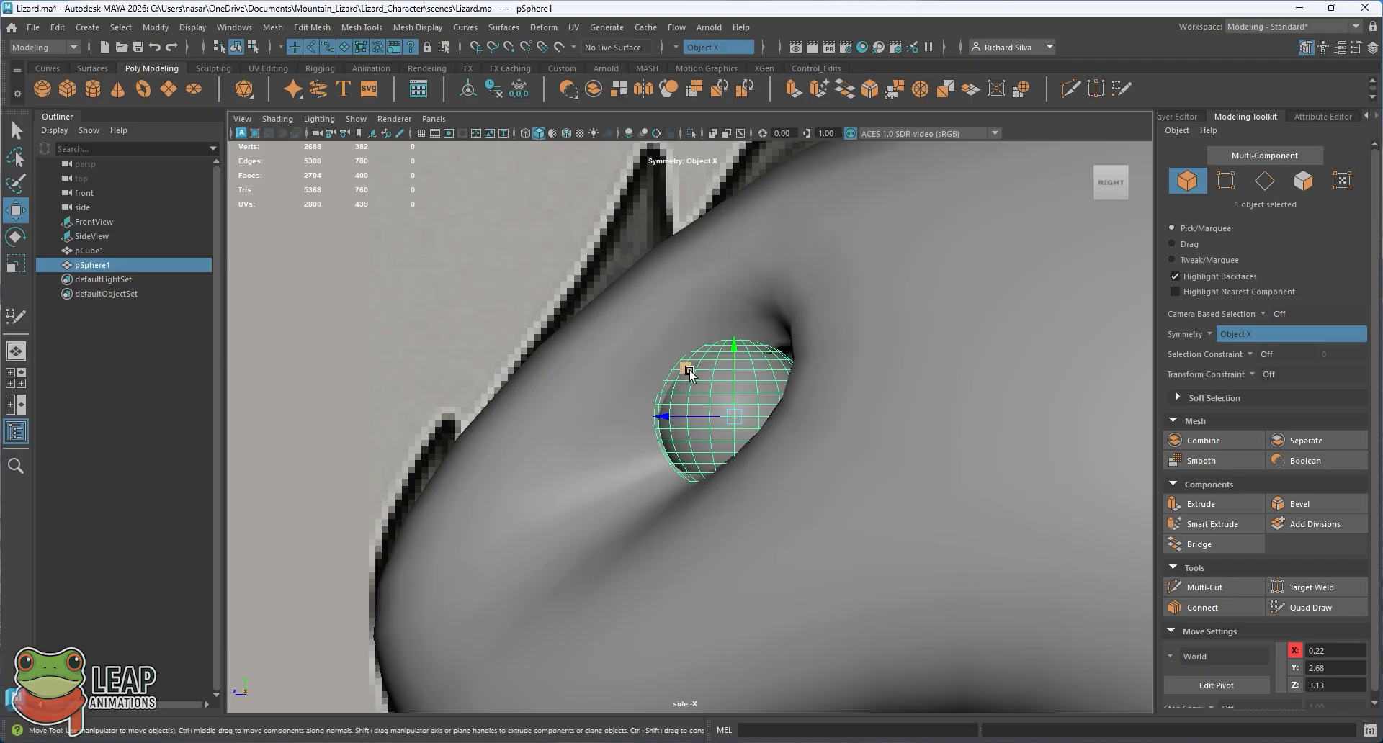
{"action": "mouse_move", "coordinate": [690, 371]}
{"action": "left_mouse_down"}
{"action": "mouse_move", "coordinate": [714, 370]}
{"action": "mouse_move", "coordinate": [702, 350]}
{"action": "left_mouse_up"}
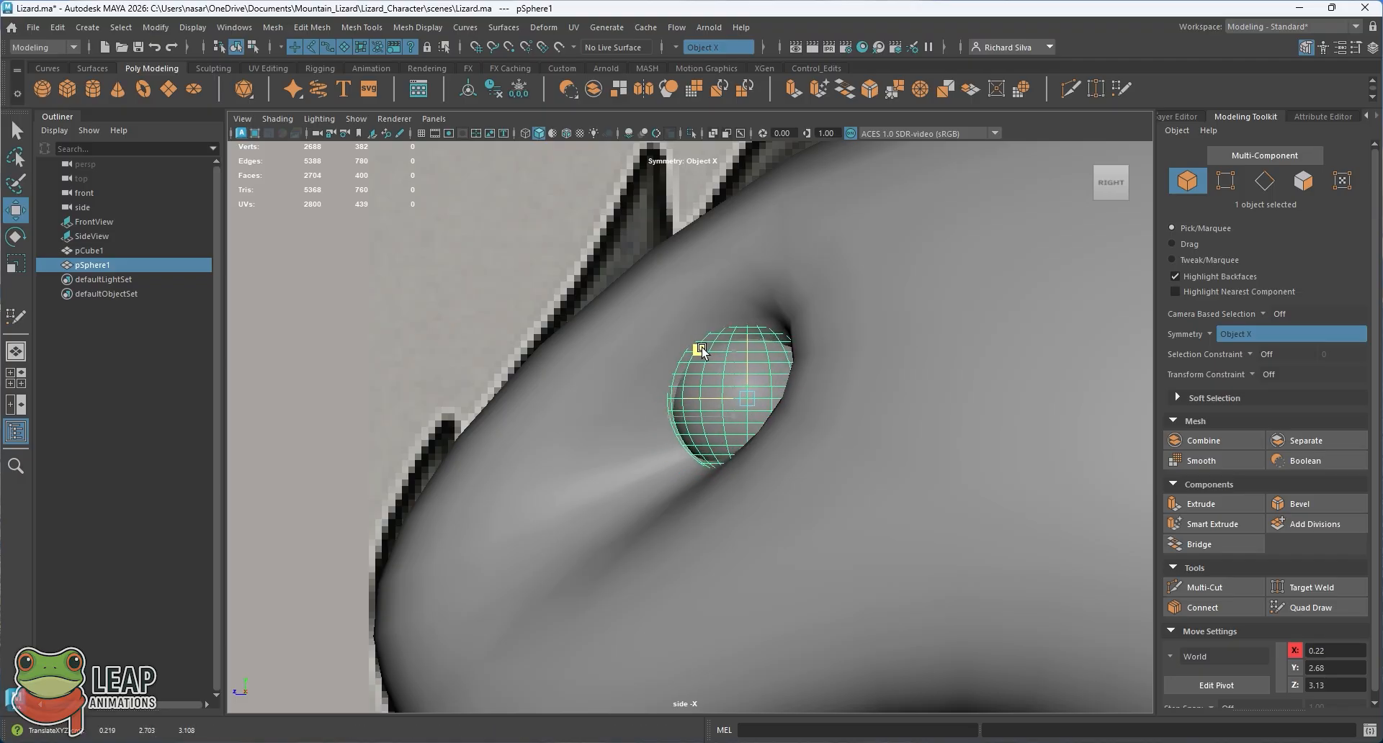
{"action": "key", "text": "space"}
{"action": "key", "text": "space"}
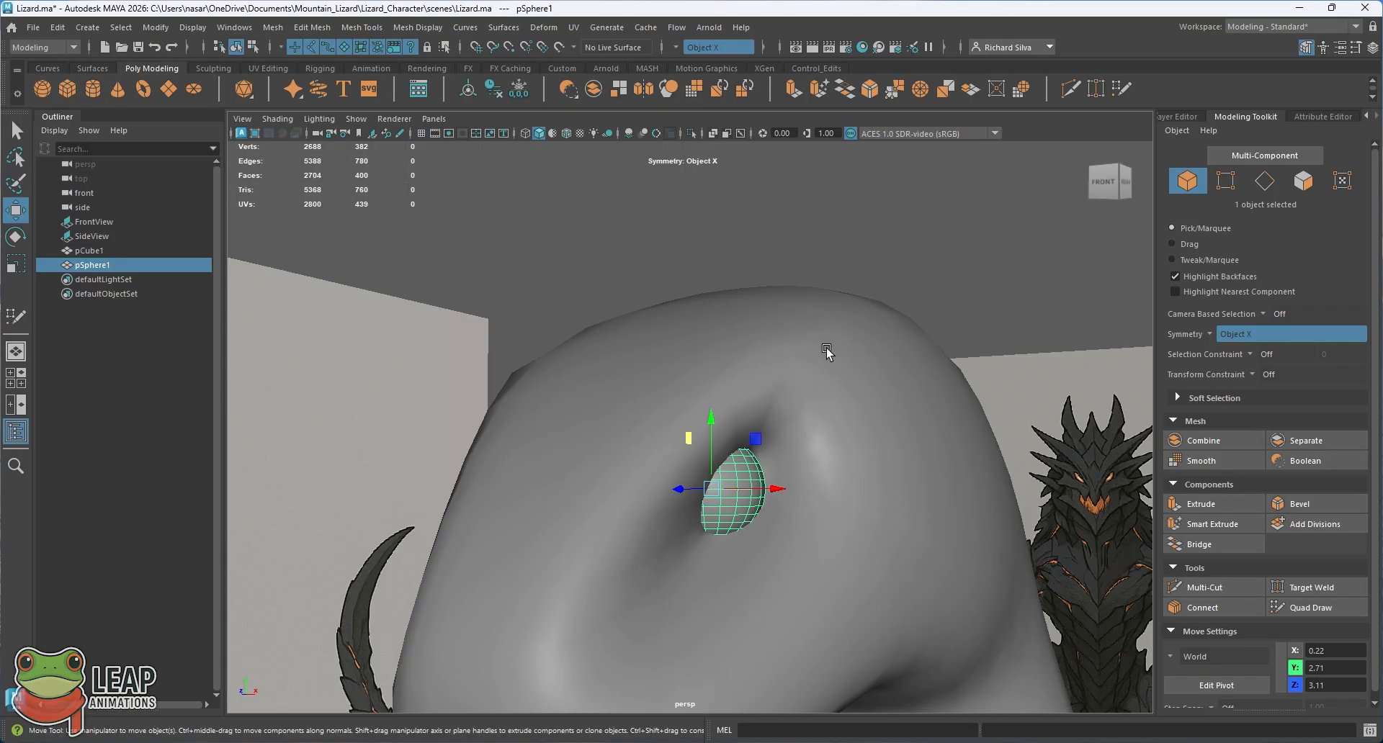
Sink the eyeball deeper into the socket in perspective view, to about X 0.18, Y 2.69 and Z 3.06
{"action": "scroll", "coordinate": [826, 350], "scroll_direction": "up", "scroll_amount": 2}
{"action": "middle_click_drag", "start_coordinate": [775, 508], "coordinate": [768, 466], "text": "alt"}
{"action": "left_click_drag", "start_coordinate": [761, 461], "coordinate": [706, 461]}
{"action": "middle_click_drag", "start_coordinate": [706, 468], "coordinate": [775, 429], "text": "alt"}
{"action": "left_click_drag", "start_coordinate": [775, 430], "coordinate": [579, 410], "text": "alt"}
{"action": "middle_click_drag", "start_coordinate": [578, 411], "coordinate": [595, 400], "text": "alt"}
{"action": "left_click_drag", "start_coordinate": [548, 400], "coordinate": [574, 412]}
{"action": "left_click_drag", "start_coordinate": [592, 457], "coordinate": [673, 466], "text": "alt"}
{"action": "middle_click_drag", "start_coordinate": [864, 551], "coordinate": [750, 454], "text": "alt"}
{"action": "scroll", "coordinate": [750, 454], "scroll_direction": "up", "scroll_amount": 3}
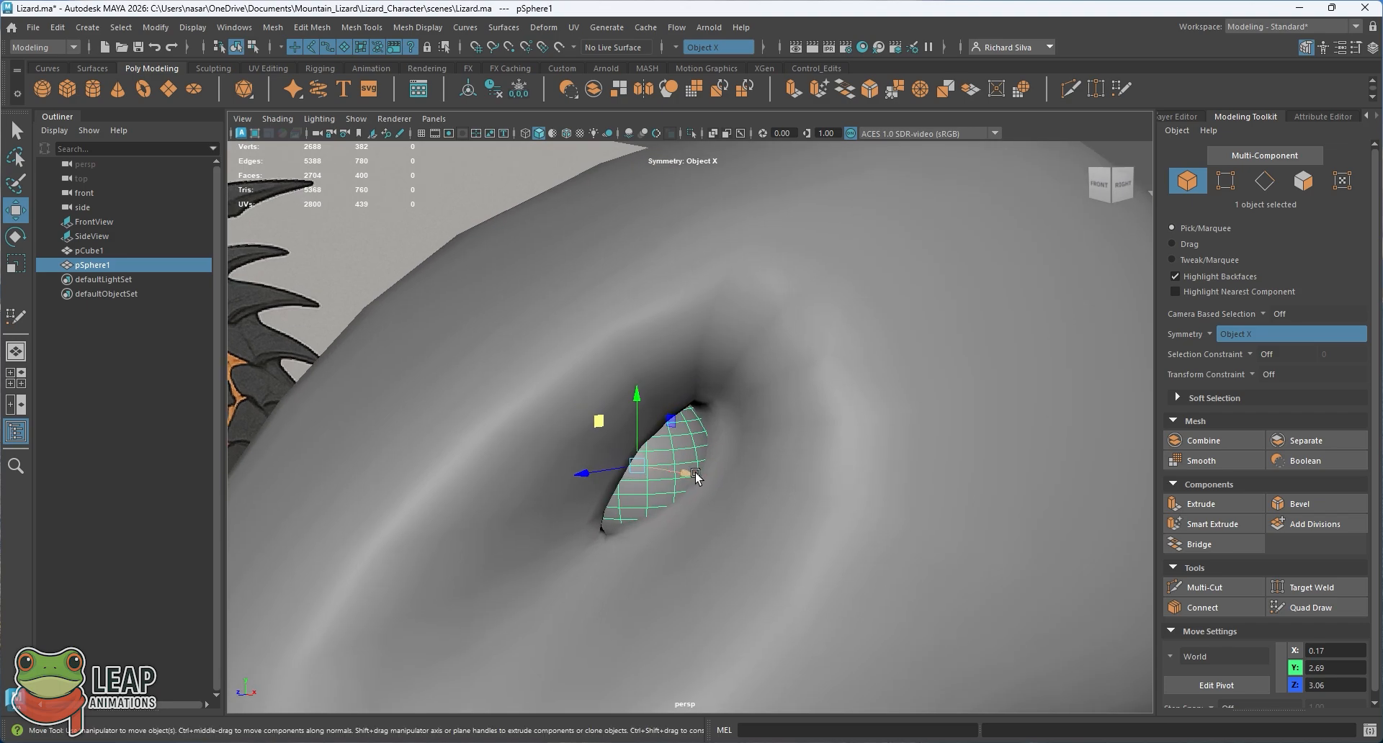
{"action": "left_click_drag", "start_coordinate": [695, 474], "coordinate": [689, 473]}
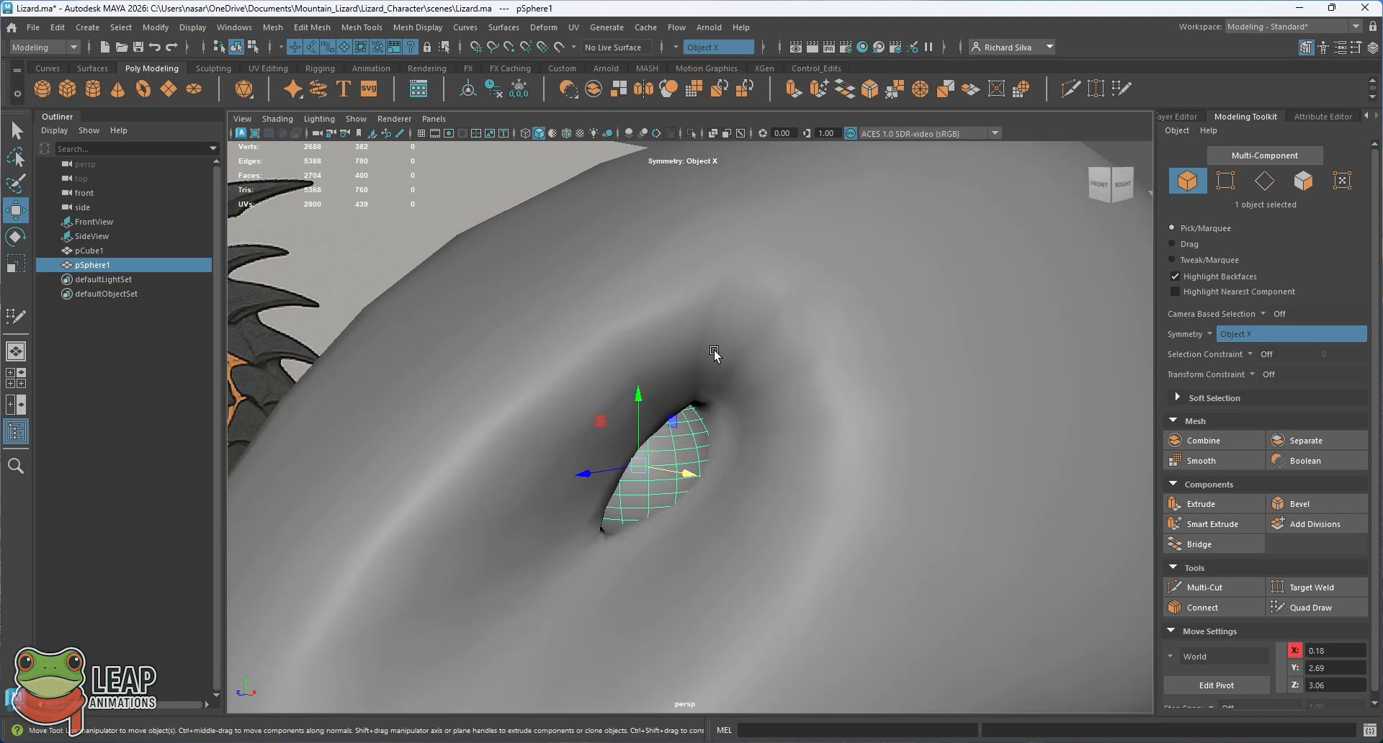
Rotate the eyeball so that its pole faces outward through the eye opening
{"action": "mouse_move", "coordinate": [729, 420]}
{"action": "left_mouse_down", "text": "alt"}
{"action": "mouse_move", "coordinate": [778, 396]}
{"action": "mouse_move", "coordinate": [759, 404]}
{"action": "mouse_move", "coordinate": [732, 383]}
{"action": "mouse_move", "coordinate": [727, 422]}
{"action": "left_mouse_up", "text": "alt"}
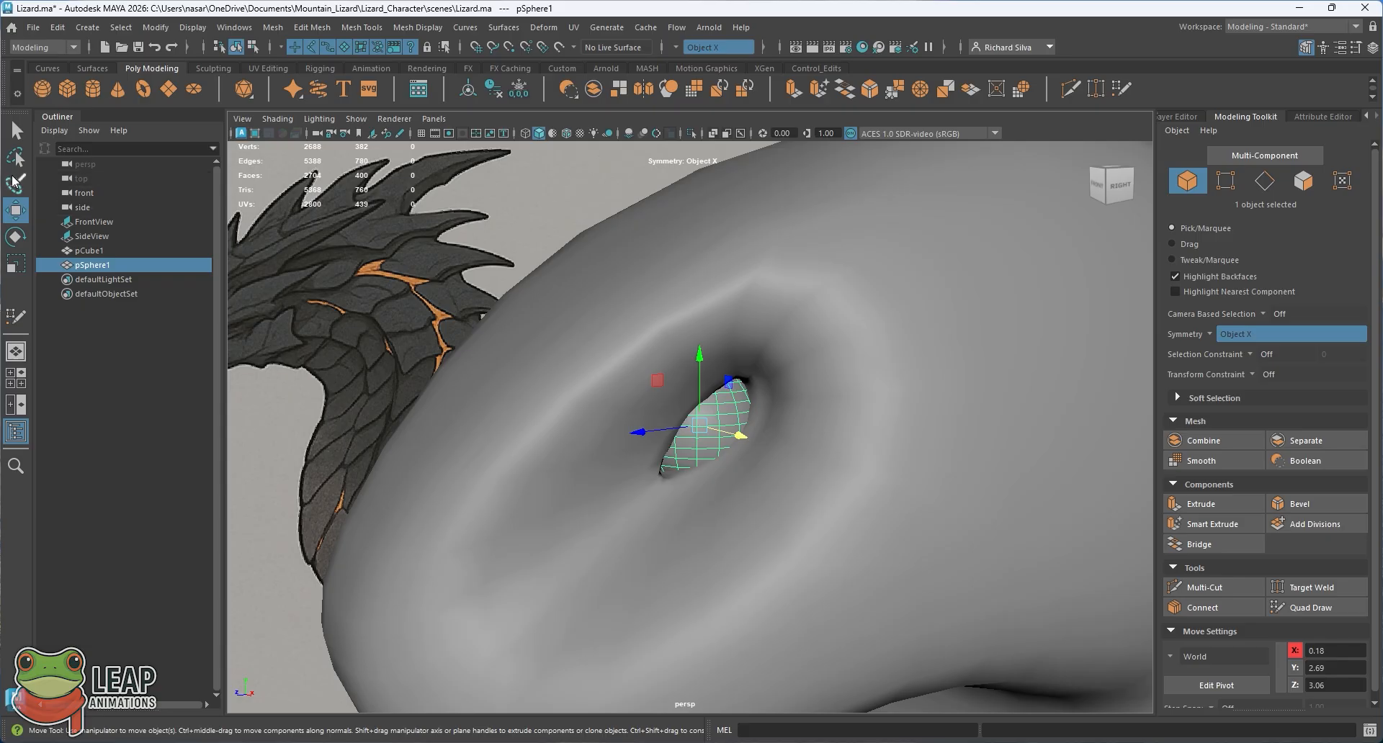
{"action": "left_click", "coordinate": [16, 237]}
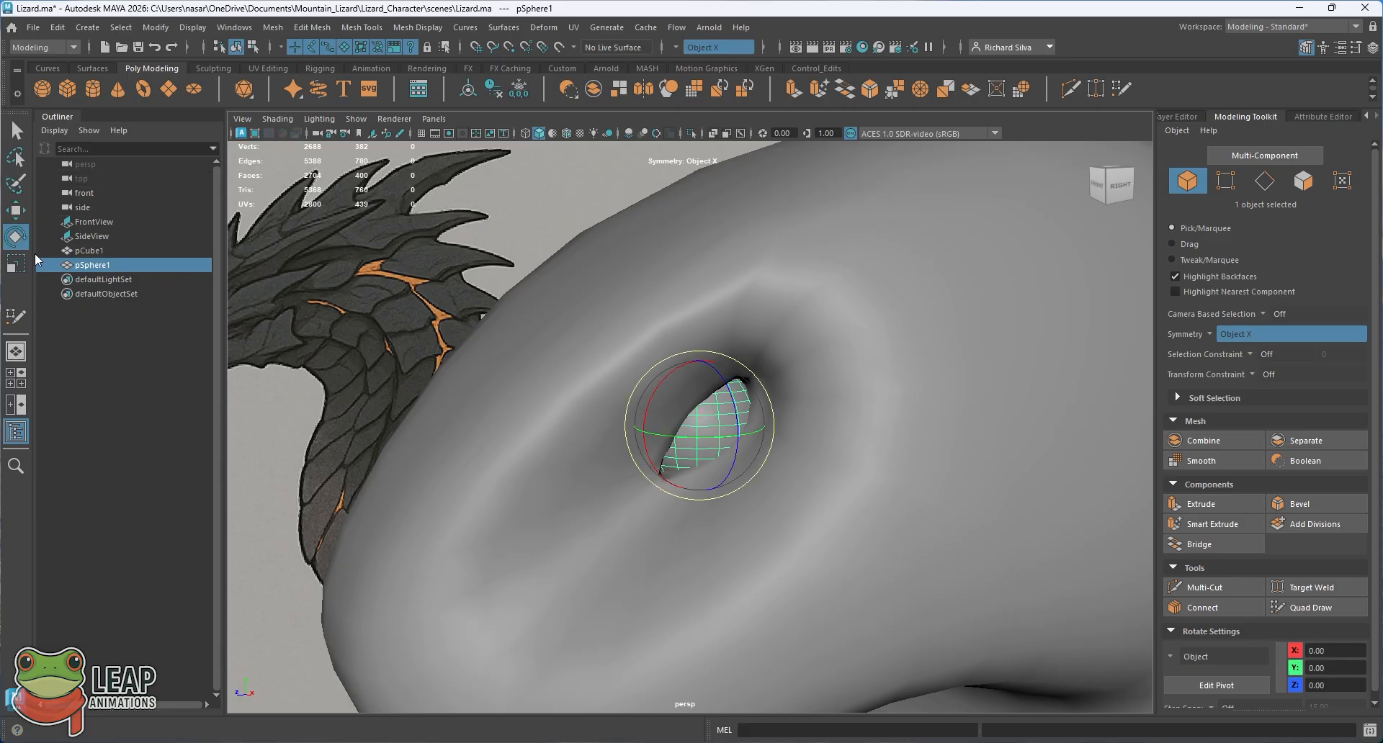
{"action": "left_click_drag", "start_coordinate": [722, 398], "coordinate": [696, 423]}
{"action": "scroll", "coordinate": [774, 476], "scroll_direction": "up", "scroll_amount": 1}
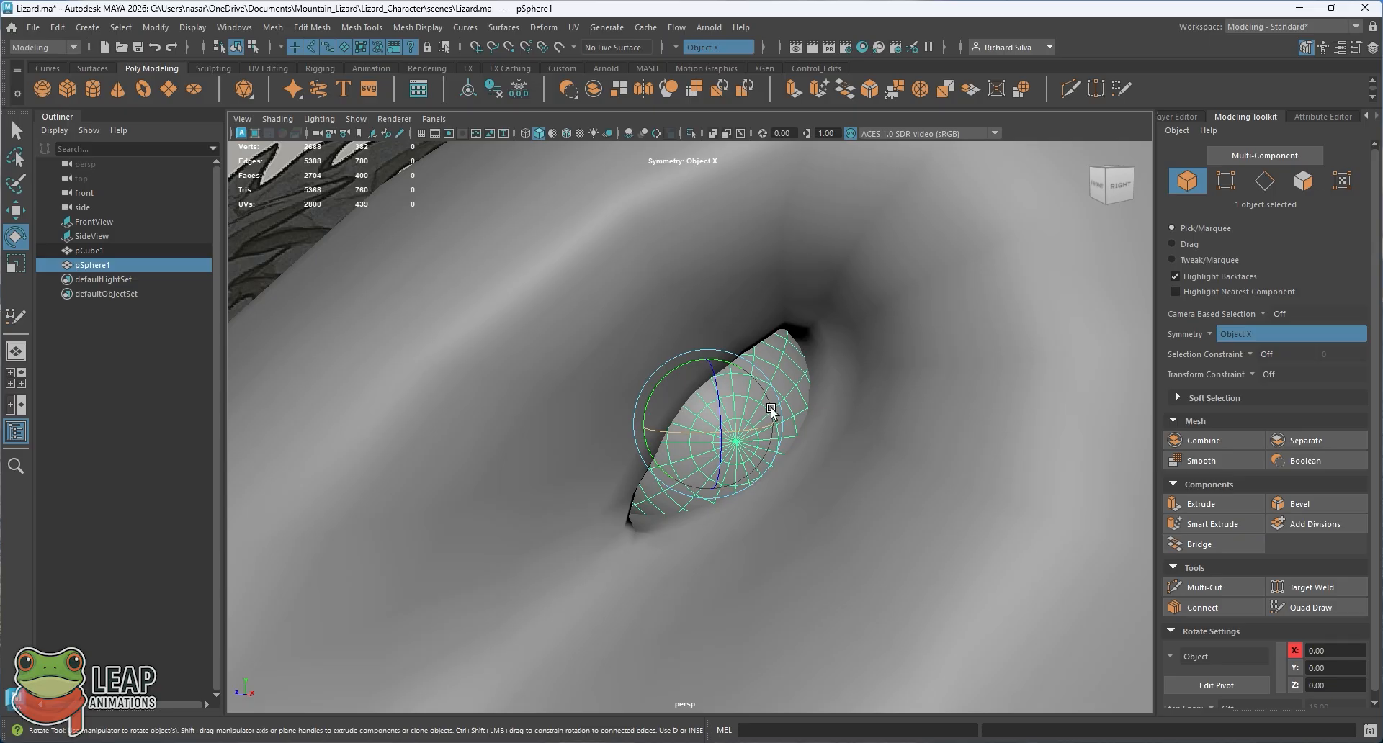
{"action": "left_click_drag", "start_coordinate": [773, 411], "coordinate": [735, 413], "text": "alt"}
{"action": "middle_click_drag", "start_coordinate": [504, 441], "coordinate": [709, 391], "text": "alt"}
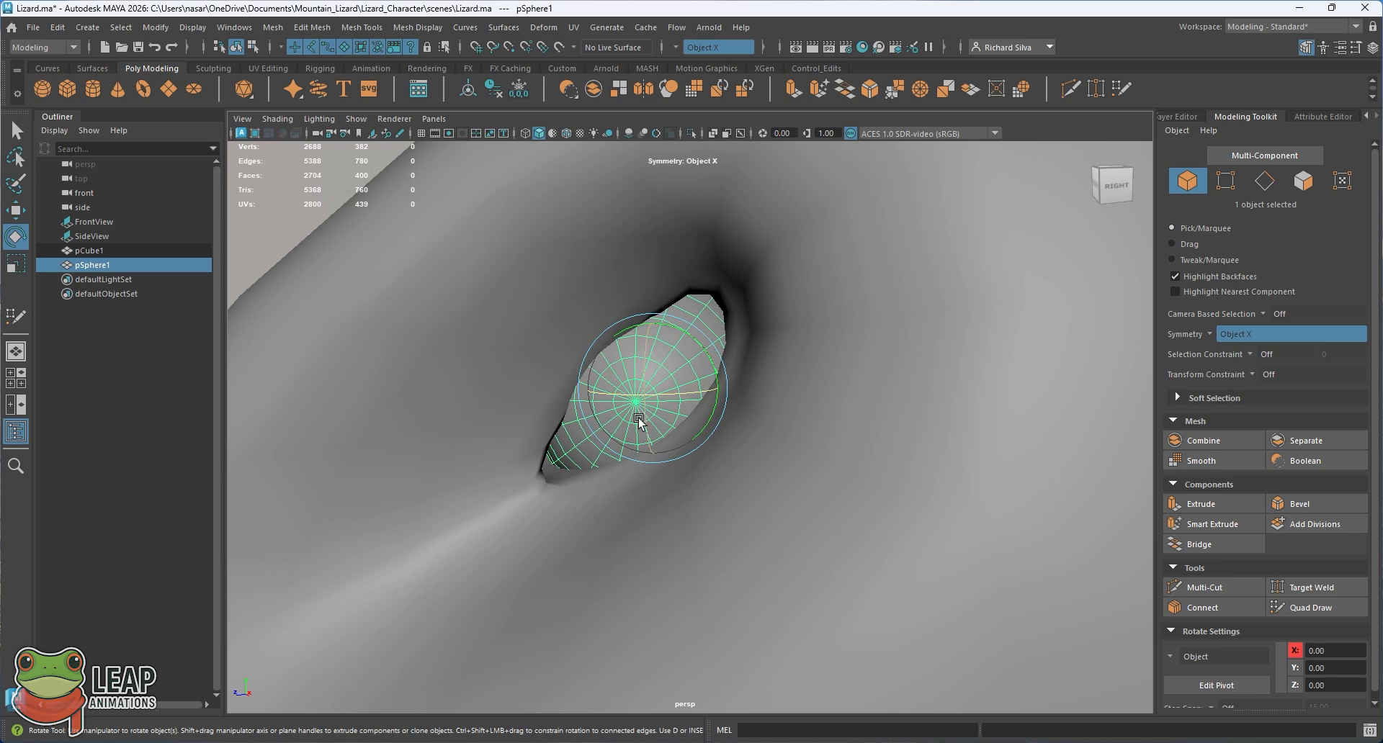
Fine-tune the eyeball's rotation to about X 31.3°, Y -0.4° and Z -85.3°, centring its pole in the eye opening
{"action": "right_click_drag", "start_coordinate": [692, 357], "coordinate": [692, 399], "text": "alt"}
{"action": "left_click_drag", "start_coordinate": [692, 398], "coordinate": [663, 373], "text": "alt"}
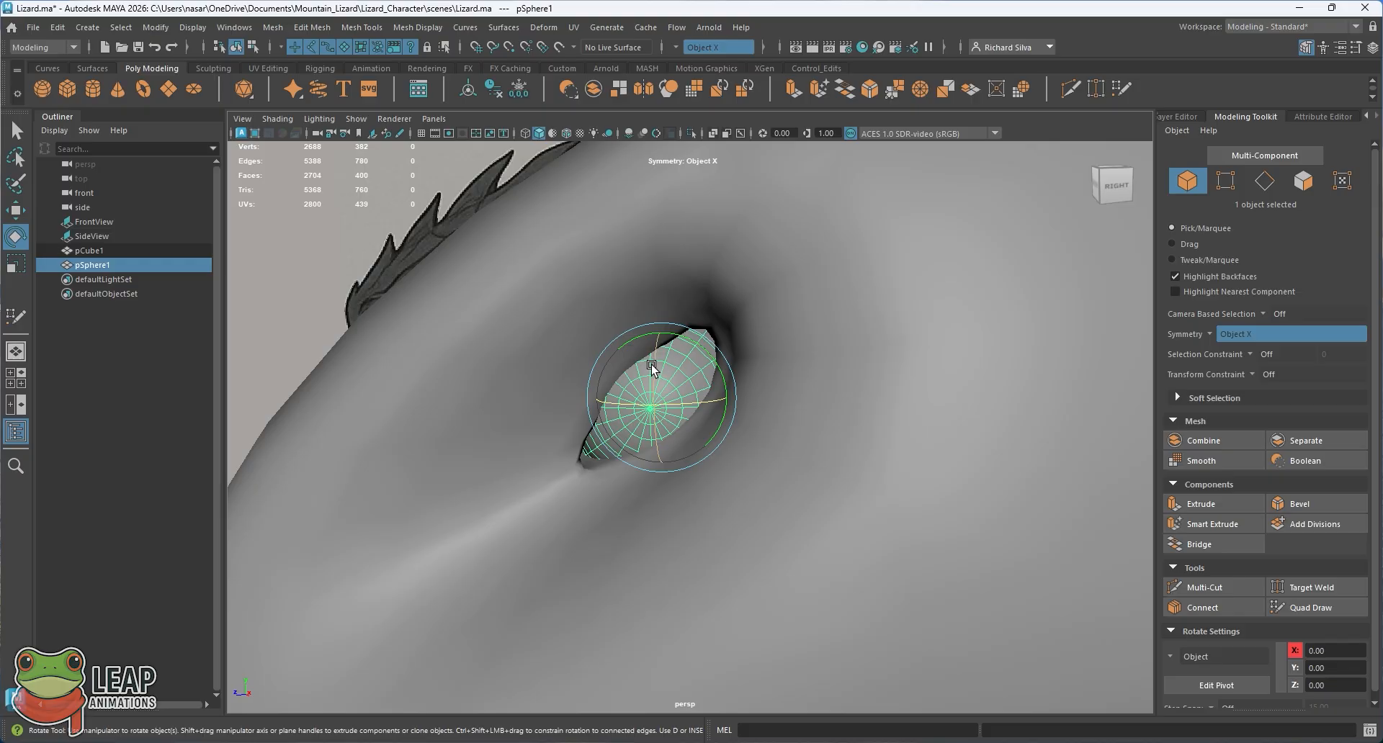
{"action": "left_click_drag", "start_coordinate": [650, 363], "coordinate": [654, 365]}
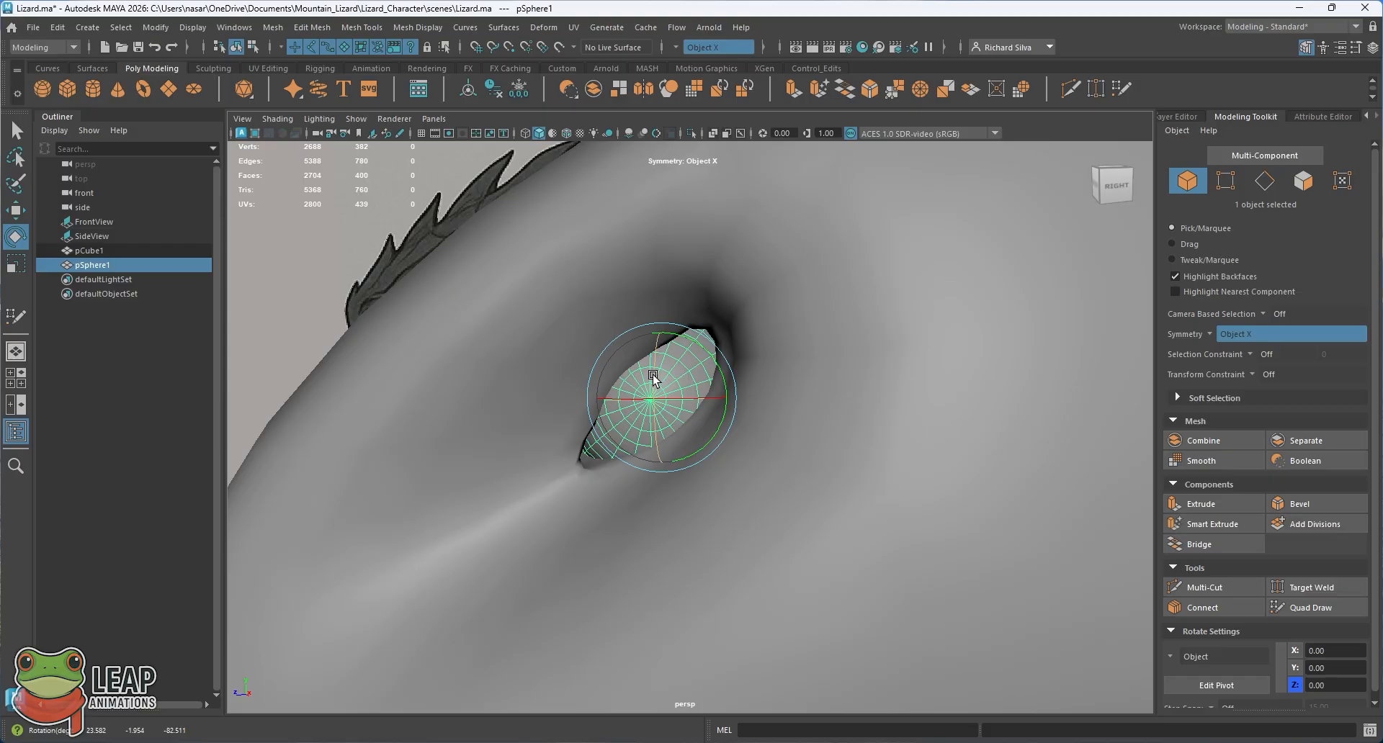
{"action": "left_click_drag", "start_coordinate": [638, 348], "coordinate": [783, 365], "text": "alt"}
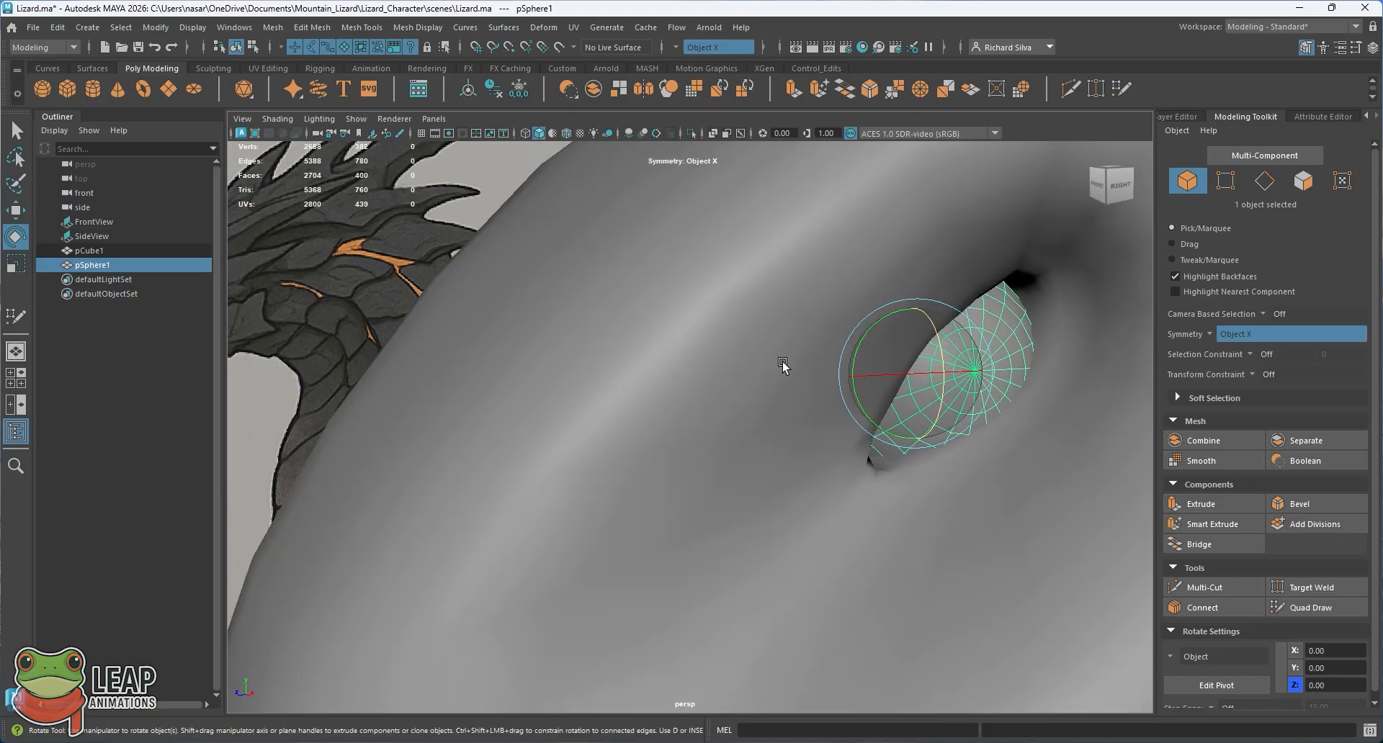
{"action": "middle_click_drag", "start_coordinate": [782, 365], "coordinate": [677, 369], "text": "alt"}
{"action": "mouse_move", "coordinate": [746, 374]}
{"action": "left_mouse_down"}
{"action": "mouse_move", "coordinate": [718, 353]}
{"action": "mouse_move", "coordinate": [743, 379]}
{"action": "mouse_move", "coordinate": [714, 383]}
{"action": "mouse_move", "coordinate": [747, 376]}
{"action": "left_mouse_up"}
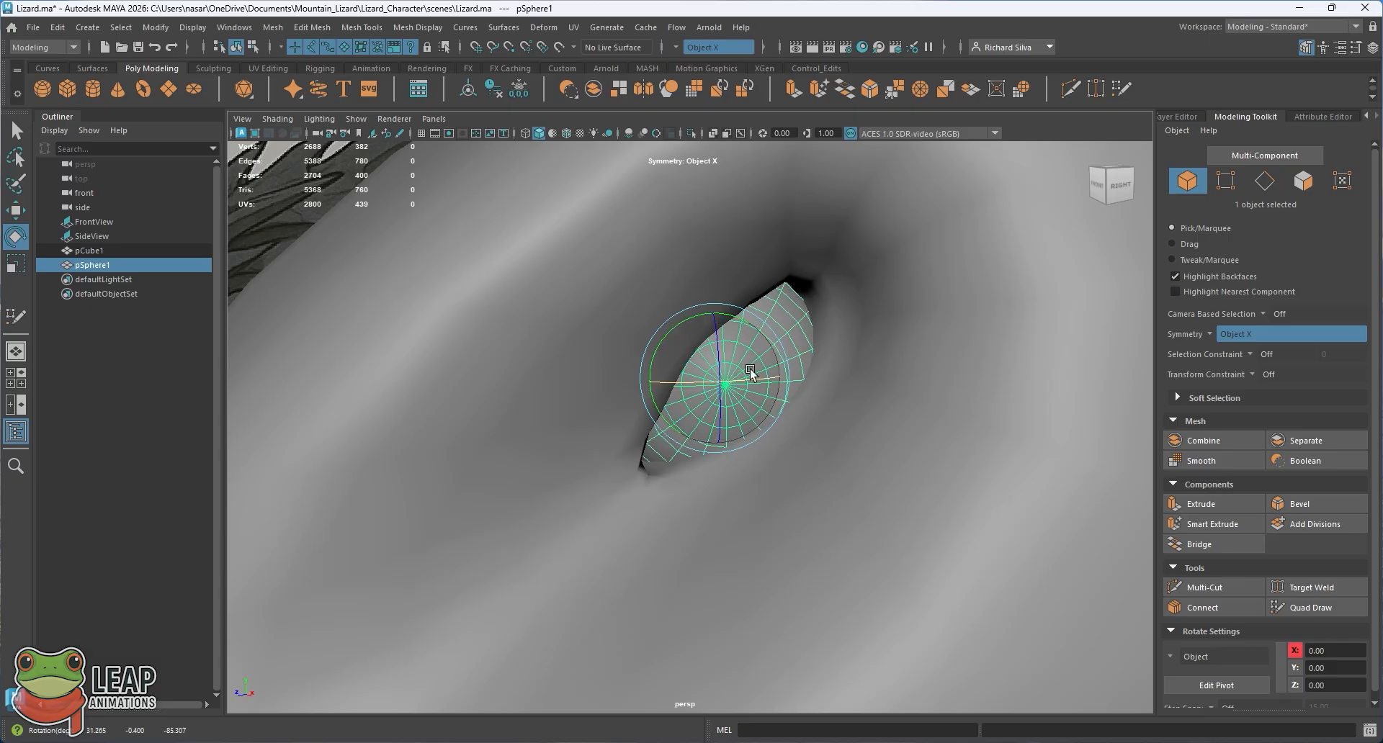
Examine the eyeball's fit in the socket from several angles, with and without its wireframe highlighted
{"action": "right_click_drag", "start_coordinate": [717, 382], "coordinate": [612, 177], "text": "alt"}
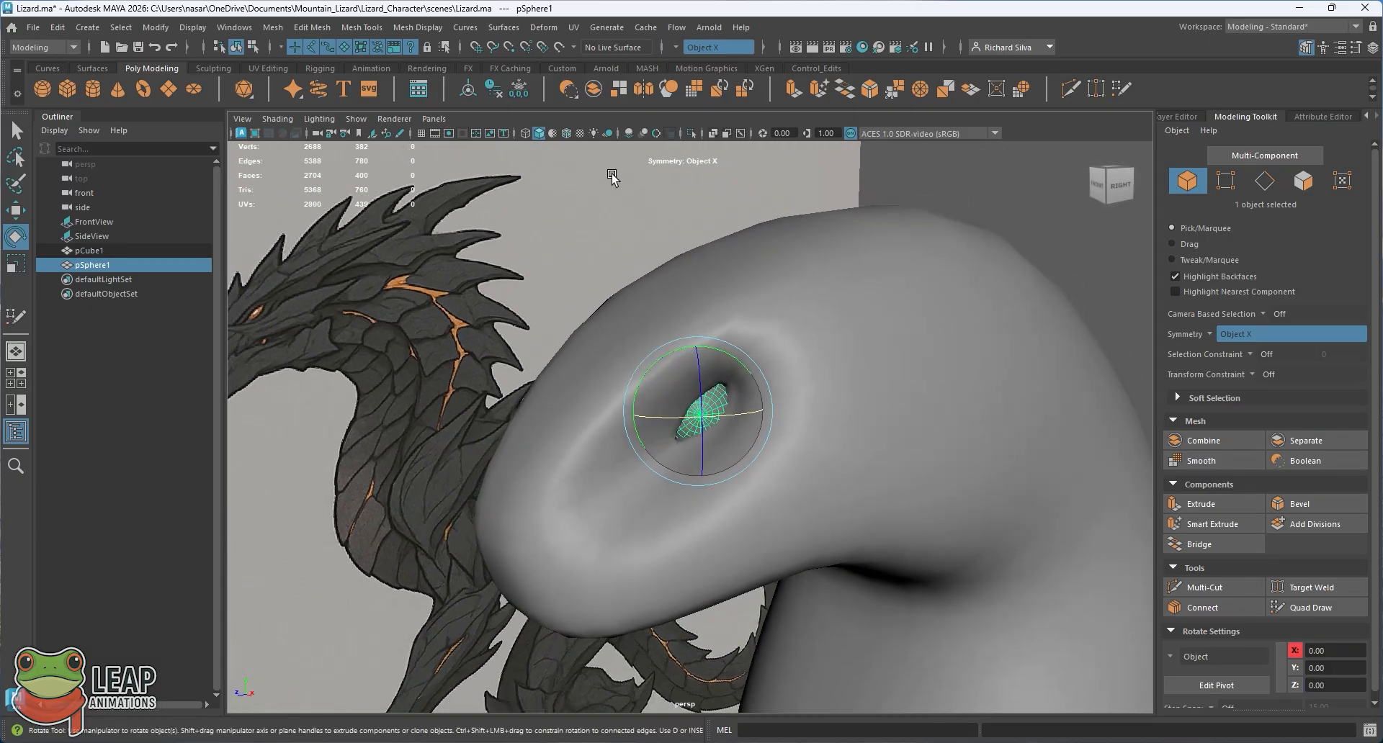
{"action": "left_click_drag", "start_coordinate": [611, 177], "coordinate": [767, 323], "text": "alt"}
{"action": "right_click_drag", "start_coordinate": [767, 322], "coordinate": [742, 367], "text": "alt"}
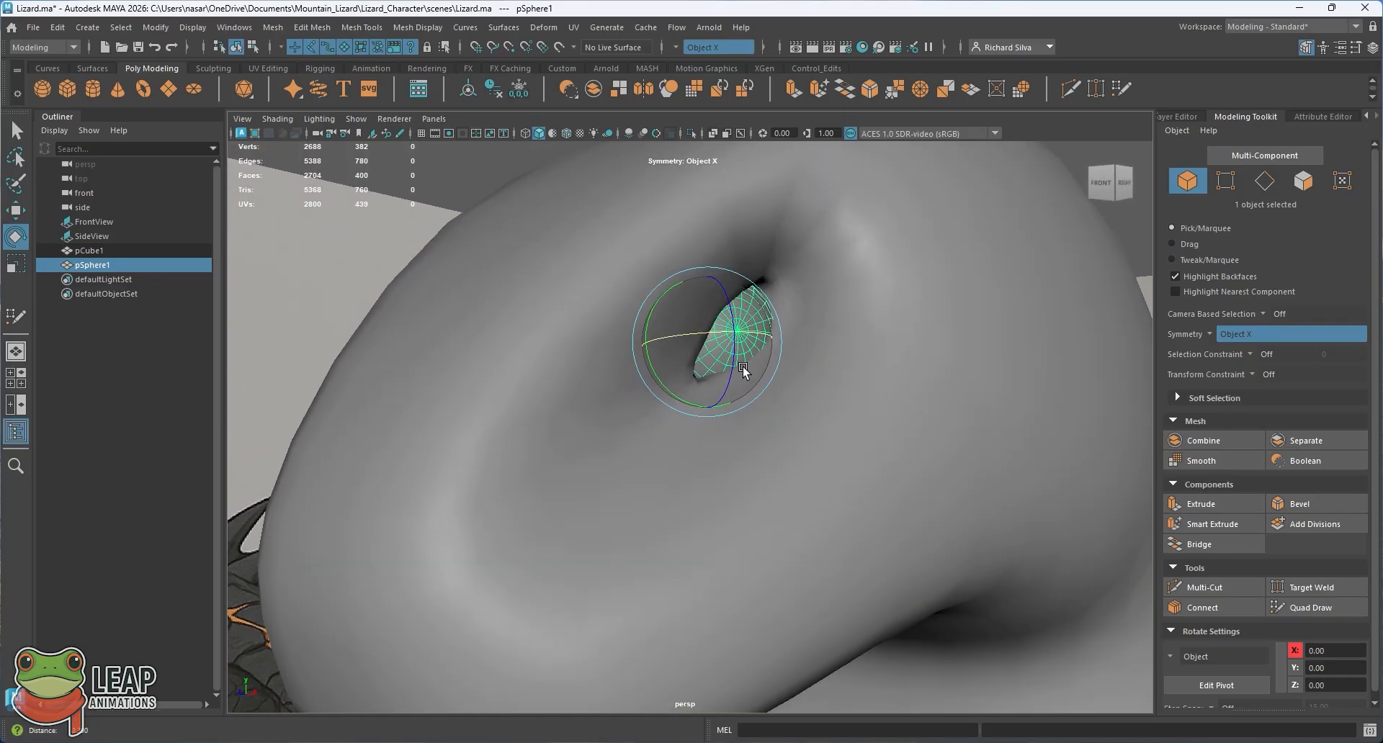
{"action": "left_click_drag", "start_coordinate": [742, 367], "coordinate": [729, 371], "text": "alt"}
{"action": "key", "text": "q"}
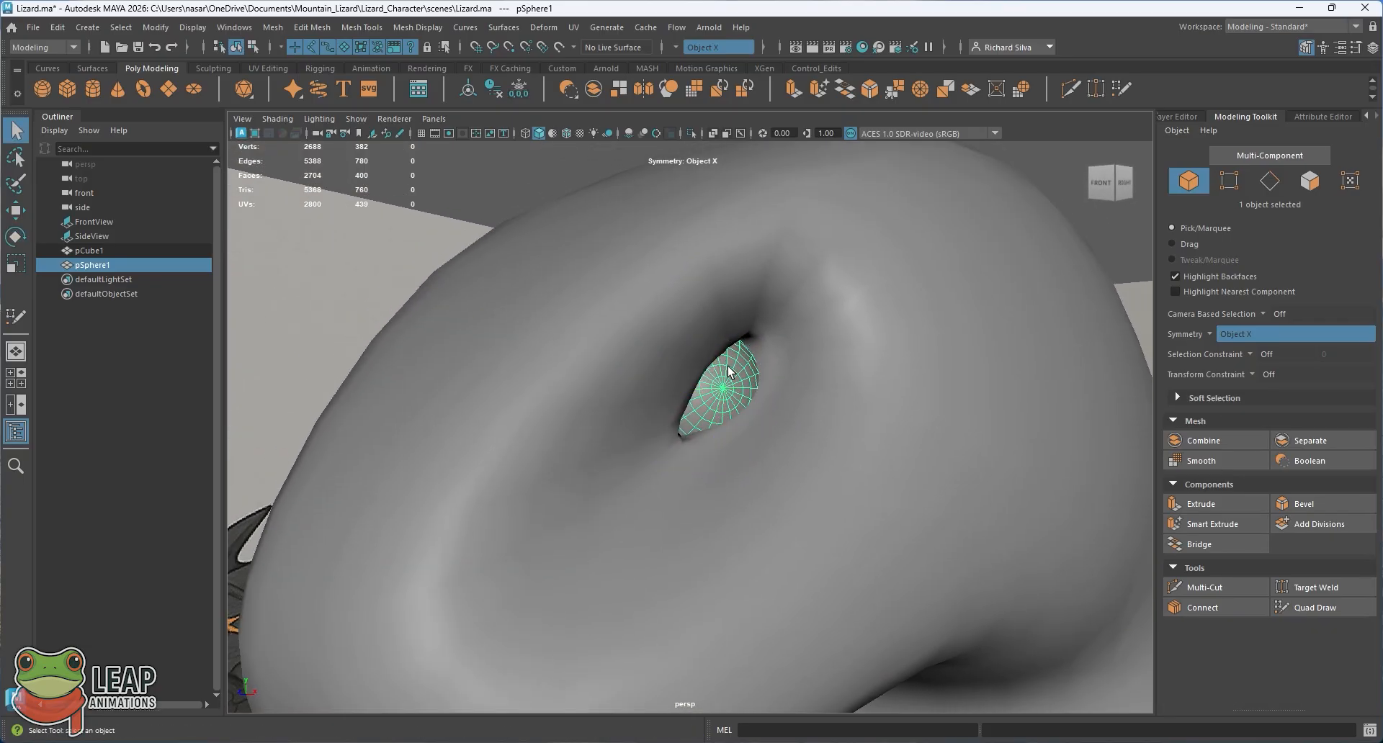
{"action": "right_click", "coordinate": [727, 366]}
{"action": "right_click_drag", "start_coordinate": [727, 366], "coordinate": [665, 266], "text": "alt"}
{"action": "left_click", "coordinate": [683, 252]}
{"action": "left_click_drag", "start_coordinate": [685, 253], "coordinate": [693, 201], "text": "alt"}
{"action": "left_click", "coordinate": [608, 365]}
{"action": "middle_click_drag", "start_coordinate": [589, 365], "coordinate": [625, 329], "text": "alt"}
{"action": "right_click_drag", "start_coordinate": [625, 330], "coordinate": [671, 378], "text": "alt"}
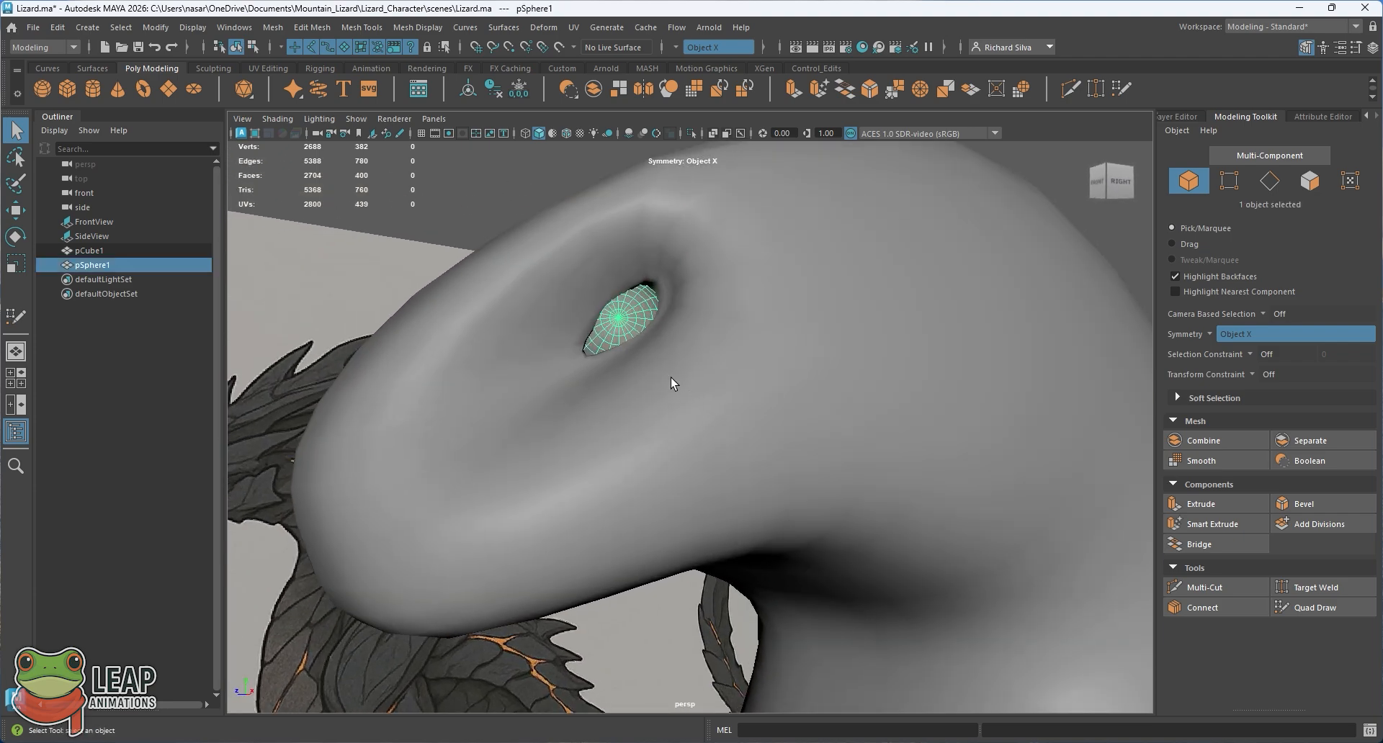
{"action": "left_click_drag", "start_coordinate": [670, 377], "coordinate": [679, 342], "text": "alt"}
{"action": "middle_click_drag", "start_coordinate": [680, 341], "coordinate": [652, 371], "text": "alt"}
{"action": "left_click", "coordinate": [694, 327]}
{"action": "left_click", "coordinate": [698, 315]}
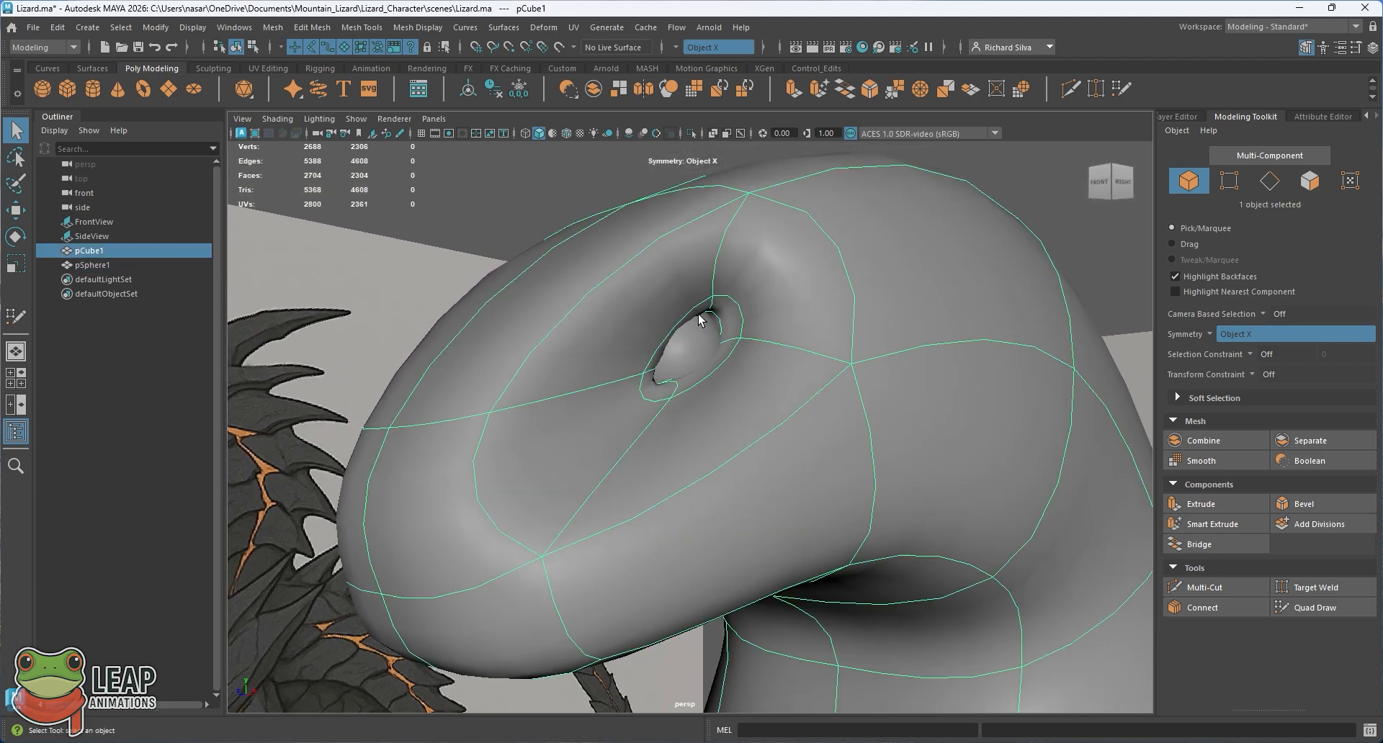
{"action": "left_click_drag", "start_coordinate": [628, 280], "coordinate": [854, 358], "text": "alt"}
{"action": "left_click", "coordinate": [733, 362]}
{"action": "left_click_drag", "start_coordinate": [830, 305], "coordinate": [773, 364], "text": "alt"}
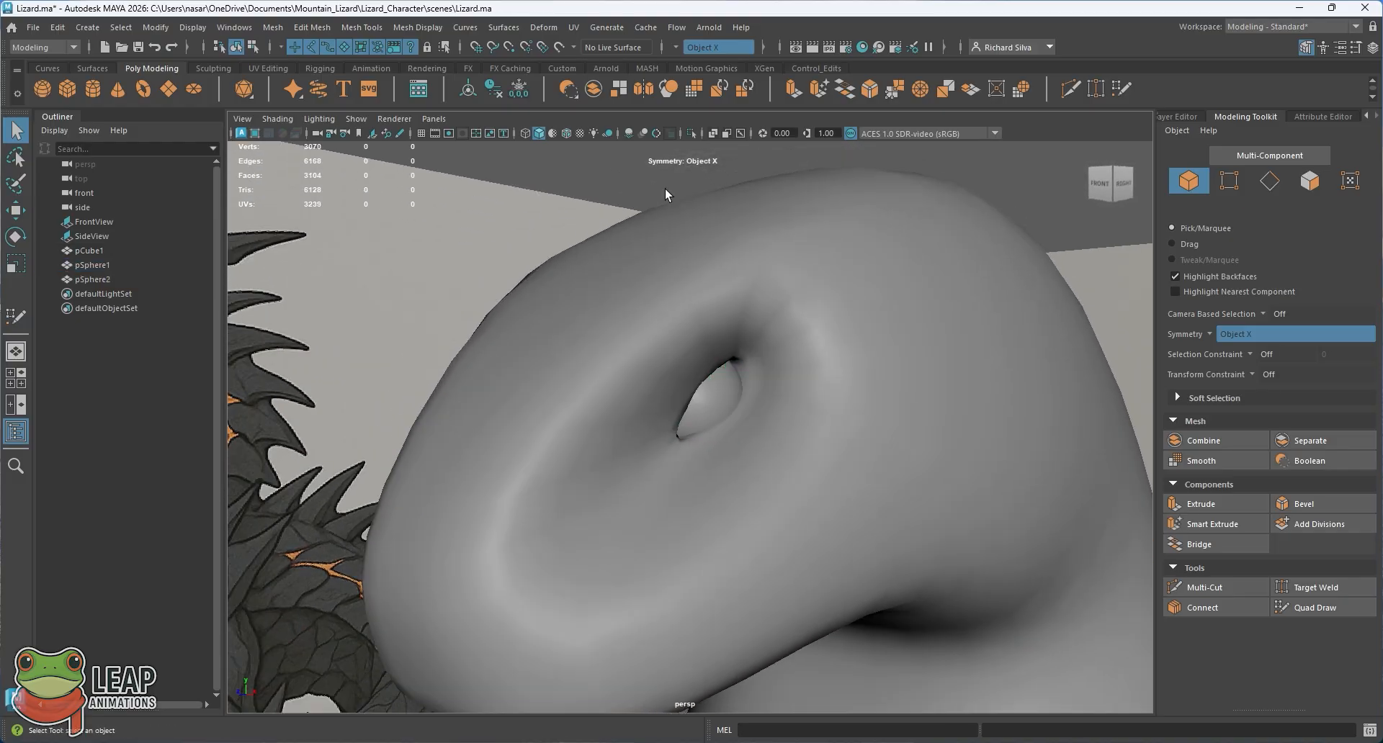
Select the fitted eyeball and duplicate it for the opposite eye socket
{"action": "left_click", "coordinate": [711, 400]}
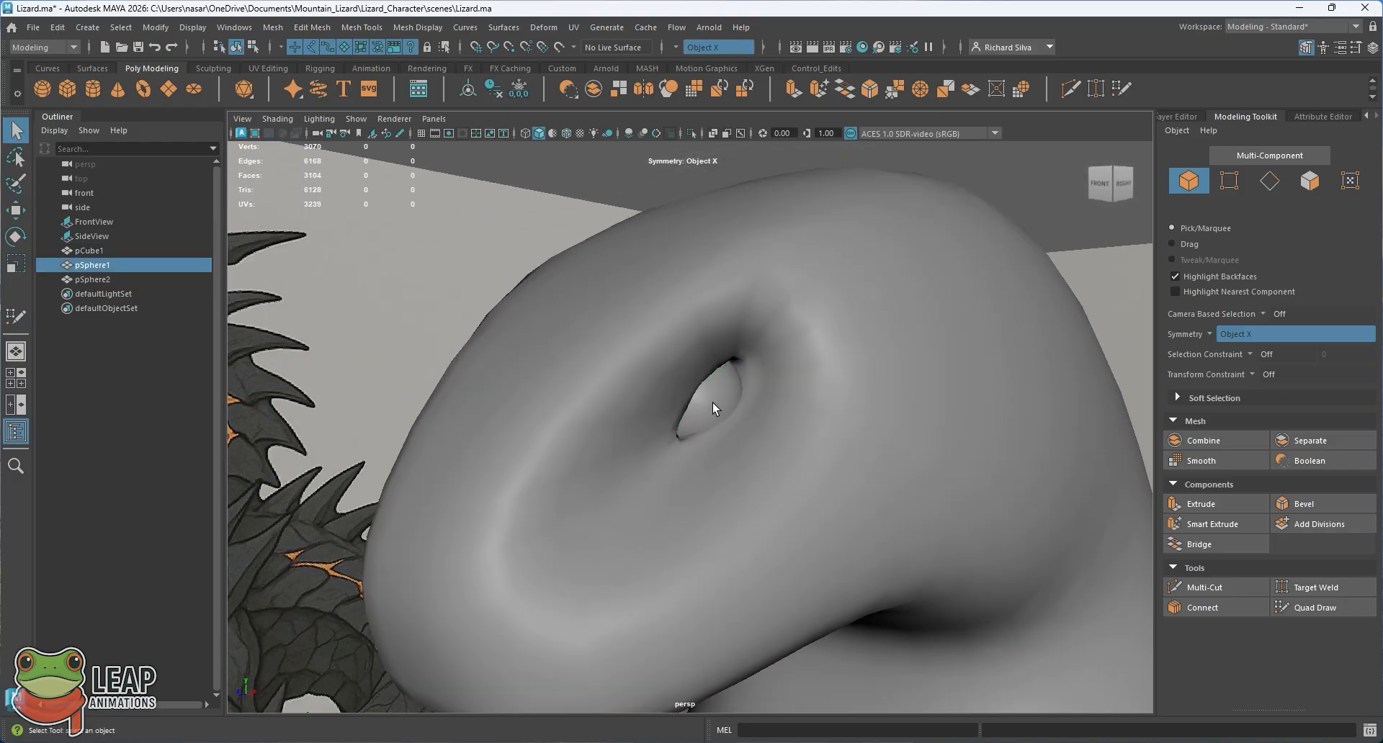
{"action": "left_click_drag", "start_coordinate": [723, 358], "coordinate": [663, 388], "text": "alt"}
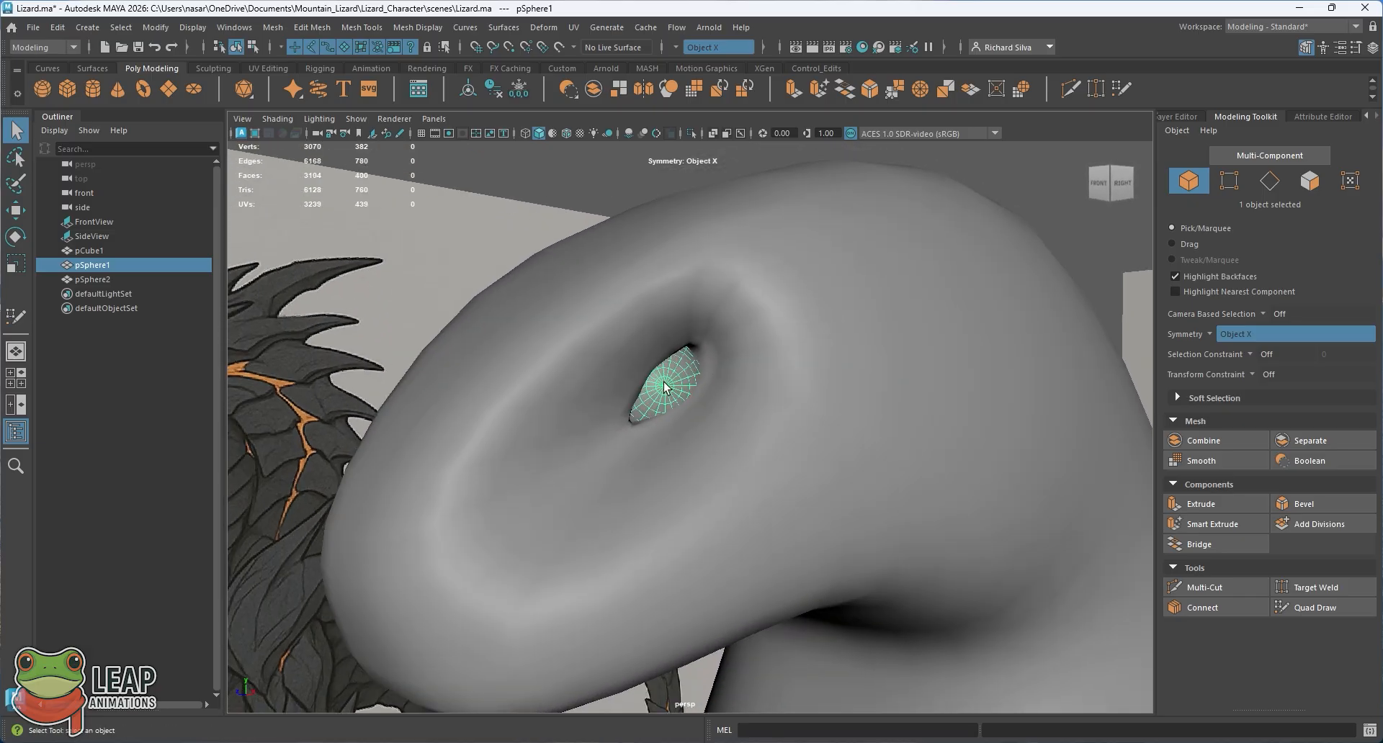
{"action": "left_click", "coordinate": [57, 27]}
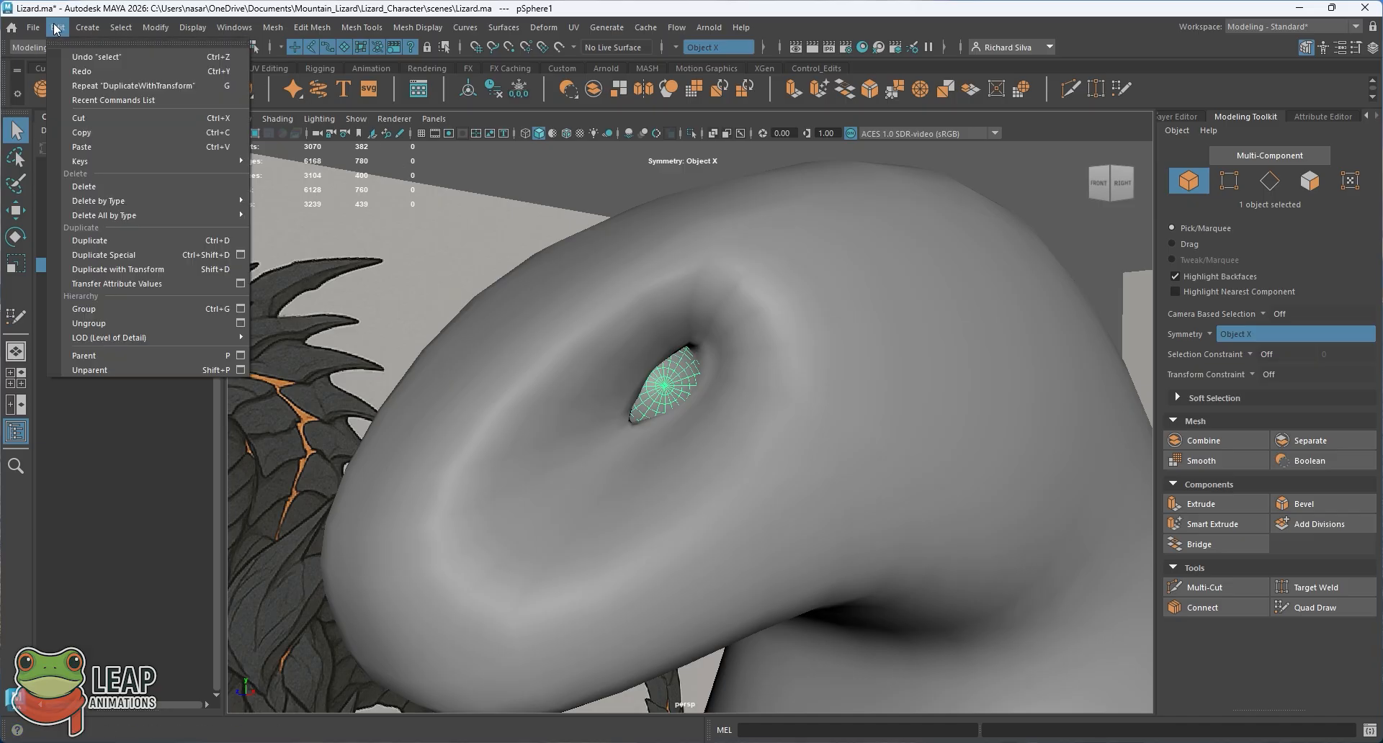
{"action": "left_click", "coordinate": [129, 240]}
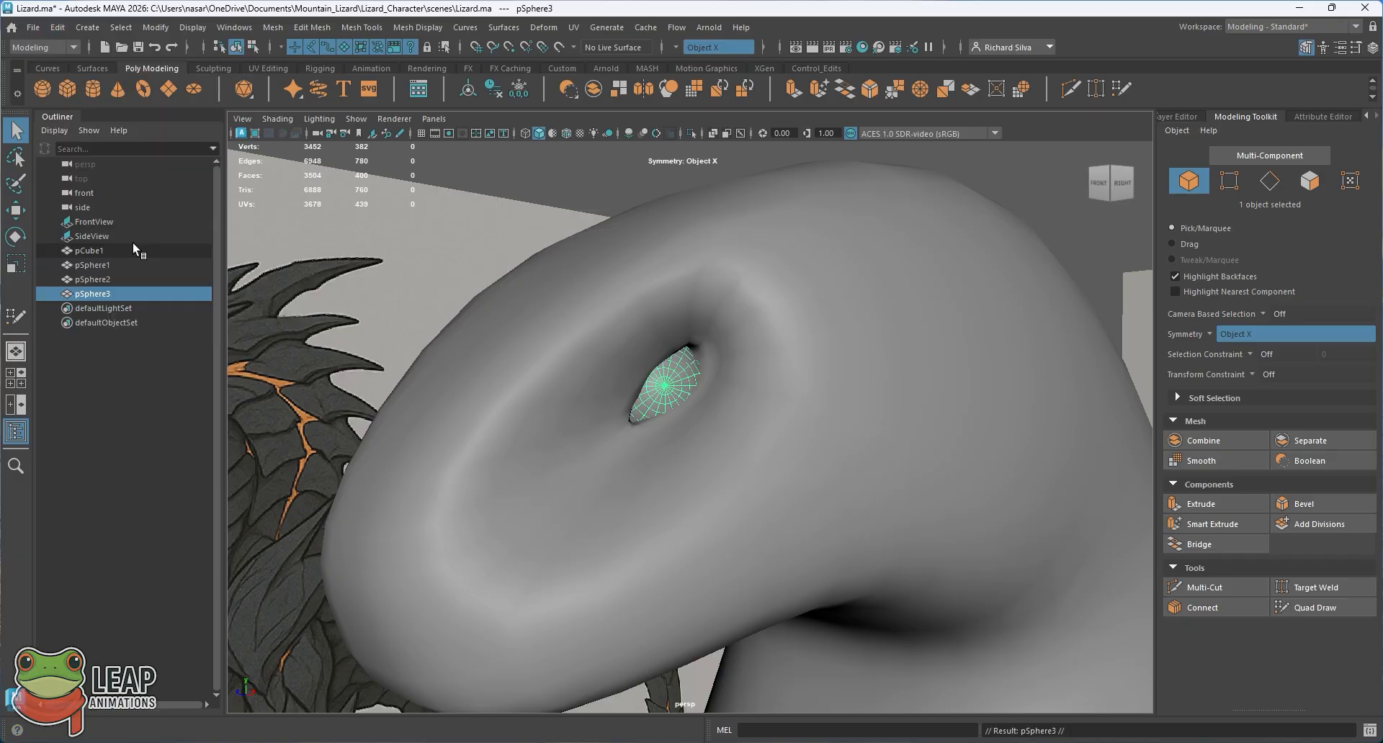
{"action": "left_click_drag", "start_coordinate": [756, 349], "coordinate": [741, 280], "text": "alt"}
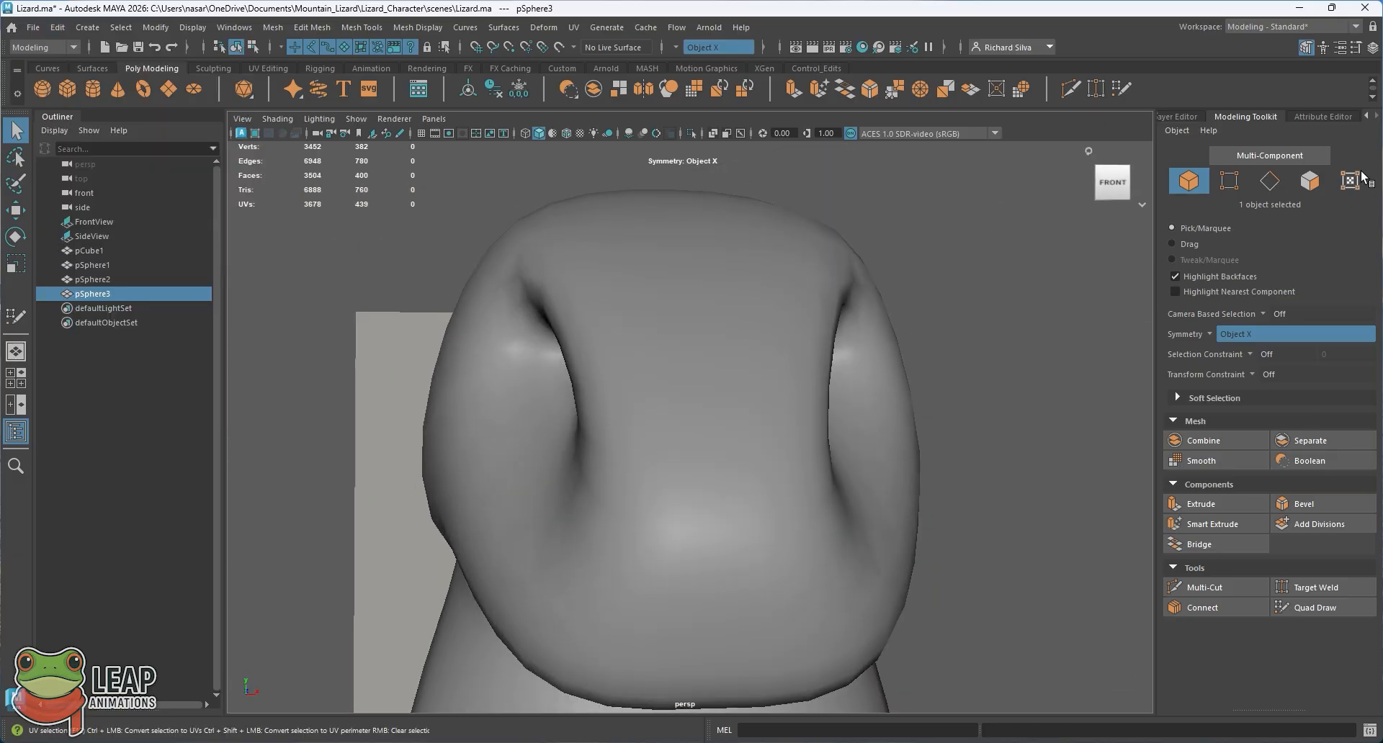
Centre the duplicate eyeball's pivot and freeze its transformations, checking its channel values and pivot position
{"action": "left_click", "coordinate": [1182, 116]}
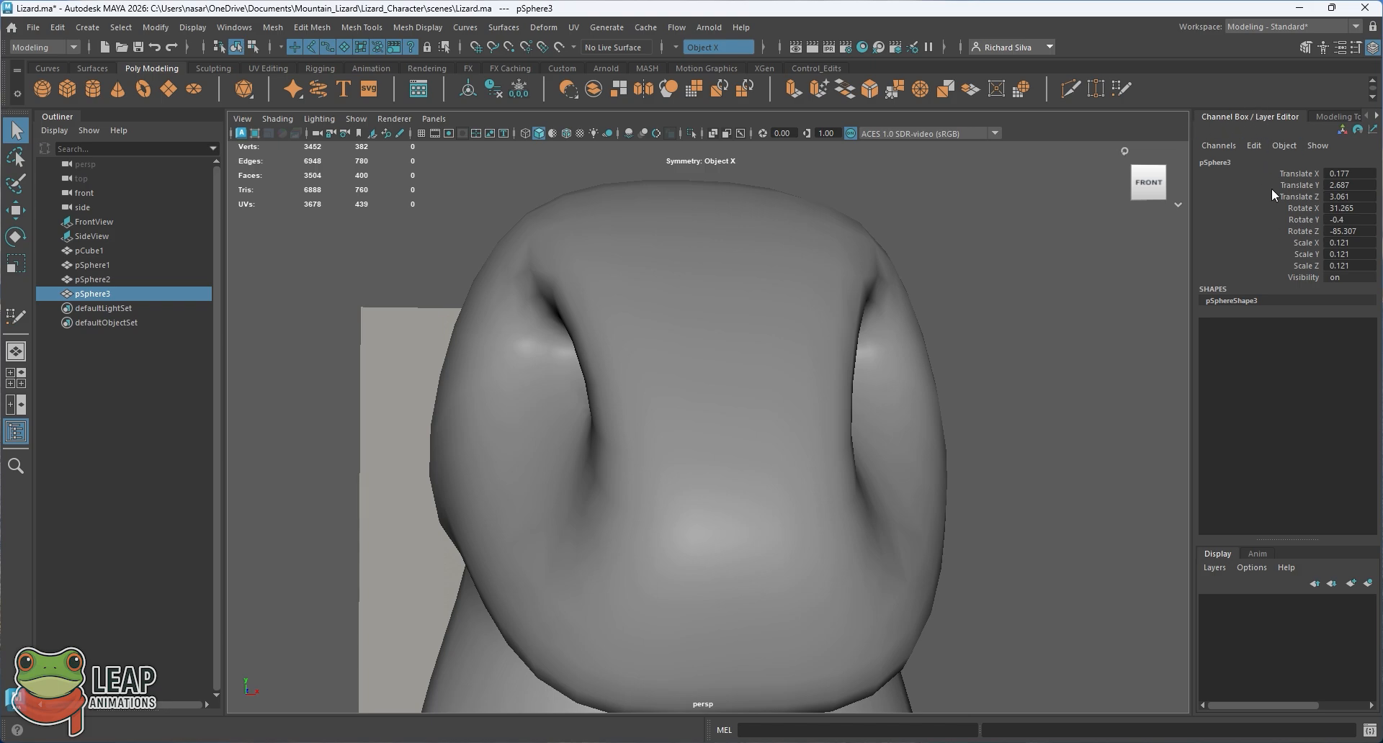
{"action": "left_click_drag", "start_coordinate": [1173, 274], "coordinate": [983, 268], "text": "alt"}
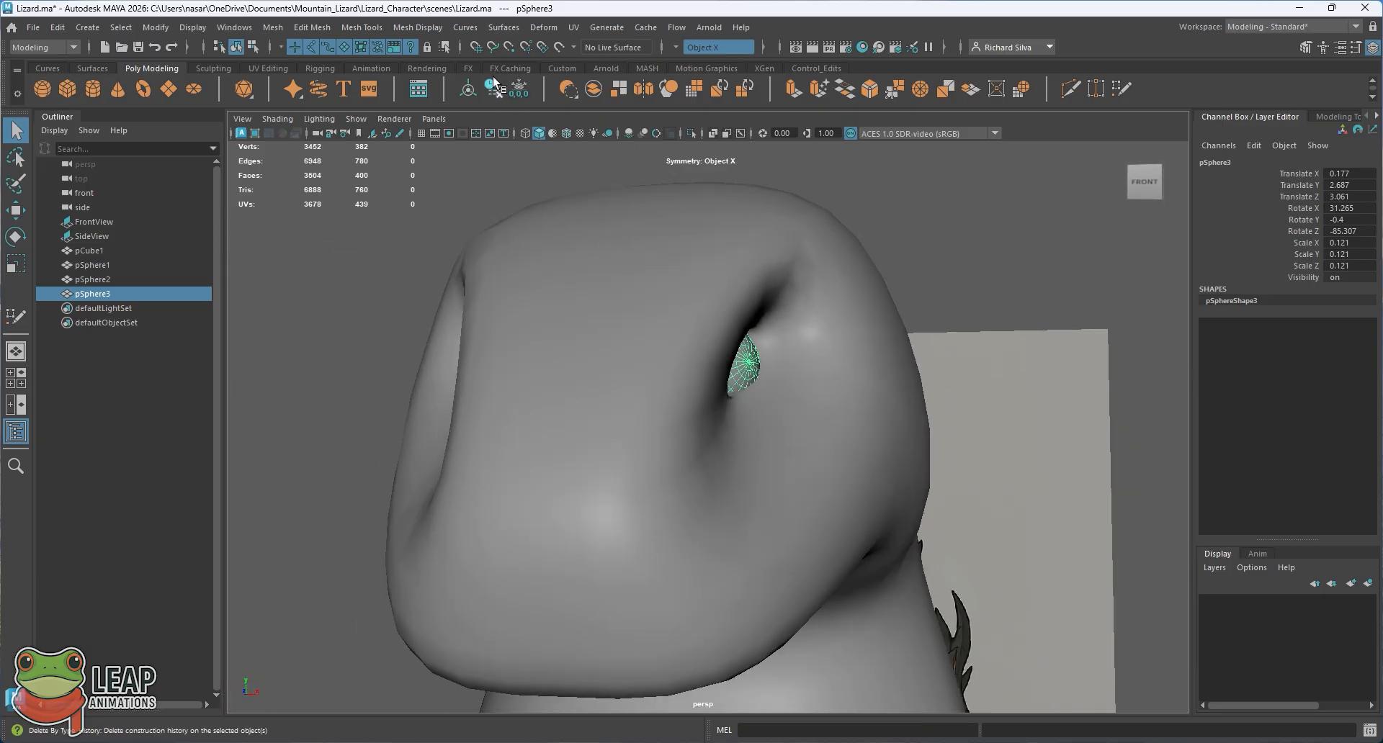
{"action": "left_click", "coordinate": [471, 86]}
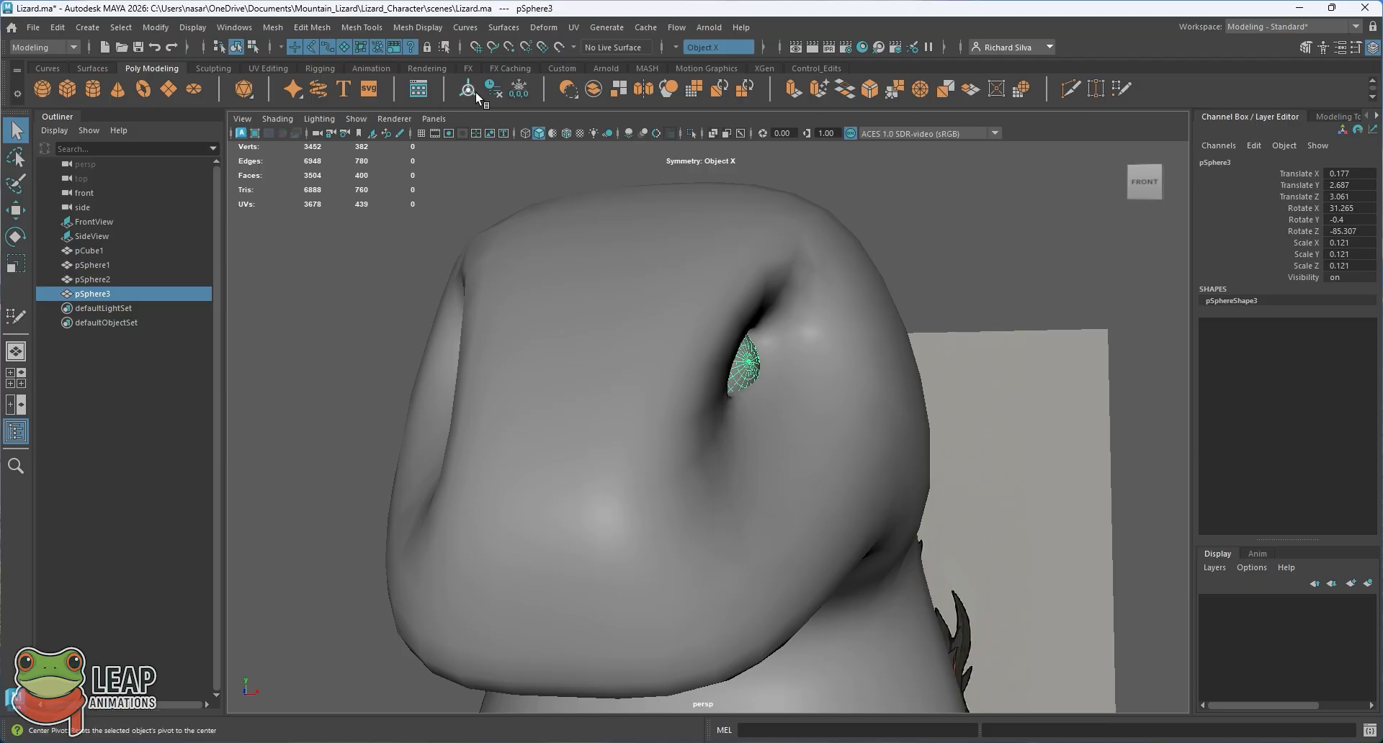
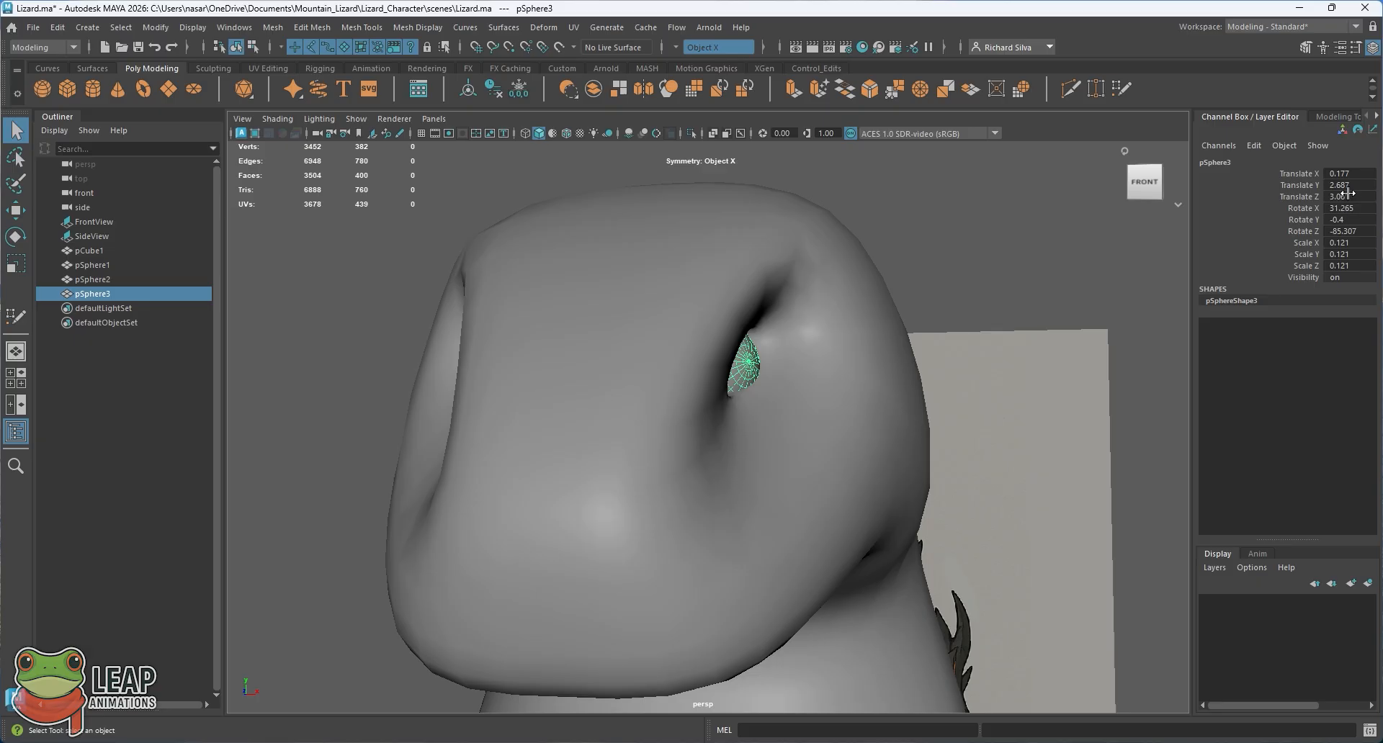
{"action": "left_click", "coordinate": [519, 88]}
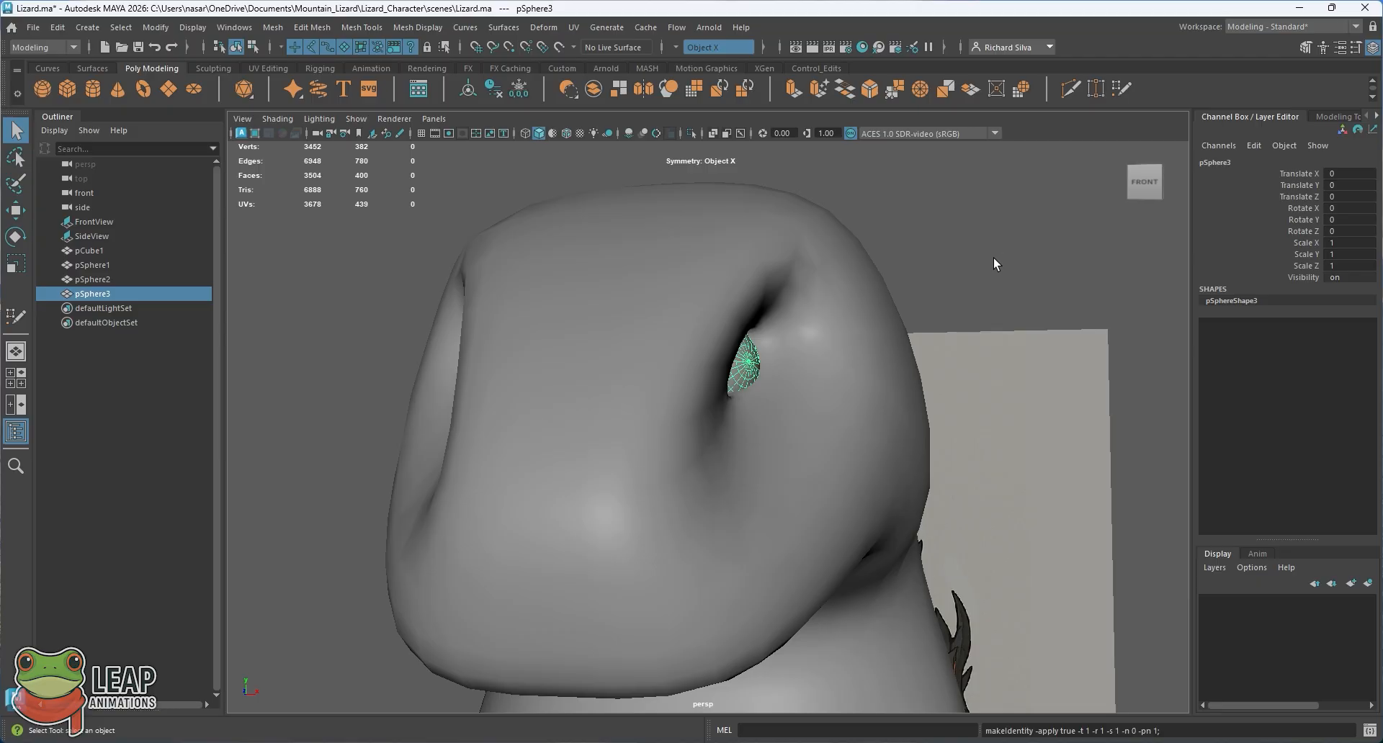
{"action": "key", "text": "w"}
{"action": "left_click_drag", "start_coordinate": [992, 257], "coordinate": [962, 284], "text": "alt"}
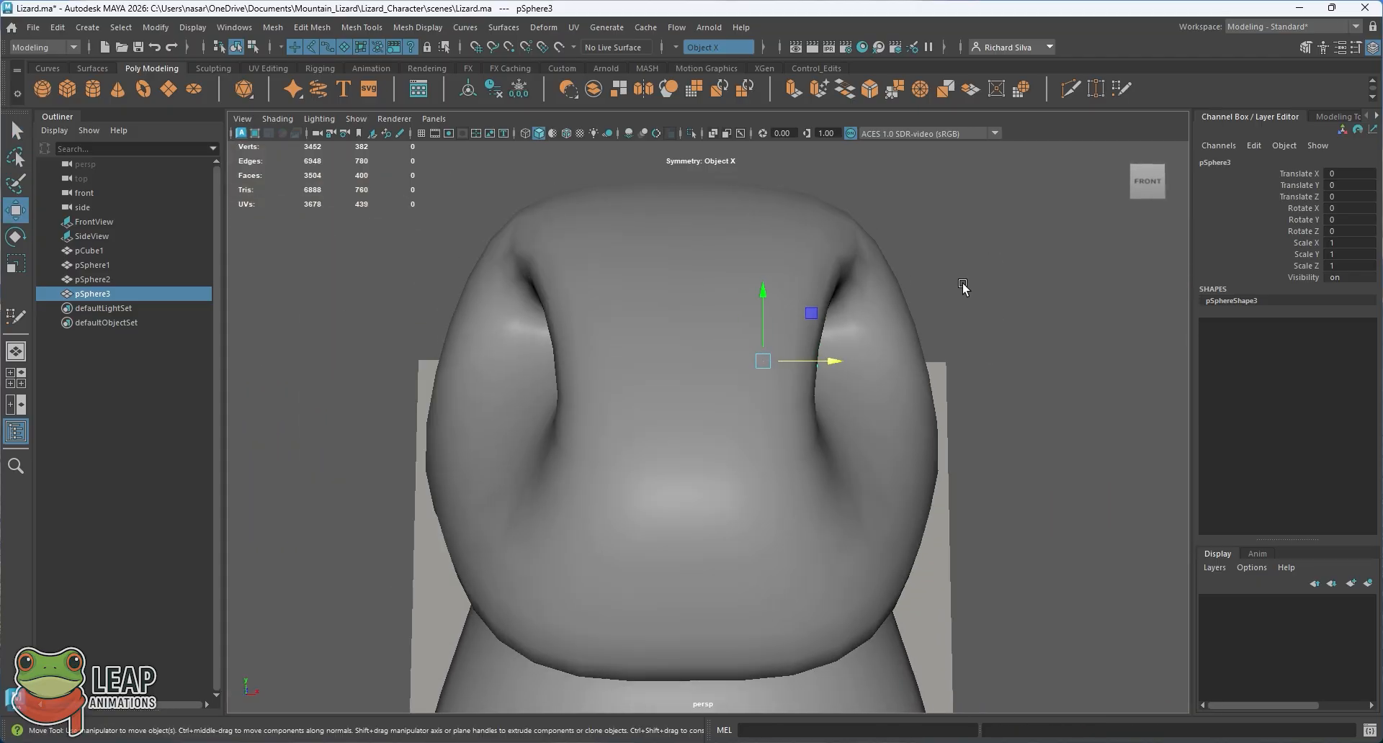
{"action": "left_click_drag", "start_coordinate": [777, 360], "coordinate": [728, 347], "text": "alt"}
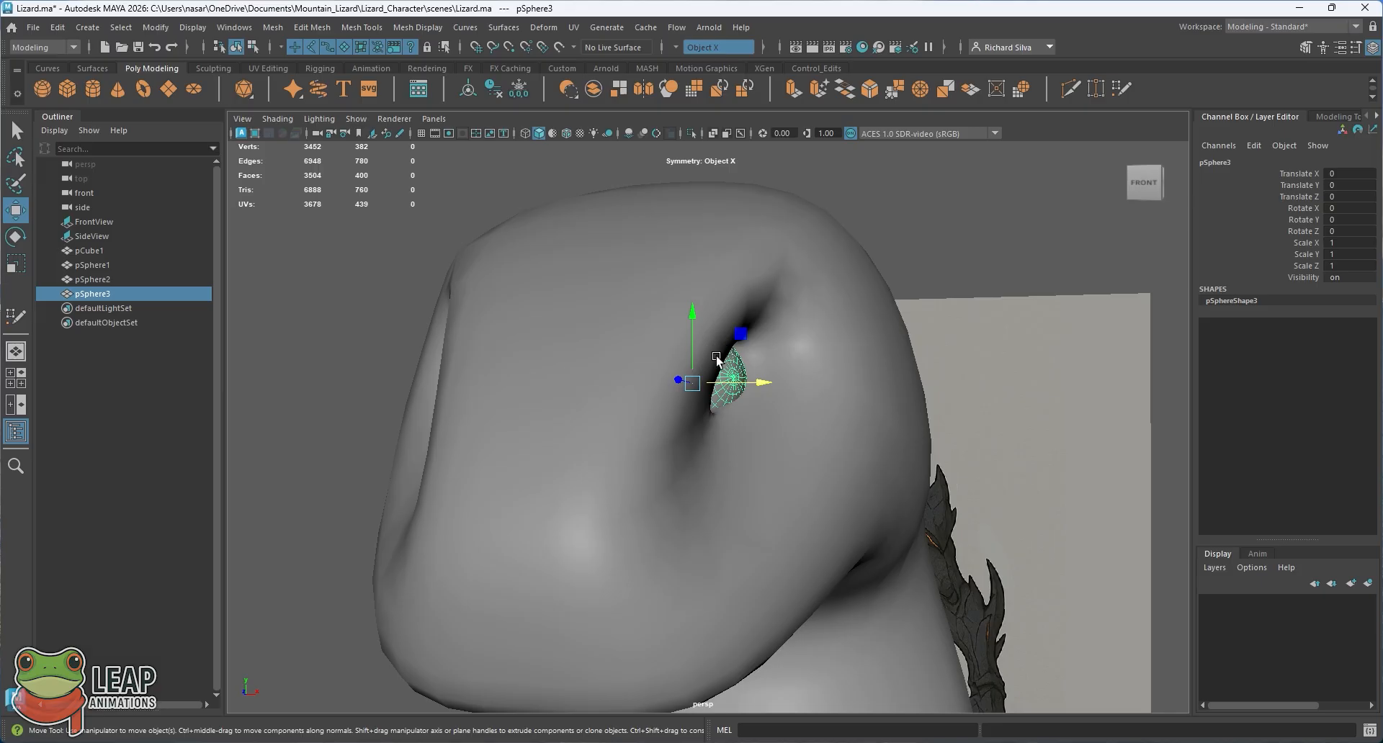
Switch from the perspective view to the maximised front view of the head and display its grid
{"action": "key", "text": "space"}
{"action": "key", "text": "space"}
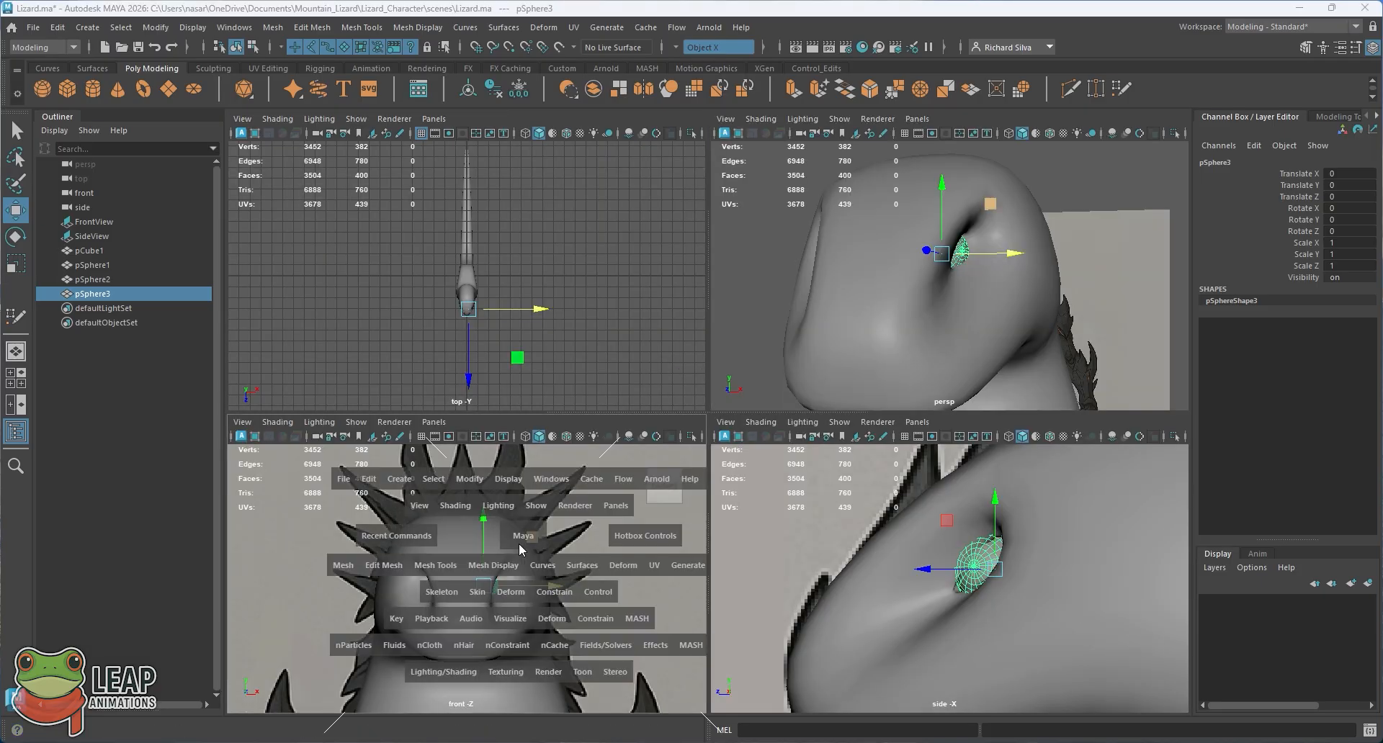
{"action": "middle_click_drag", "start_coordinate": [744, 324], "coordinate": [725, 404], "text": "alt"}
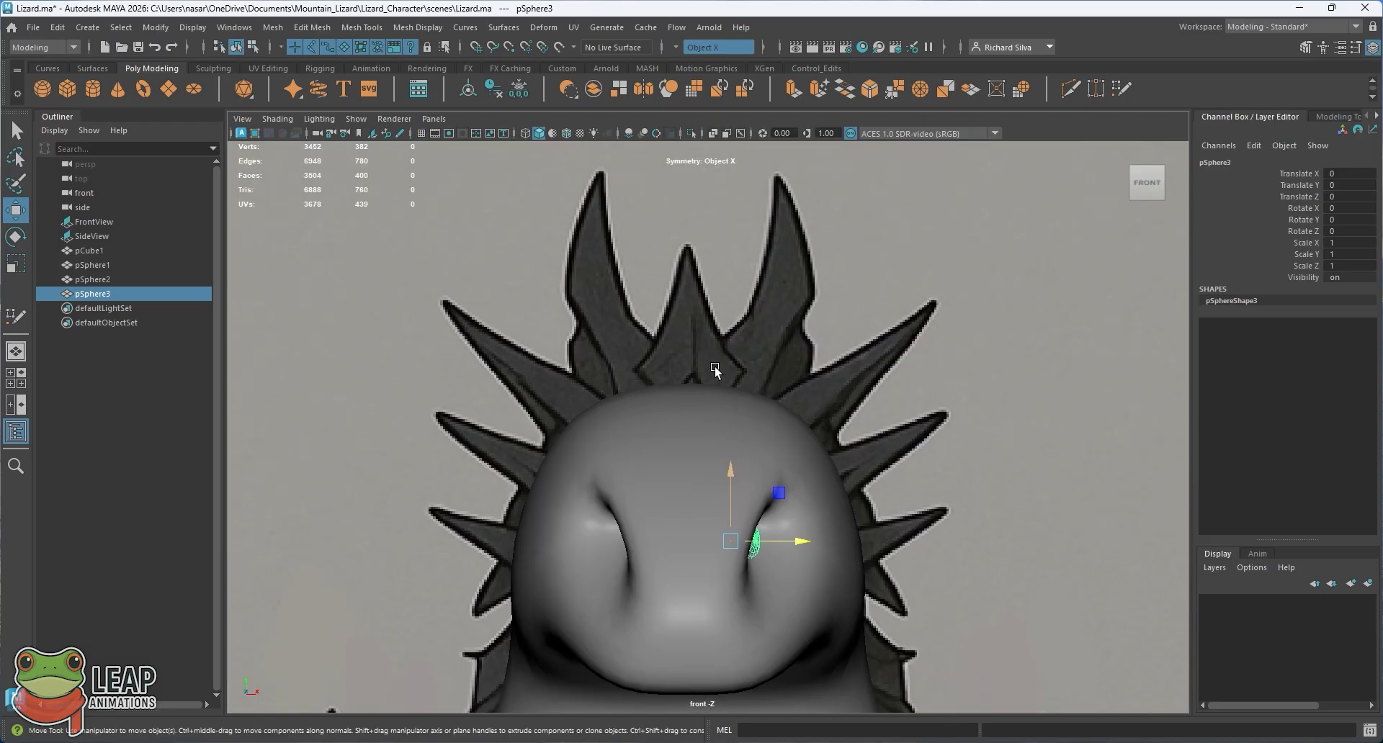
{"action": "key", "text": "space"}
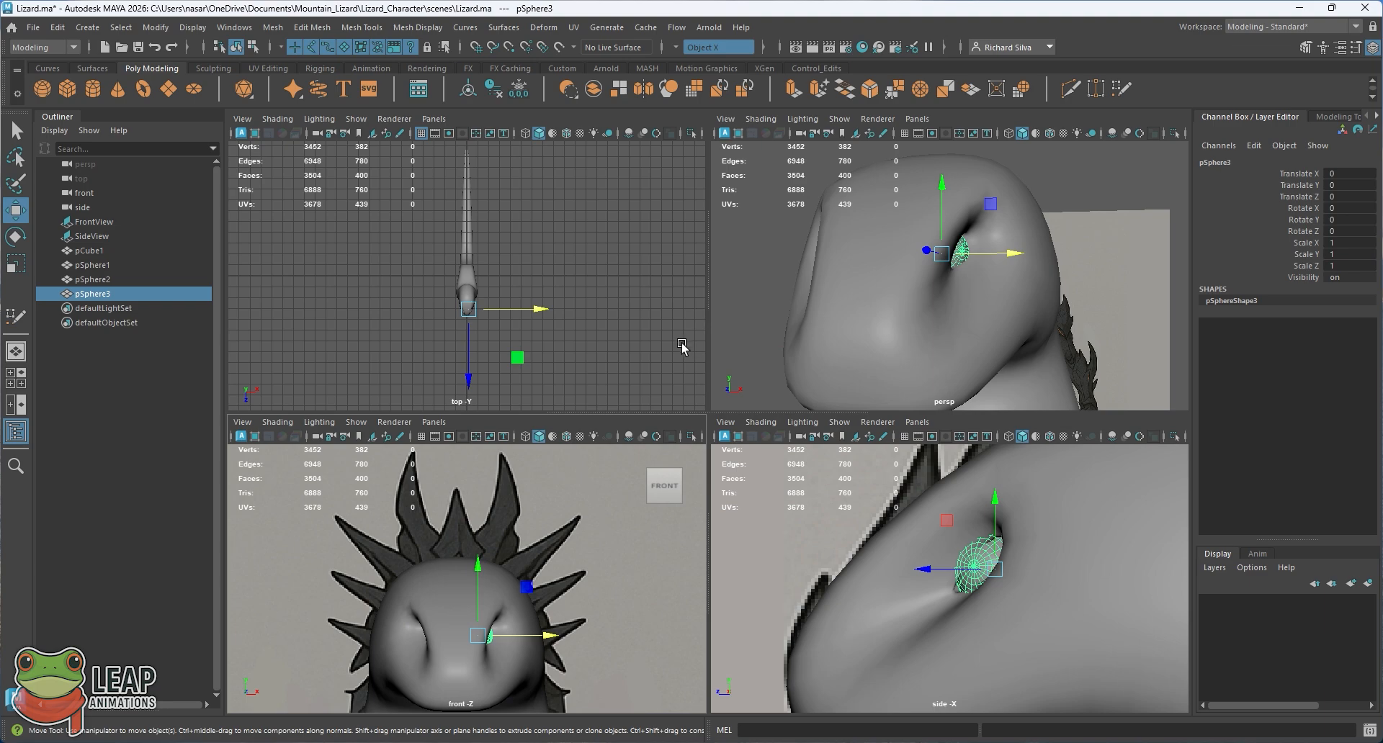
{"action": "key", "text": "space"}
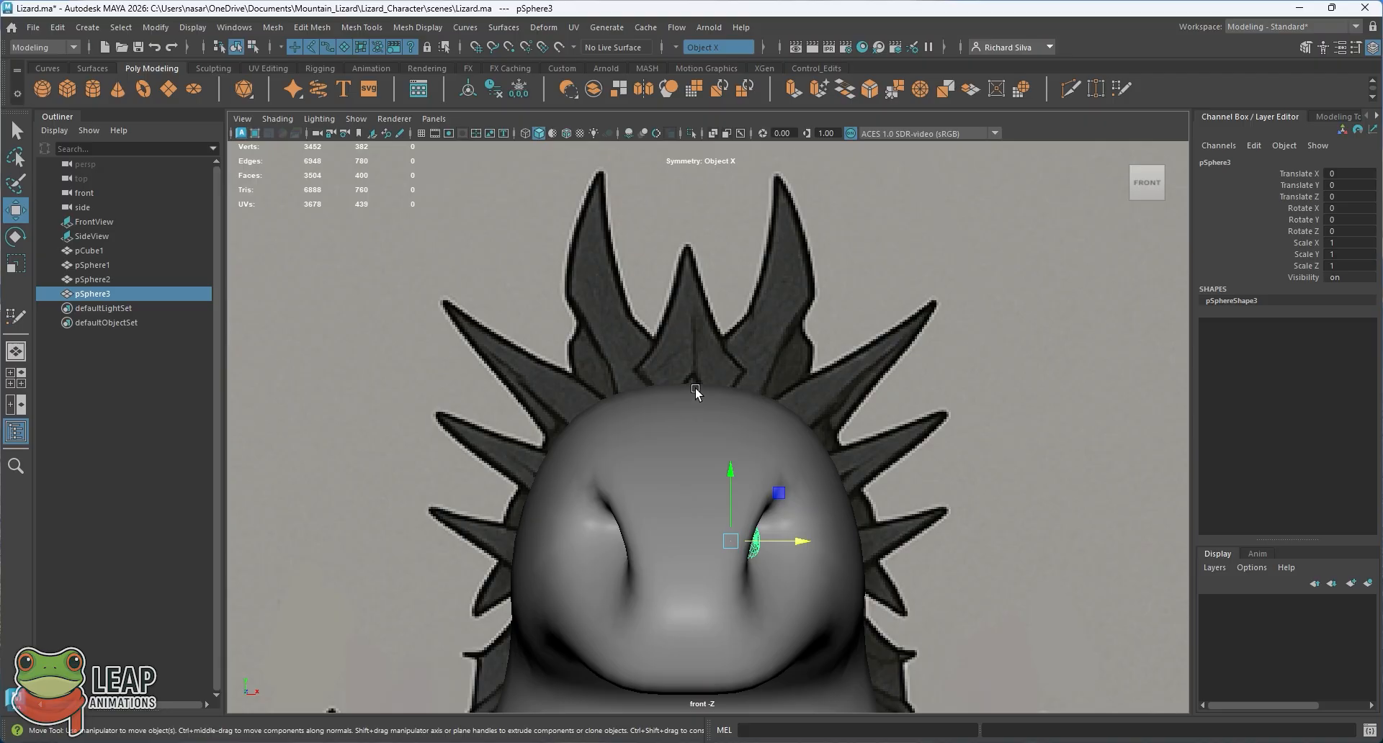
{"action": "key", "text": "space"}
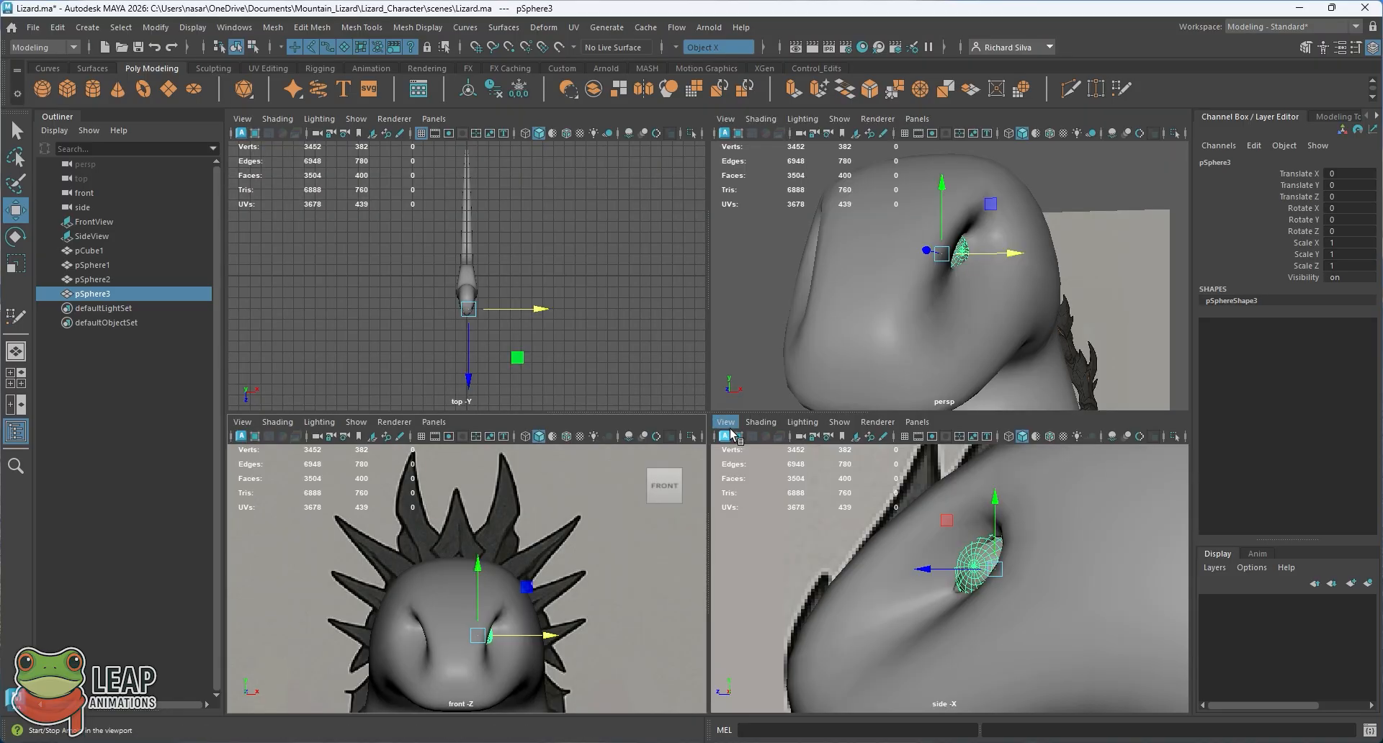
{"action": "key", "text": "space"}
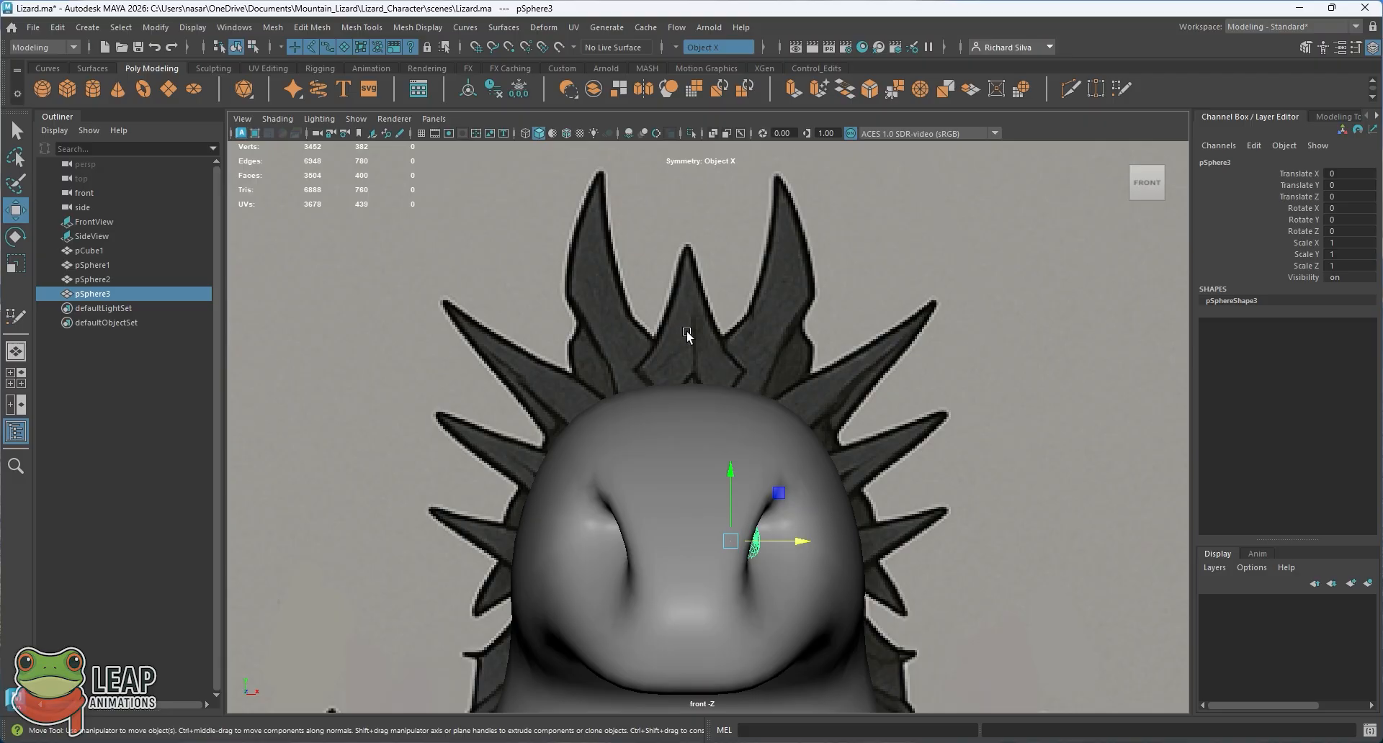
{"action": "left_click", "coordinate": [420, 132]}
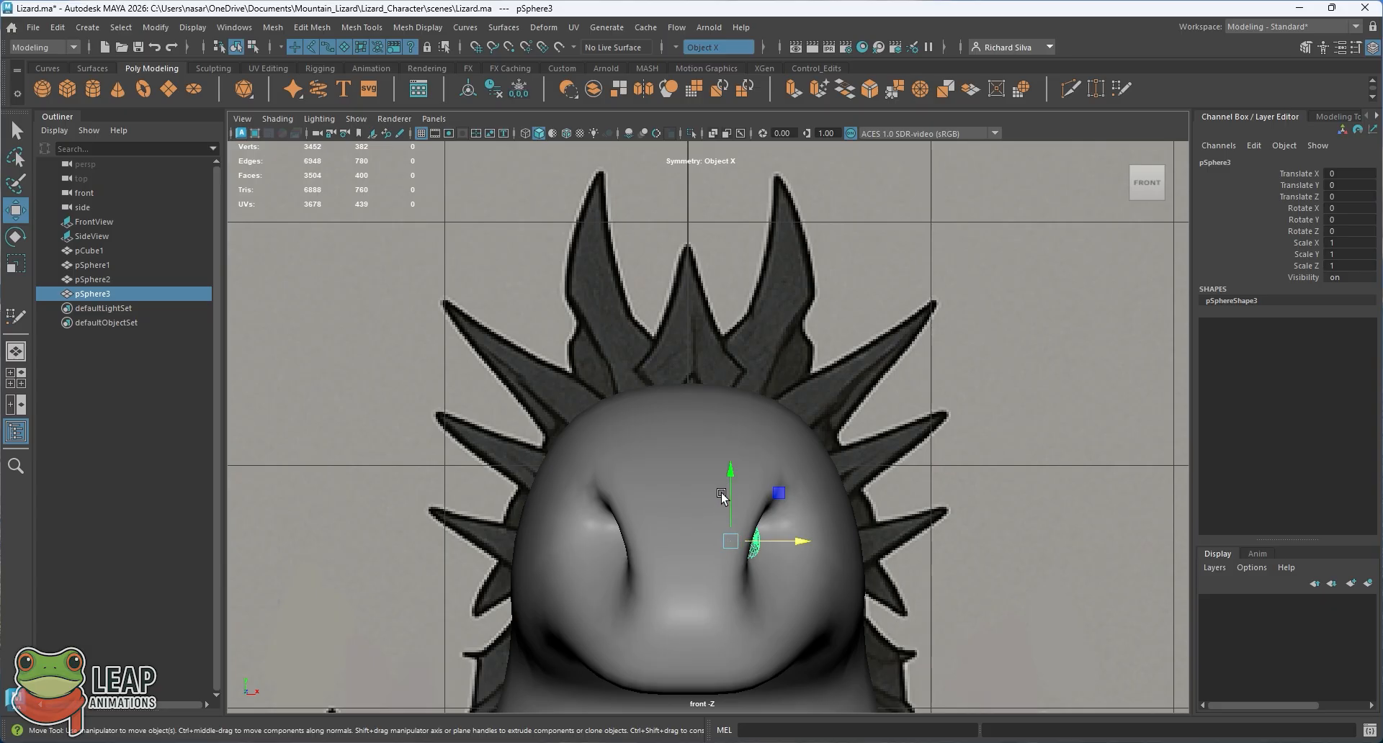
Try snapping the duplicate eyeball's pivot to the grid point on the head's centreline, and undo the pivot move
{"action": "key", "text": "d"}
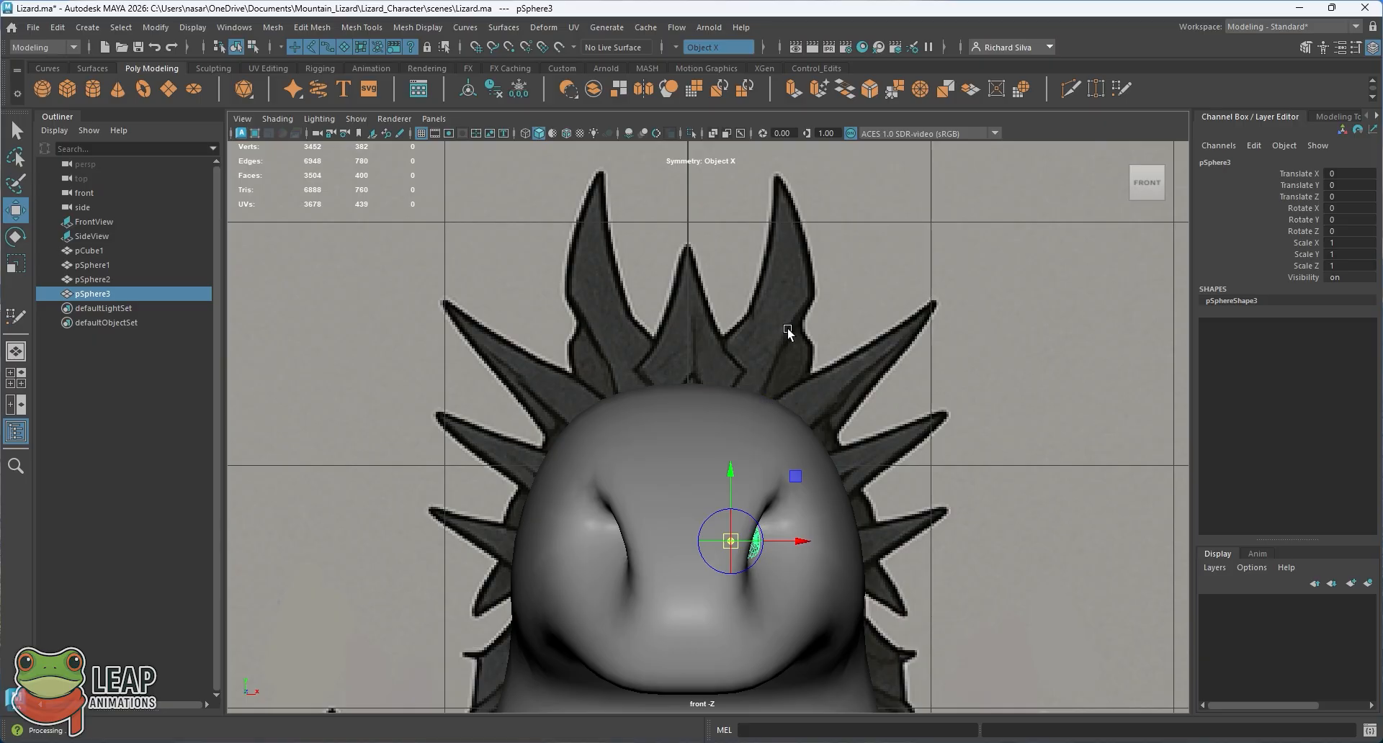
{"action": "key", "text": "x"}
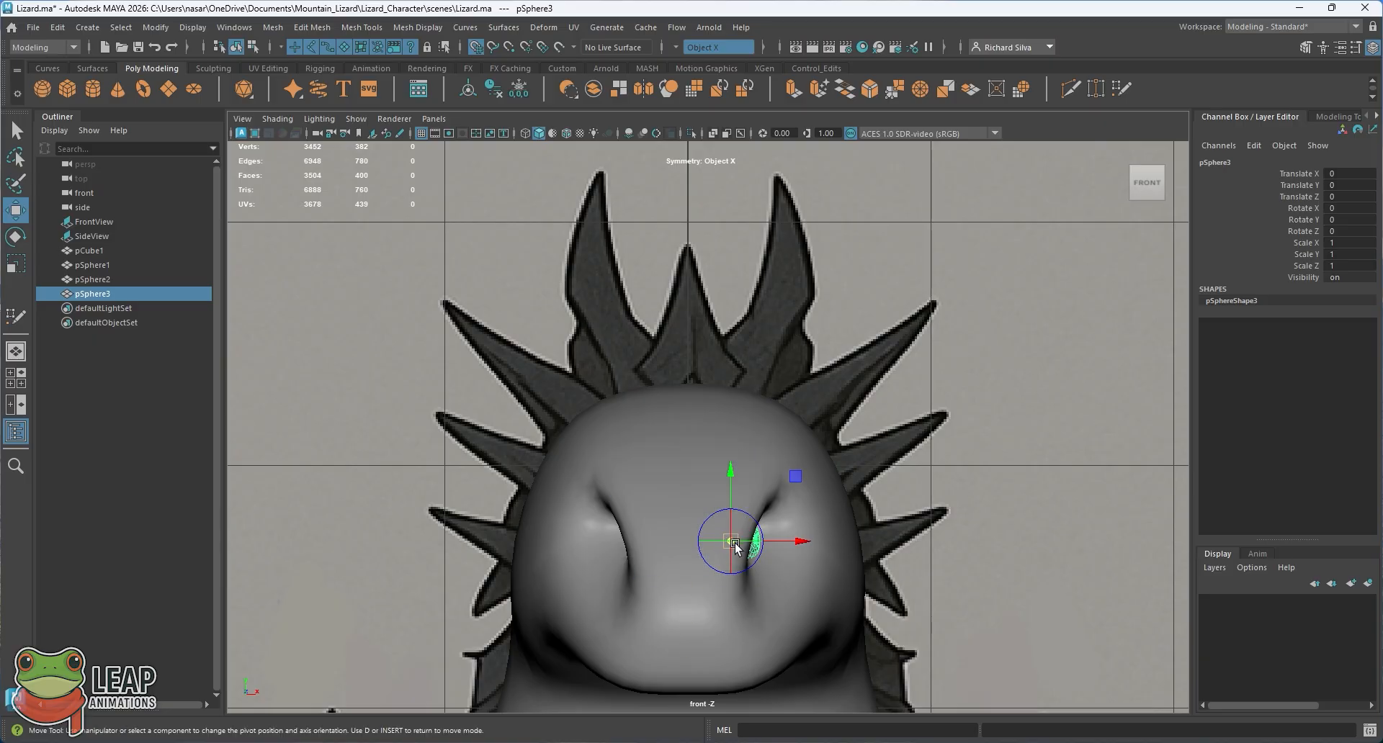
{"action": "key", "text": "d"}
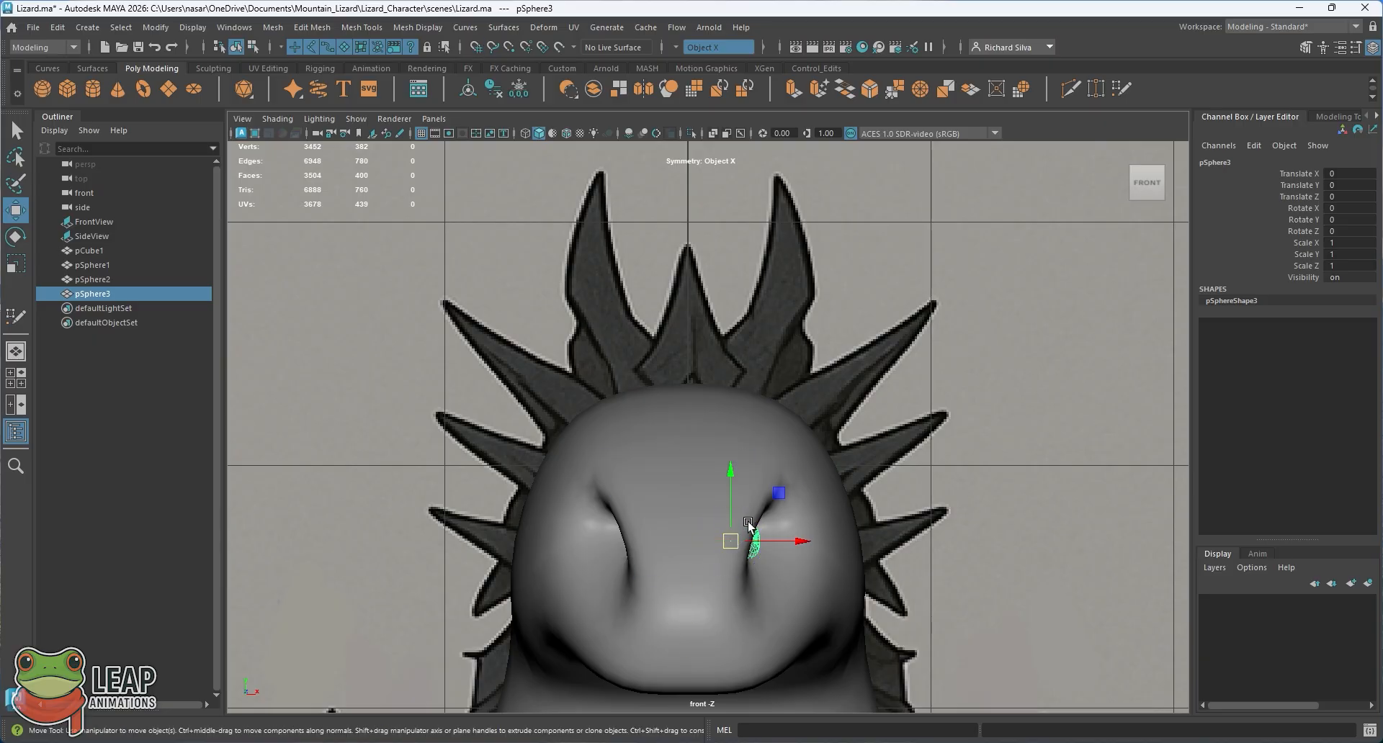
{"action": "key", "text": "d"}
{"action": "key", "text": "d"}
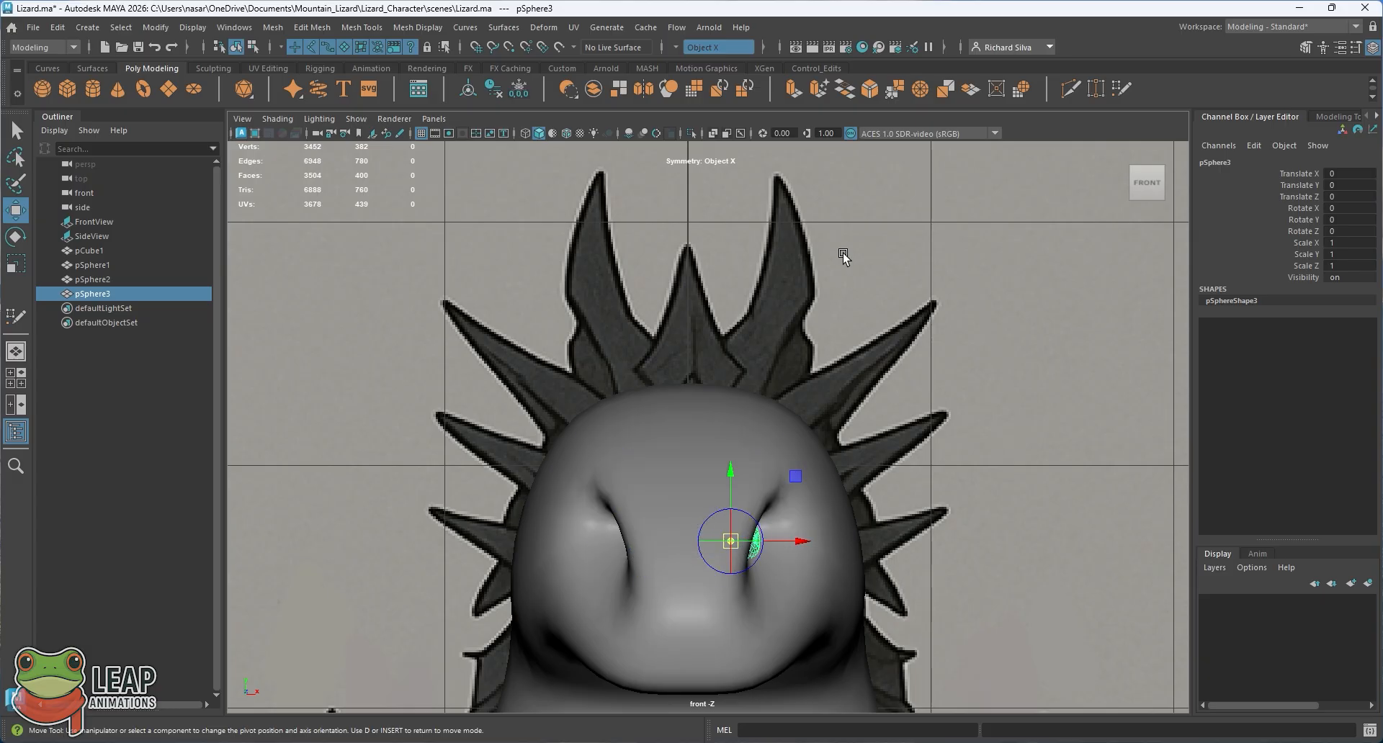
{"action": "key", "text": "x"}
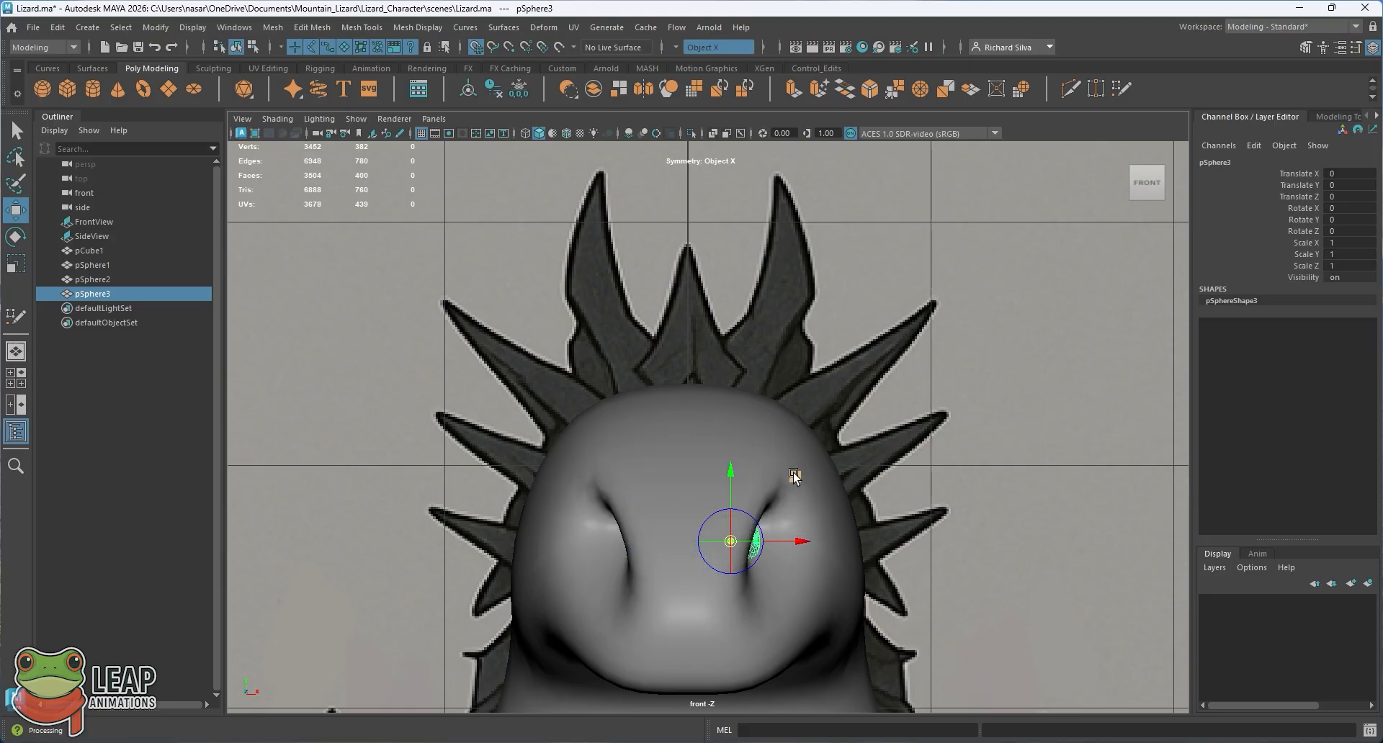
{"action": "left_click_drag", "start_coordinate": [793, 473], "coordinate": [792, 470]}
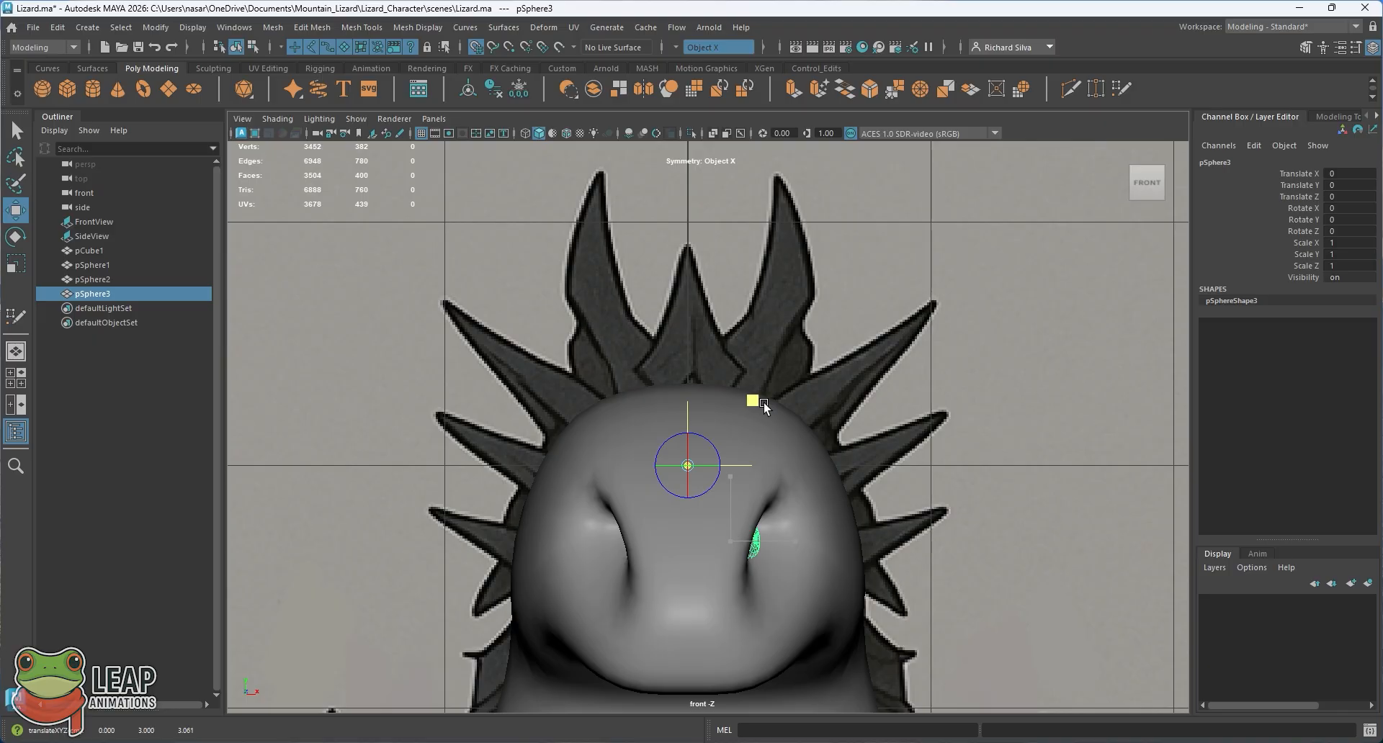
{"action": "key", "text": "d"}
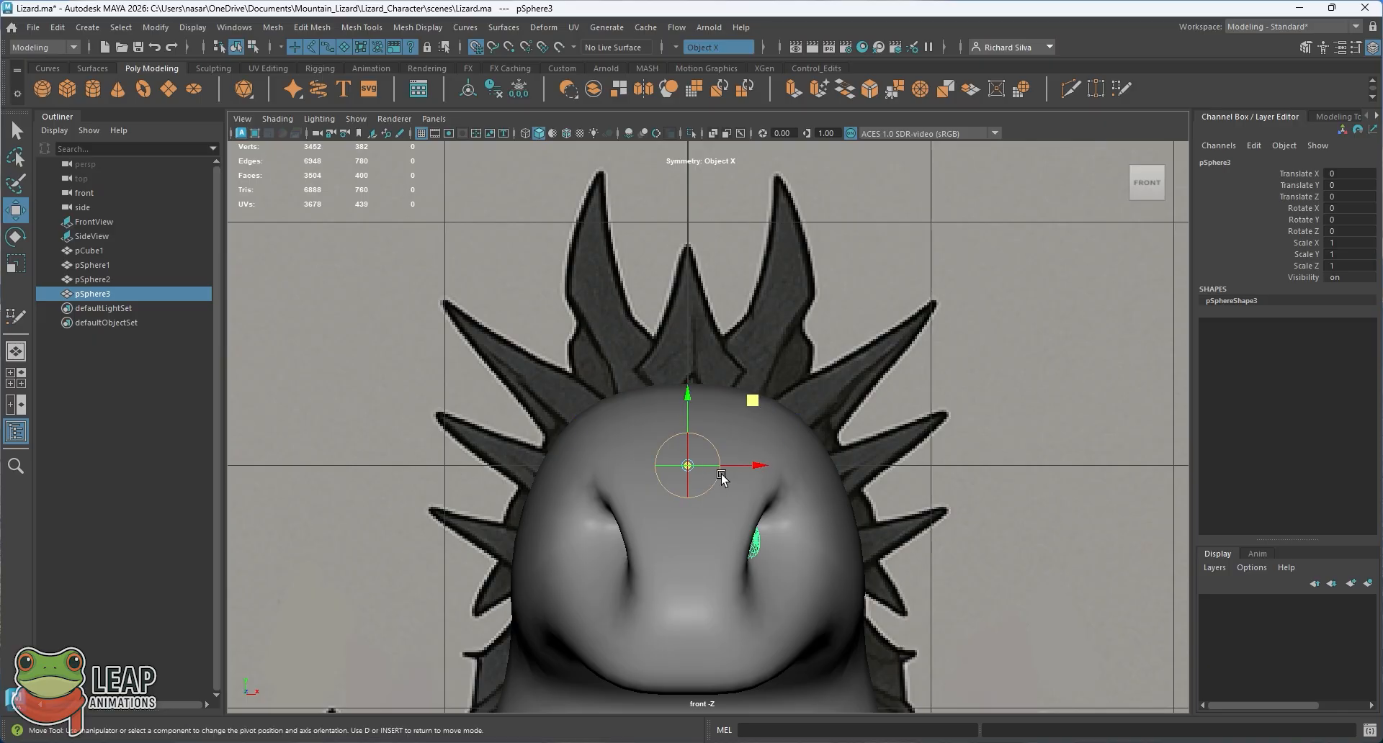
{"action": "key", "text": "d"}
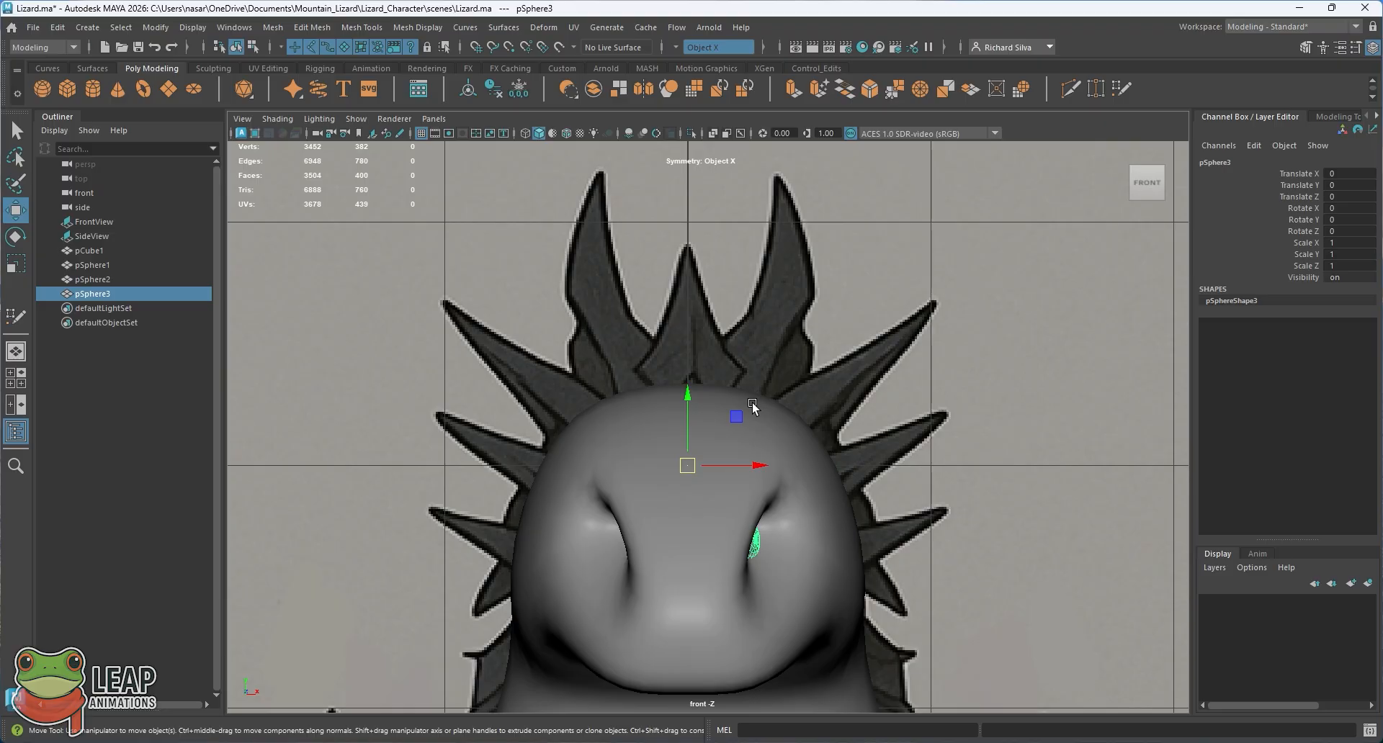
{"action": "key", "text": "ctrl+z"}
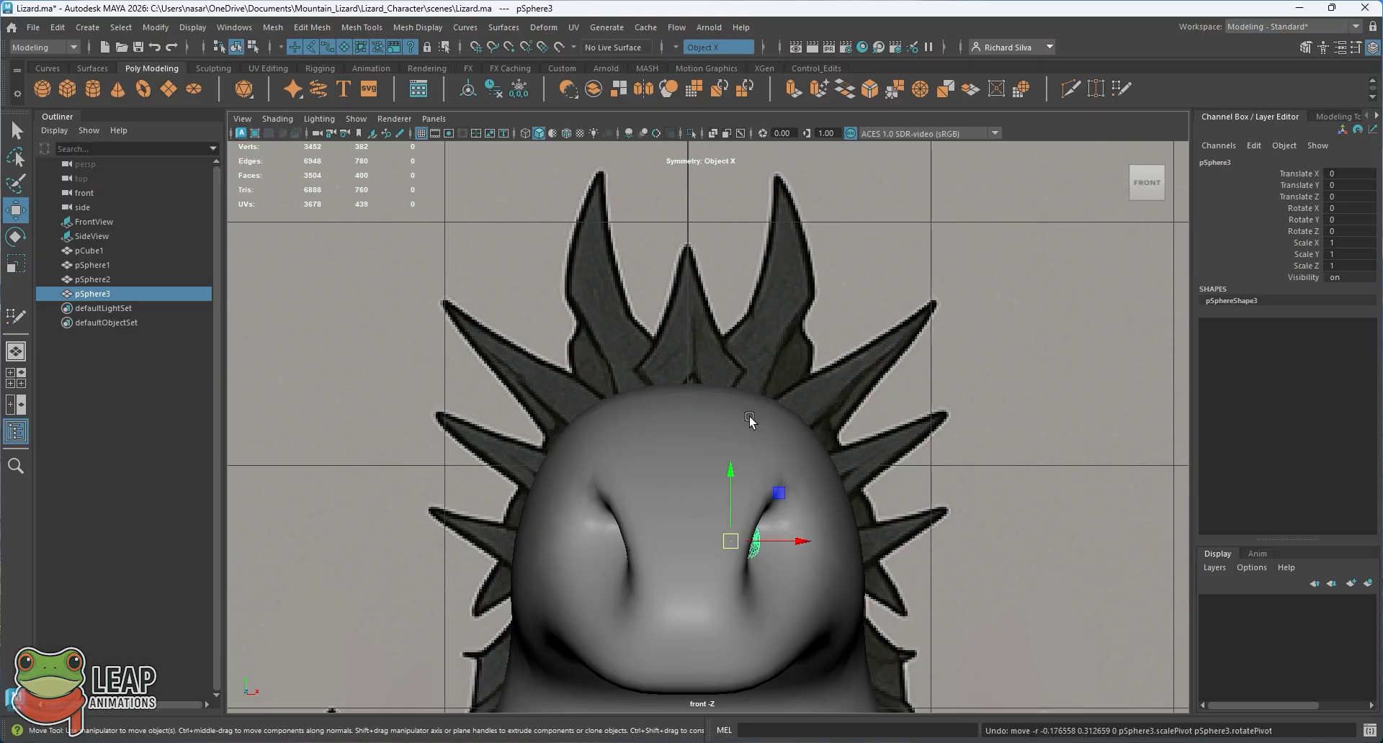
Snap the duplicate eyeball's pivot to the grid intersection on the head's centreline, at X 0 and Y 3
{"action": "key", "text": "d"}
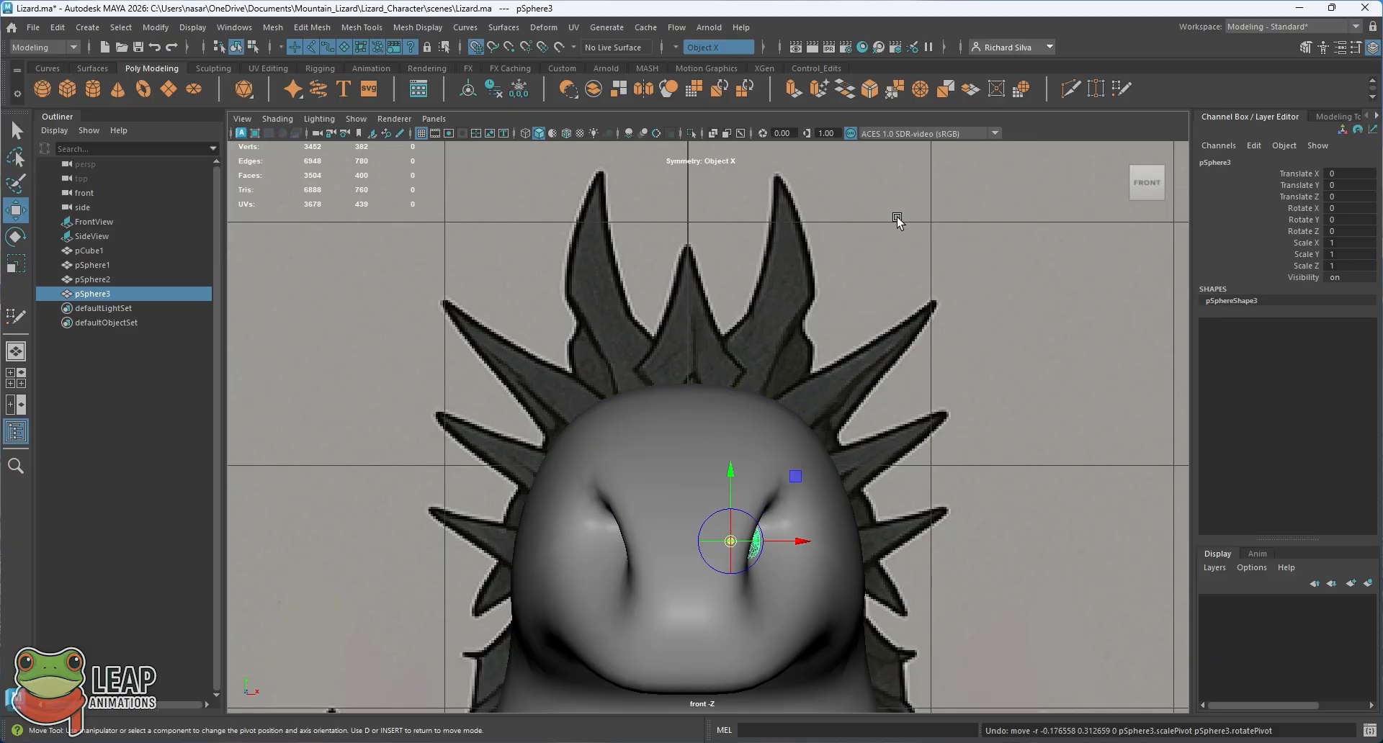
{"action": "left_click_drag", "start_coordinate": [795, 476], "coordinate": [767, 455]}
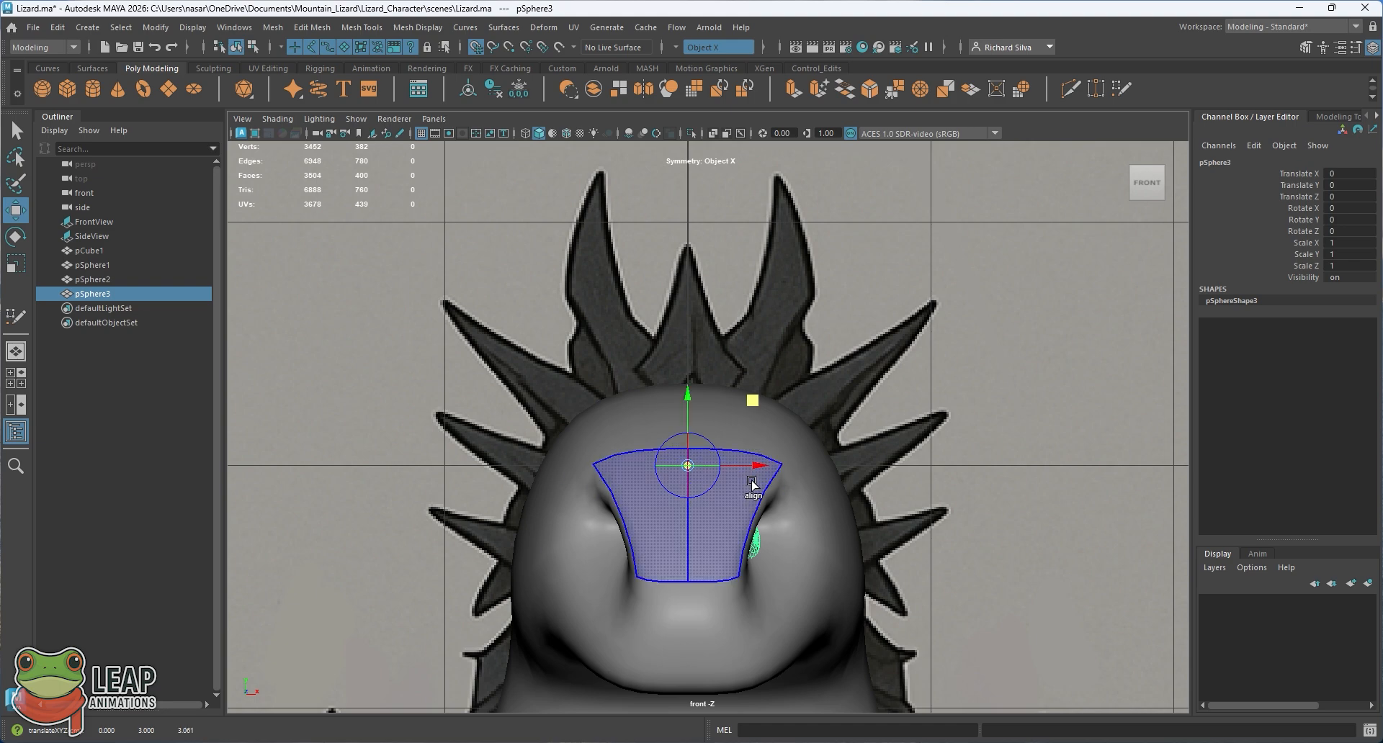
{"action": "key", "text": "d"}
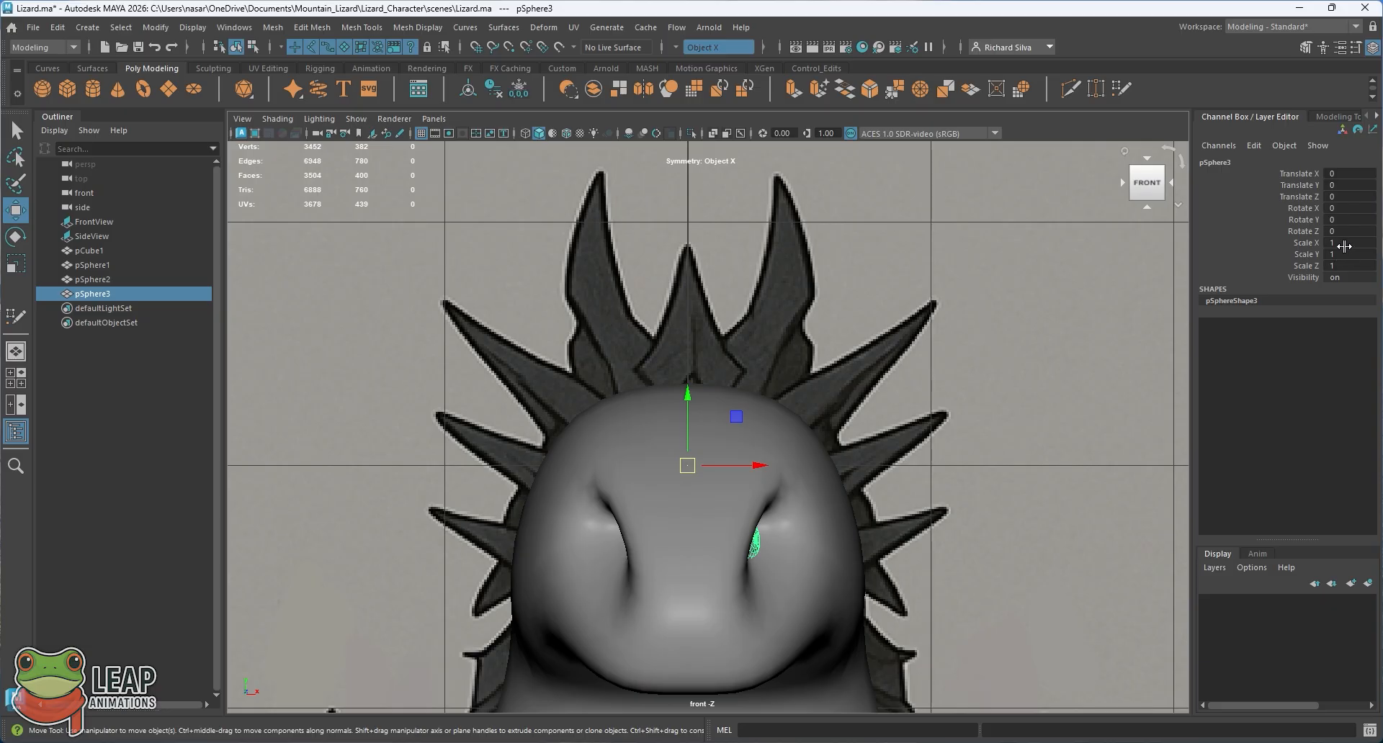
Mirror the duplicate eyeball into the opposite socket by setting its Scale X to -1
{"action": "left_click_drag", "start_coordinate": [1341, 243], "coordinate": [1344, 267]}
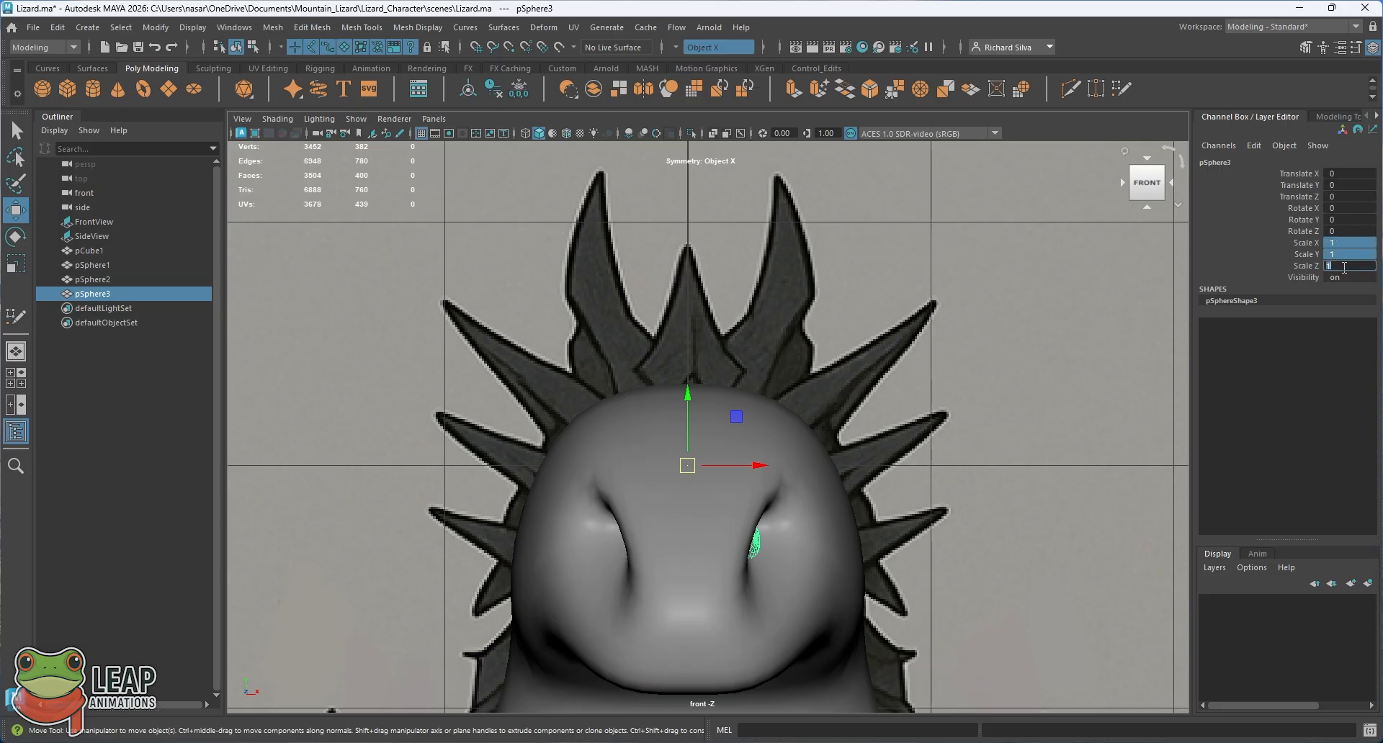
{"action": "left_click", "coordinate": [1344, 246]}
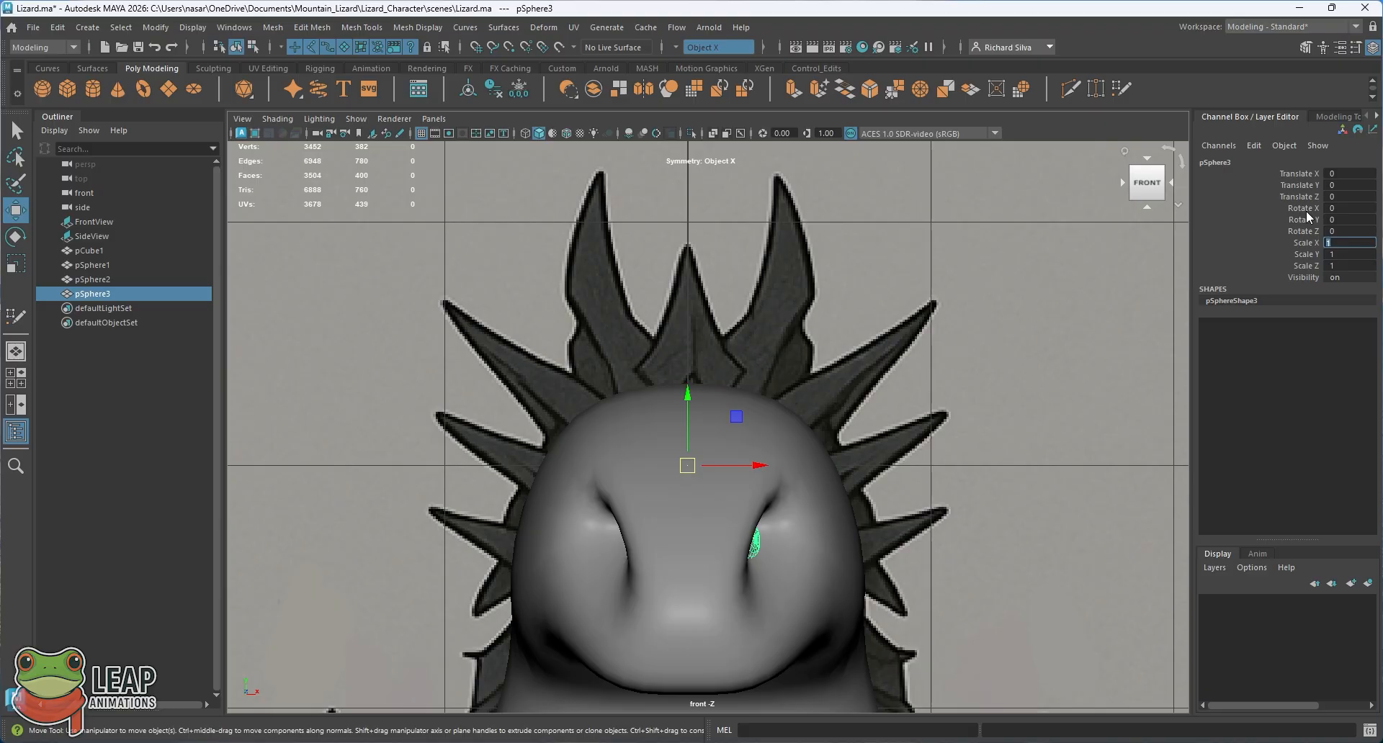
{"action": "type", "text": "-1"}
{"action": "left_click", "coordinate": [1349, 254]}
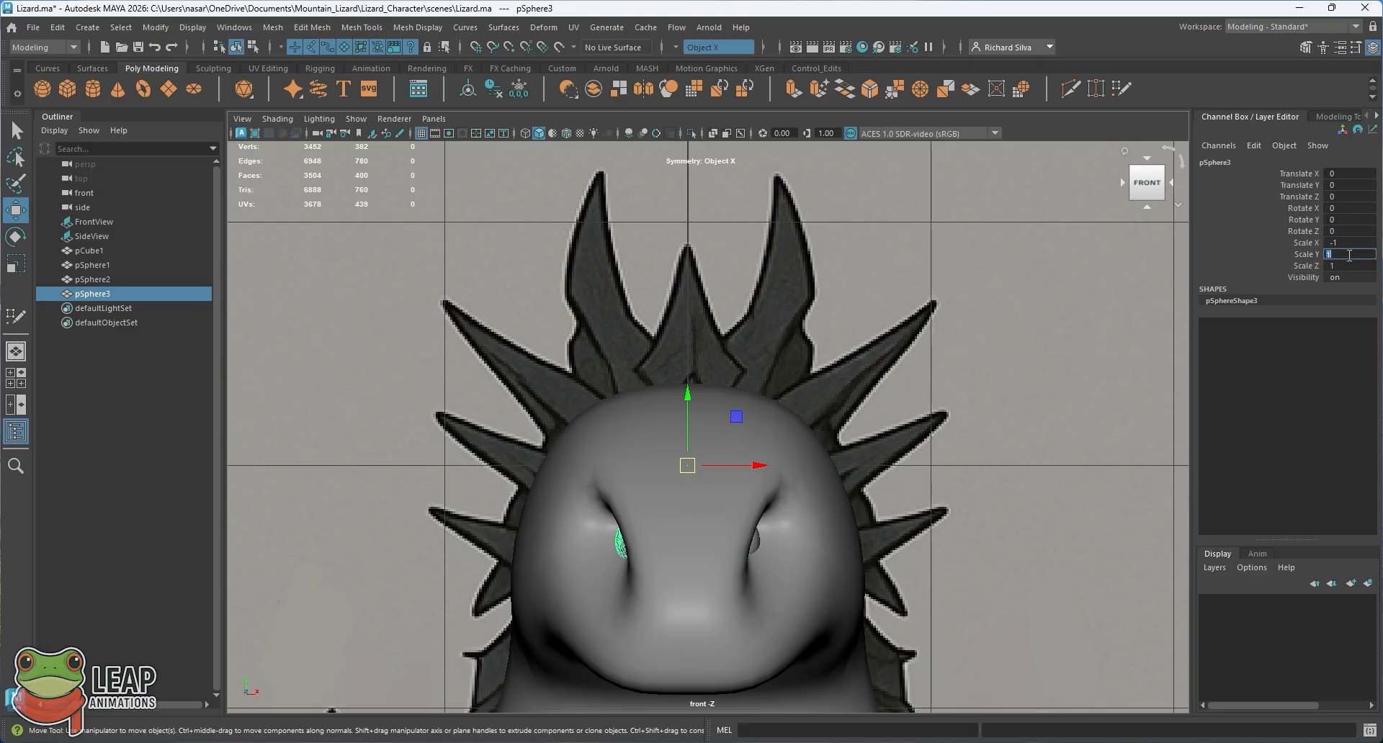
Try Scale Y and Scale Z values of -1 on the duplicate eyeball, and undo both changes
{"action": "type", "text": "-1"}
{"action": "left_click", "coordinate": [1343, 263]}
{"action": "type", "text": "-1"}
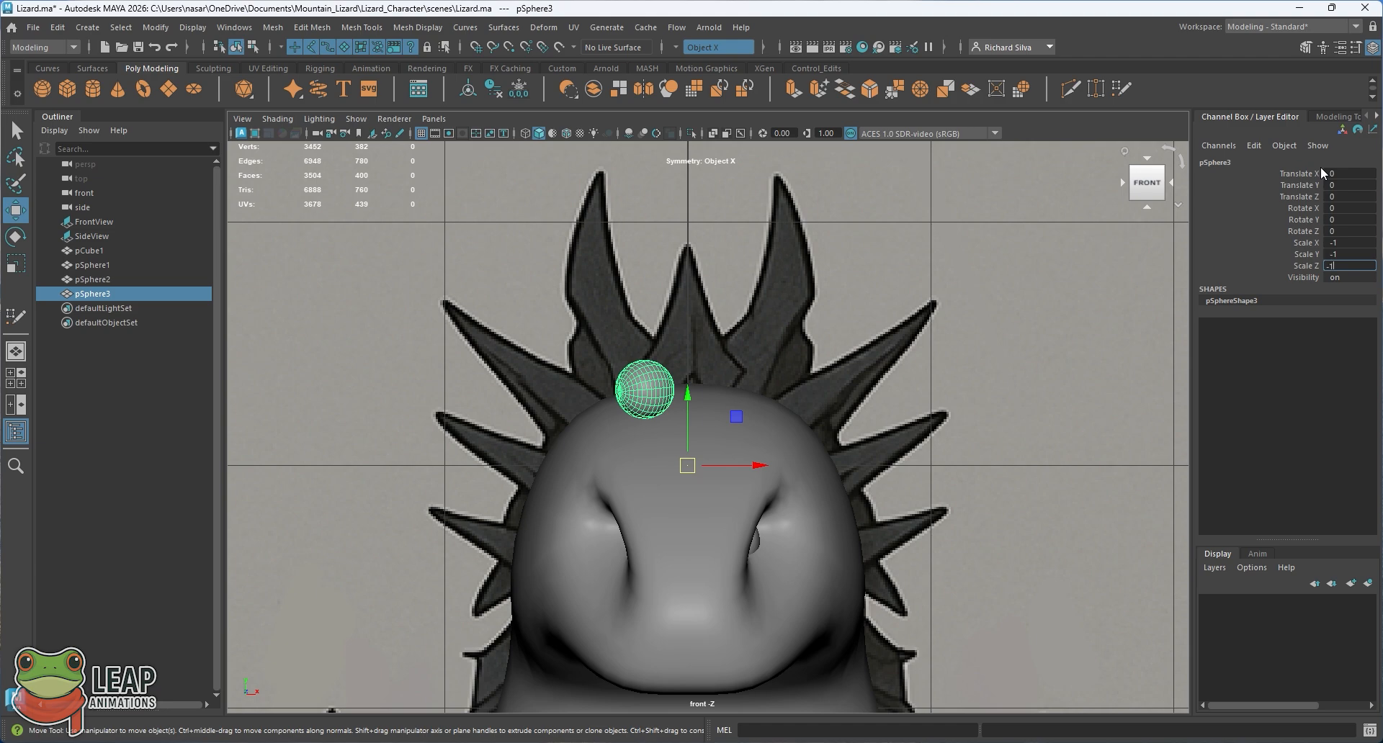
{"action": "key", "text": "Return"}
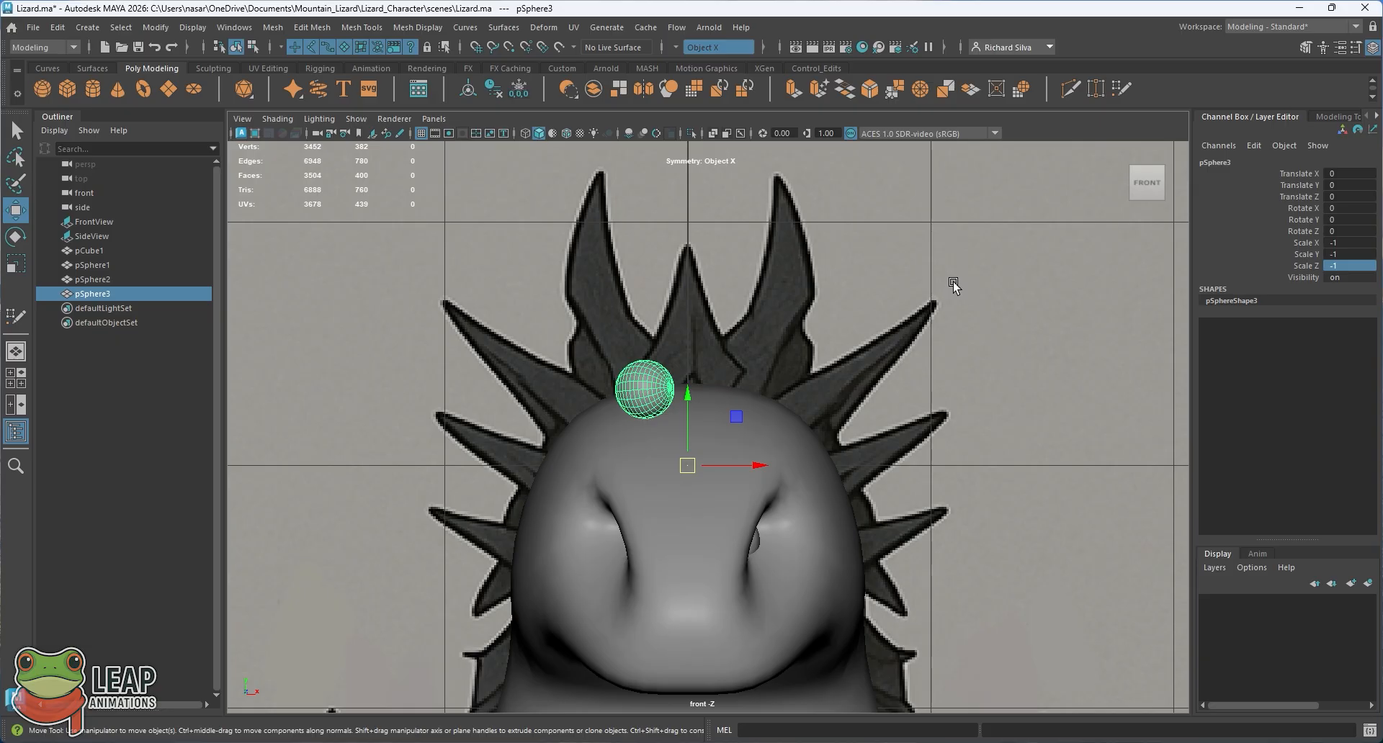
{"action": "key", "text": "ctrl+z"}
{"action": "key", "text": "ctrl+z"}
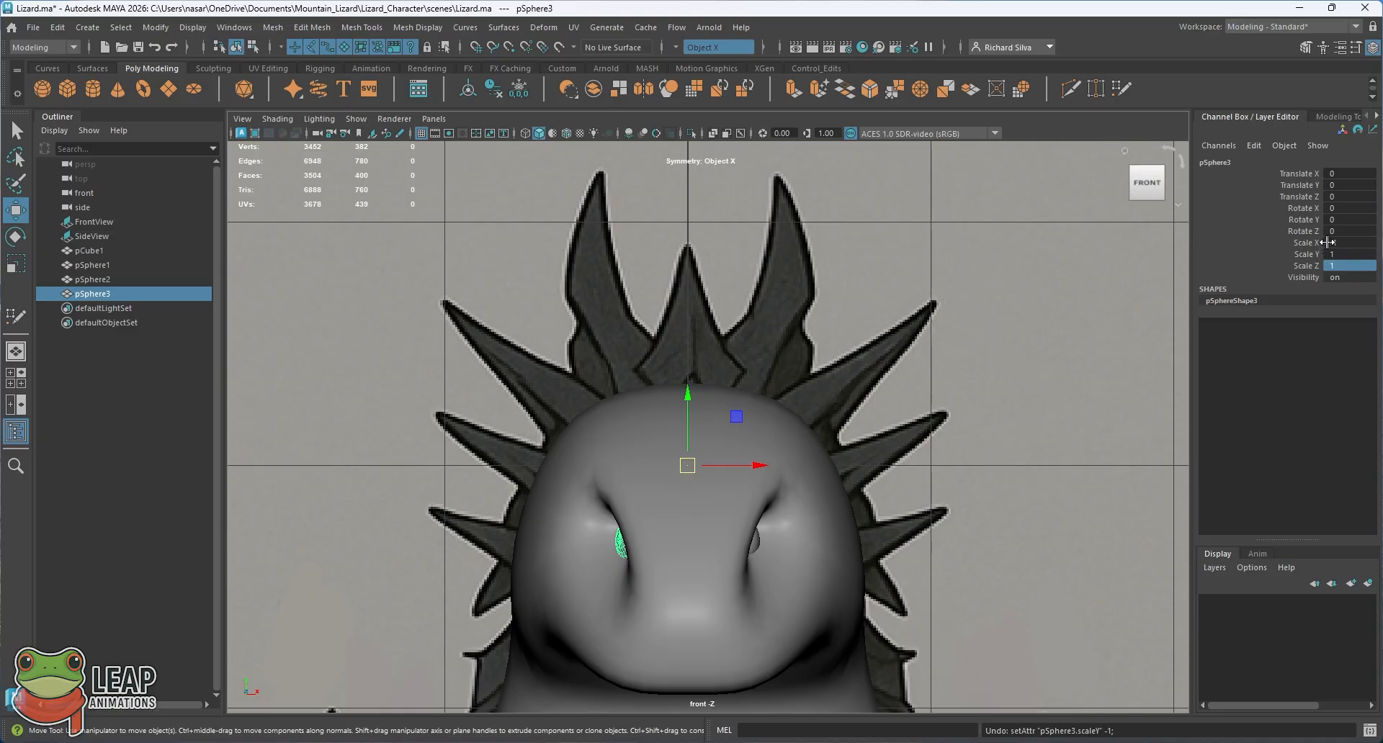
Examine the mirrored eyeball's fit in its socket from several angles in the perspective view
{"action": "key", "text": "space"}
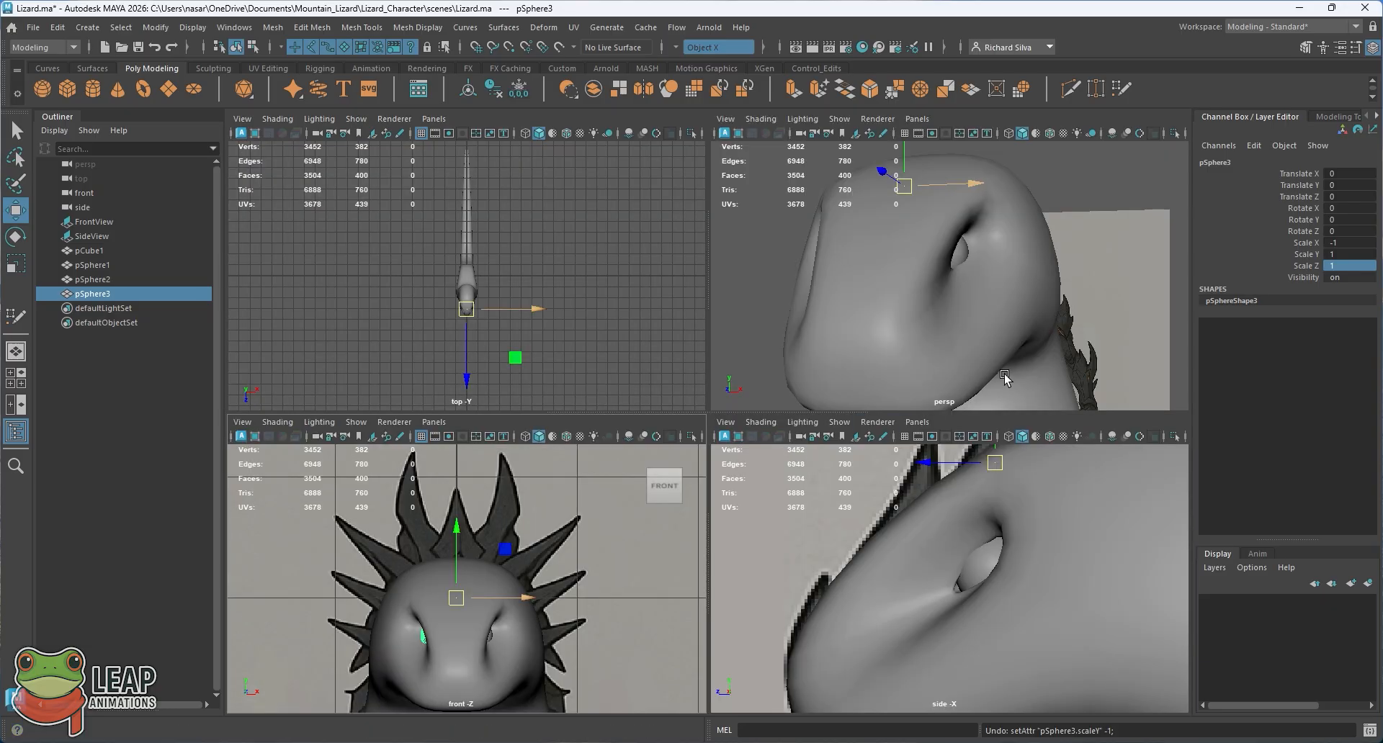
{"action": "key", "text": "space"}
{"action": "left_click_drag", "start_coordinate": [901, 305], "coordinate": [850, 312], "text": "alt"}
{"action": "left_click_drag", "start_coordinate": [558, 393], "coordinate": [625, 371], "text": "alt"}
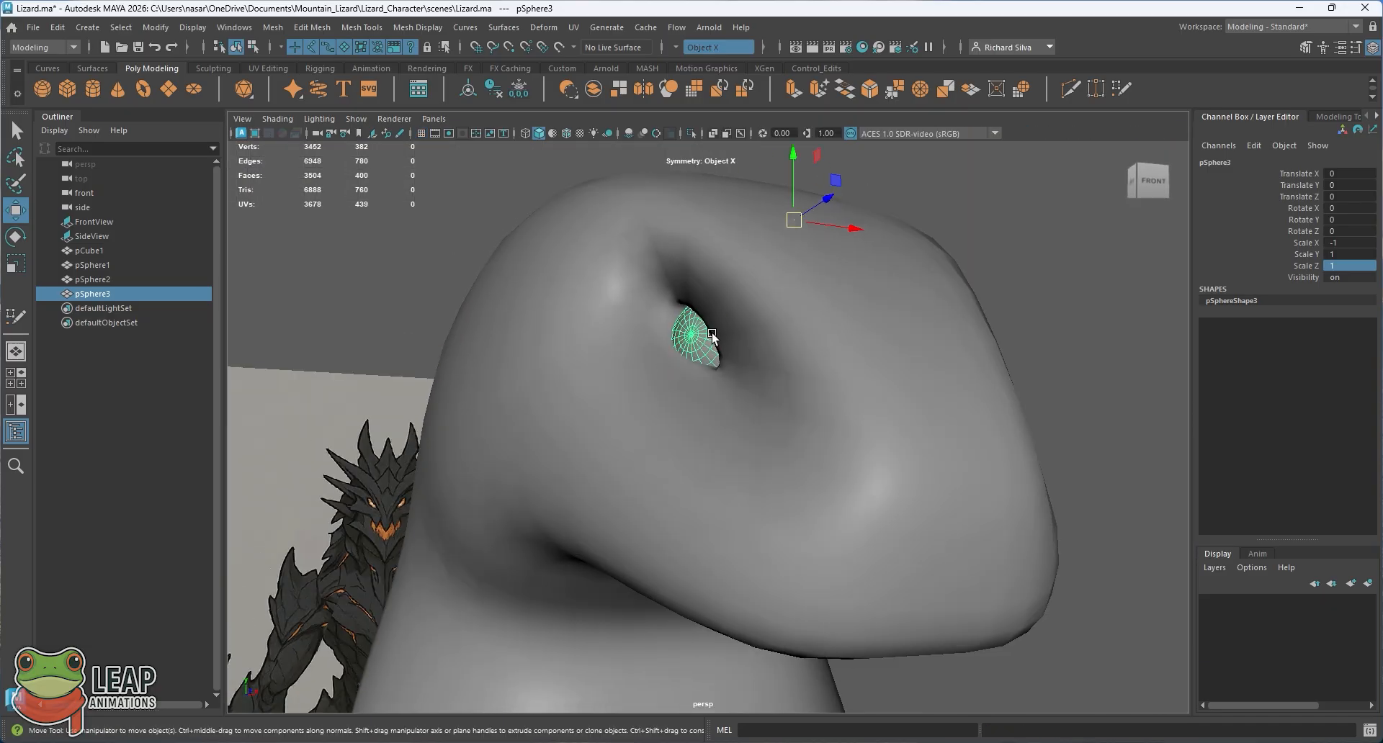
{"action": "left_click", "coordinate": [986, 306]}
{"action": "left_click_drag", "start_coordinate": [986, 306], "coordinate": [923, 319], "text": "alt"}
Hide the lizard's body mesh and inspect the eyeball spheres on their own from several angles
{"action": "left_click", "coordinate": [809, 418]}
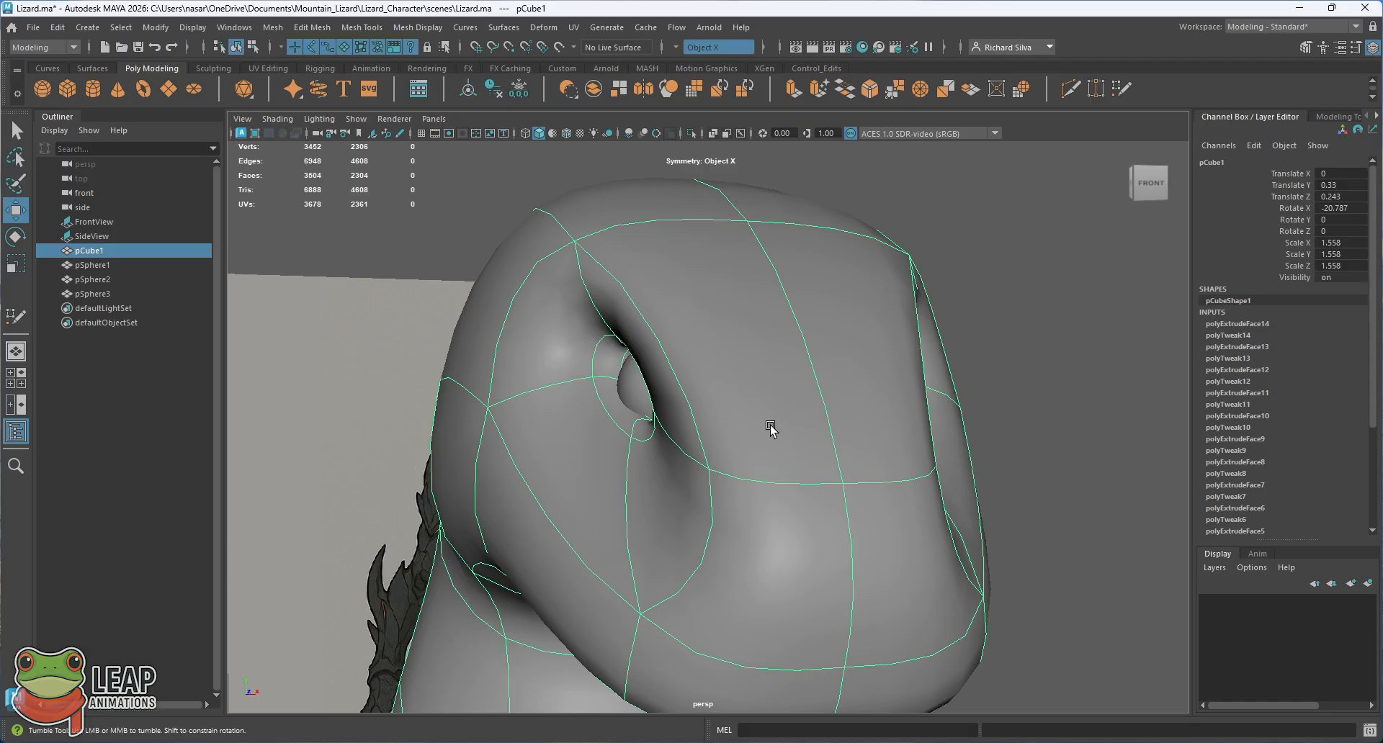
{"action": "left_click_drag", "start_coordinate": [770, 425], "coordinate": [798, 422], "text": "alt"}
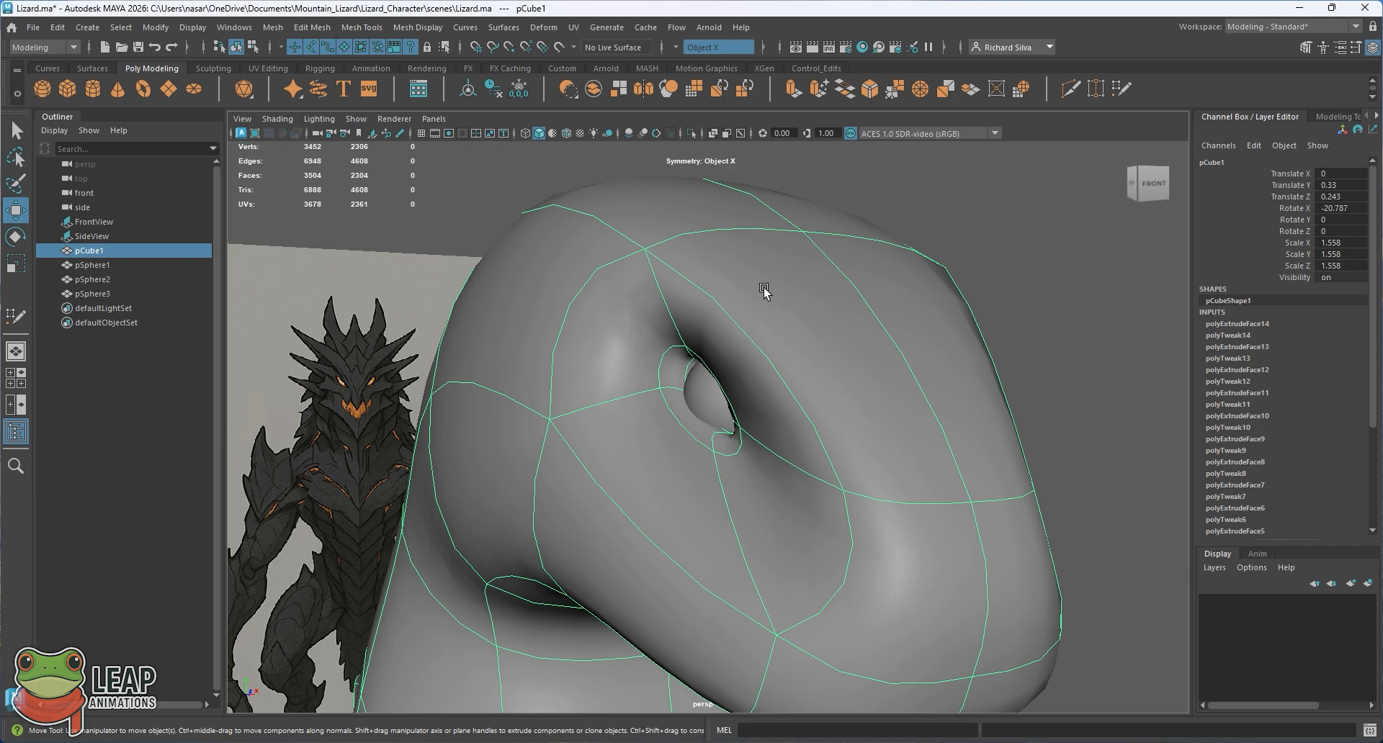
{"action": "key", "text": "h"}
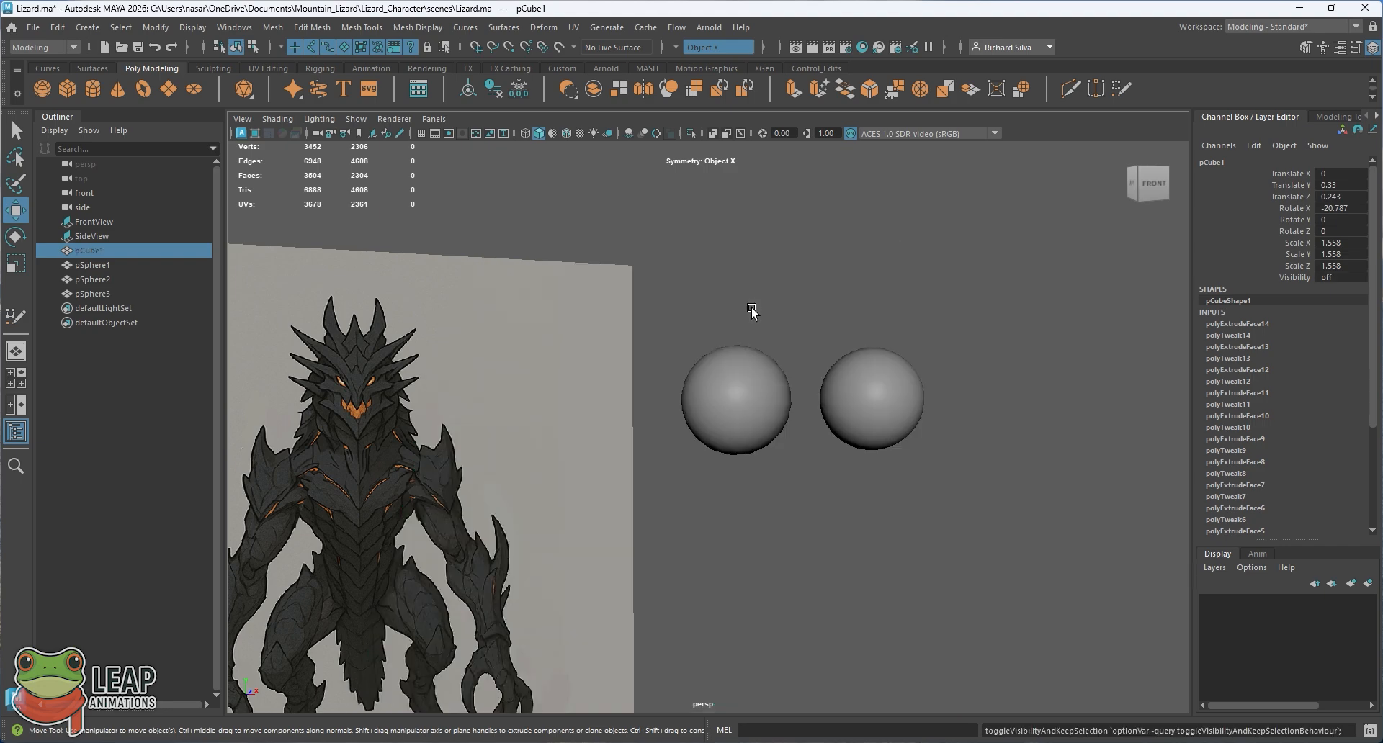
{"action": "left_click_drag", "start_coordinate": [813, 291], "coordinate": [808, 342], "text": "alt"}
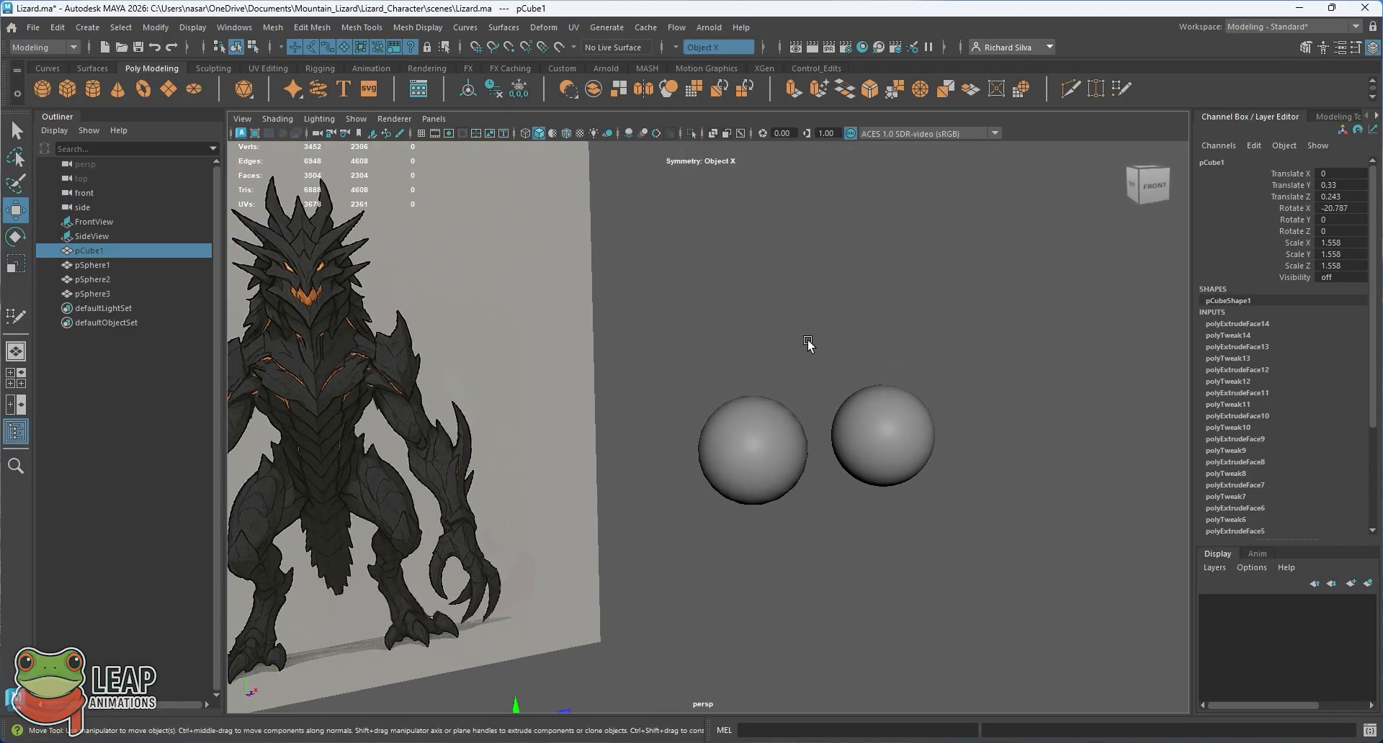
{"action": "left_click", "coordinate": [856, 412]}
{"action": "left_click_drag", "start_coordinate": [856, 412], "coordinate": [901, 410], "text": "alt"}
{"action": "left_click", "coordinate": [892, 343]}
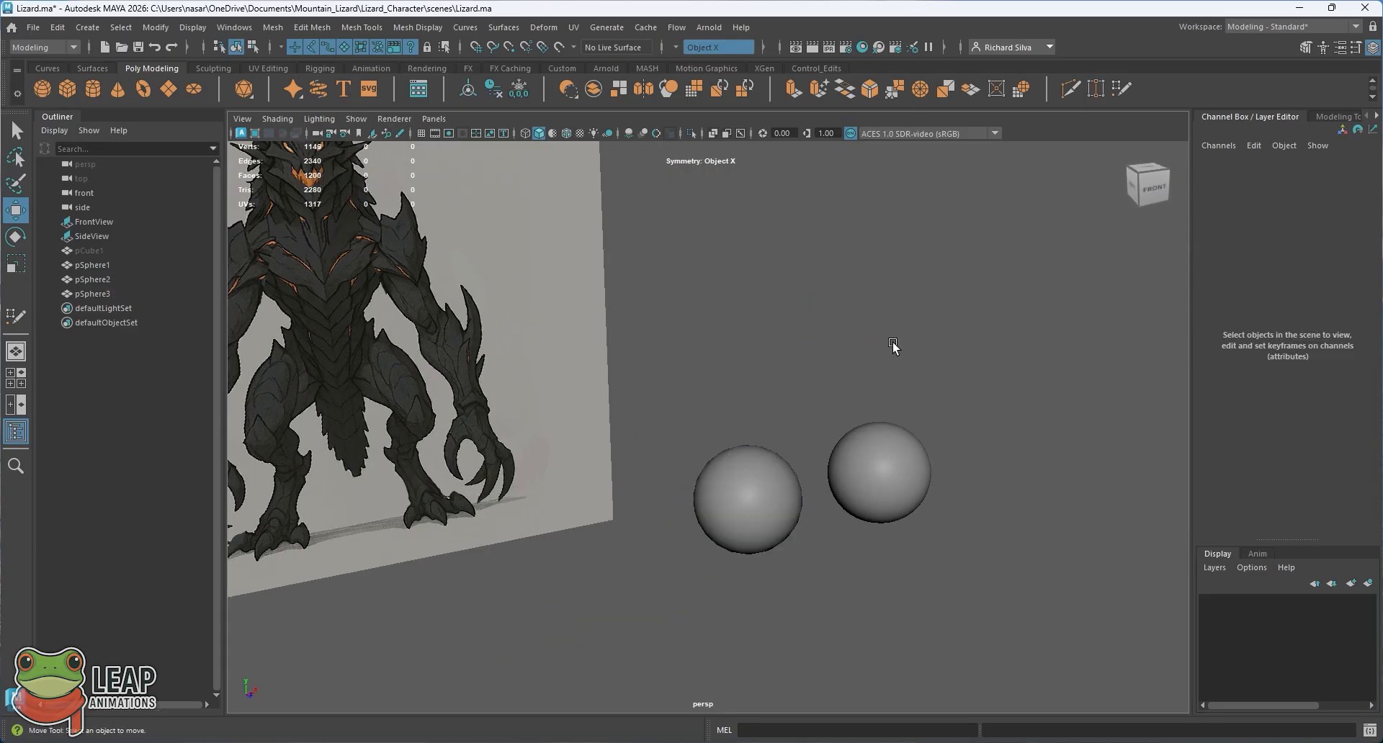
{"action": "left_click_drag", "start_coordinate": [867, 346], "coordinate": [827, 366], "text": "alt"}
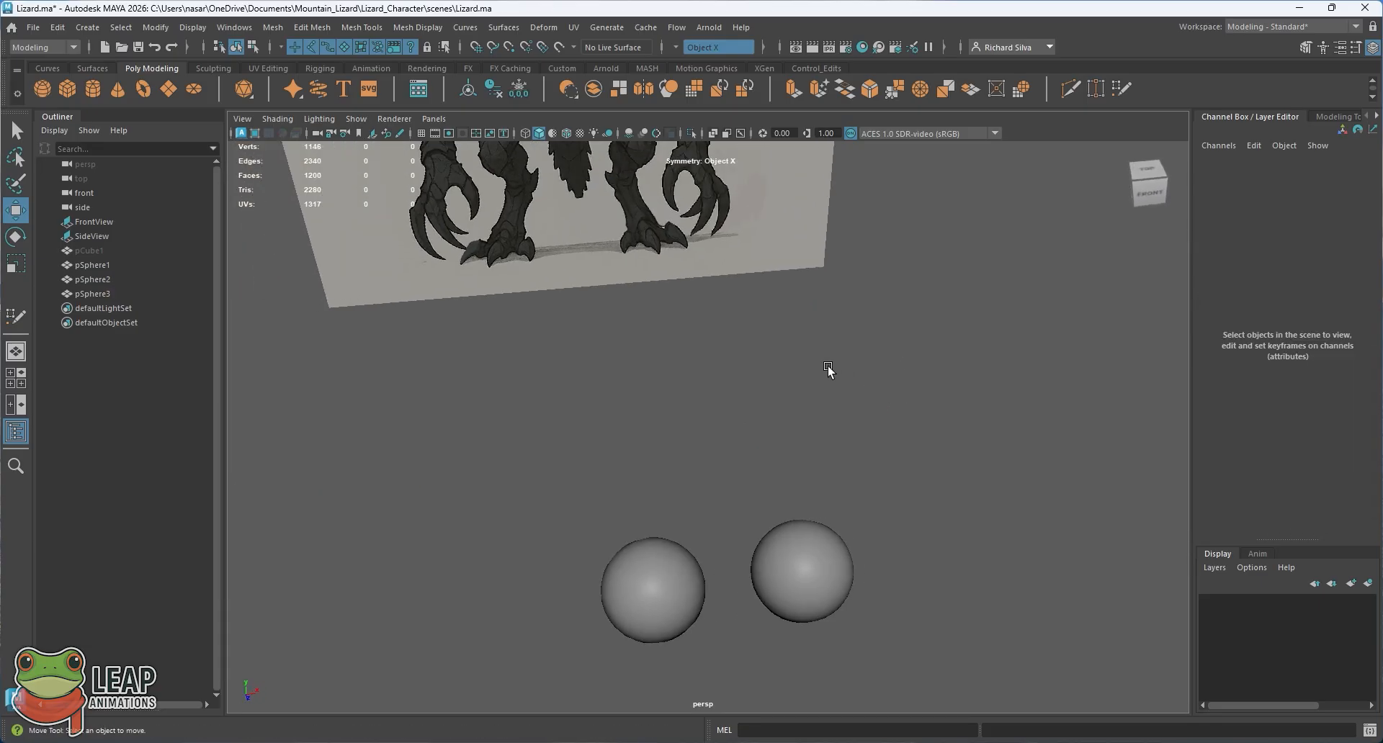
Rename the hidden body mesh as Lizard
{"action": "left_click", "coordinate": [92, 249]}
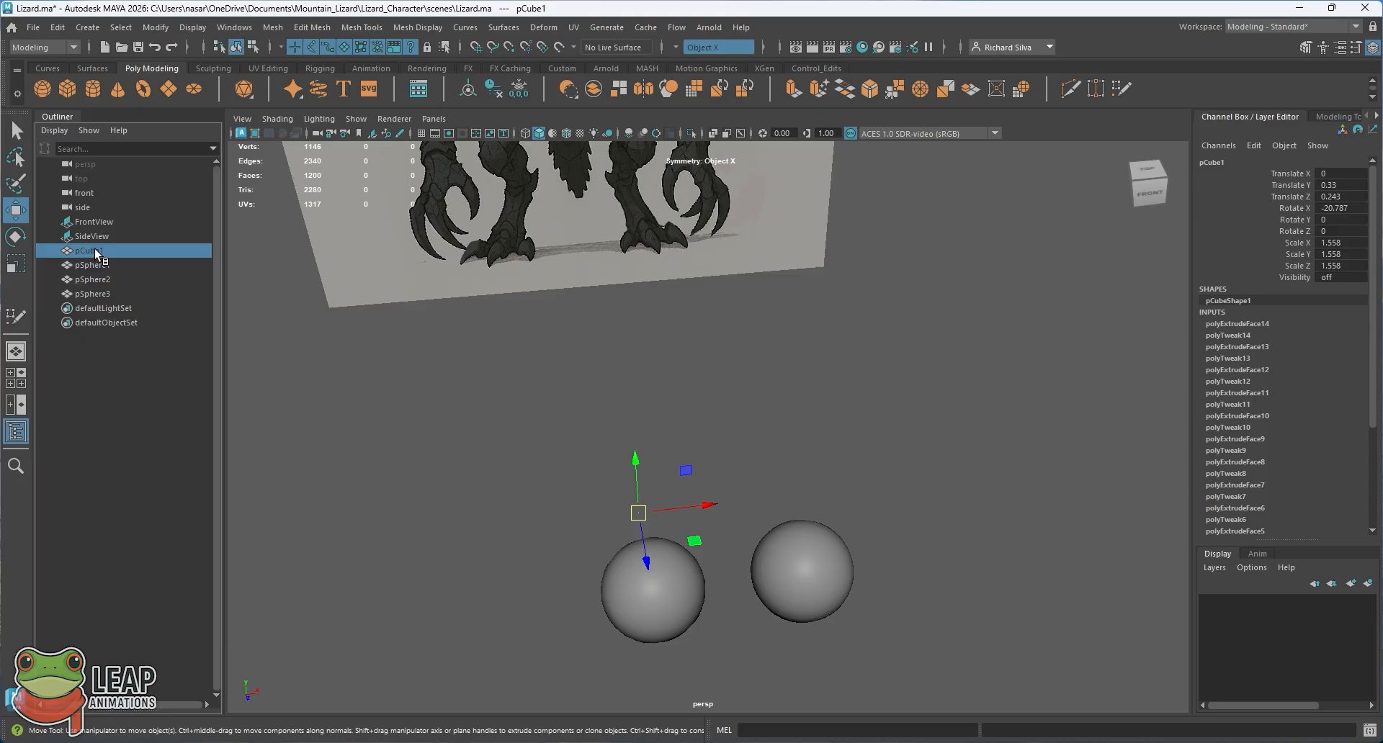
{"action": "double_click", "coordinate": [93, 249]}
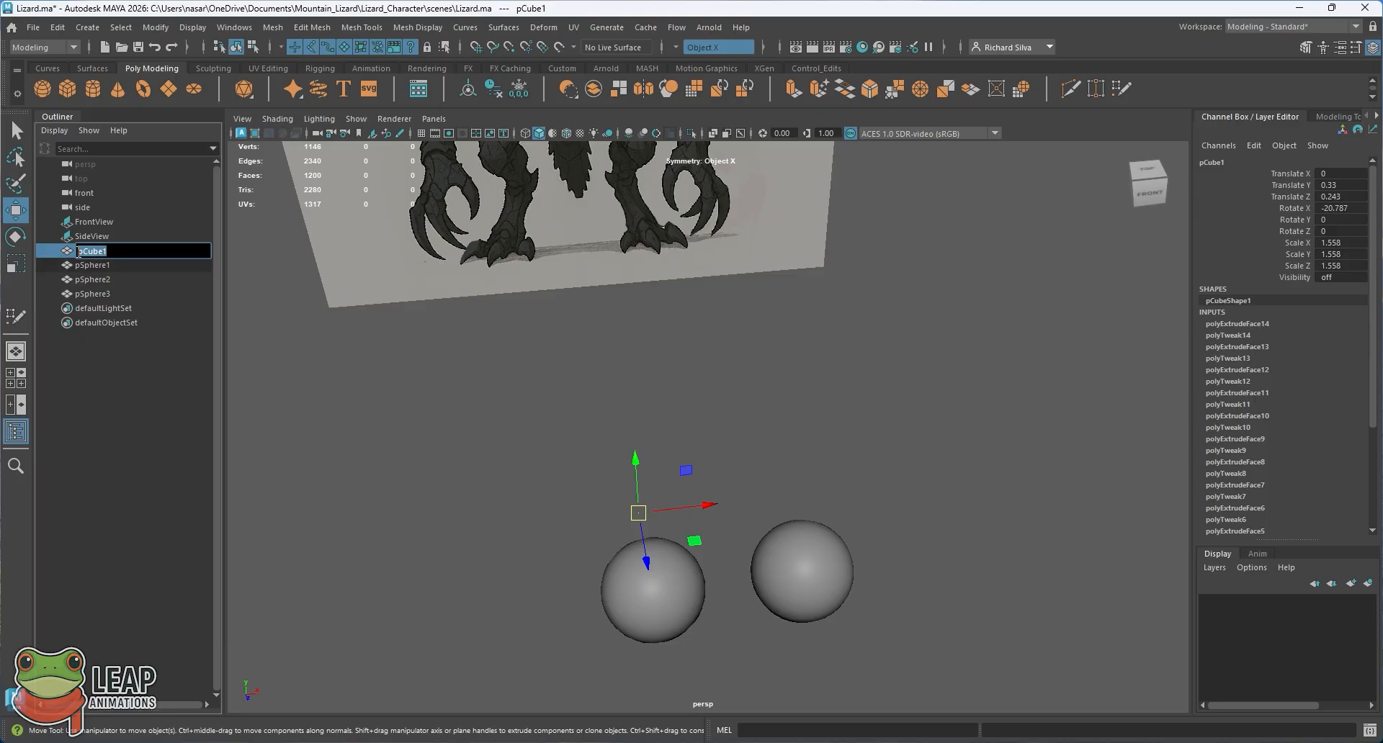
{"action": "type", "text": "Lizard"}
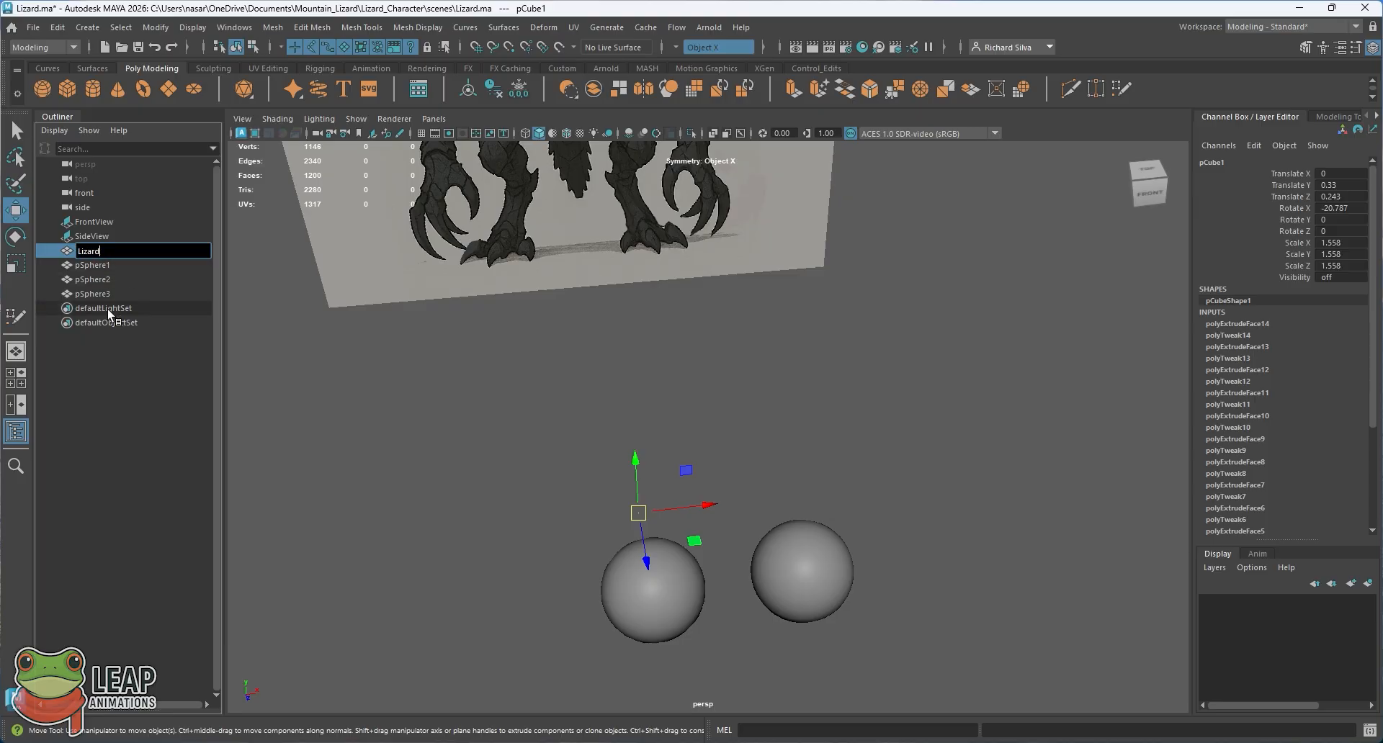
{"action": "key", "text": "Return"}
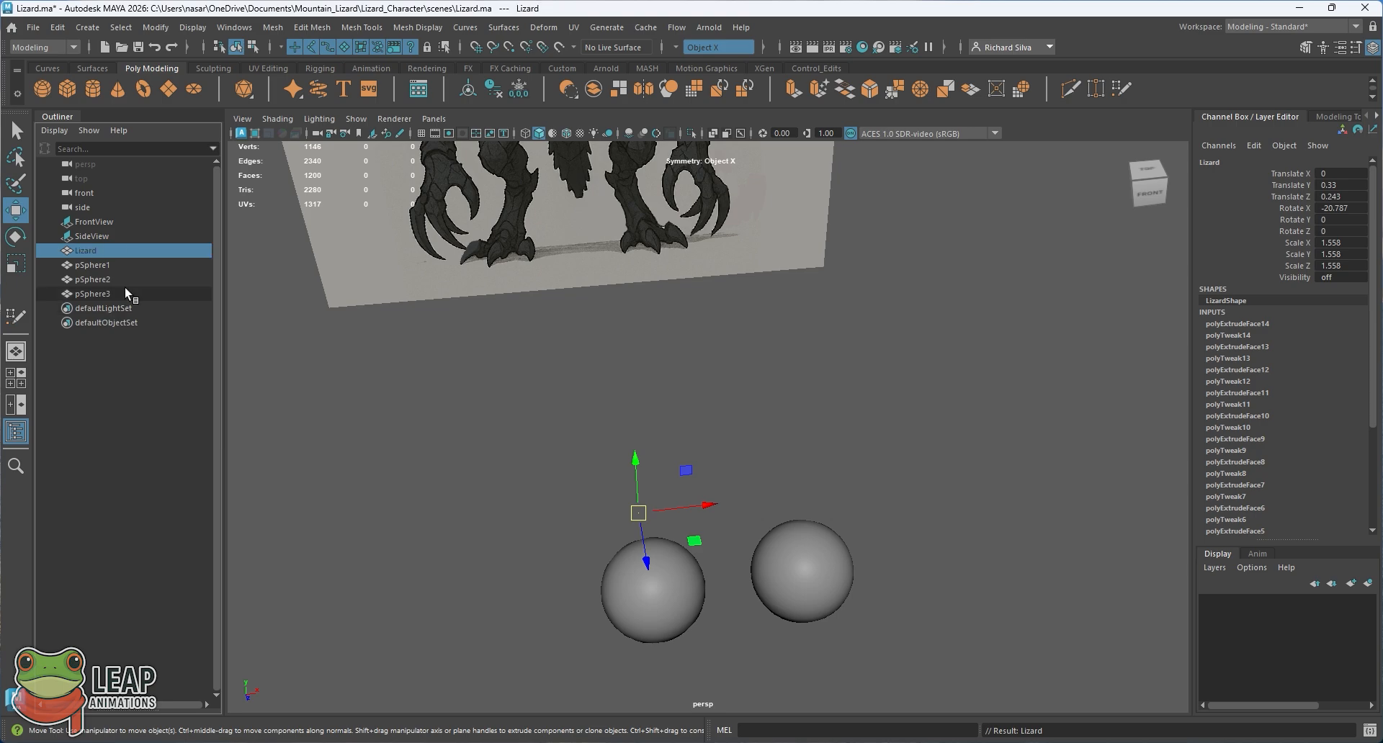
Unhide the Lizard body mesh
{"action": "left_click", "coordinate": [97, 261]}
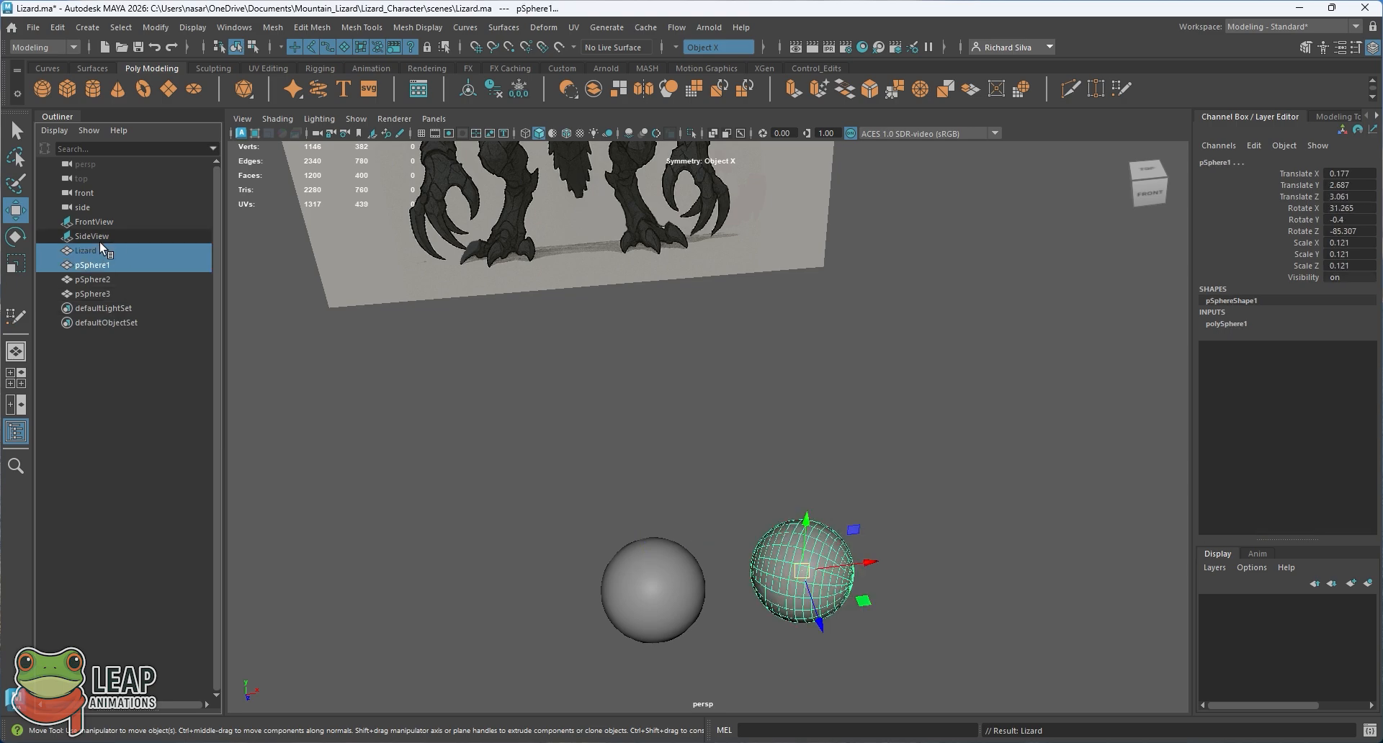
{"action": "left_click", "coordinate": [98, 237]}
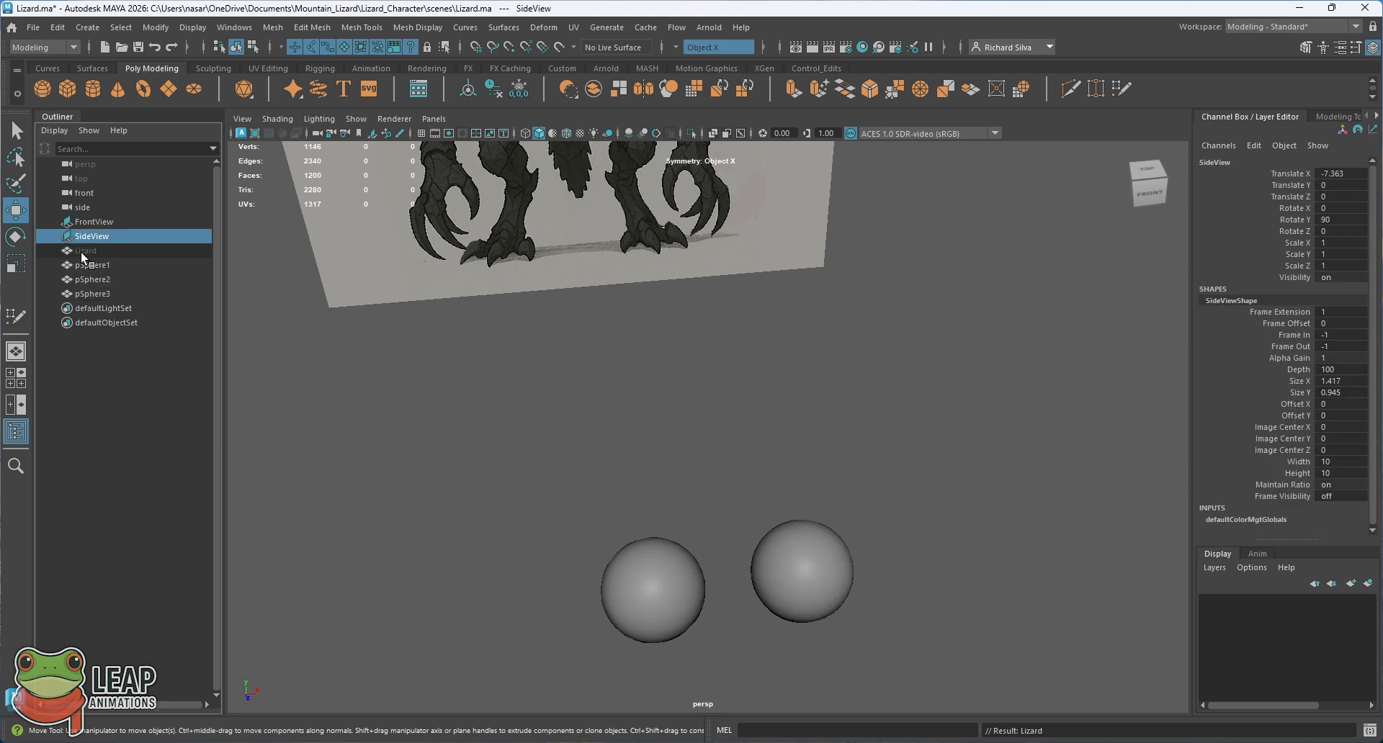
{"action": "left_click", "coordinate": [82, 251]}
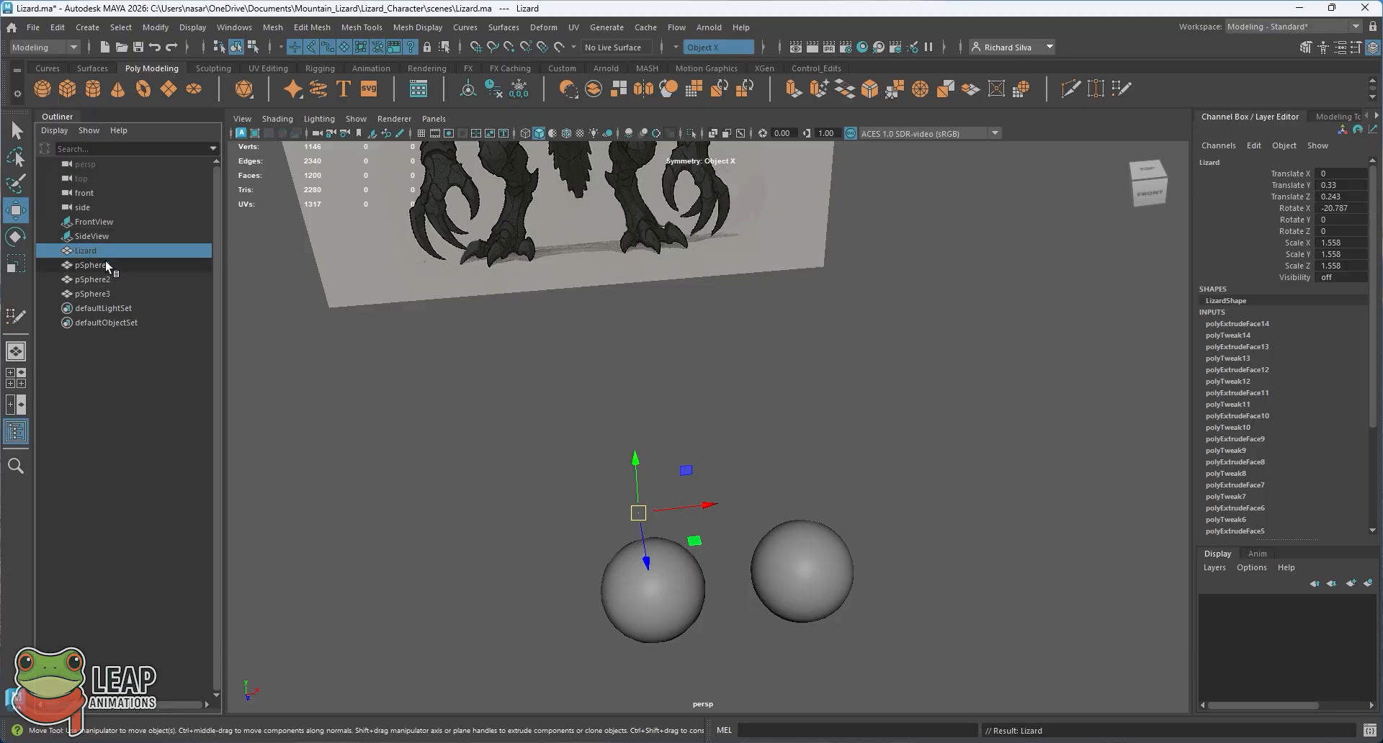
{"action": "left_click", "coordinate": [101, 264]}
{"action": "left_click", "coordinate": [97, 250]}
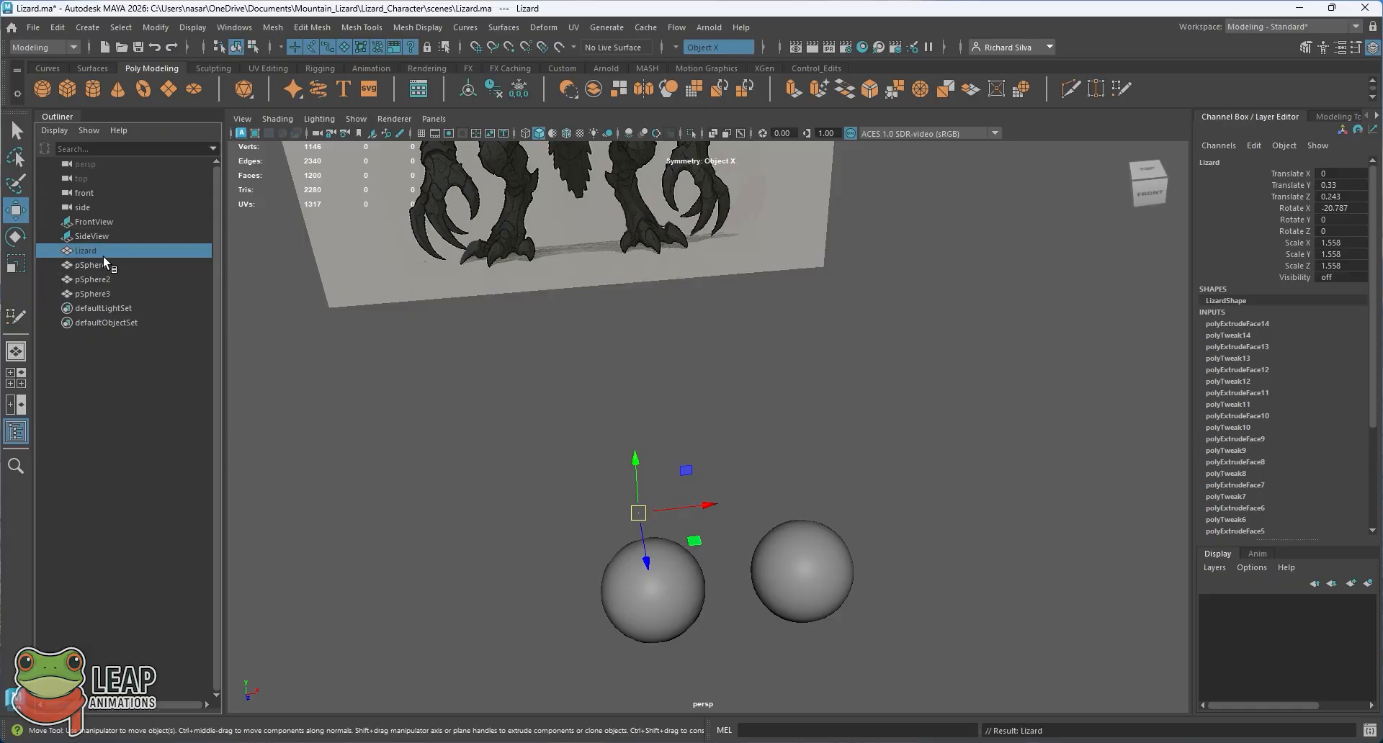
{"action": "key", "text": "h"}
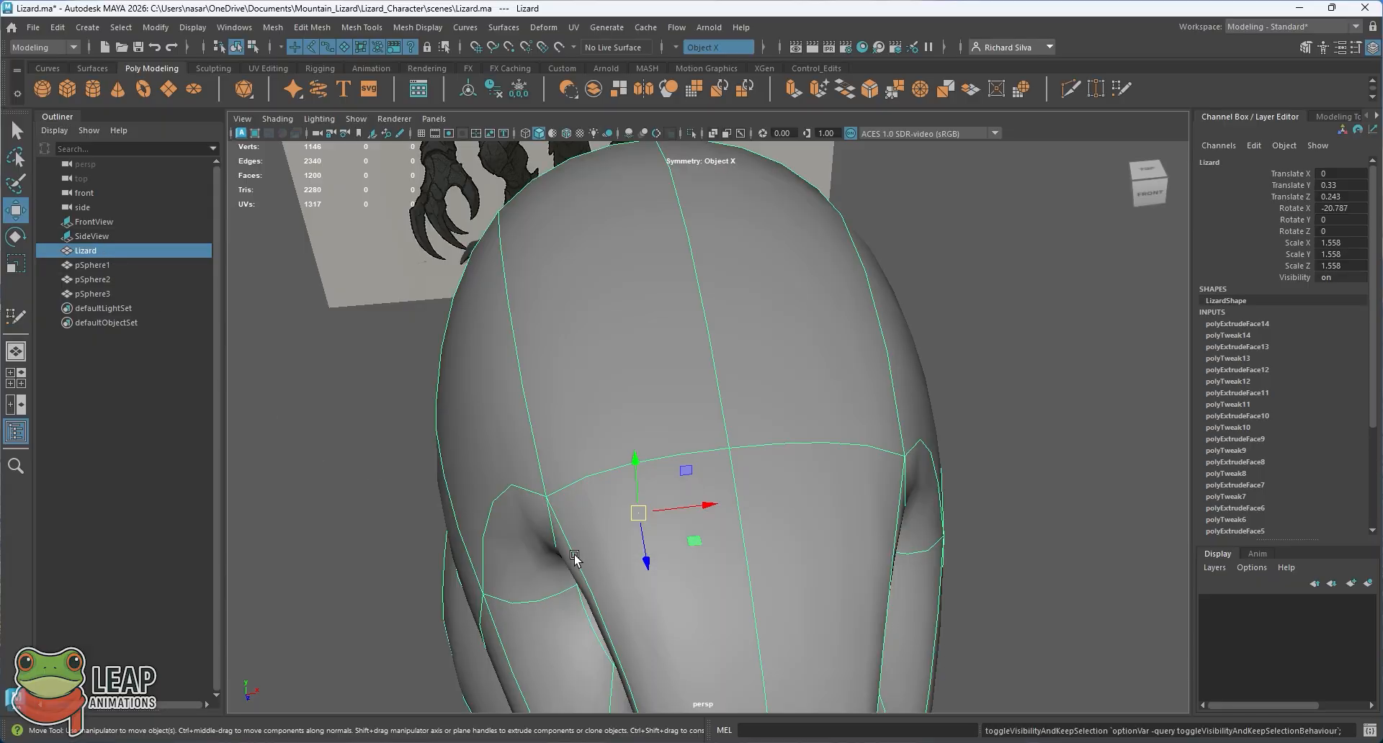
Examine how the eyeball sits in its socket from several close angles in the perspective view
{"action": "left_click", "coordinate": [374, 488]}
{"action": "left_click_drag", "start_coordinate": [374, 487], "coordinate": [530, 420], "text": "alt"}
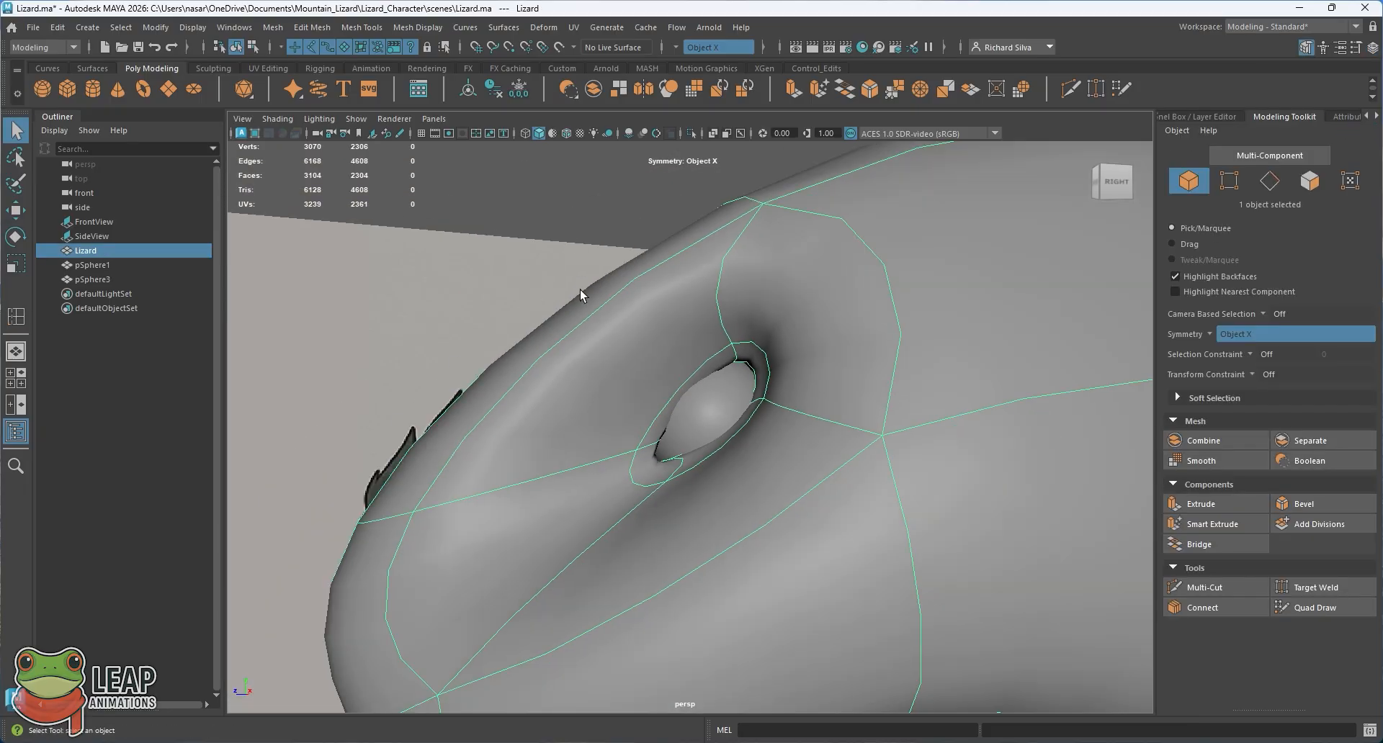
{"action": "left_click", "coordinate": [585, 253]}
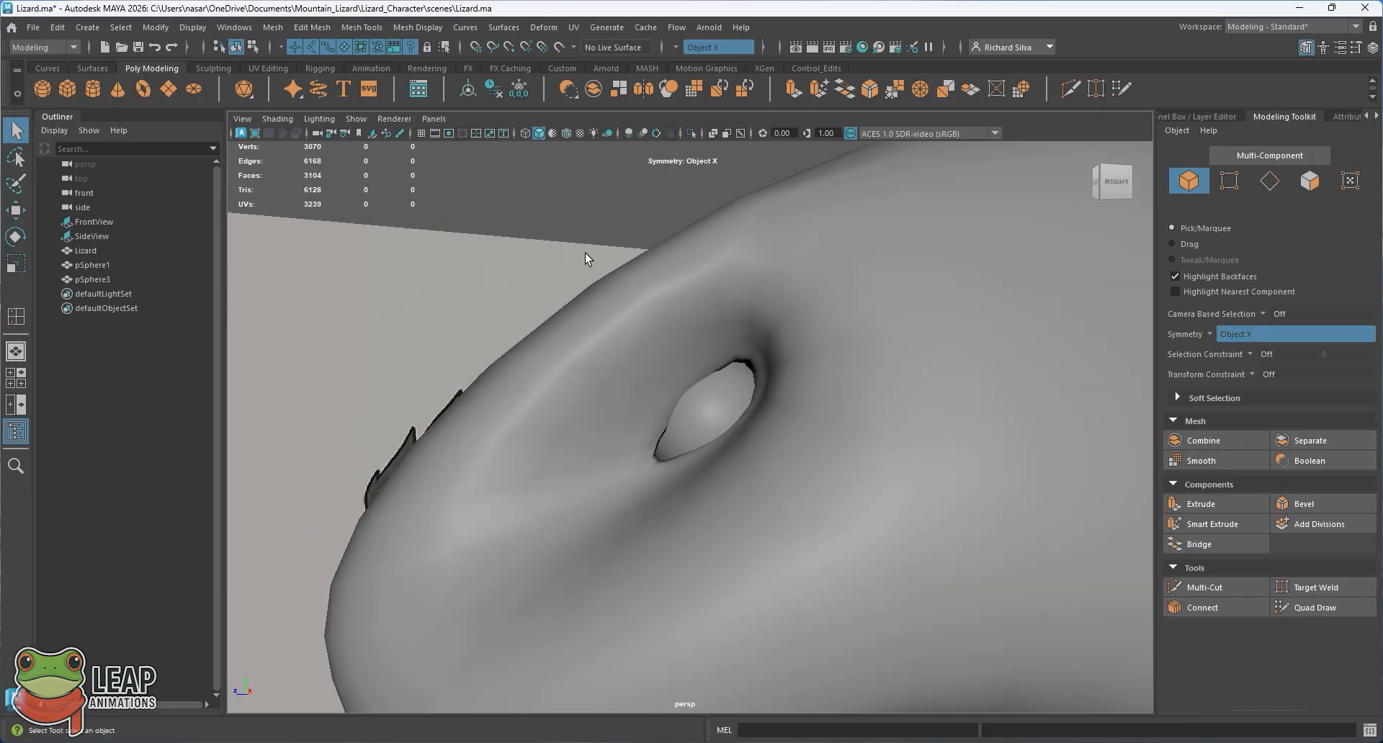
{"action": "left_click_drag", "start_coordinate": [585, 254], "coordinate": [633, 318], "text": "alt"}
{"action": "scroll", "coordinate": [754, 396], "scroll_direction": "up", "scroll_amount": 4}
{"action": "scroll", "coordinate": [756, 403], "scroll_direction": "up", "scroll_amount": 3}
{"action": "middle_click_drag", "start_coordinate": [765, 455], "coordinate": [667, 377], "text": "alt"}
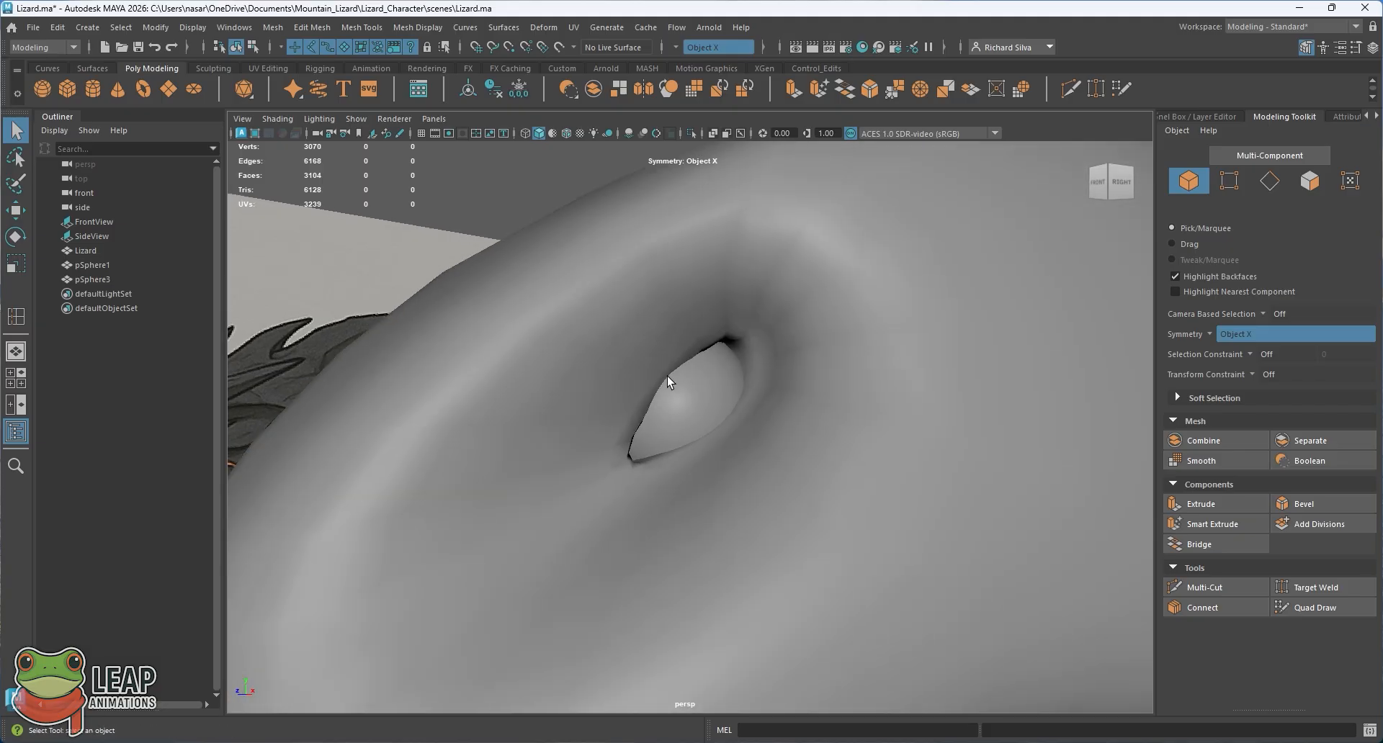
{"action": "left_click_drag", "start_coordinate": [667, 377], "coordinate": [707, 376], "text": "alt"}
{"action": "left_click", "coordinate": [667, 352]}
{"action": "left_click_drag", "start_coordinate": [612, 255], "coordinate": [624, 348], "text": "alt"}
{"action": "left_click", "coordinate": [772, 229]}
{"action": "left_click_drag", "start_coordinate": [772, 229], "coordinate": [648, 371], "text": "alt"}
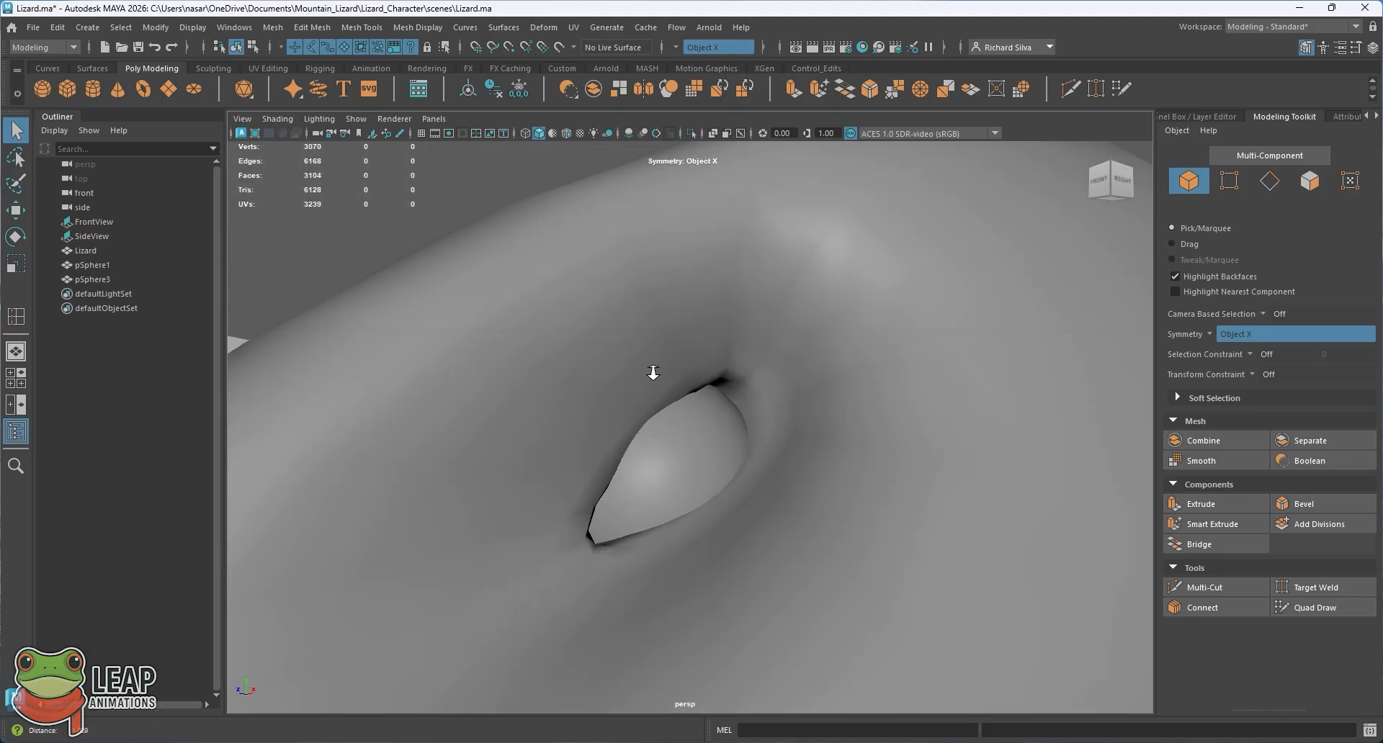
Check the eyelid faces around the socket rim against the eyeball in face mode, and return to object mode
{"action": "left_click", "coordinate": [627, 392]}
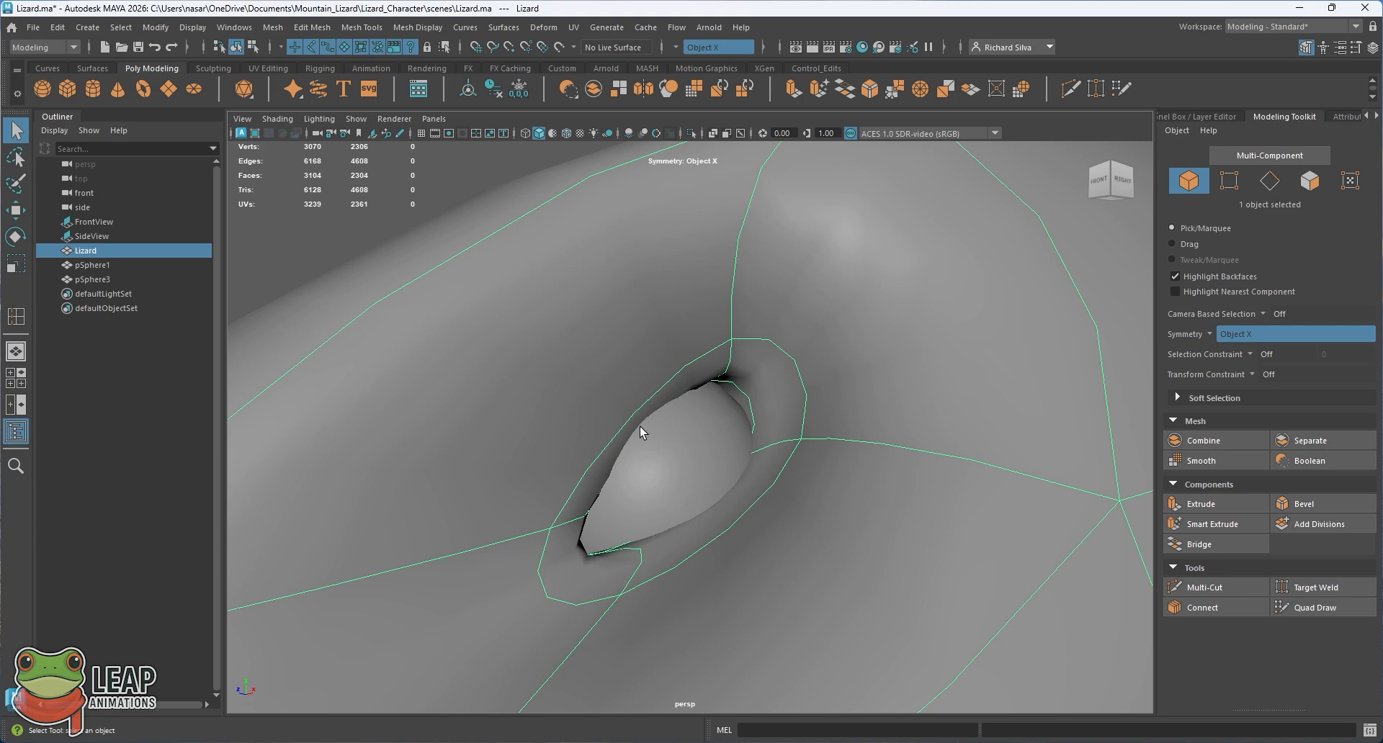
{"action": "left_click_drag", "start_coordinate": [651, 400], "coordinate": [677, 363], "text": "alt"}
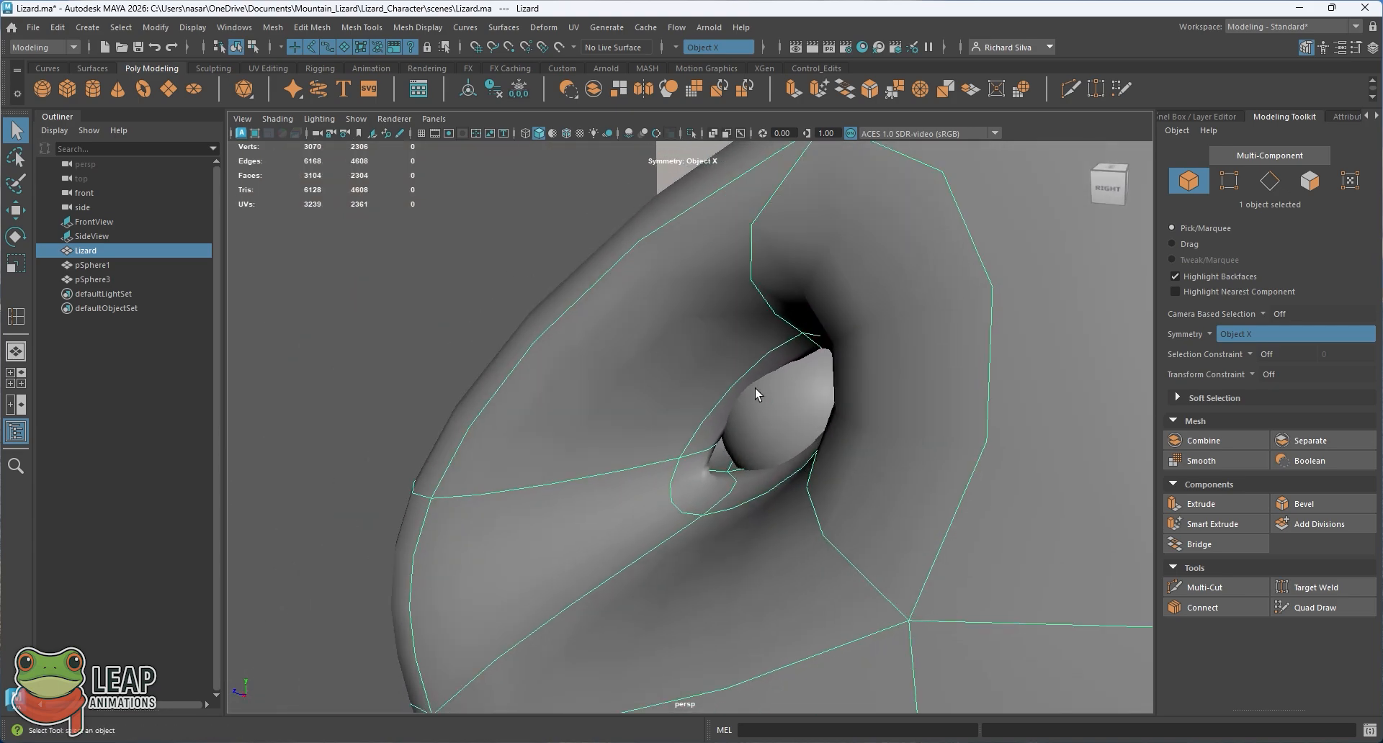
{"action": "mouse_move", "coordinate": [745, 395]}
{"action": "left_mouse_down", "text": "alt"}
{"action": "mouse_move", "coordinate": [750, 382]}
{"action": "mouse_move", "coordinate": [839, 392]}
{"action": "mouse_move", "coordinate": [750, 386]}
{"action": "left_mouse_up", "text": "alt"}
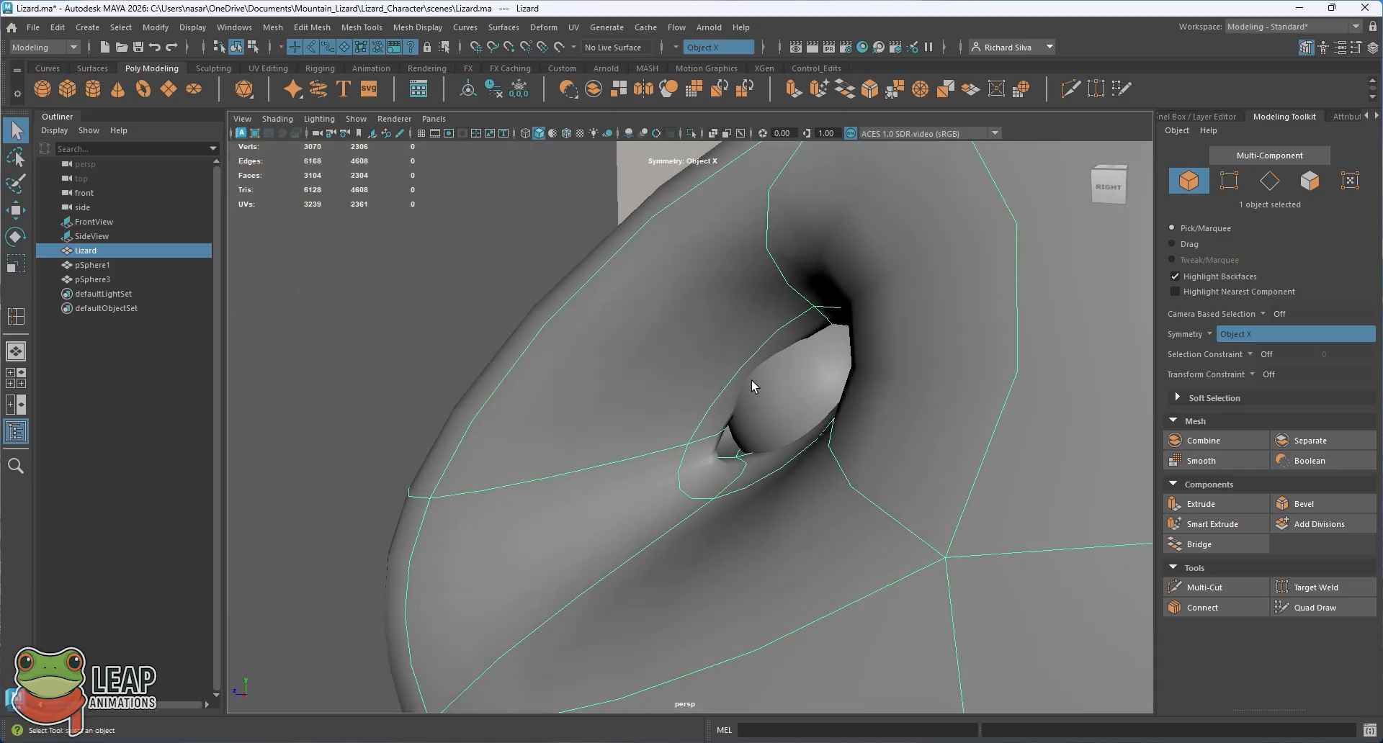
{"action": "right_click_drag", "start_coordinate": [725, 339], "coordinate": [724, 371]}
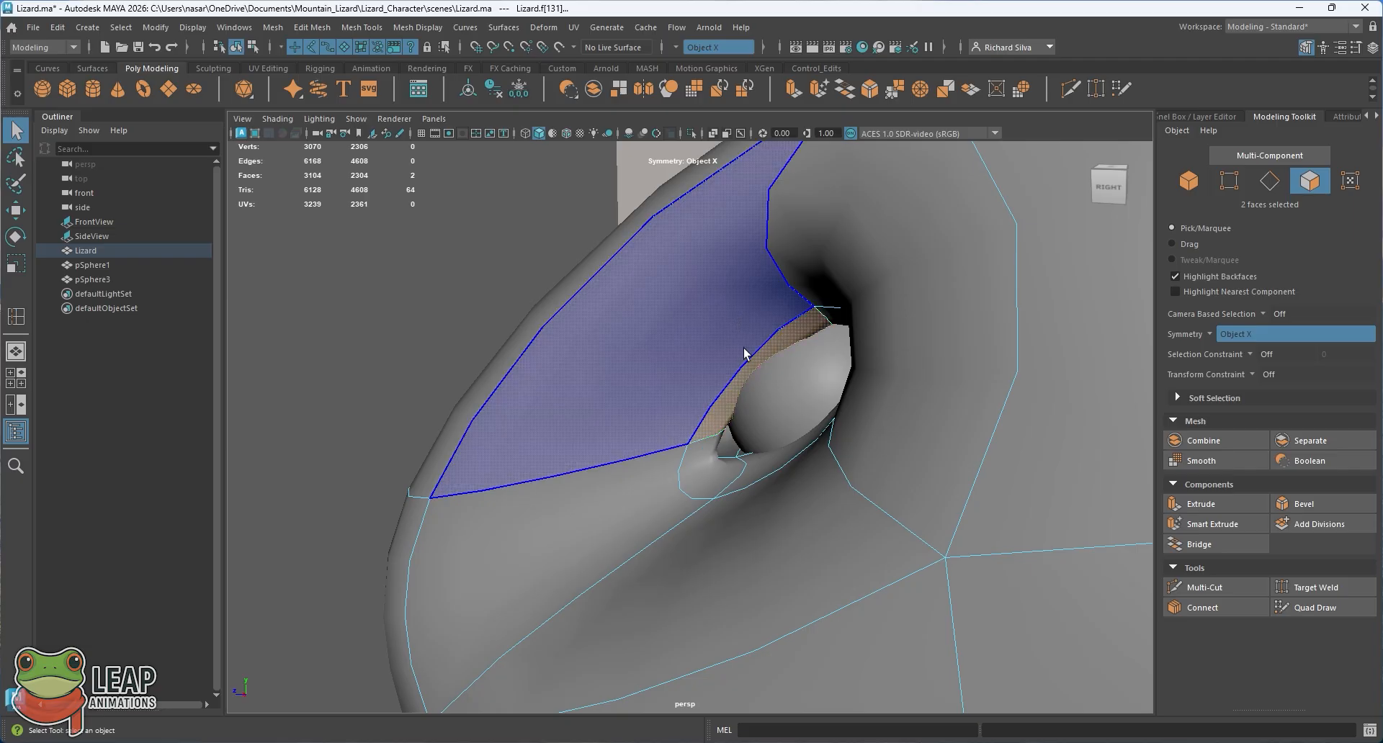
{"action": "left_click", "coordinate": [748, 353]}
{"action": "left_click", "coordinate": [452, 325]}
{"action": "left_click", "coordinate": [730, 383]}
{"action": "left_click_drag", "start_coordinate": [723, 346], "coordinate": [782, 401], "text": "alt"}
{"action": "key", "text": "w"}
{"action": "left_click", "coordinate": [747, 382]}
{"action": "scroll", "coordinate": [770, 398], "scroll_direction": "down", "scroll_amount": 3}
{"action": "left_click_drag", "start_coordinate": [679, 341], "coordinate": [683, 241], "text": "alt"}
{"action": "middle_click_drag", "start_coordinate": [683, 241], "coordinate": [635, 359], "text": "alt"}
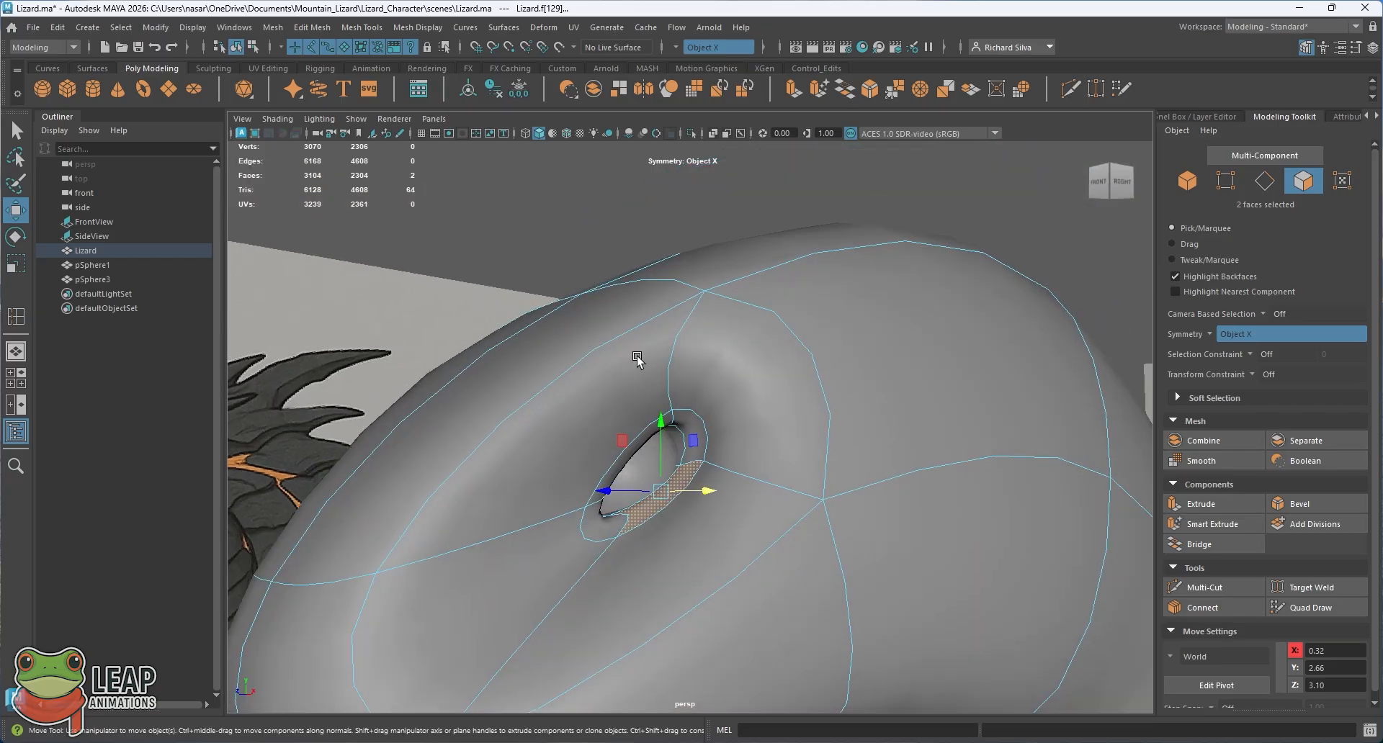
{"action": "left_click", "coordinate": [591, 250]}
{"action": "left_click_drag", "start_coordinate": [634, 364], "coordinate": [660, 377], "text": "alt"}
{"action": "right_click_drag", "start_coordinate": [660, 377], "coordinate": [780, 215]}
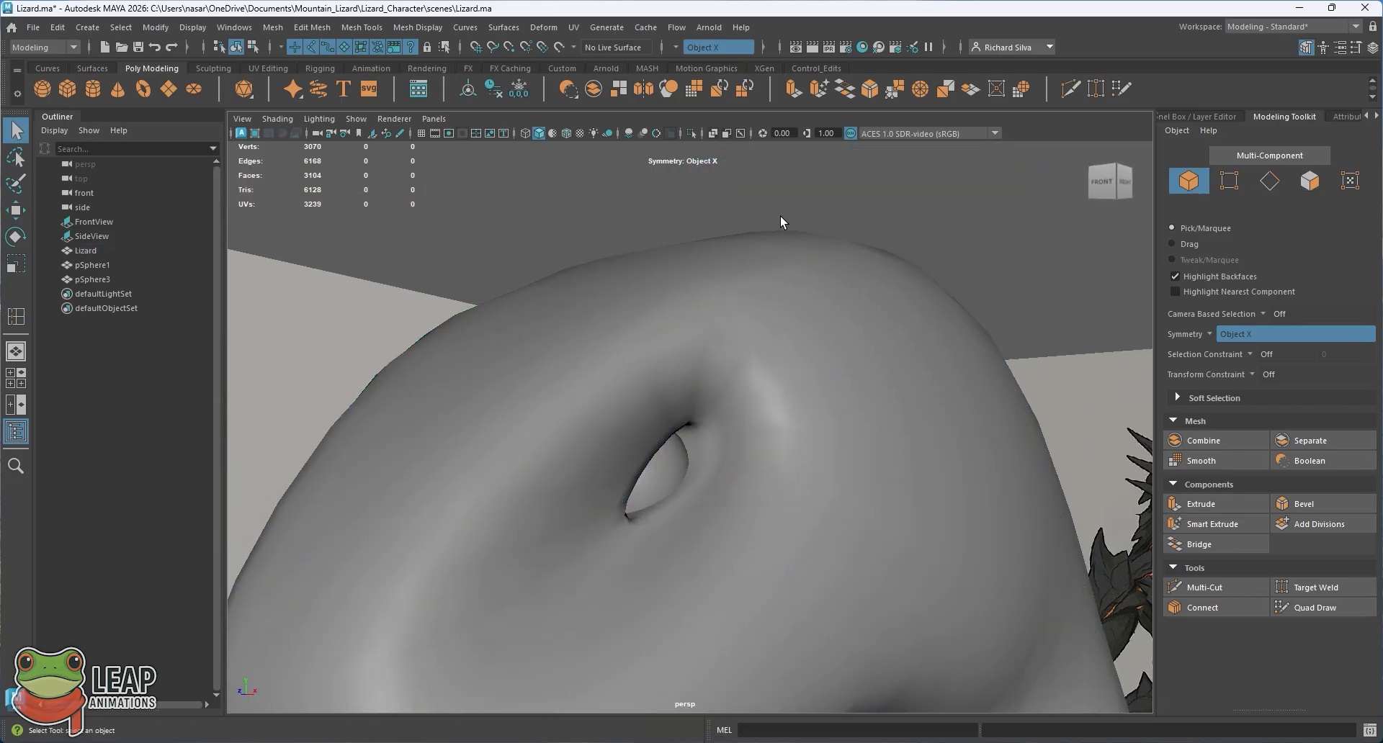
Try to move the mesh face at the front corner of the eye socket along X, and undo the move
{"action": "left_click_drag", "start_coordinate": [780, 214], "coordinate": [672, 293], "text": "alt"}
{"action": "scroll", "coordinate": [666, 371], "scroll_direction": "up", "scroll_amount": 5}
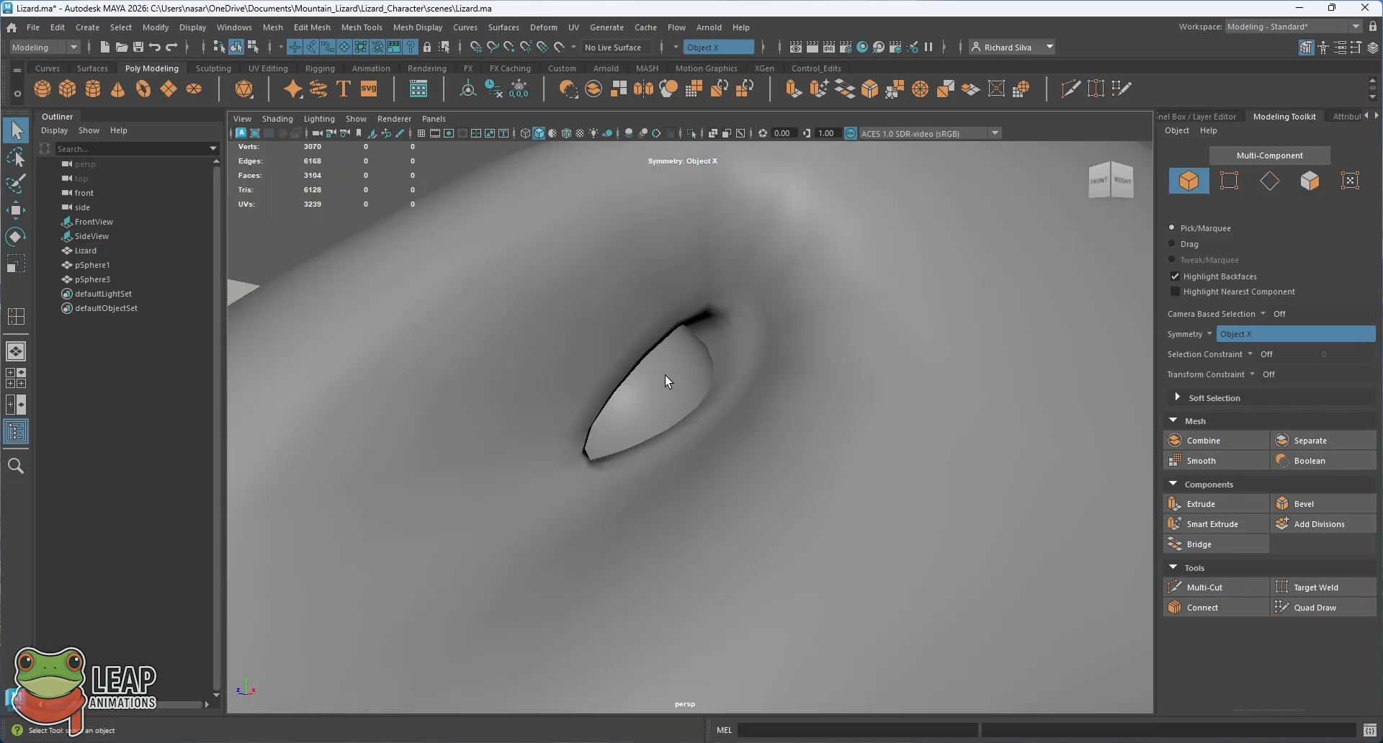
{"action": "left_click_drag", "start_coordinate": [664, 376], "coordinate": [569, 461], "text": "alt"}
{"action": "left_click", "coordinate": [593, 433]}
{"action": "right_click_drag", "start_coordinate": [566, 452], "coordinate": [565, 372]}
{"action": "left_click", "coordinate": [560, 454]}
{"action": "key", "text": "w"}
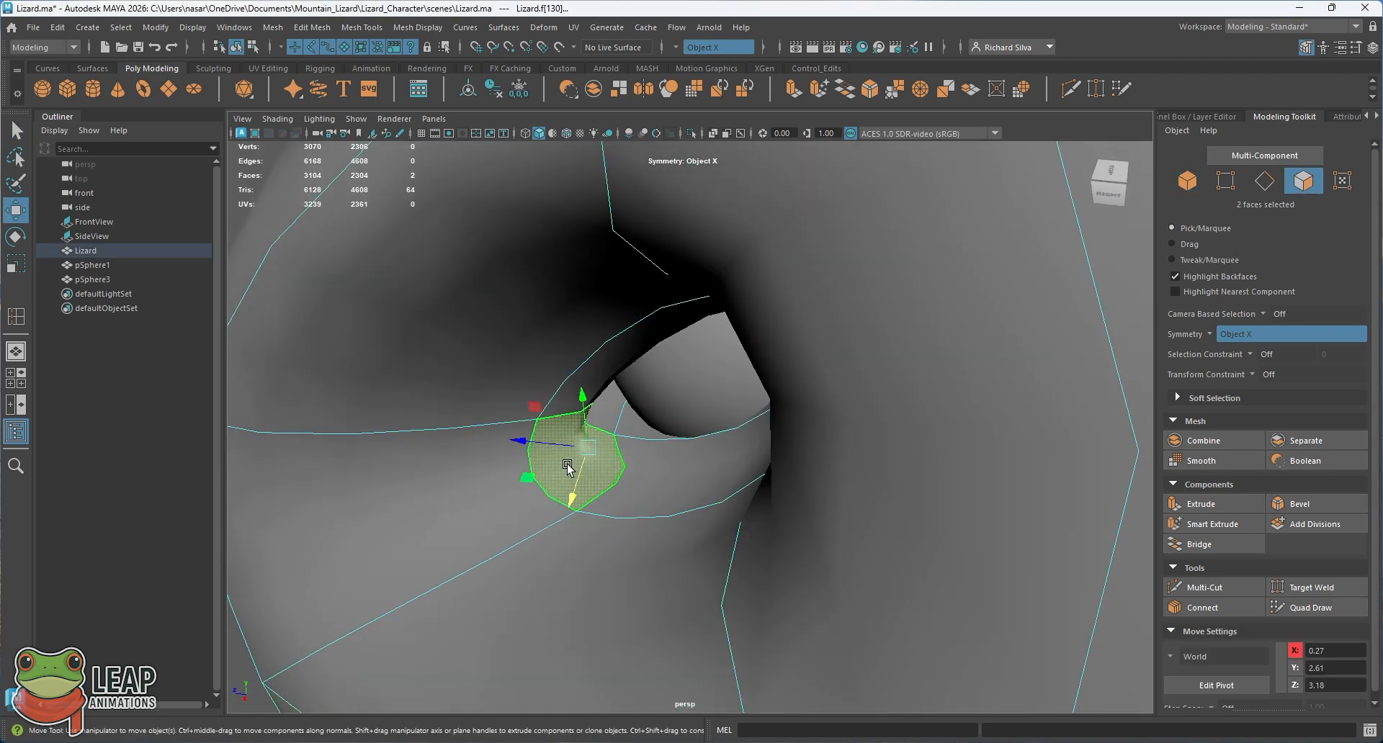
{"action": "left_click_drag", "start_coordinate": [578, 471], "coordinate": [581, 458]}
{"action": "key", "text": "ctrl+z"}
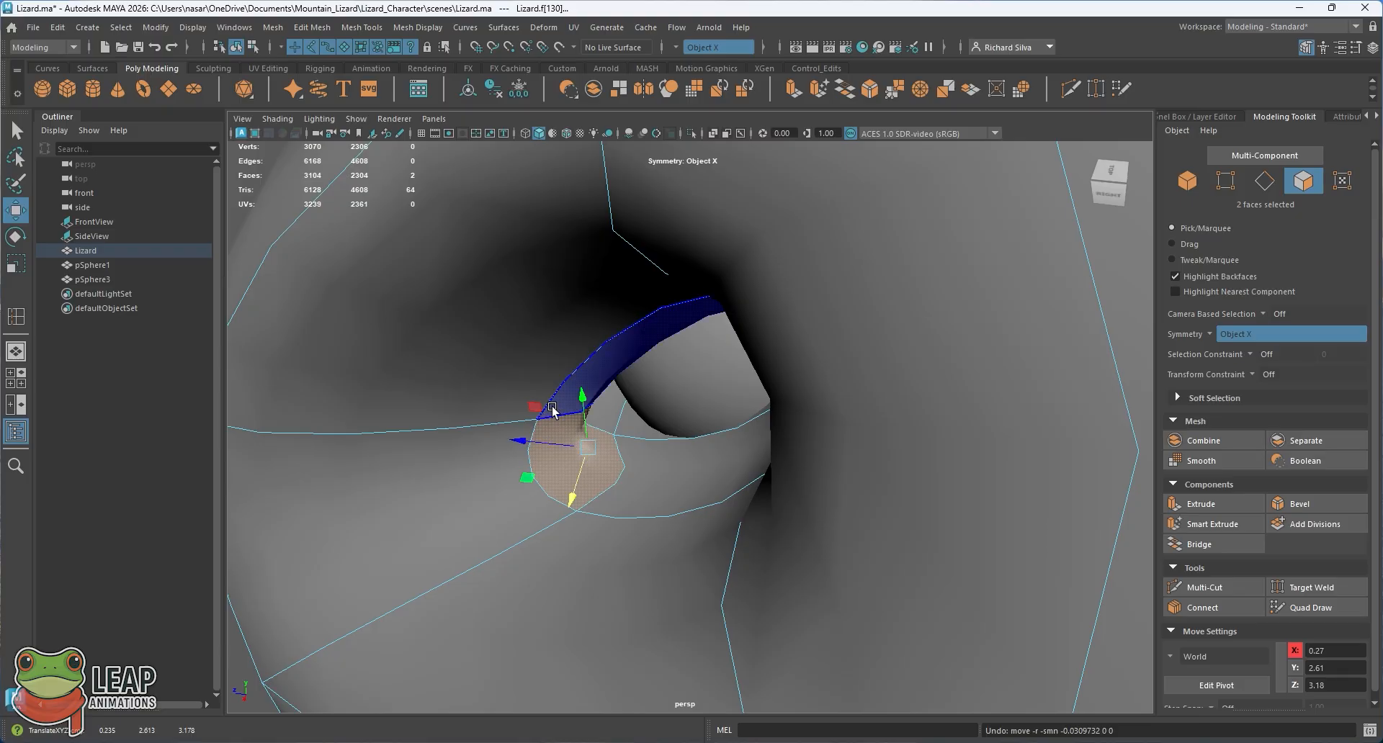
Try to shift individual vertices at the eye socket's front corner along X, and undo each move
{"action": "right_click_drag", "start_coordinate": [561, 332], "coordinate": [504, 335]}
{"action": "left_click", "coordinate": [539, 420]}
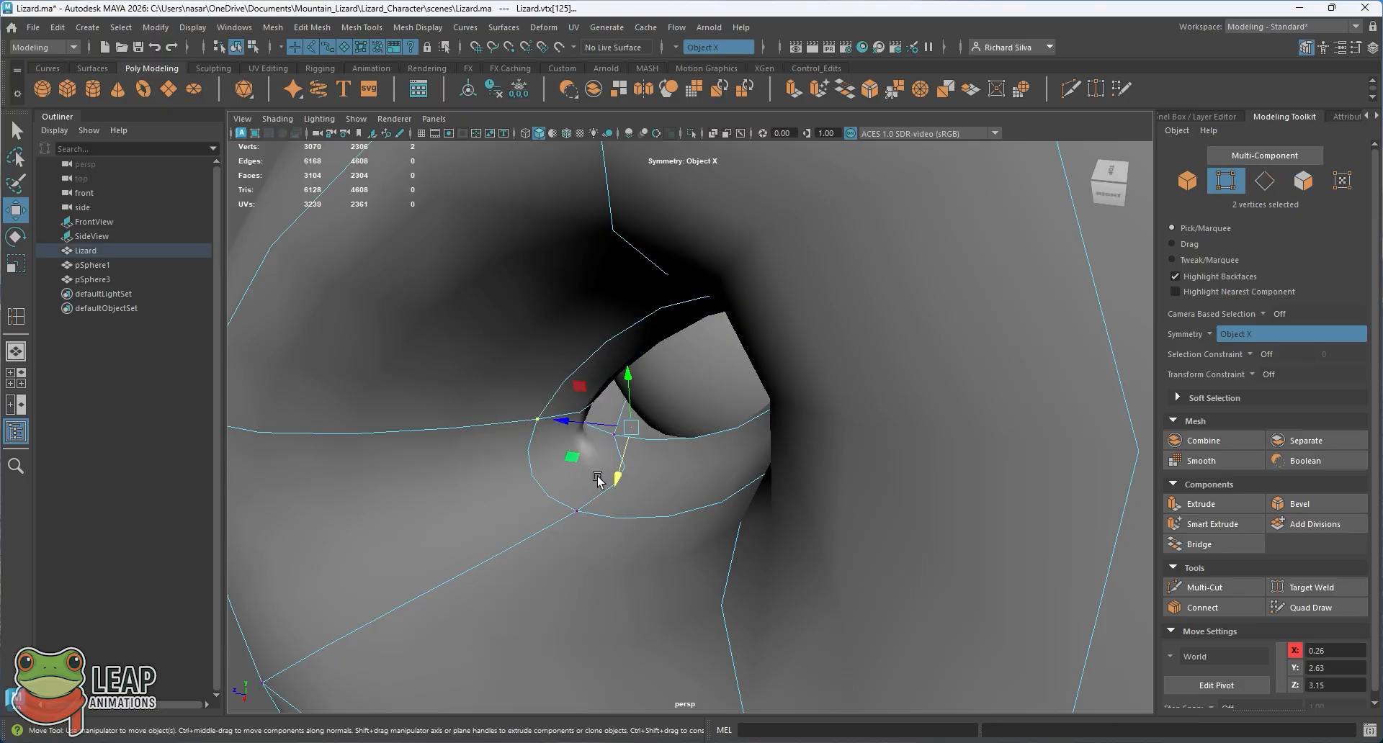
{"action": "left_click_drag", "start_coordinate": [615, 475], "coordinate": [622, 440]}
{"action": "key", "text": "ctrl+z"}
{"action": "left_click", "coordinate": [612, 435]}
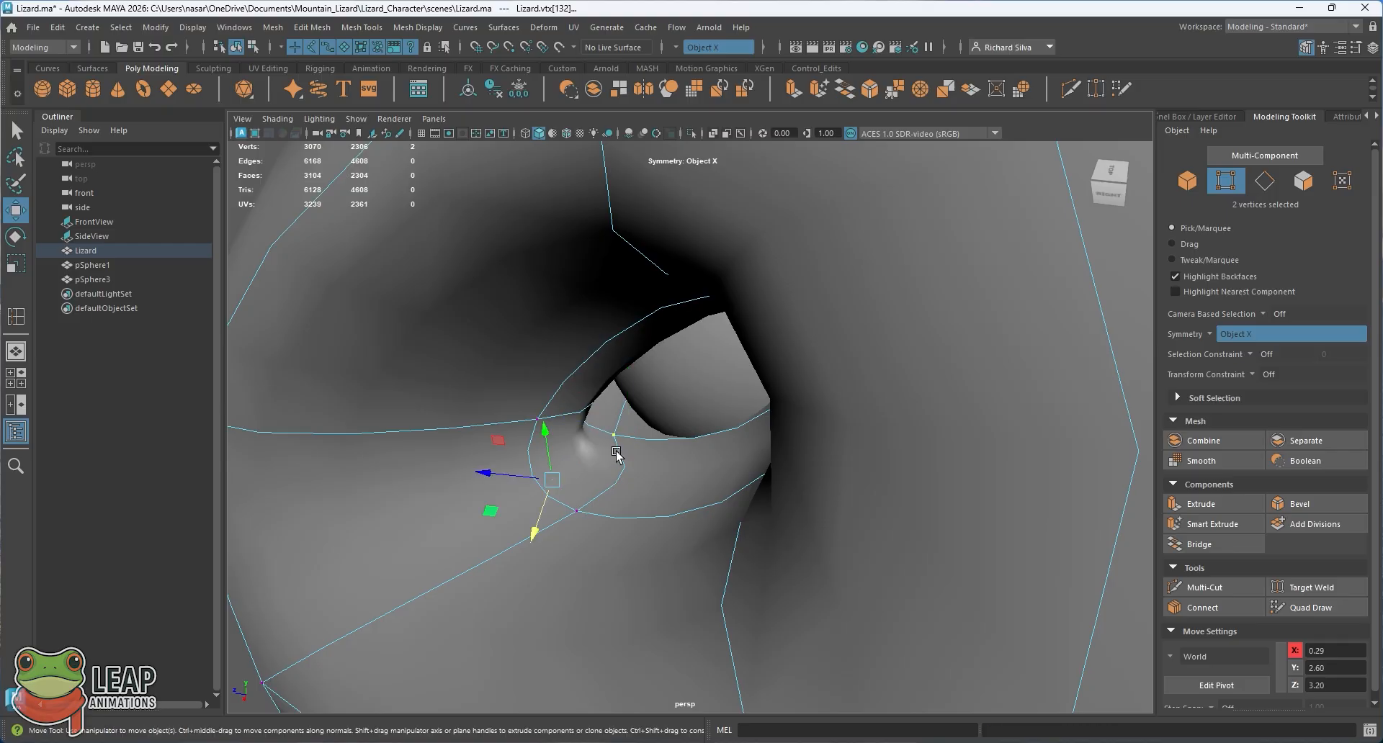
{"action": "left_click_drag", "start_coordinate": [538, 530], "coordinate": [545, 483]}
{"action": "key", "text": "ctrl+z"}
Return to object mode and examine the lizard's head and both eye sockets from the side and front
{"action": "left_click_drag", "start_coordinate": [631, 431], "coordinate": [734, 365], "text": "alt"}
{"action": "key", "text": "q"}
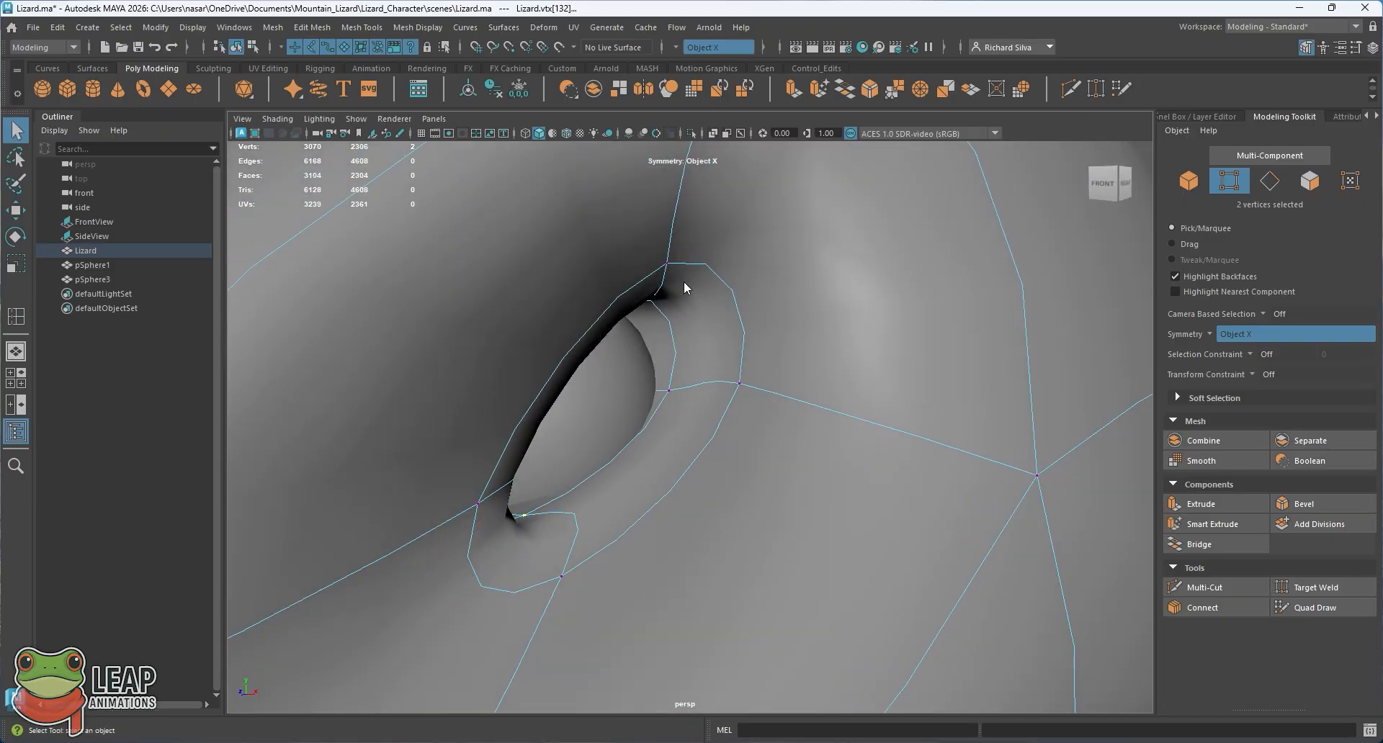
{"action": "key", "text": "F8"}
{"action": "key", "text": "f"}
{"action": "left_click", "coordinate": [693, 256]}
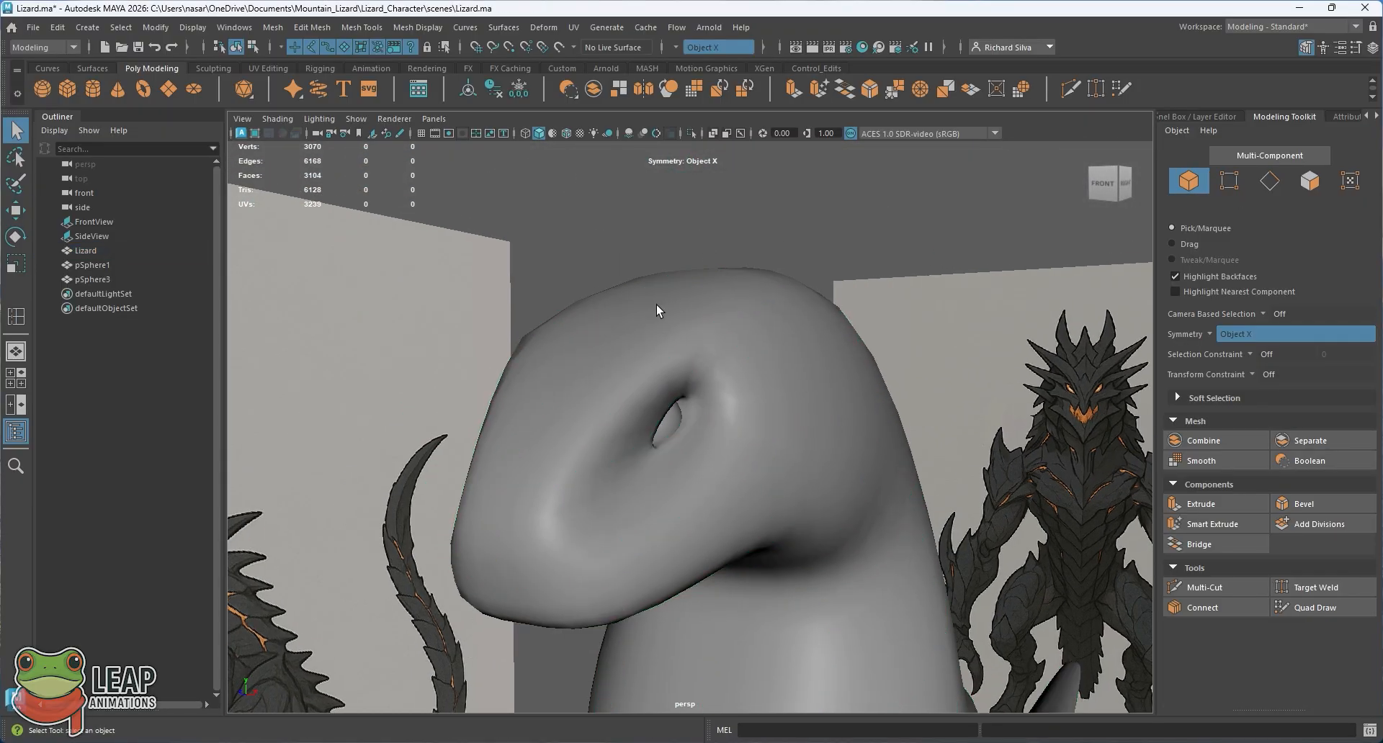
{"action": "left_click", "coordinate": [655, 305]}
{"action": "left_click", "coordinate": [659, 259]}
{"action": "mouse_move", "coordinate": [642, 346]}
{"action": "left_mouse_down", "text": "alt"}
{"action": "mouse_move", "coordinate": [728, 330]}
{"action": "mouse_move", "coordinate": [771, 342]}
{"action": "mouse_move", "coordinate": [651, 321]}
{"action": "mouse_move", "coordinate": [617, 331]}
{"action": "mouse_move", "coordinate": [651, 367]}
{"action": "mouse_move", "coordinate": [670, 227]}
{"action": "mouse_move", "coordinate": [634, 336]}
{"action": "left_mouse_up", "text": "alt"}
{"action": "left_click", "coordinate": [673, 330]}
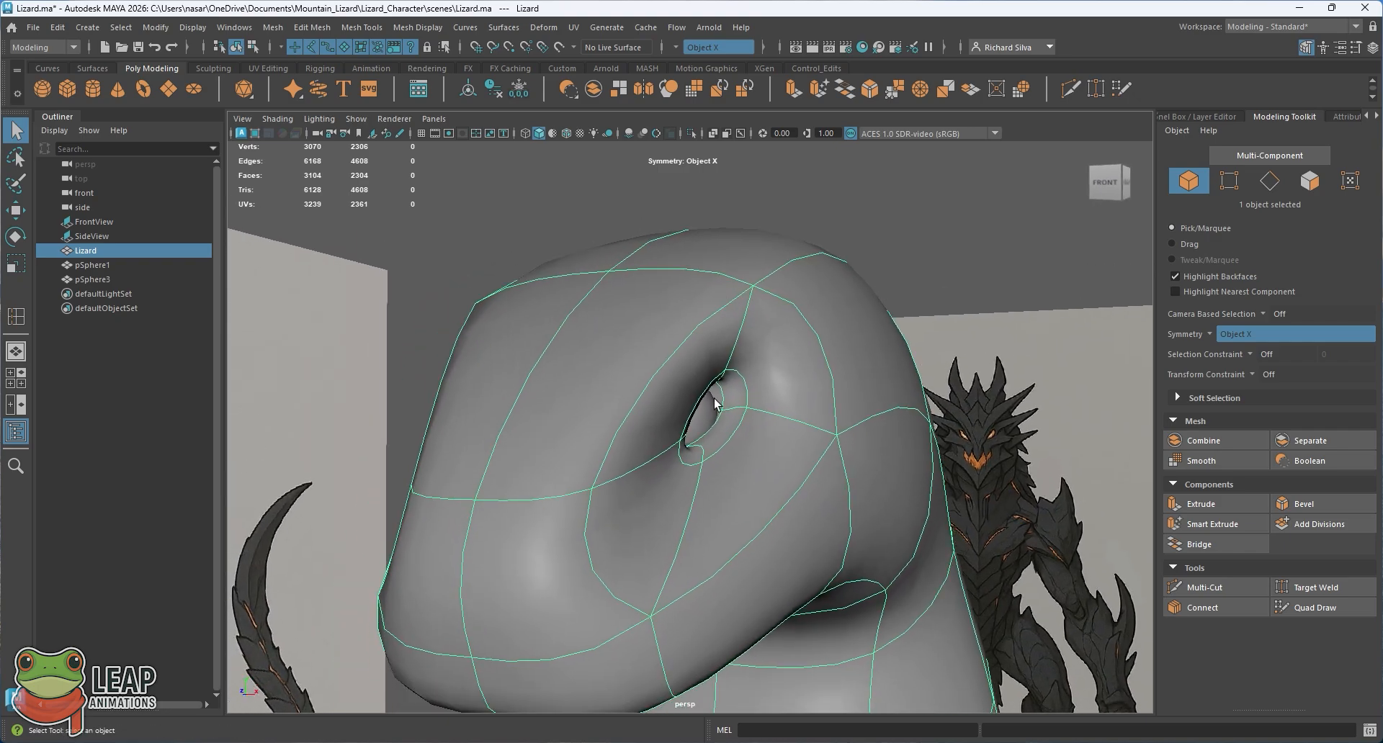
{"action": "left_click_drag", "start_coordinate": [718, 332], "coordinate": [662, 324], "text": "alt"}
{"action": "left_click_drag", "start_coordinate": [716, 193], "coordinate": [687, 401], "text": "alt"}
{"action": "left_click", "coordinate": [616, 460]}
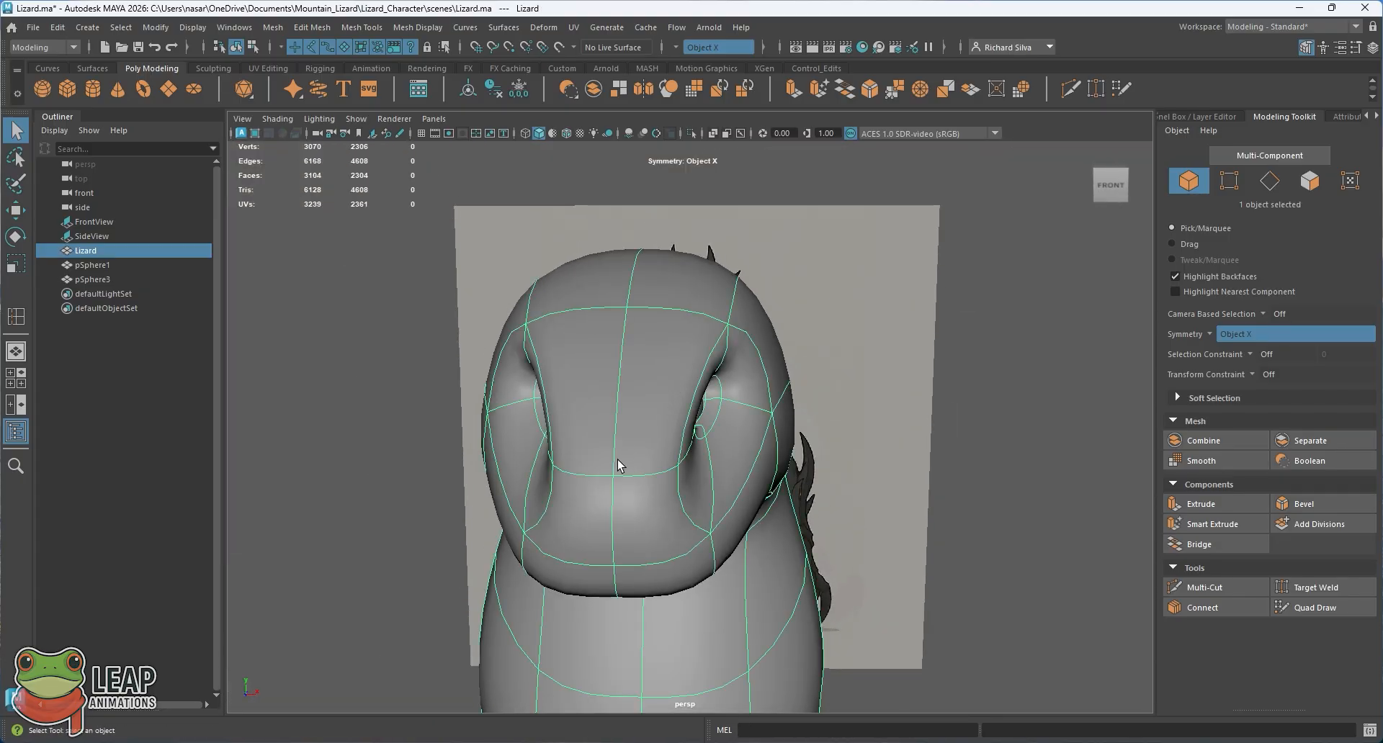
{"action": "mouse_move", "coordinate": [617, 461]}
{"action": "left_mouse_down", "text": "alt"}
{"action": "mouse_move", "coordinate": [602, 385]}
{"action": "mouse_move", "coordinate": [562, 439]}
{"action": "mouse_move", "coordinate": [632, 450]}
{"action": "left_mouse_up", "text": "alt"}
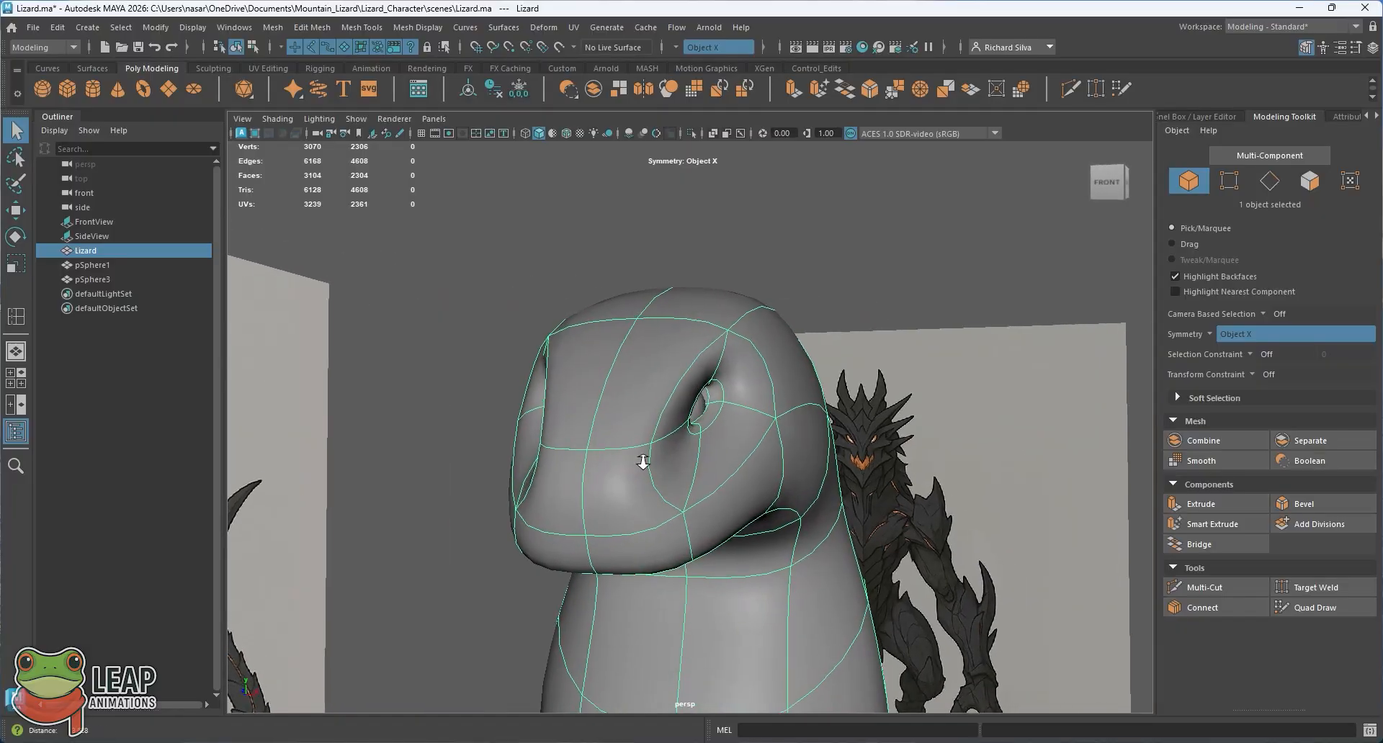
Examine the snout's edges in edge mode, and inspect the head and neck shape in object mode
{"action": "right_click_drag", "start_coordinate": [632, 337], "coordinate": [634, 291]}
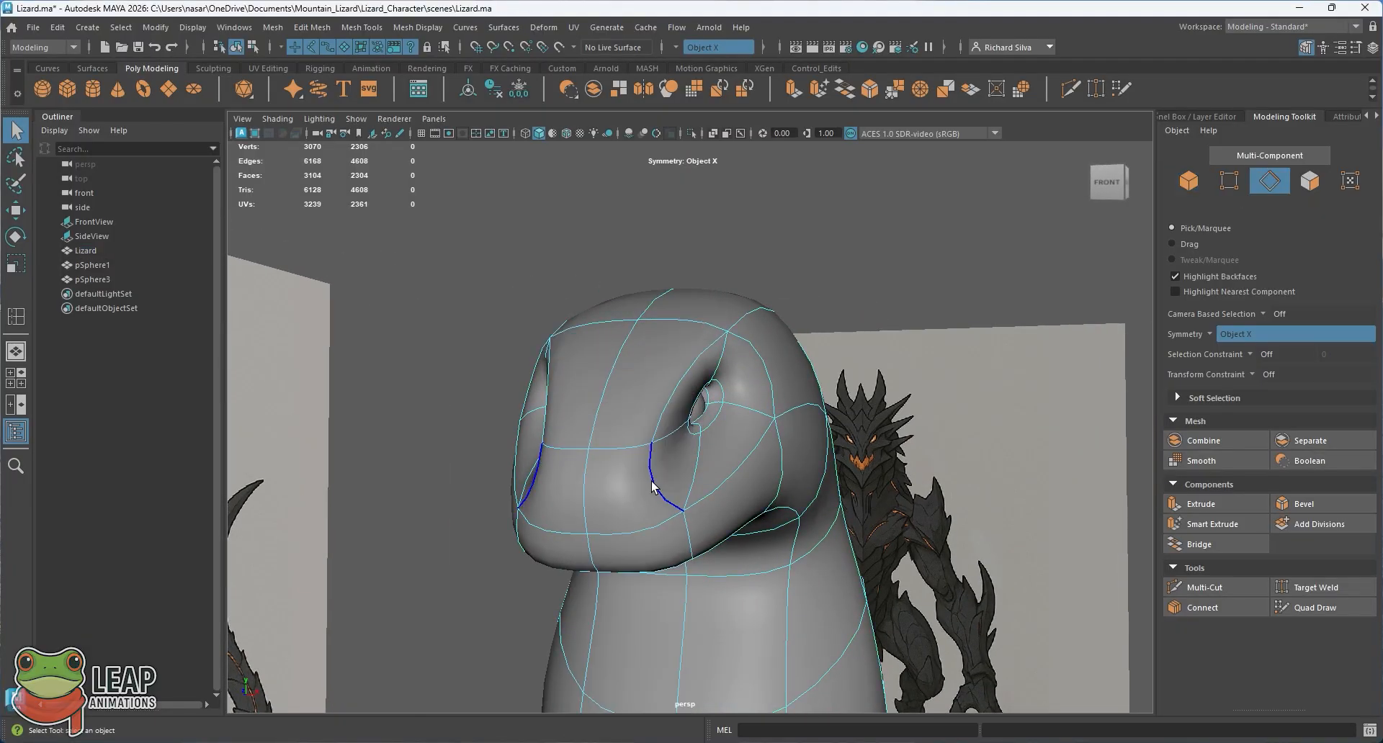
{"action": "left_click_drag", "start_coordinate": [685, 507], "coordinate": [736, 541], "text": "alt"}
{"action": "left_click_drag", "start_coordinate": [766, 602], "coordinate": [647, 417]}
{"action": "key", "text": "q"}
{"action": "right_click_drag", "start_coordinate": [647, 417], "coordinate": [720, 310]}
{"action": "left_click", "coordinate": [721, 303]}
{"action": "left_click_drag", "start_coordinate": [720, 299], "coordinate": [670, 439], "text": "alt"}
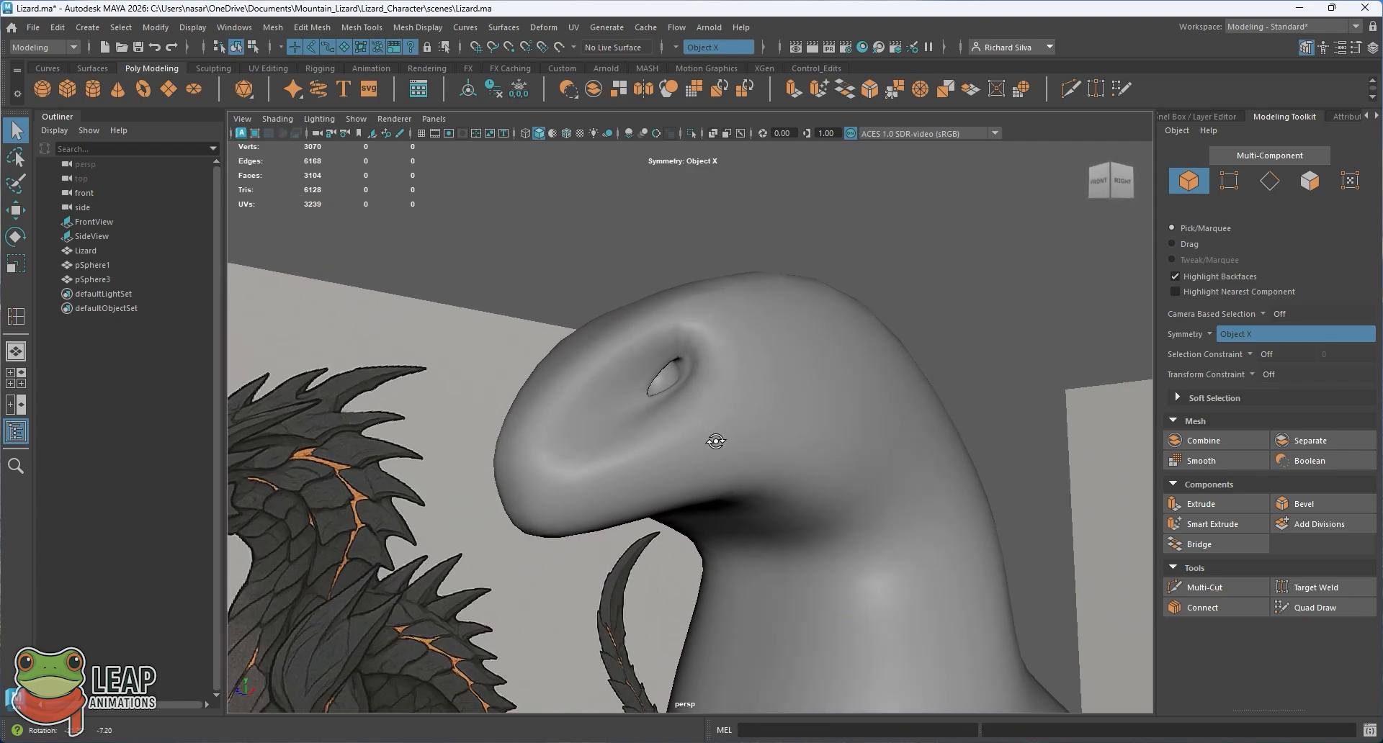
{"action": "middle_click_drag", "start_coordinate": [670, 440], "coordinate": [702, 404], "text": "alt"}
{"action": "scroll", "coordinate": [684, 362], "scroll_direction": "down", "scroll_amount": 5}
{"action": "middle_click_drag", "start_coordinate": [723, 504], "coordinate": [658, 409], "text": "alt"}
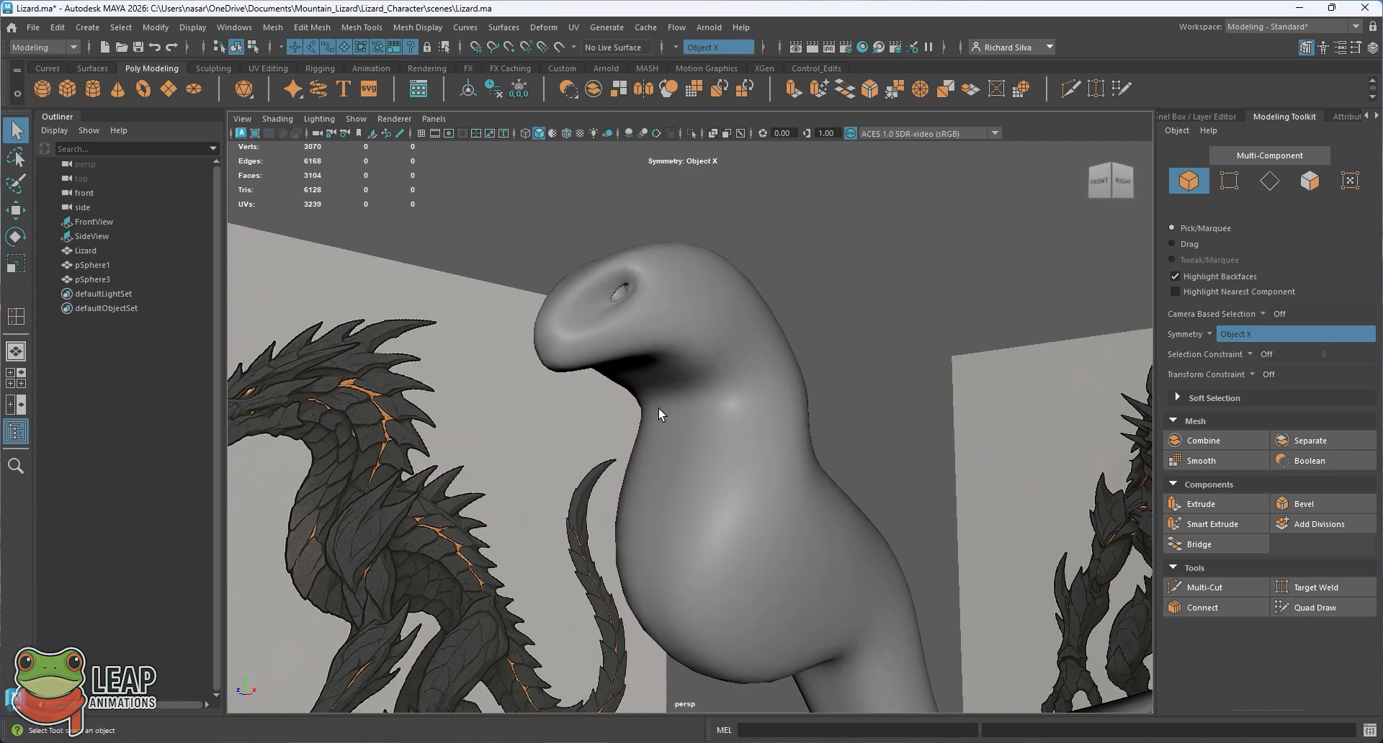
{"action": "left_click_drag", "start_coordinate": [674, 441], "coordinate": [712, 431], "text": "alt"}
{"action": "right_click_drag", "start_coordinate": [690, 332], "coordinate": [685, 396]}
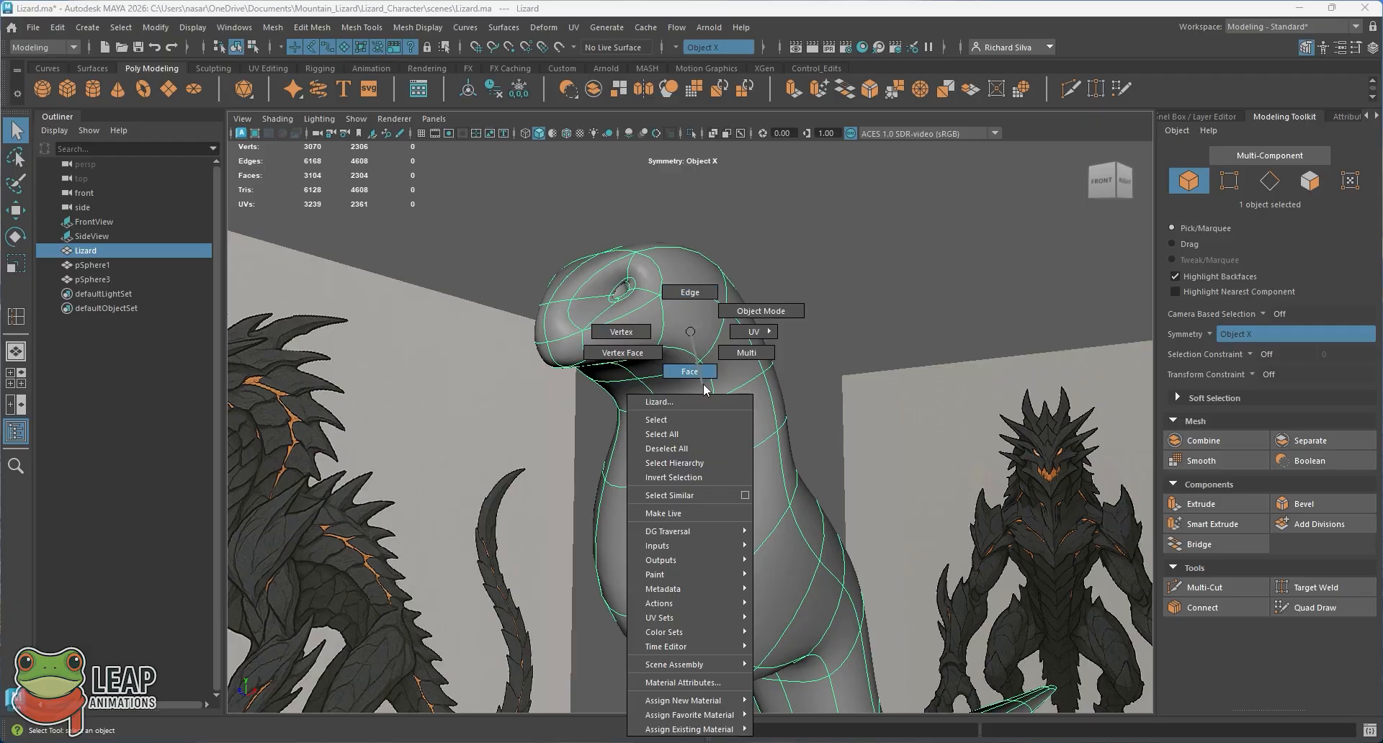
{"action": "right_click_drag", "start_coordinate": [695, 336], "coordinate": [731, 322]}
{"action": "left_click", "coordinate": [761, 317]}
{"action": "left_click_drag", "start_coordinate": [645, 338], "coordinate": [701, 378], "text": "alt"}
Compare the lizard's body with the reference images in the front and side views
{"action": "key", "text": "space"}
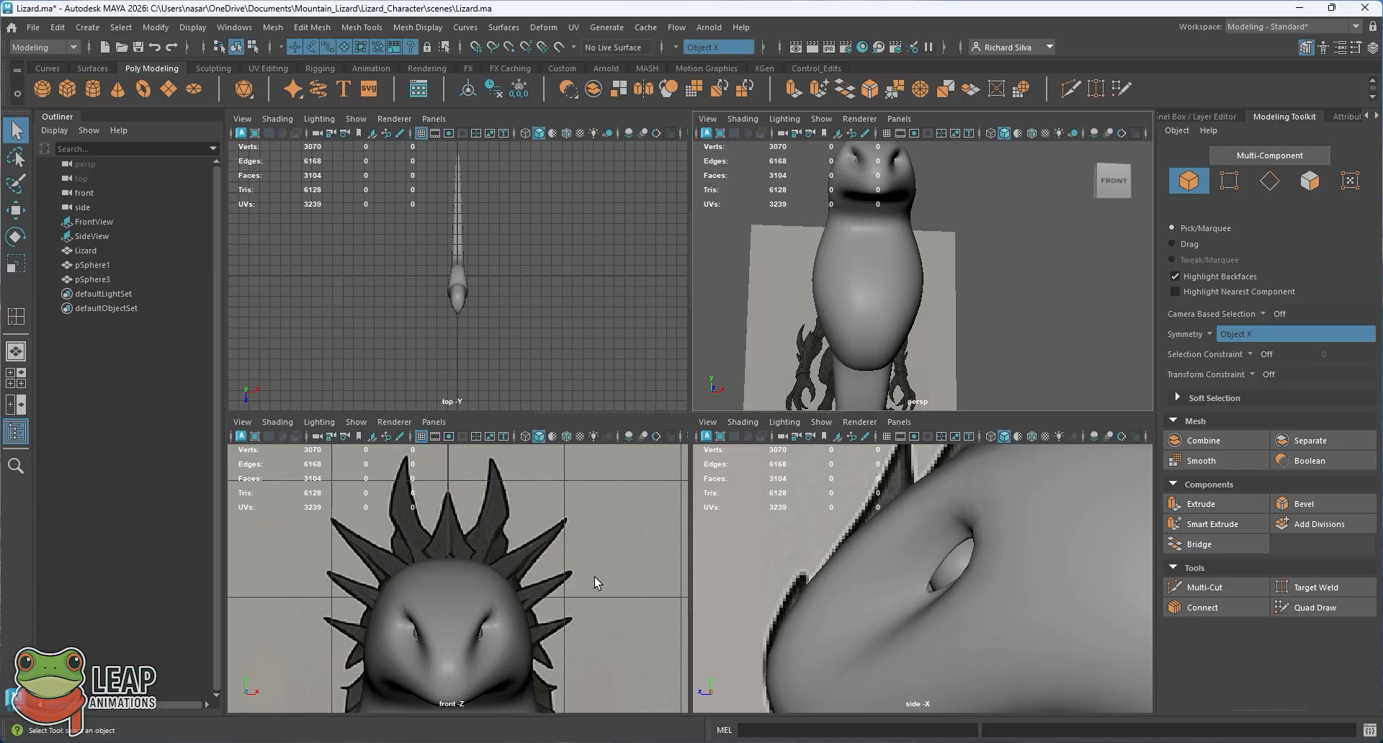
{"action": "key", "text": "space"}
{"action": "scroll", "coordinate": [540, 395], "scroll_direction": "down", "scroll_amount": 6}
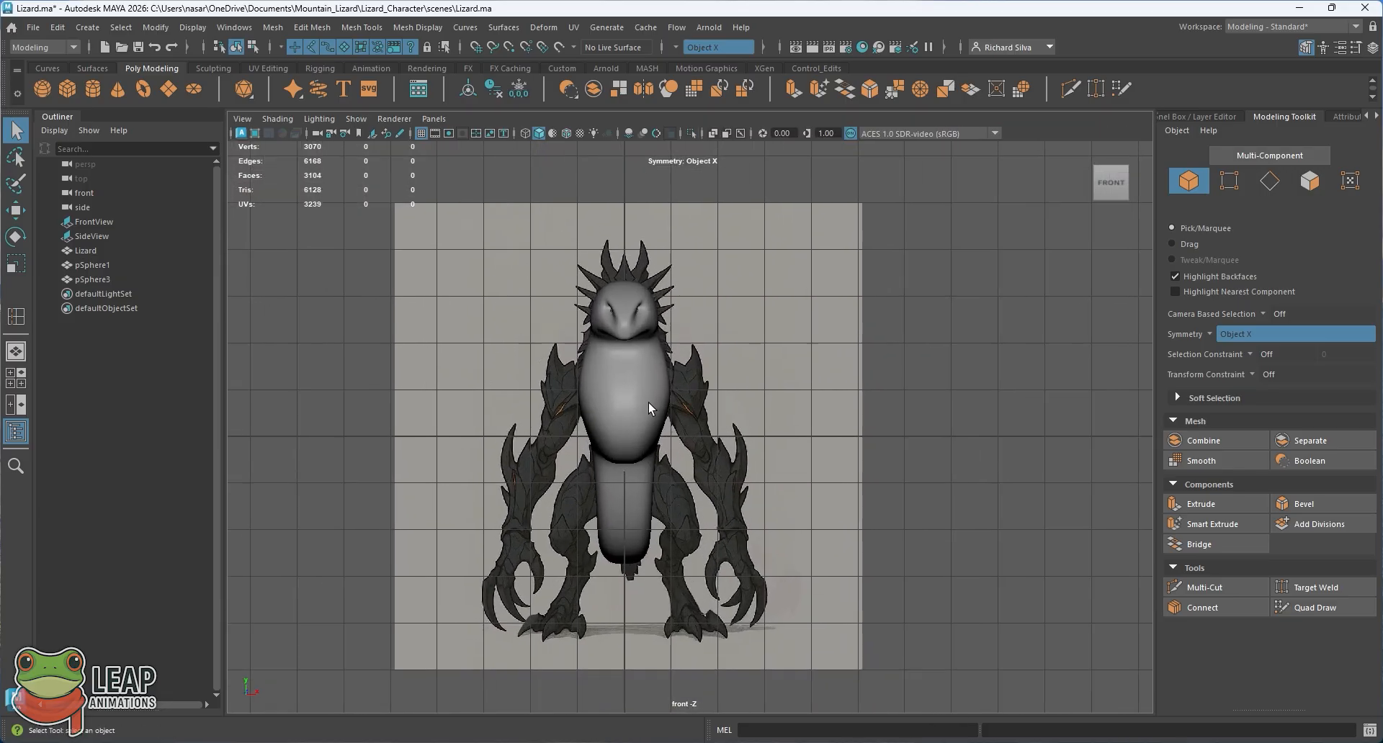
{"action": "key", "text": "space"}
{"action": "scroll", "coordinate": [866, 550], "scroll_direction": "down", "scroll_amount": 2}
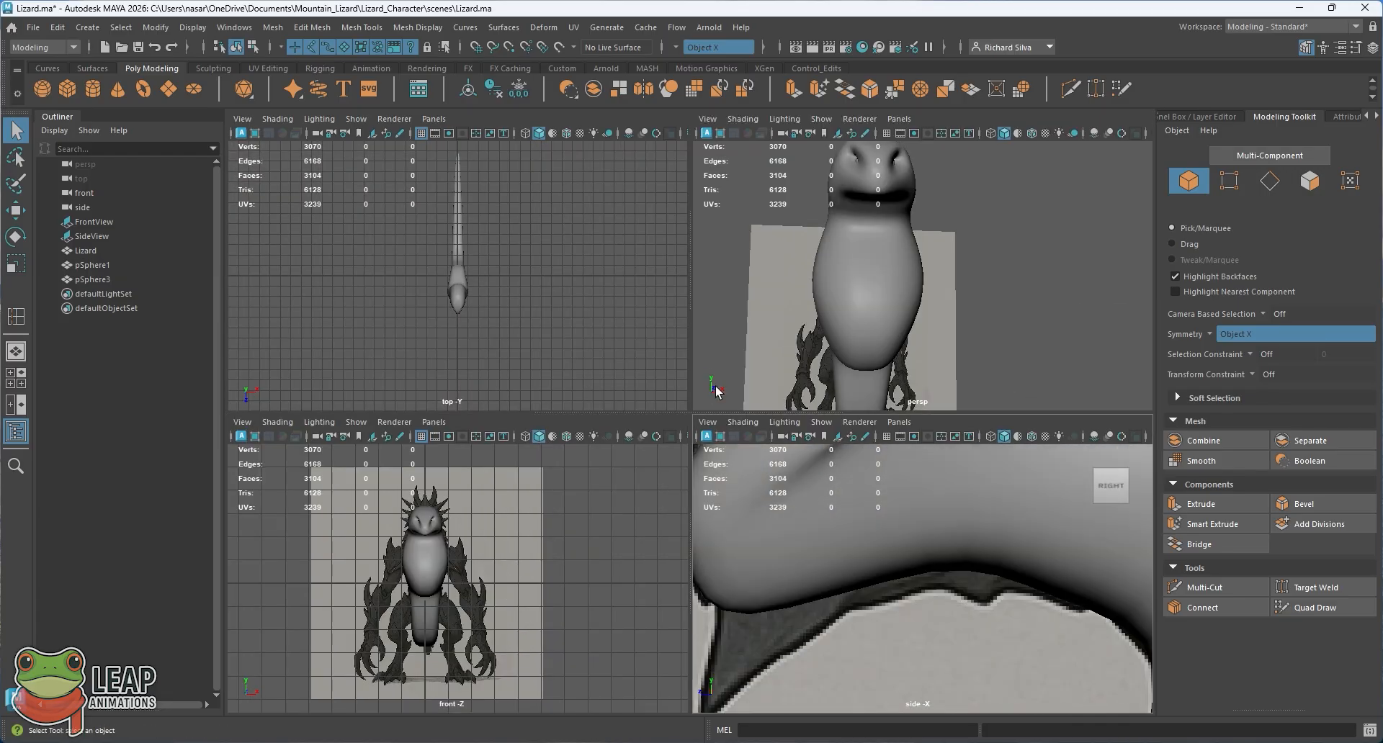
{"action": "key", "text": "space"}
{"action": "scroll", "coordinate": [821, 535], "scroll_direction": "down", "scroll_amount": 5}
{"action": "scroll", "coordinate": [831, 596], "scroll_direction": "up", "scroll_amount": 3}
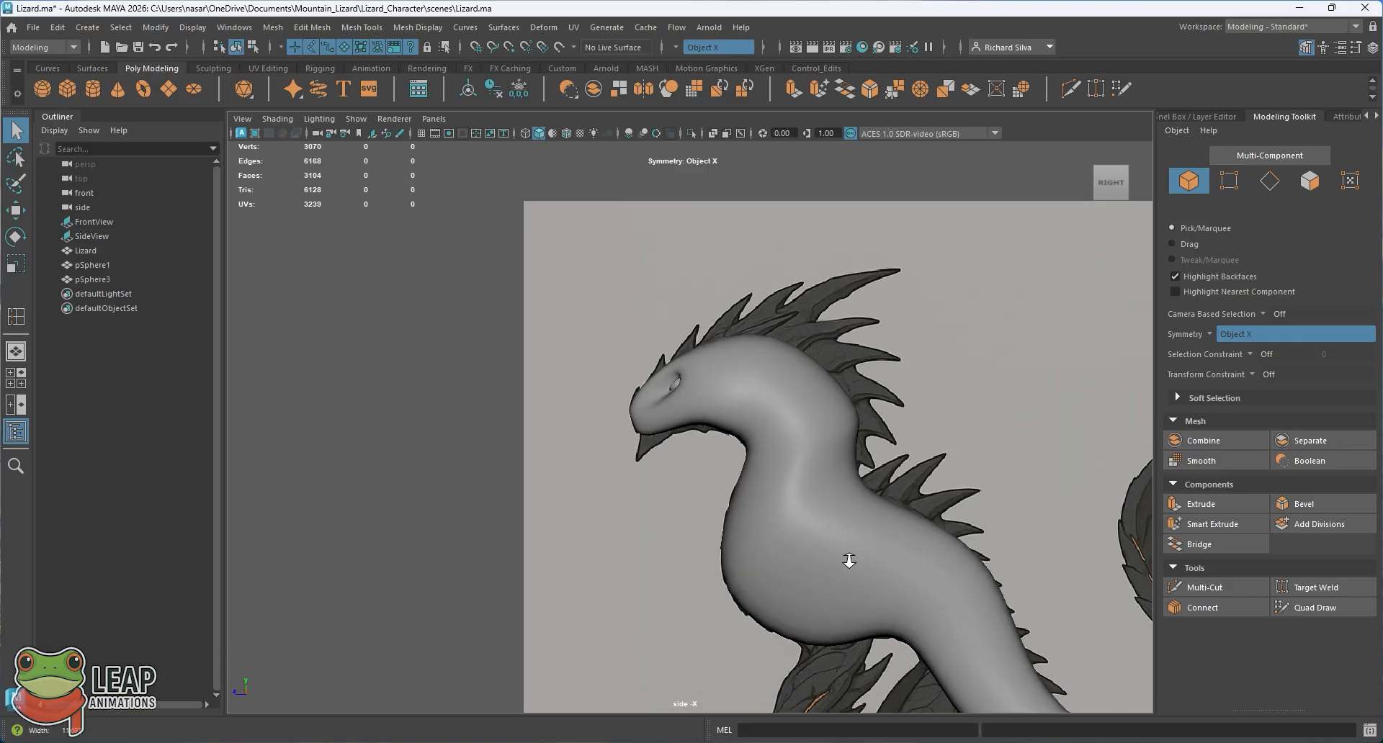
Review the head, eye socket and neck once more in the perspective view
{"action": "key", "text": "space"}
{"action": "key", "text": "space"}
{"action": "left_click_drag", "start_coordinate": [857, 289], "coordinate": [721, 393], "text": "alt"}
{"action": "scroll", "coordinate": [719, 388], "scroll_direction": "up", "scroll_amount": 4}
{"action": "middle_click_drag", "start_coordinate": [719, 389], "coordinate": [723, 443], "text": "alt"}
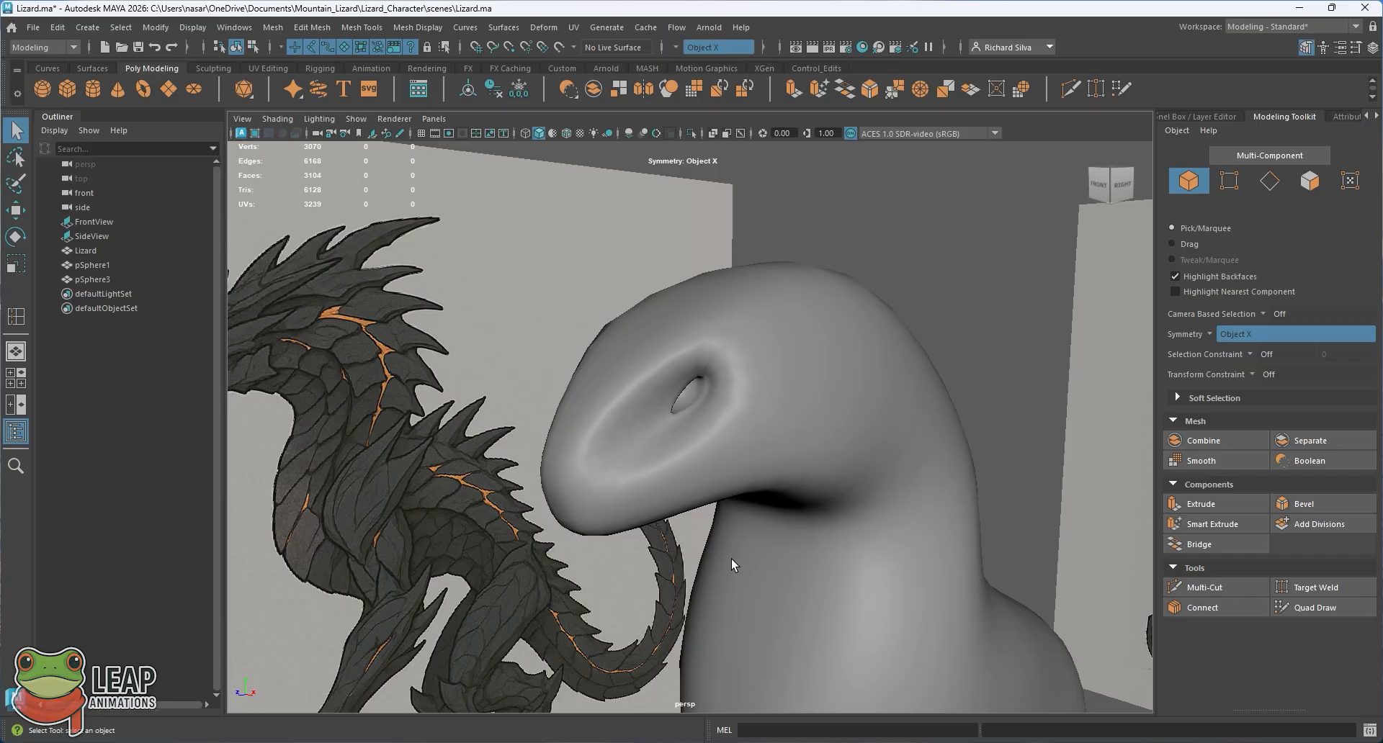
{"action": "left_click_drag", "start_coordinate": [731, 560], "coordinate": [706, 373], "text": "alt"}
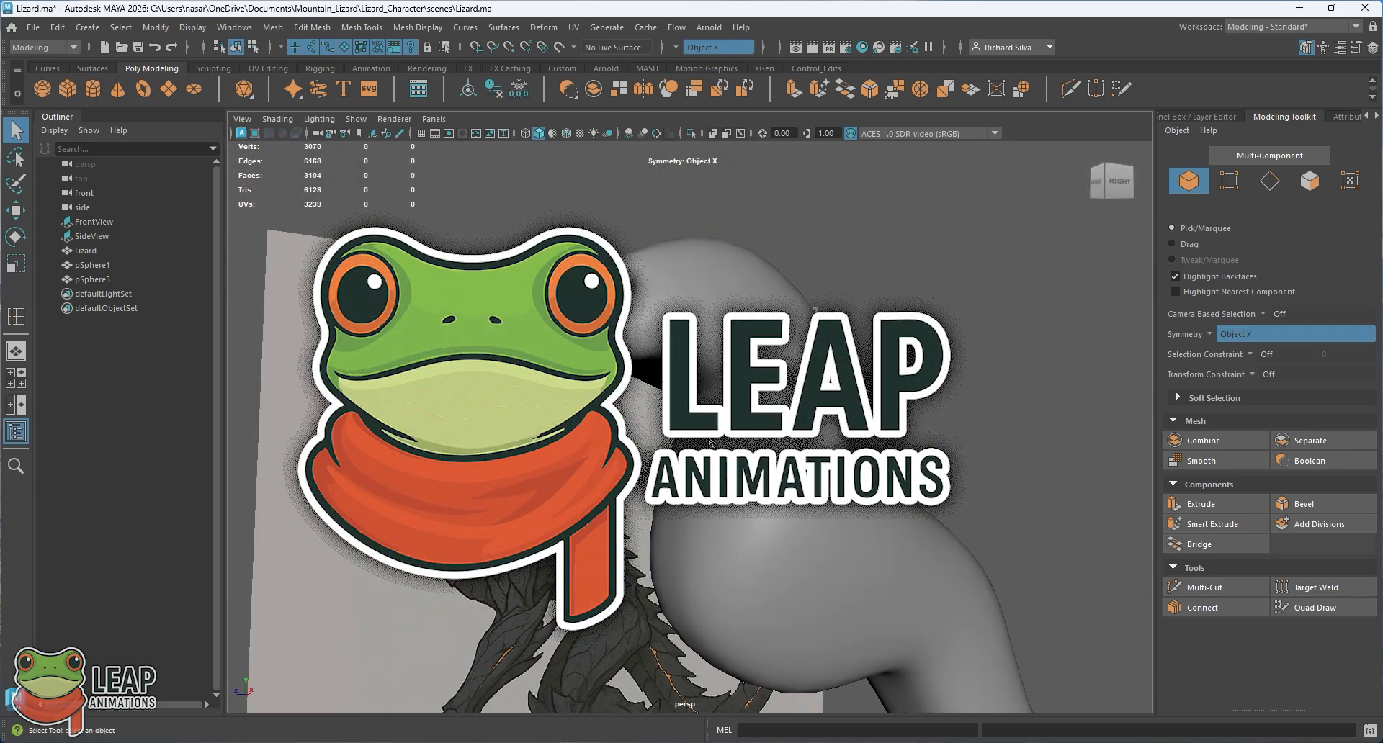